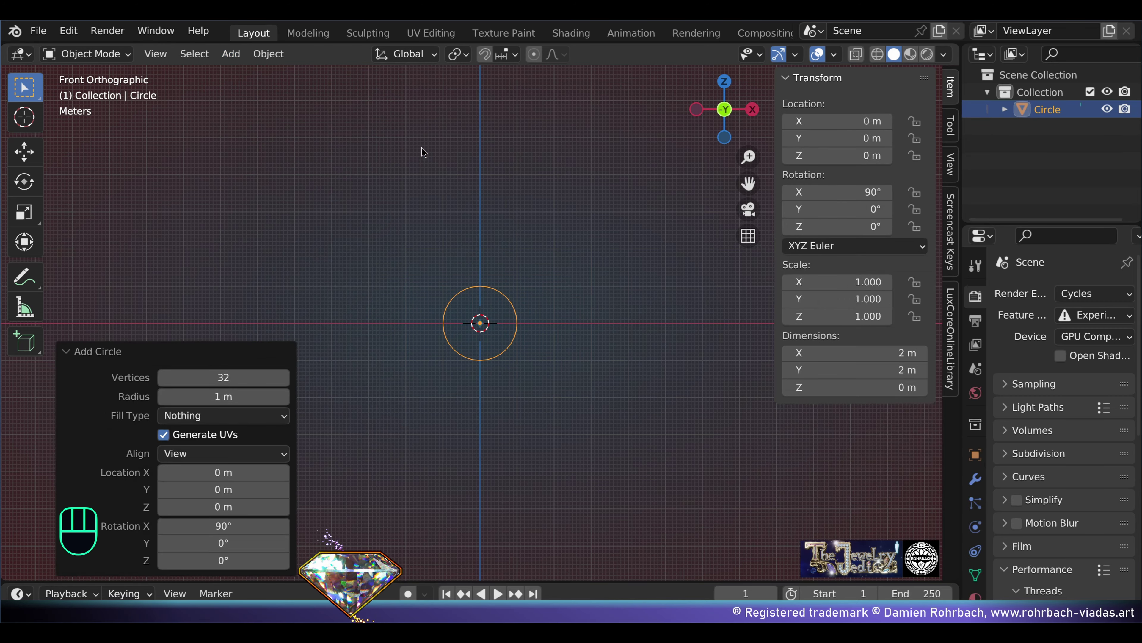
# Step: Give the new circle 200 vertices and set its dimensions to 65 m in X and 52 m in Y
pyautogui.click(270, 377)
pyautogui.write('200')
pyautogui.press('Return')
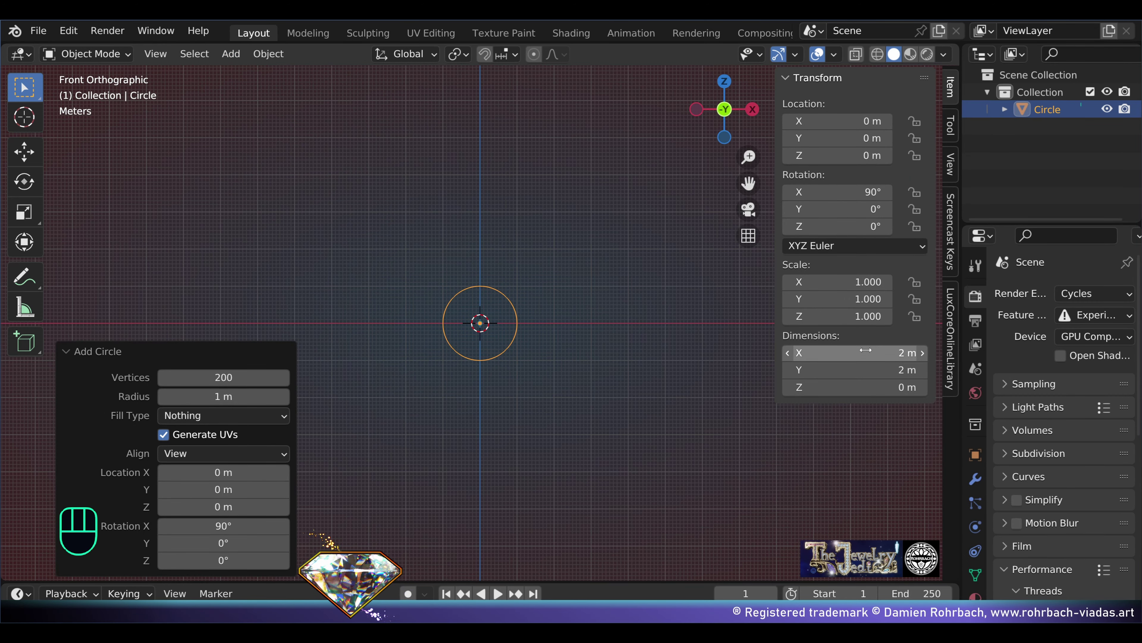
pyautogui.moveTo(866, 353); pyautogui.dragTo(895, 353)
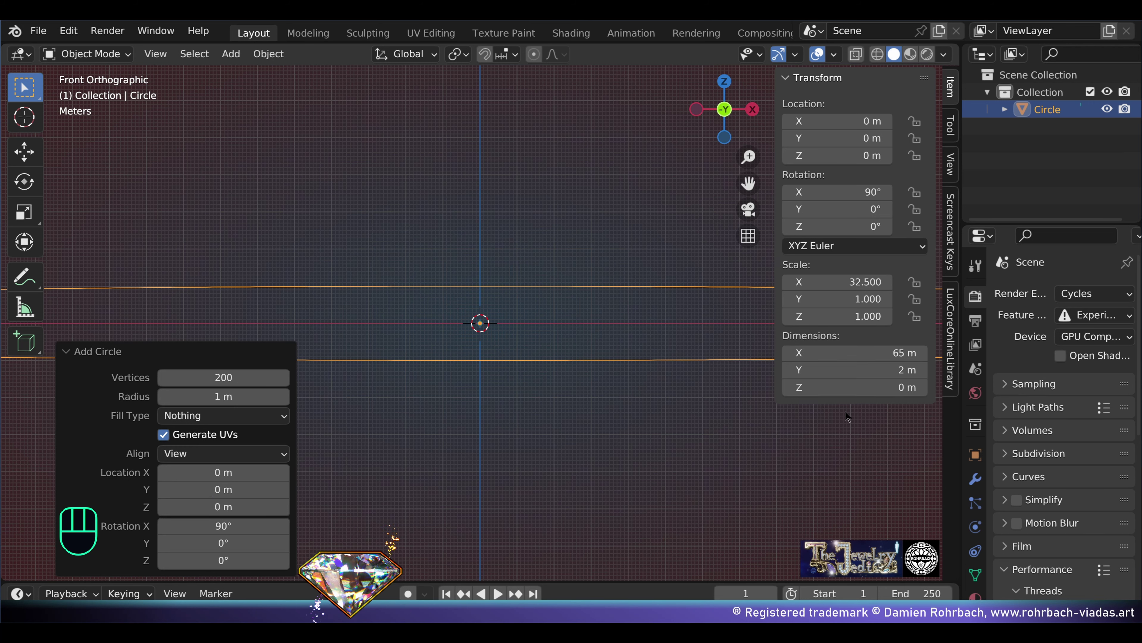
pyautogui.moveTo(865, 369); pyautogui.dragTo(889, 370)
pyautogui.scroll(-6, 555, 288)
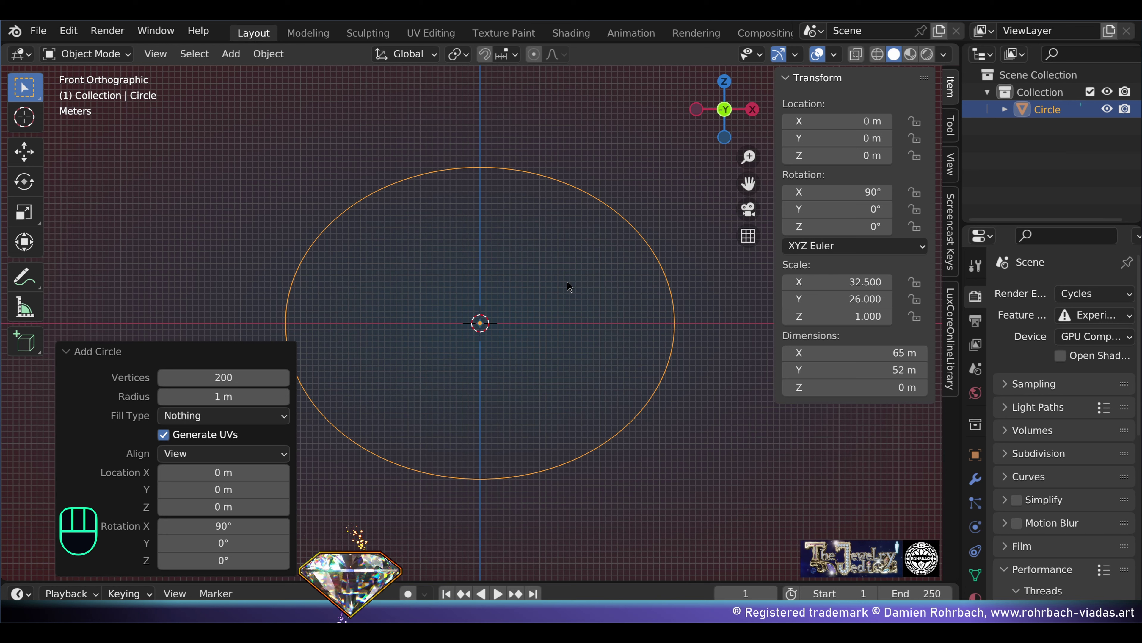
# Step: Rename the circle object as Cuff-Size
pyautogui.press('F2')
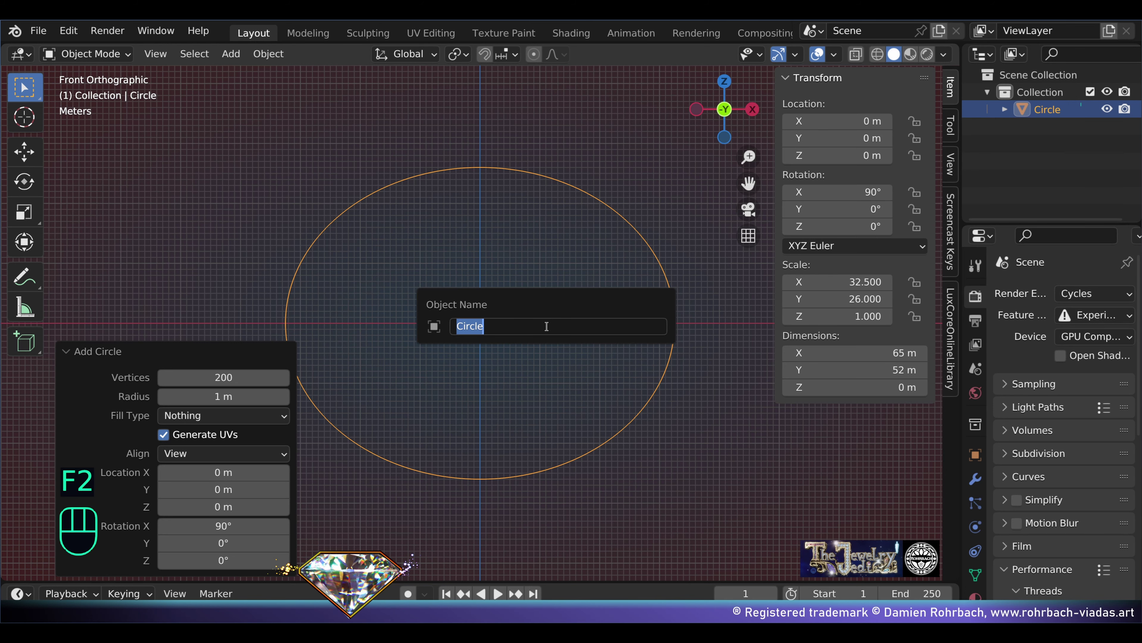
pyautogui.write('Cuff-Size')
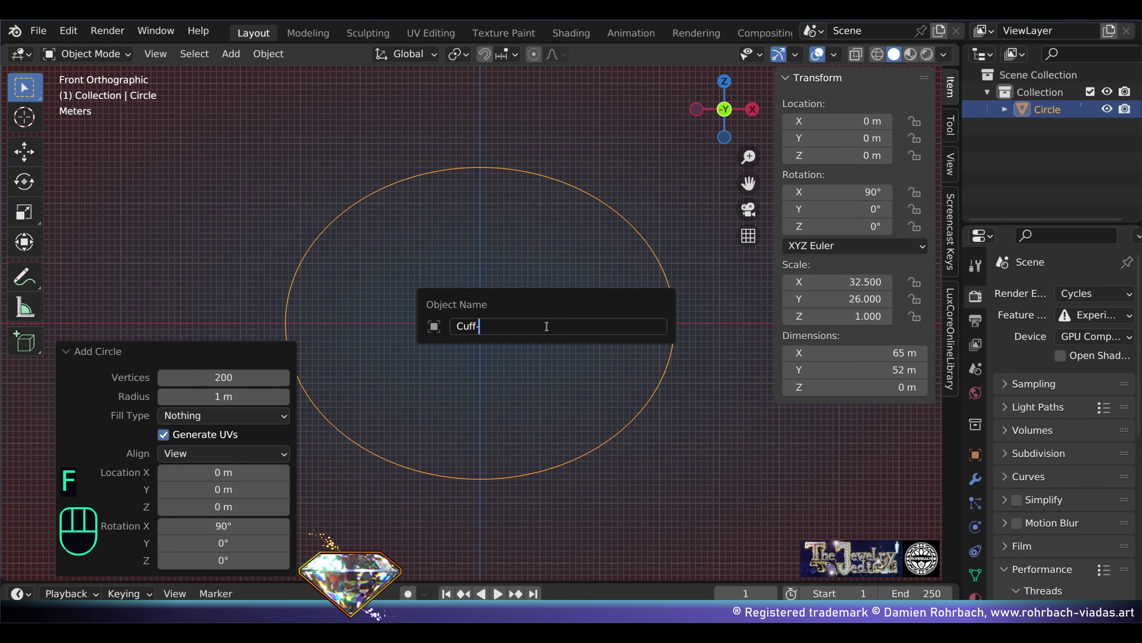
pyautogui.press('Return')
# Step: Duplicate the Cuff-Size object in place and rename the copy Cuff-Solid
pyautogui.moveTo(547, 326); pyautogui.dragTo(441, 277, button='middle')
pyautogui.hotkey('shift', 'd')
pyautogui.rightClick(440, 278)
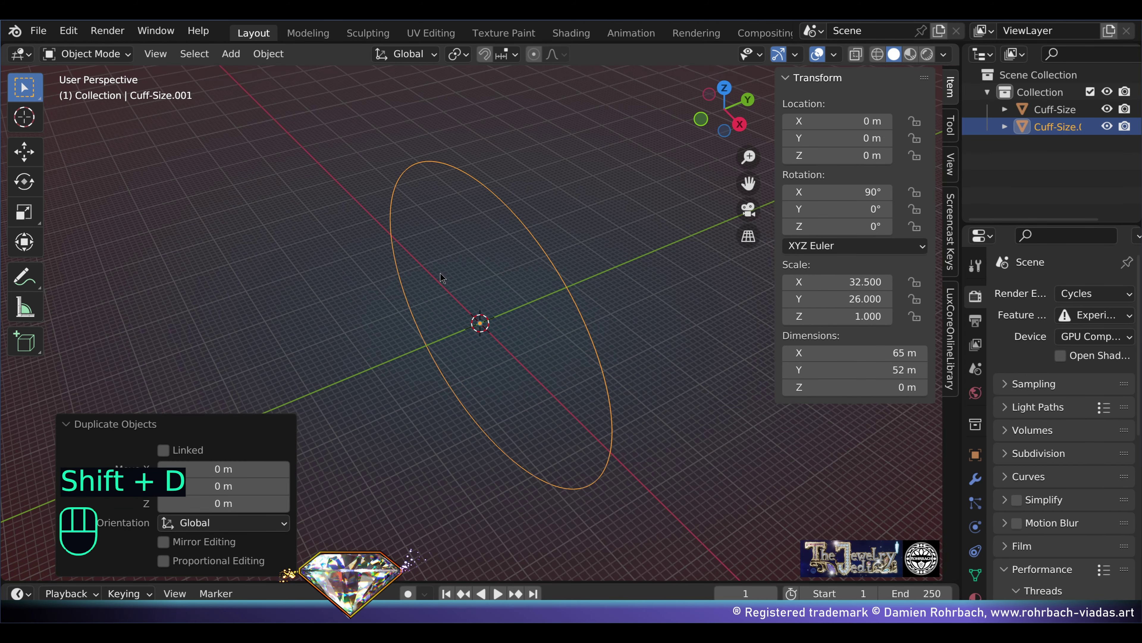
pyautogui.press('F2')
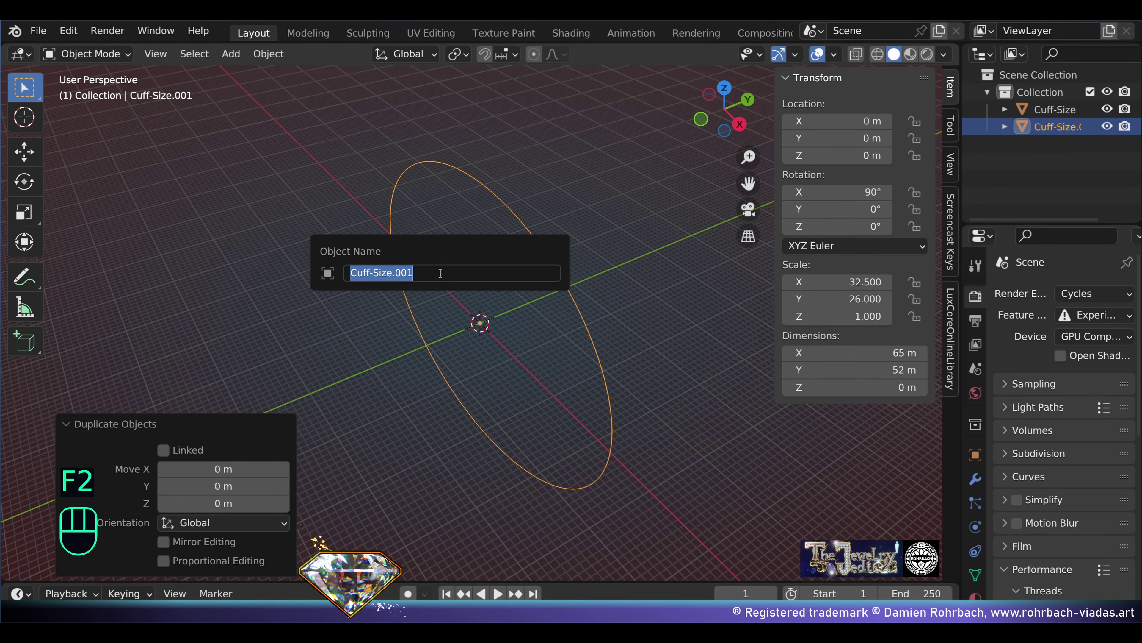
pyautogui.click(440, 273)
pyautogui.press('BackSpace')
pyautogui.press('BackSpace')
pyautogui.press('BackSpace')
pyautogui.press('BackSpace')
pyautogui.press('BackSpace')
pyautogui.press('BackSpace')
pyautogui.press('BackSpace')
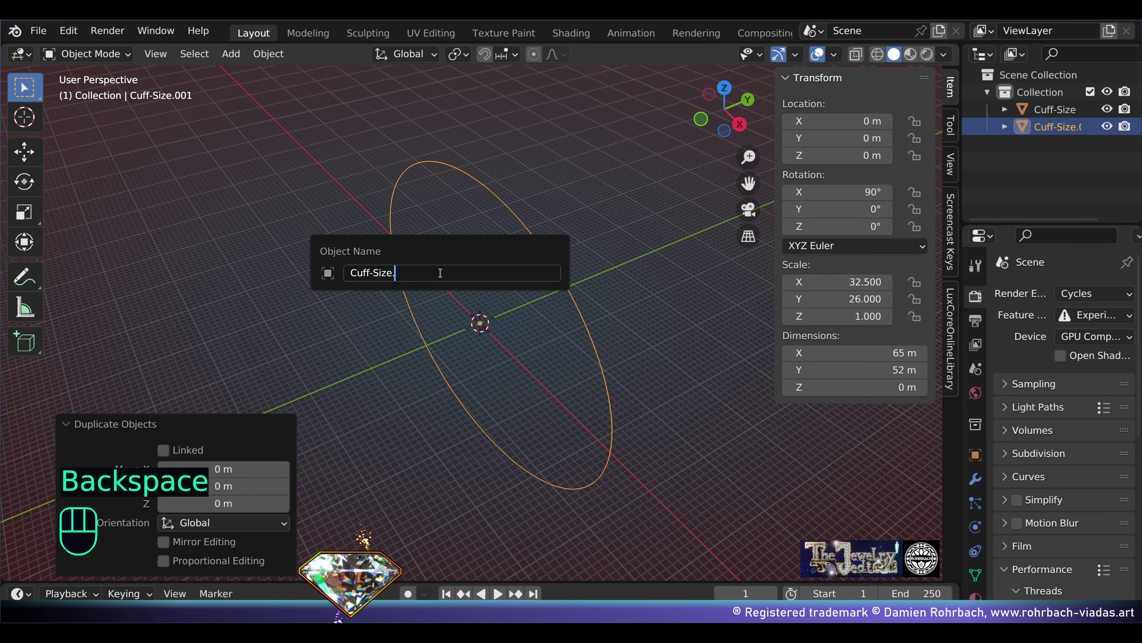
pyautogui.write('olid')
pyautogui.press('Return')
# Step: Extrude all vertices of the Cuff-Solid ring 20 m along the Y axis
pyautogui.press('Tab')
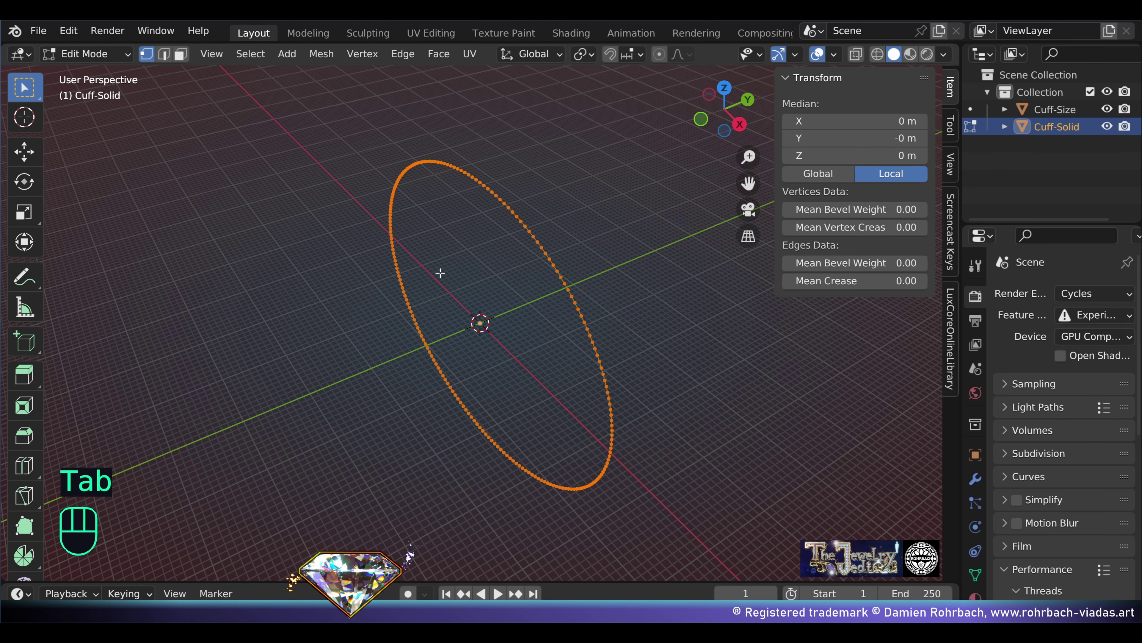
pyautogui.press('e')
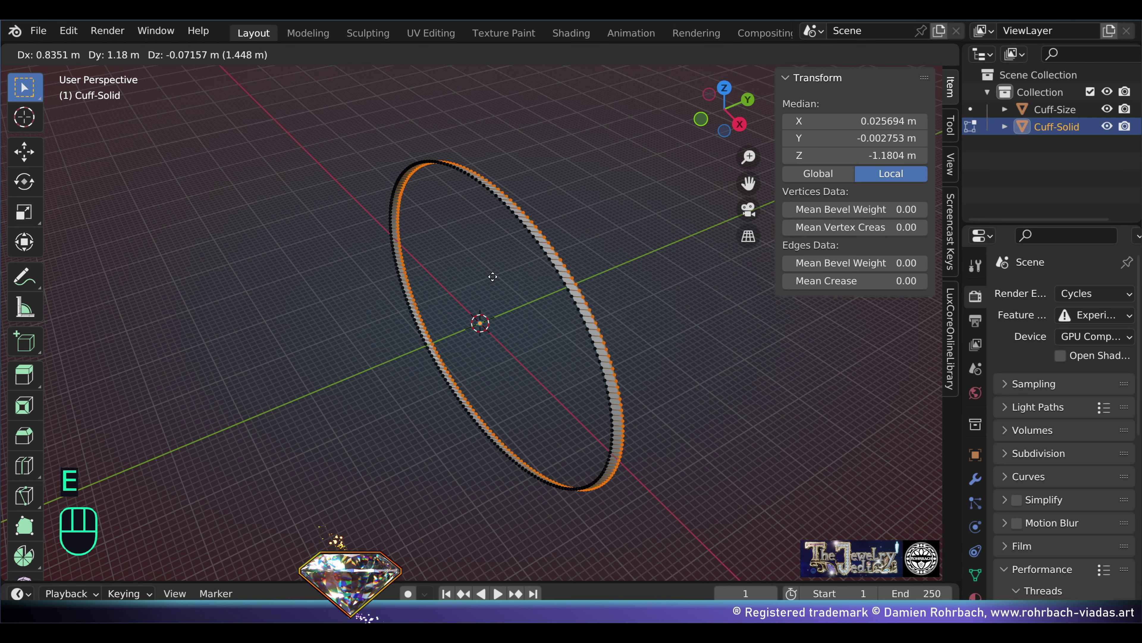
pyautogui.middleClick(518, 276)
pyautogui.click(544, 275)
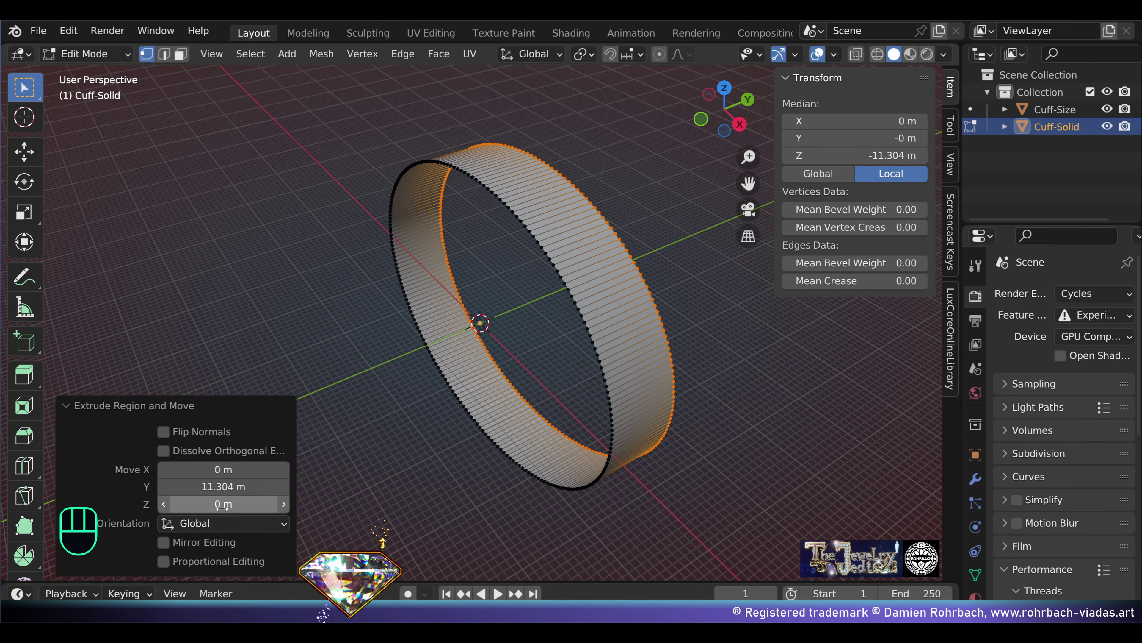
pyautogui.click(225, 486)
pyautogui.write('20')
pyautogui.press('Return')
# Step: Add a Mirror modifier to Cuff-Solid that mirrors across the Y axis only
pyautogui.click(975, 479)
pyautogui.click(1030, 293)
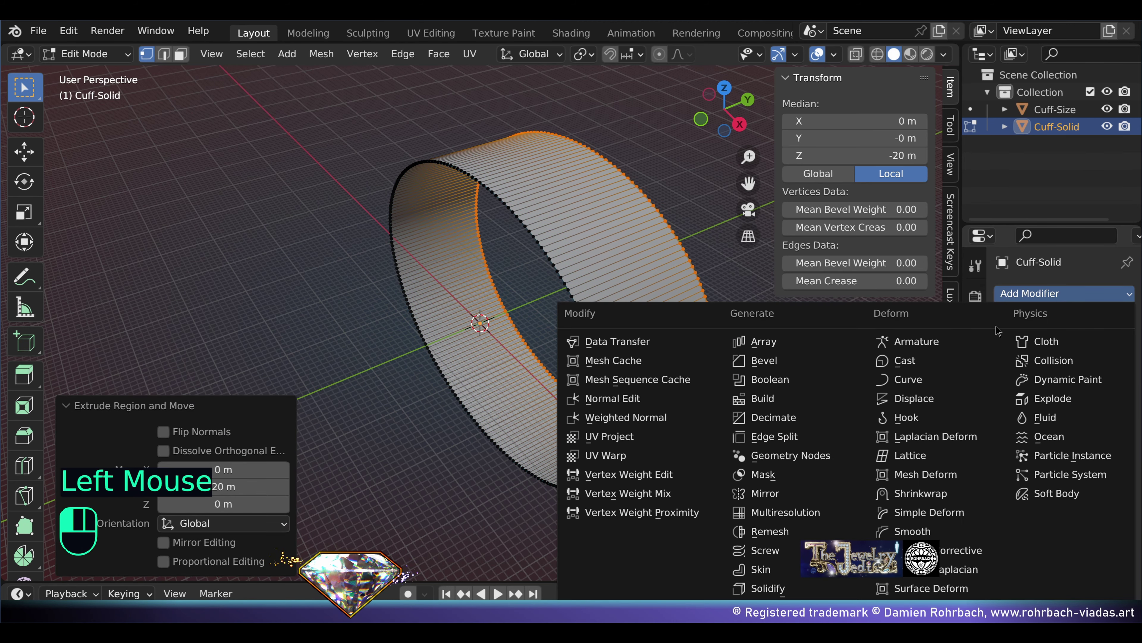
pyautogui.click(836, 493)
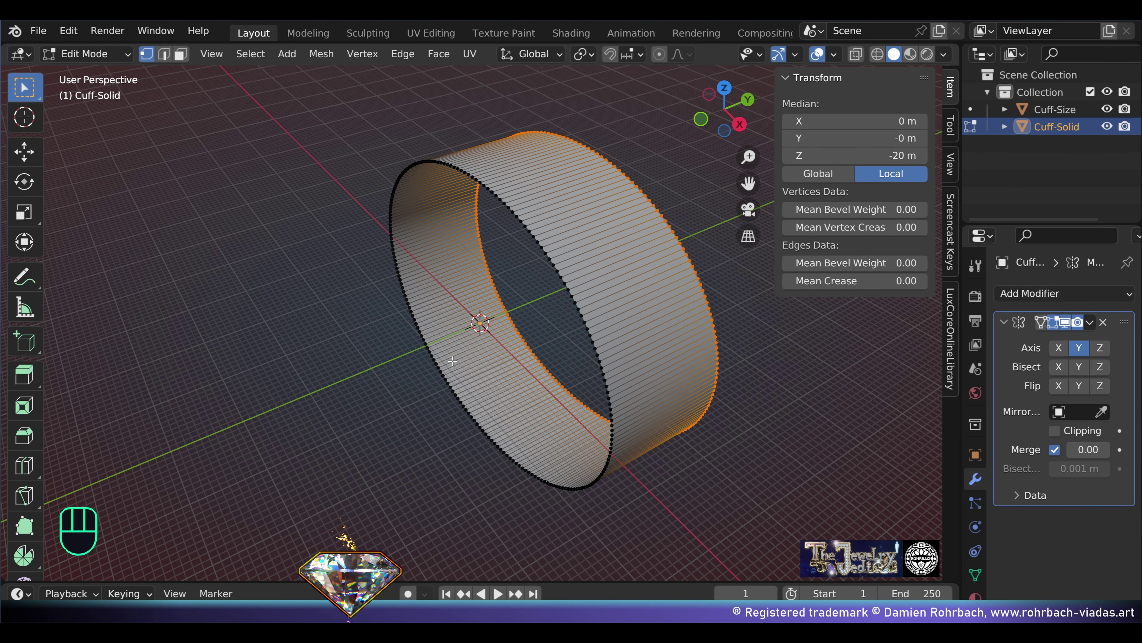
# Step: Return to Object Mode and apply all transforms to Cuff-Solid
pyautogui.press('Tab')
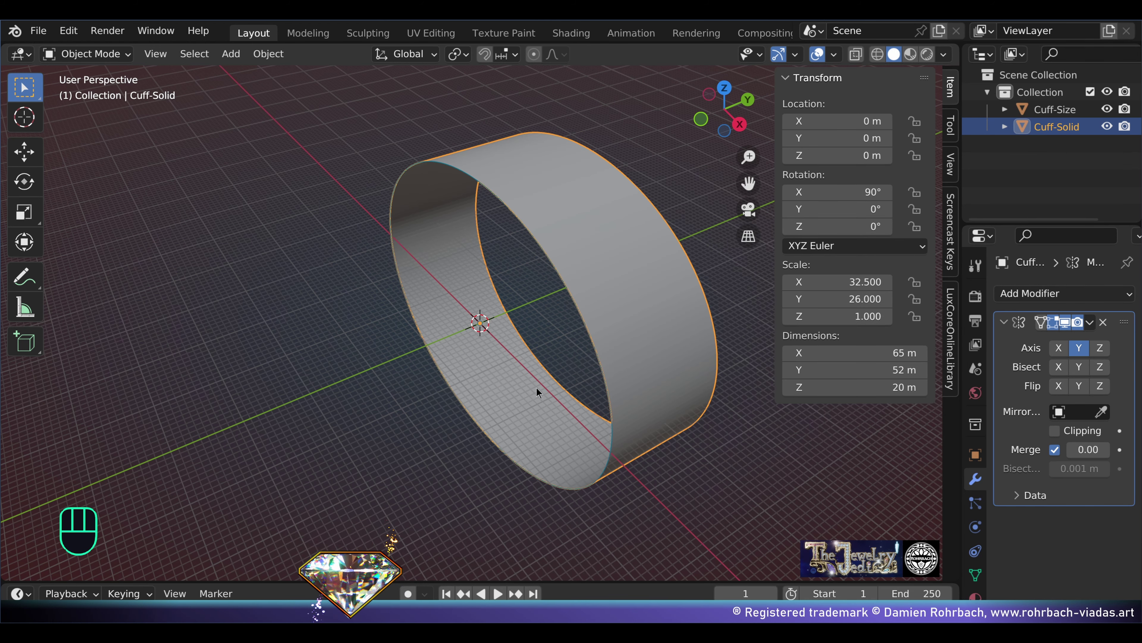
pyautogui.hotkey('ctrl', 'a')
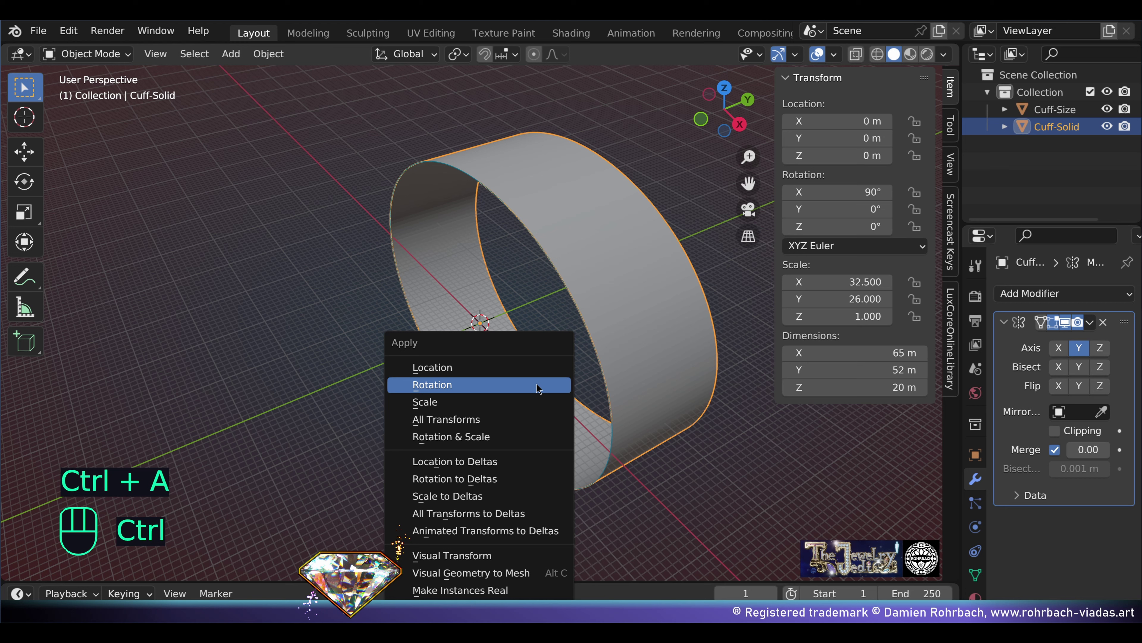
pyautogui.click(466, 418)
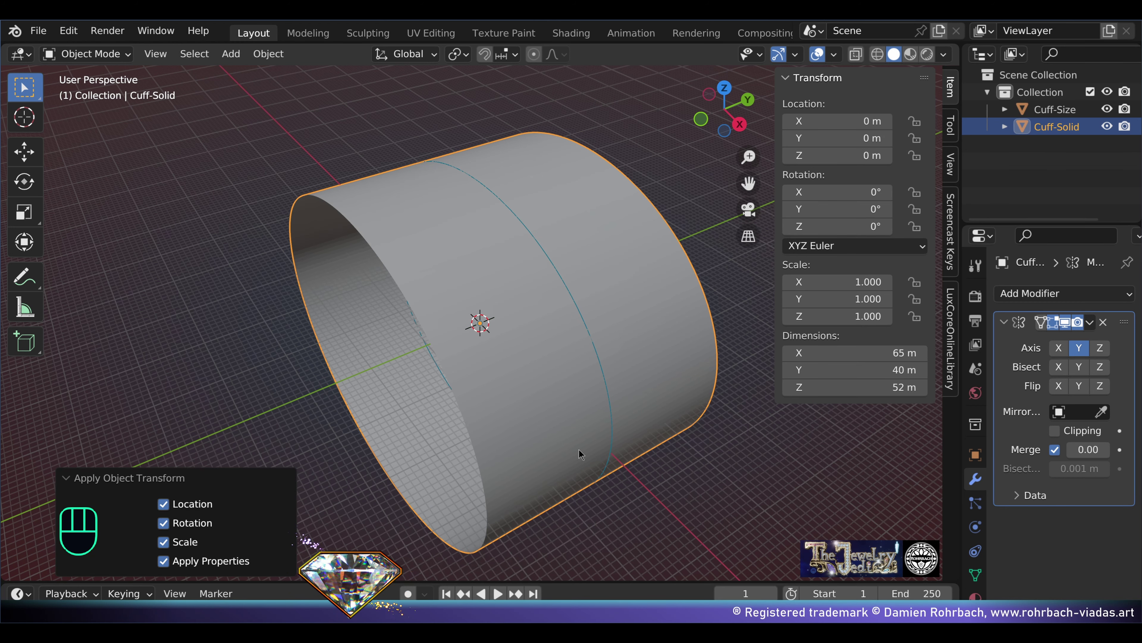
pyautogui.press('ctrl')
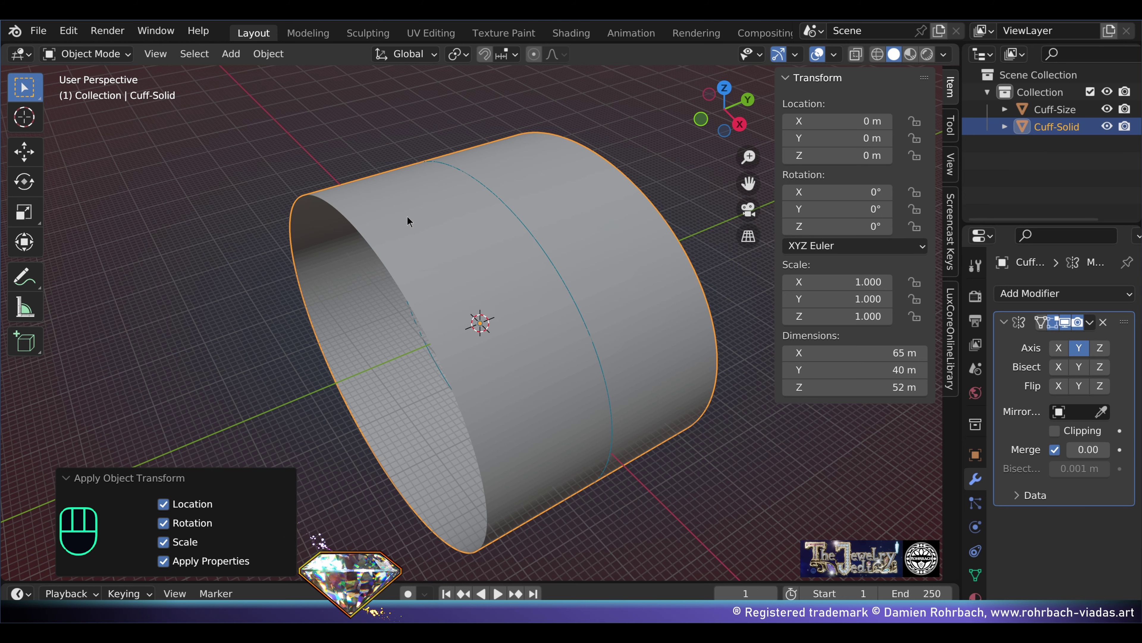
# Step: Invert the vertex selection to the band's middle loop and scale that loop up by 1.250
pyautogui.press('Tab')
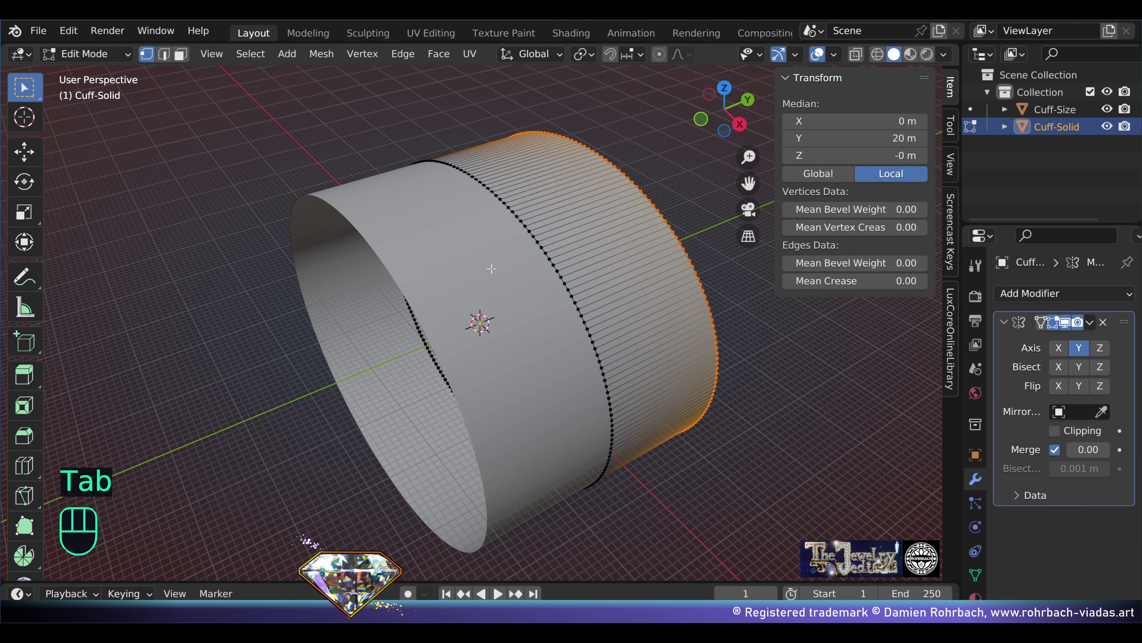
pyautogui.press('ctrl')
pyautogui.hotkey('ctrl', 'i')
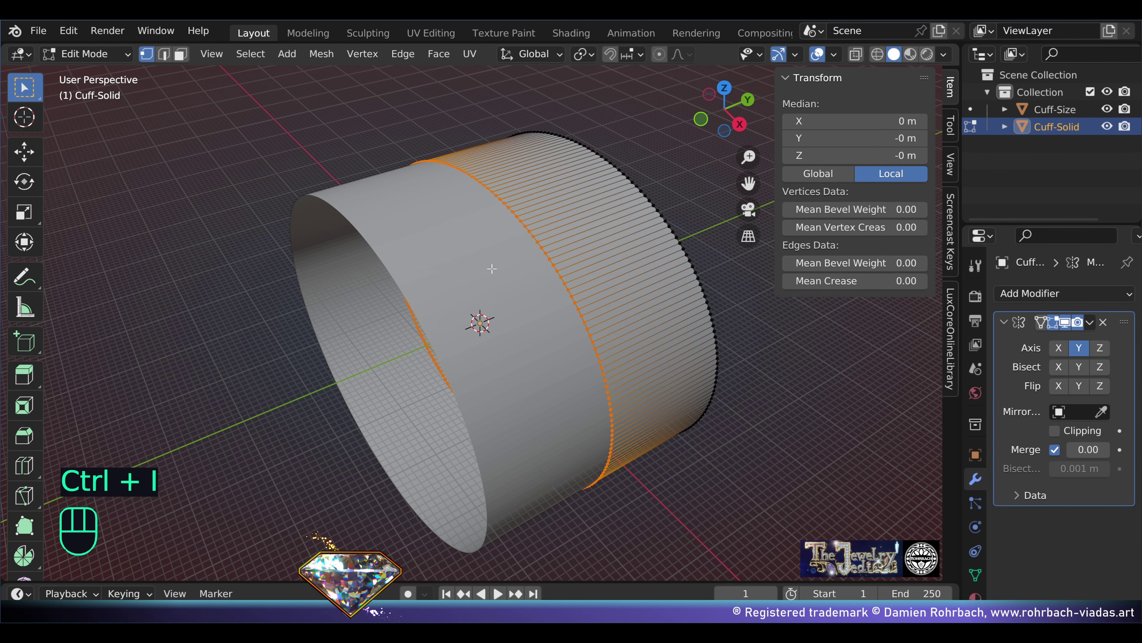
pyautogui.moveTo(506, 294); pyautogui.dragTo(517, 315, button='middle')
pyautogui.press('s')
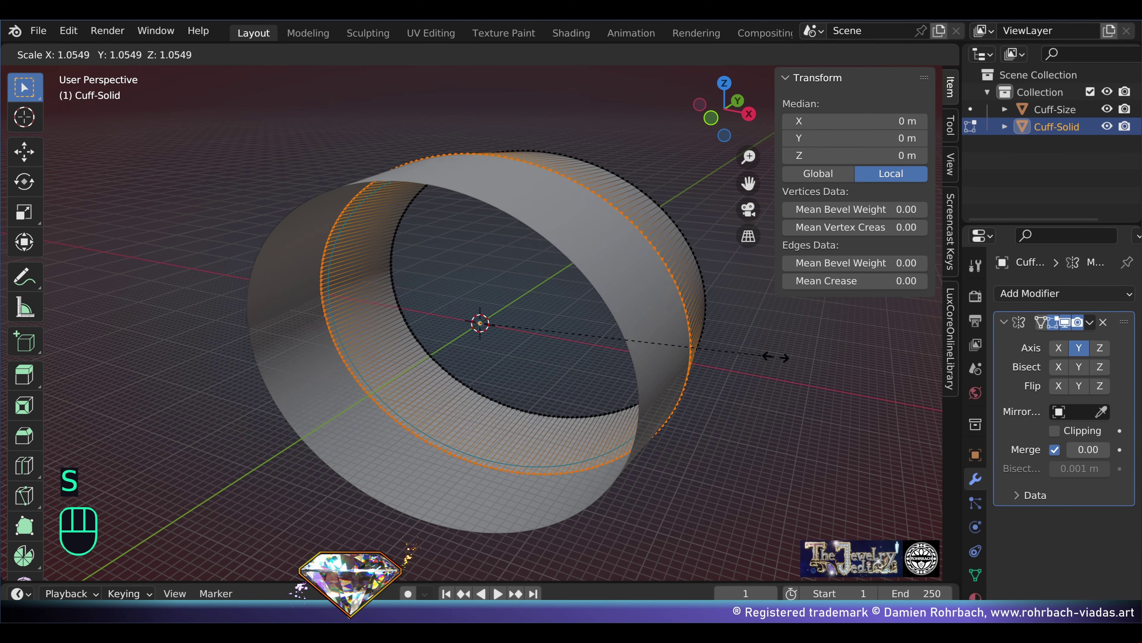
pyautogui.click(532, 349)
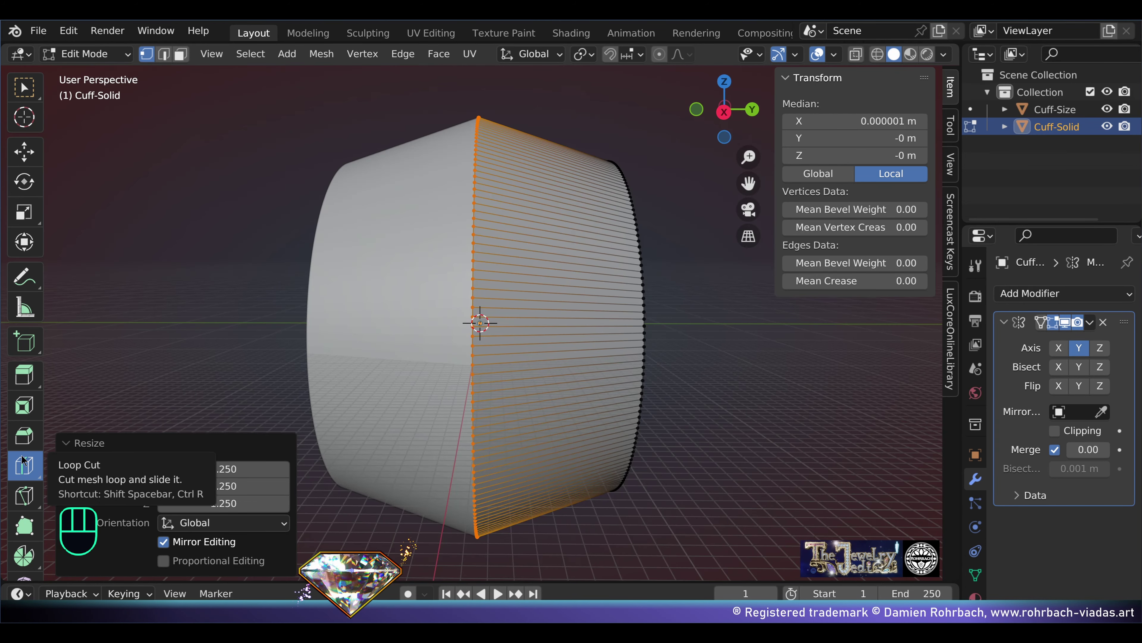
# Step: Add a loop cut midway across the editable half of the band and scale it by 1.060 on all axes
pyautogui.click(24, 465)
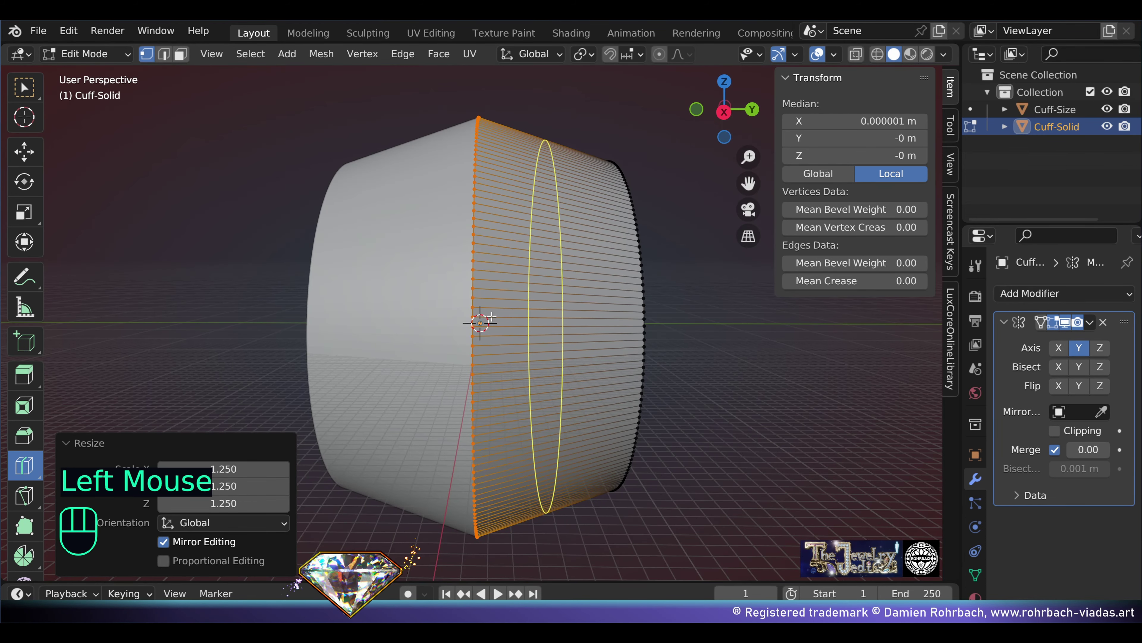
pyautogui.click(530, 270)
pyautogui.press('s')
pyautogui.click(758, 366)
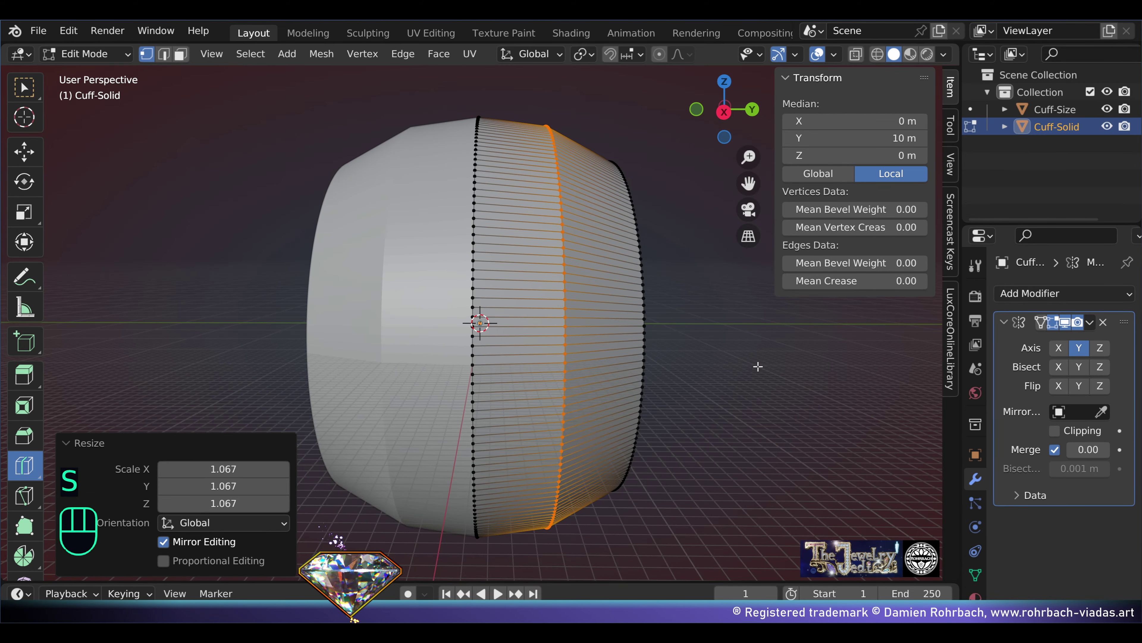
pyautogui.moveTo(223, 468); pyautogui.dragTo(245, 503)
pyautogui.write('1.06')
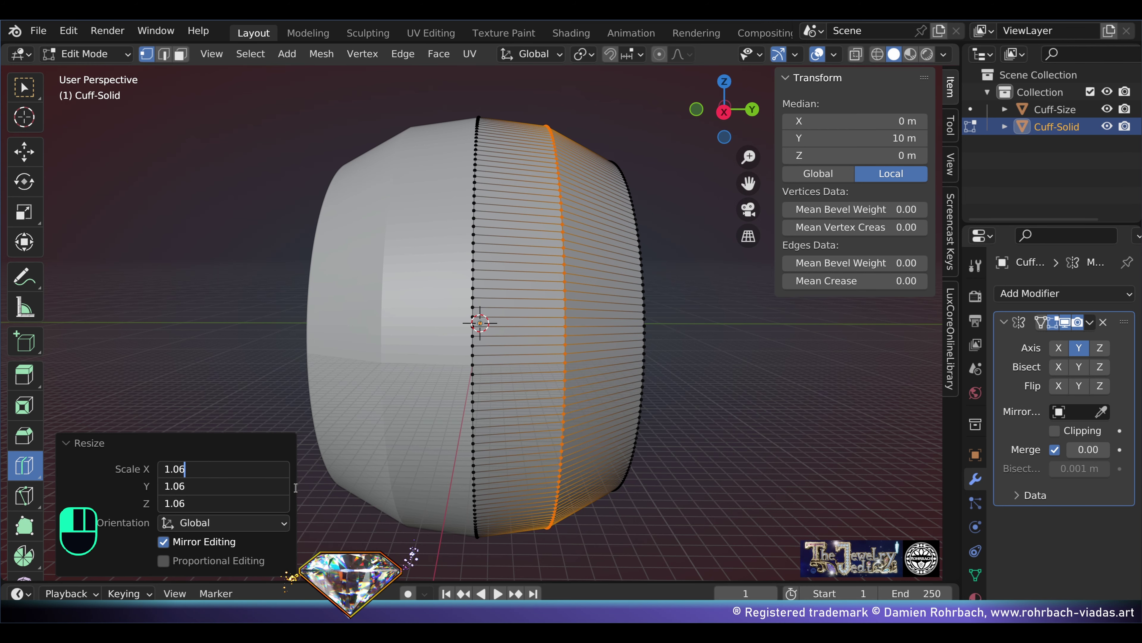
pyautogui.write('0')
pyautogui.press('Return')
# Step: In Object Mode, add a Solidify modifier to Cuff-Solid with a thickness of 2 m
pyautogui.press('Tab')
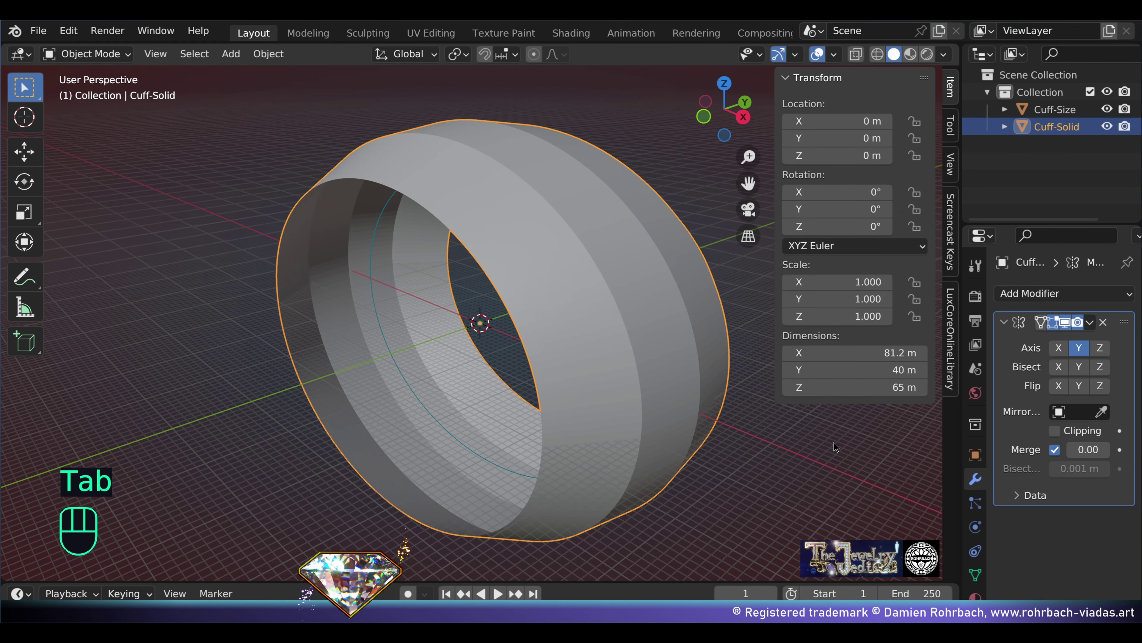
pyautogui.click(1030, 293)
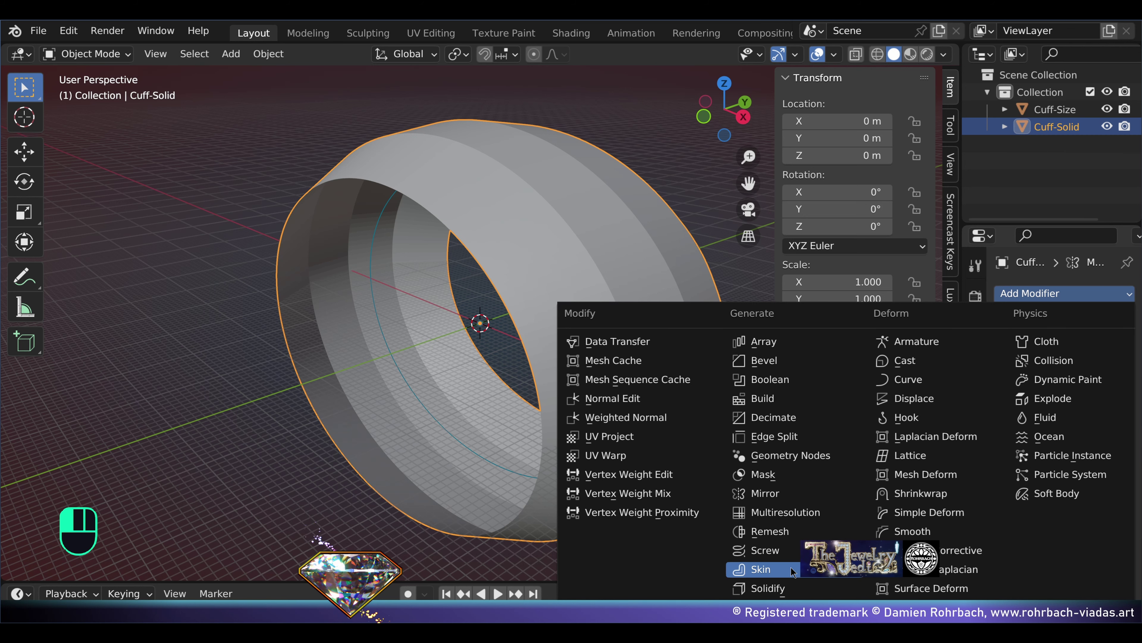
pyautogui.click(769, 588)
pyautogui.scroll(-5, 1075, 568)
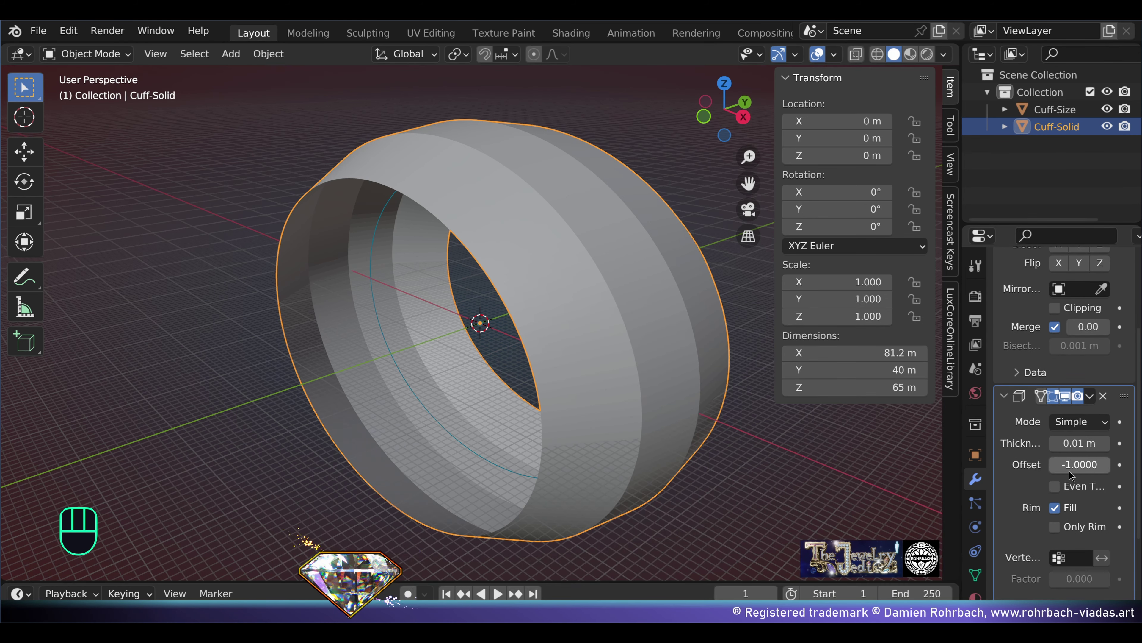
pyautogui.click(1079, 443)
pyautogui.write('2')
pyautogui.press('Return')
# Step: Add a Bevel modifier to Cuff-Solid after the Solidify modifier
pyautogui.scroll(5, 1044, 497)
pyautogui.click(1032, 294)
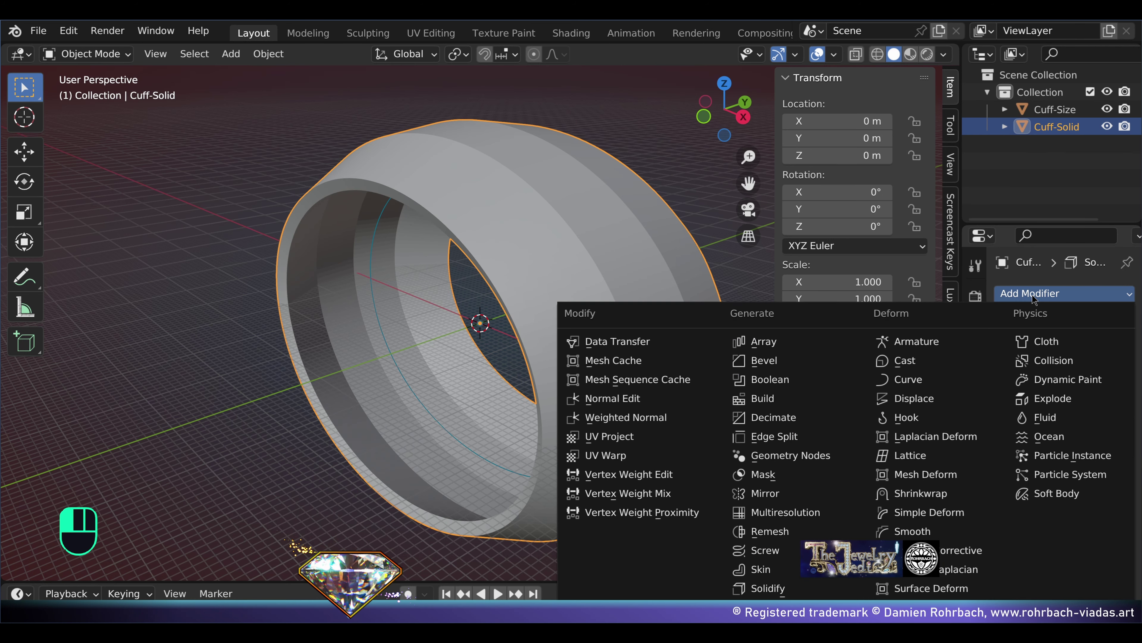
pyautogui.click(777, 362)
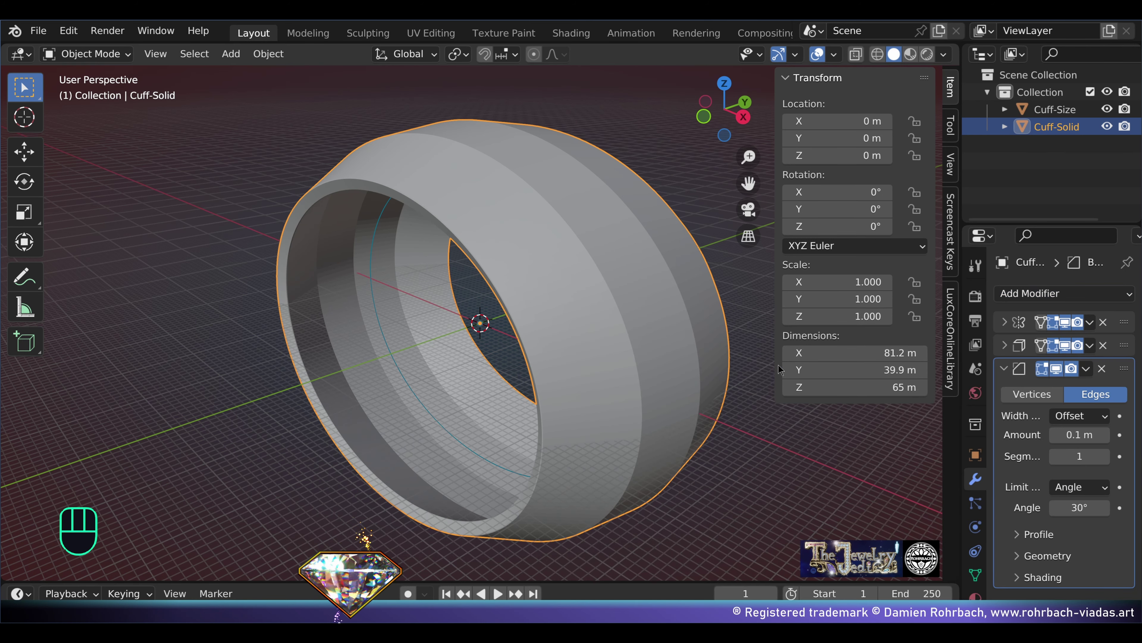
# Step: Add a Subdivision Surface modifier to Cuff-Solid with viewport and render levels of 3
pyautogui.click(1029, 293)
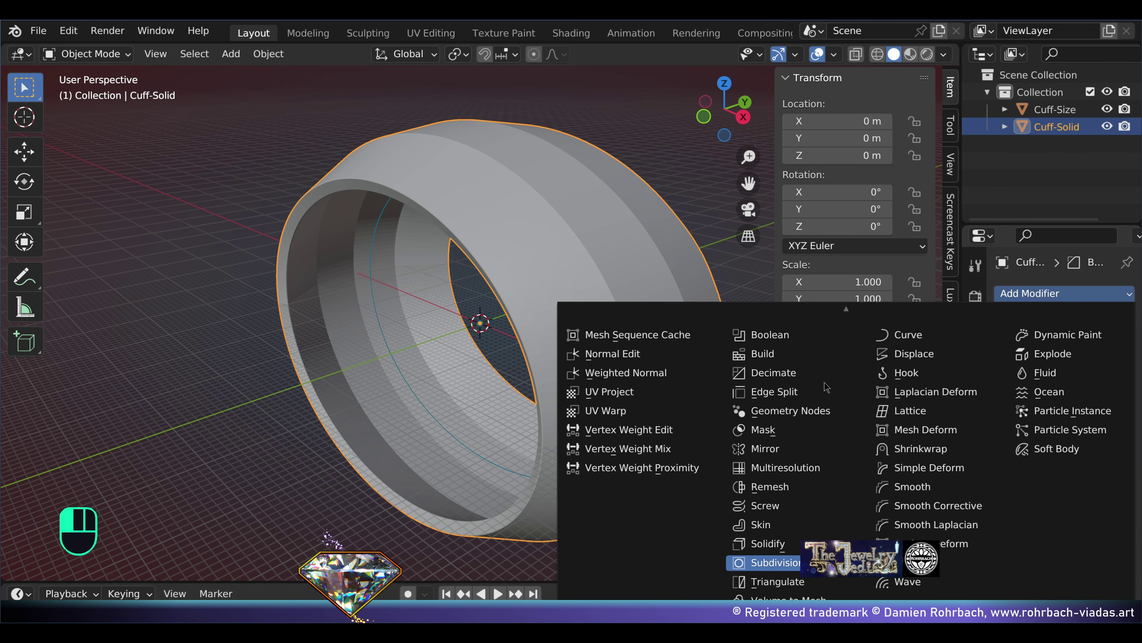
pyautogui.click(769, 562)
pyautogui.moveTo(1082, 461); pyautogui.dragTo(1102, 478)
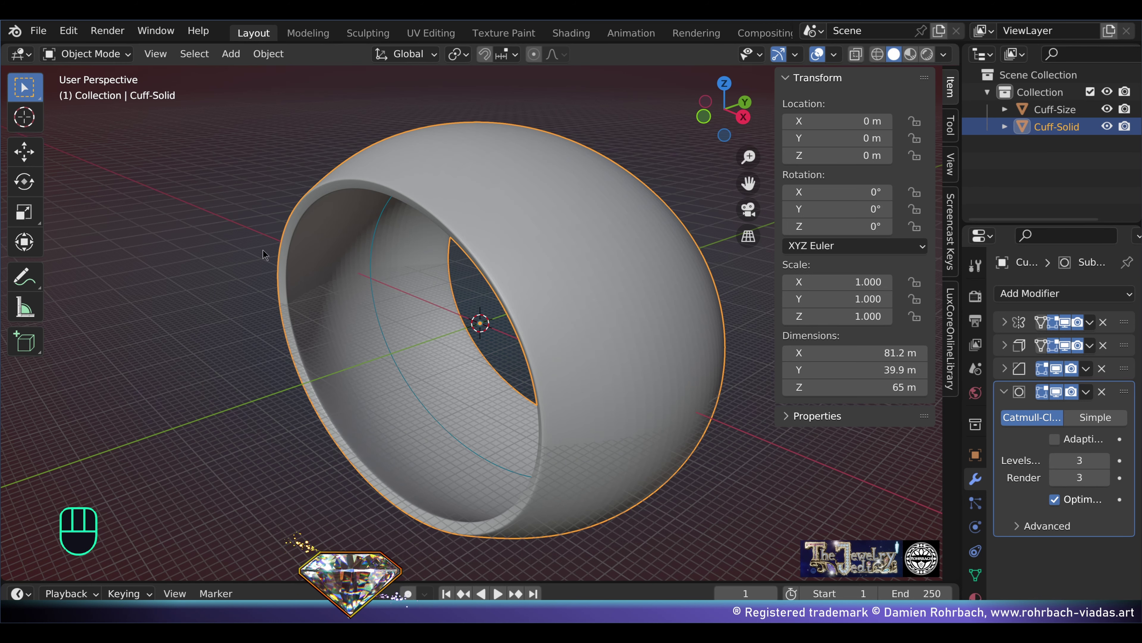
# Step: Apply Shade Auto Smooth to Cuff-Solid and save the file
pyautogui.click(269, 54)
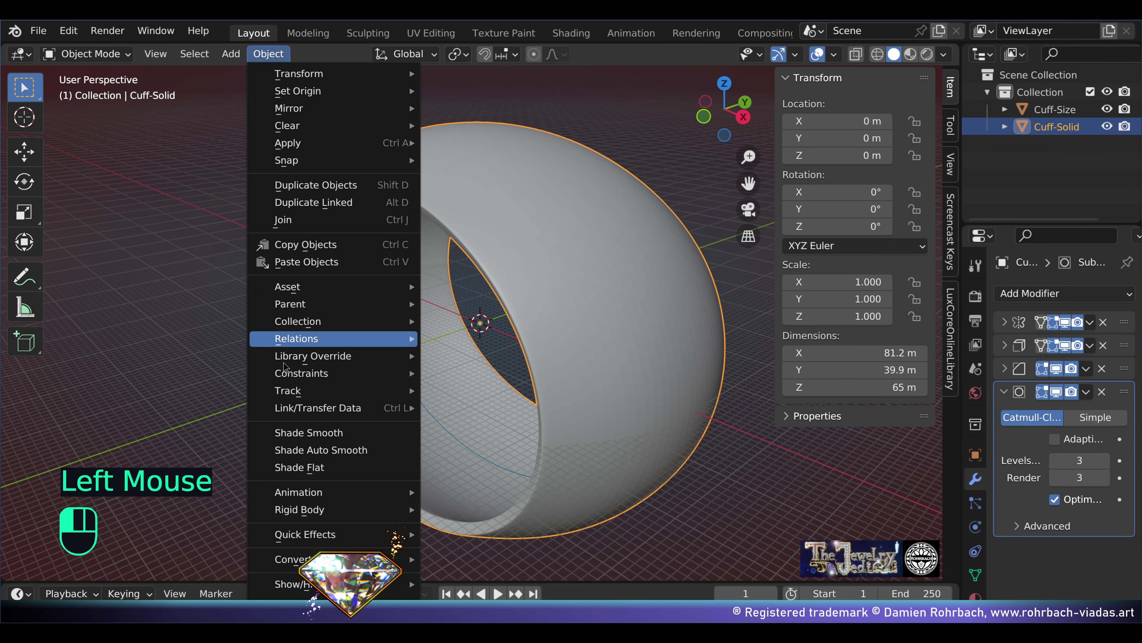
pyautogui.click(340, 451)
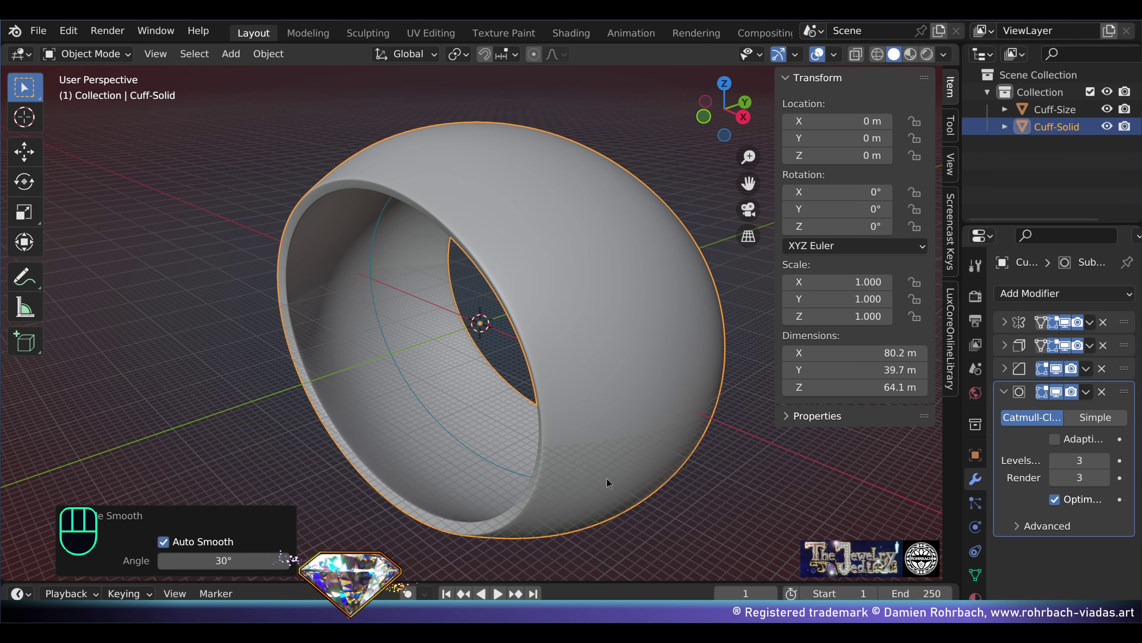
pyautogui.moveTo(607, 478); pyautogui.dragTo(561, 354, button='middle')
pyautogui.hotkey('ctrl', 's')
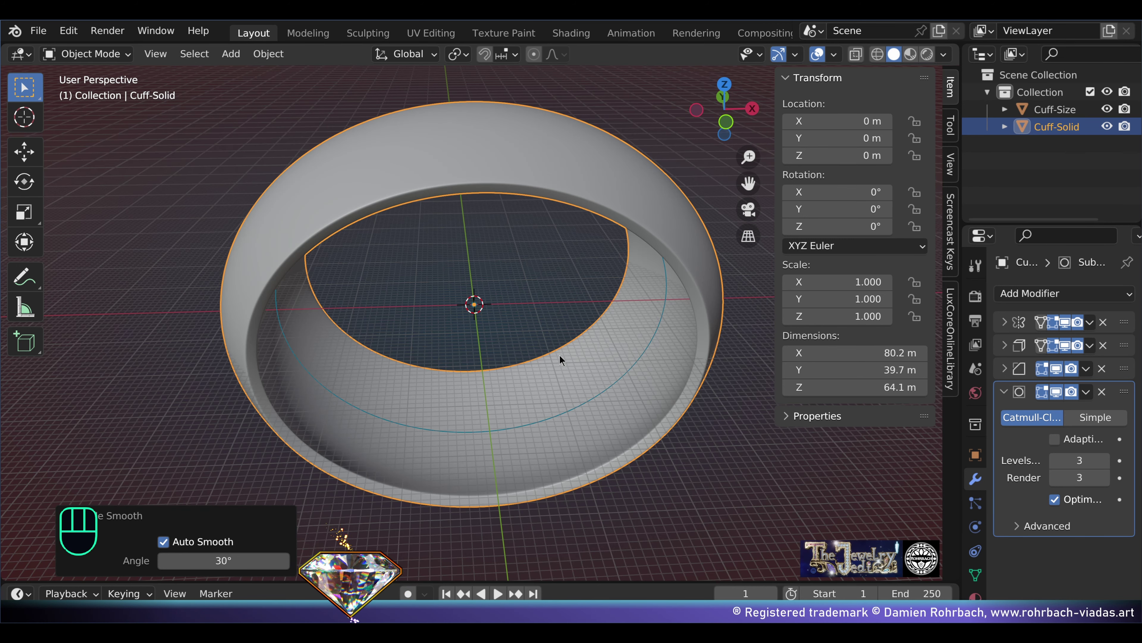
pyautogui.press('KP_1')
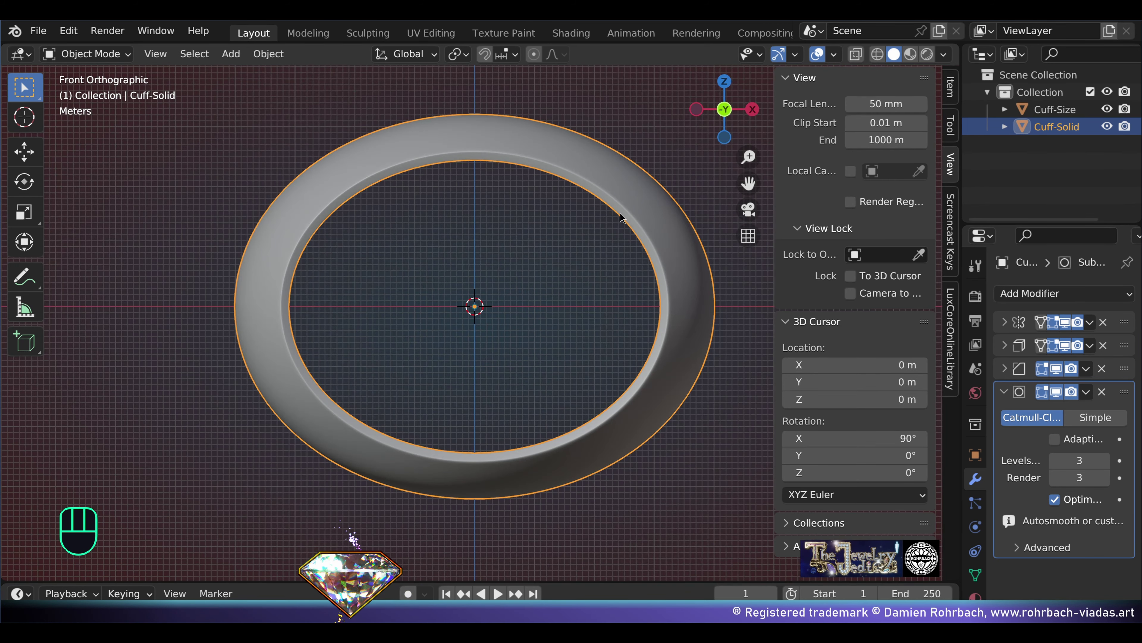
# Step: Scale Cuff-Solid uniformly by about 1.074, and scale it by about 0.982 along X
pyautogui.press('s')
pyautogui.click(721, 293)
pyautogui.press('s')
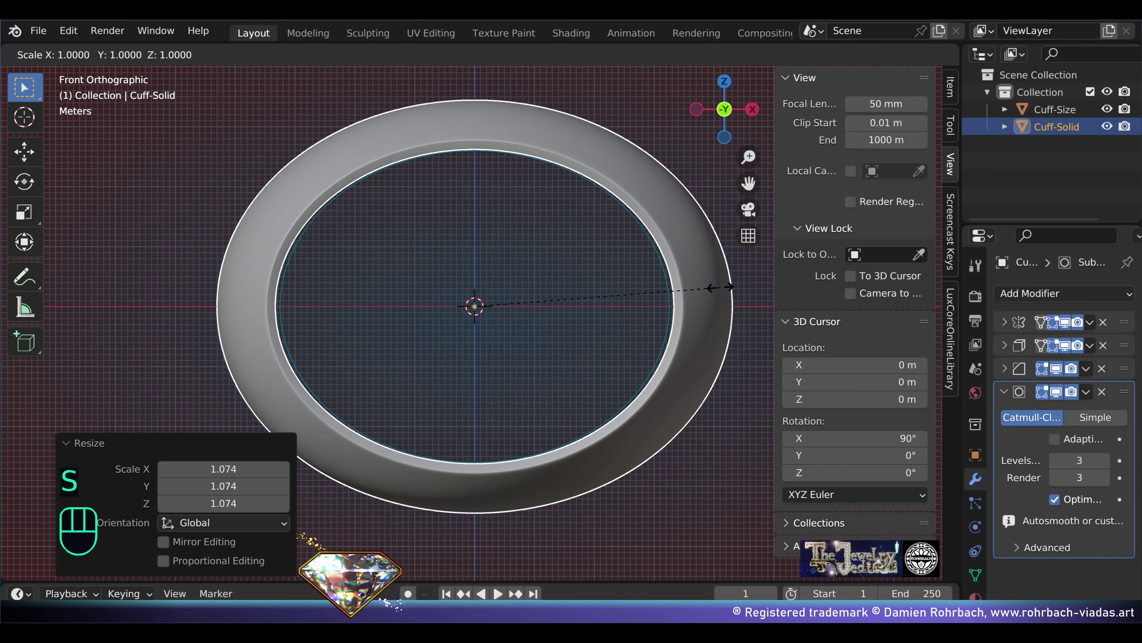
pyautogui.press('x')
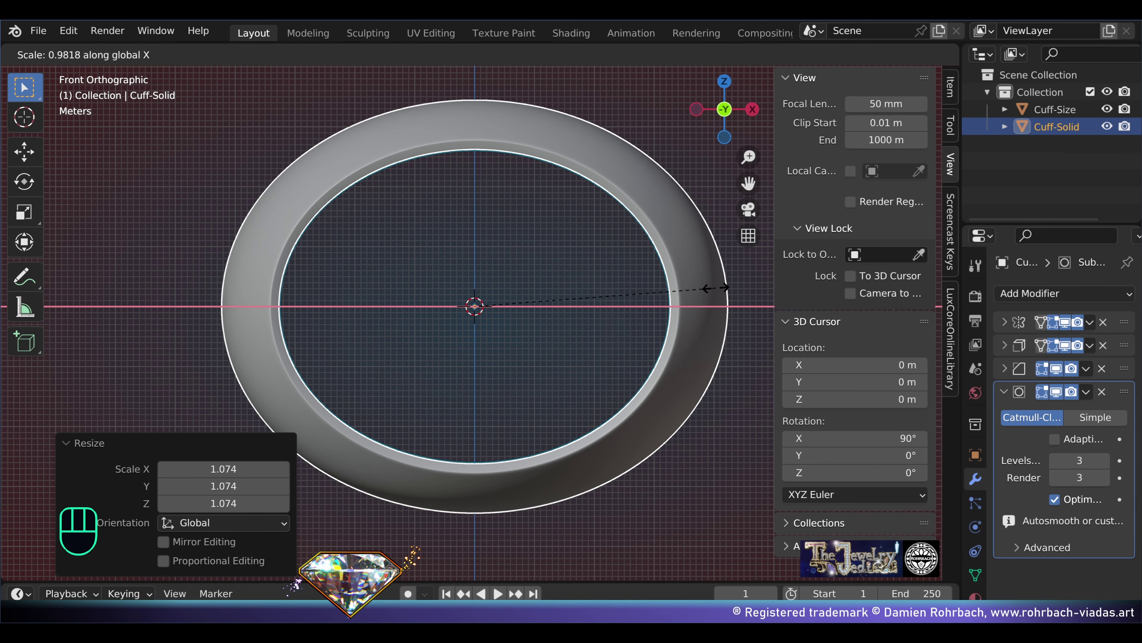
pyautogui.click(716, 288)
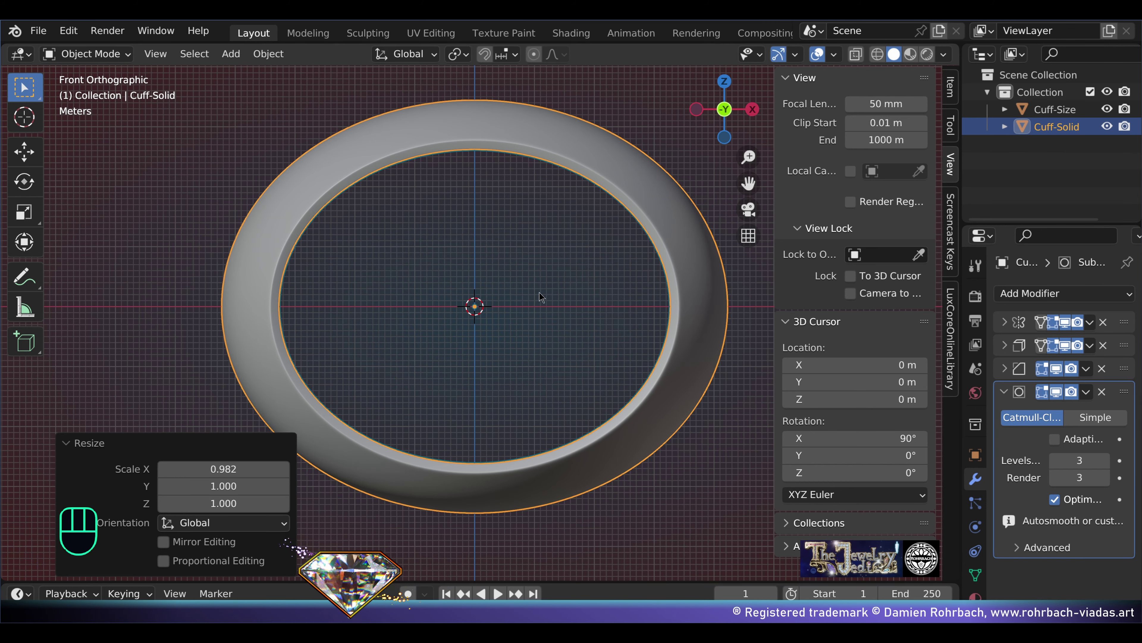
# Step: In Edit Mode, delete all Cuff-Solid vertices on the negative X half of the oval
pyautogui.press('Tab')
pyautogui.press('b')
pyautogui.moveTo(193, 77); pyautogui.dragTo(475, 543)
pyautogui.press('Delete')
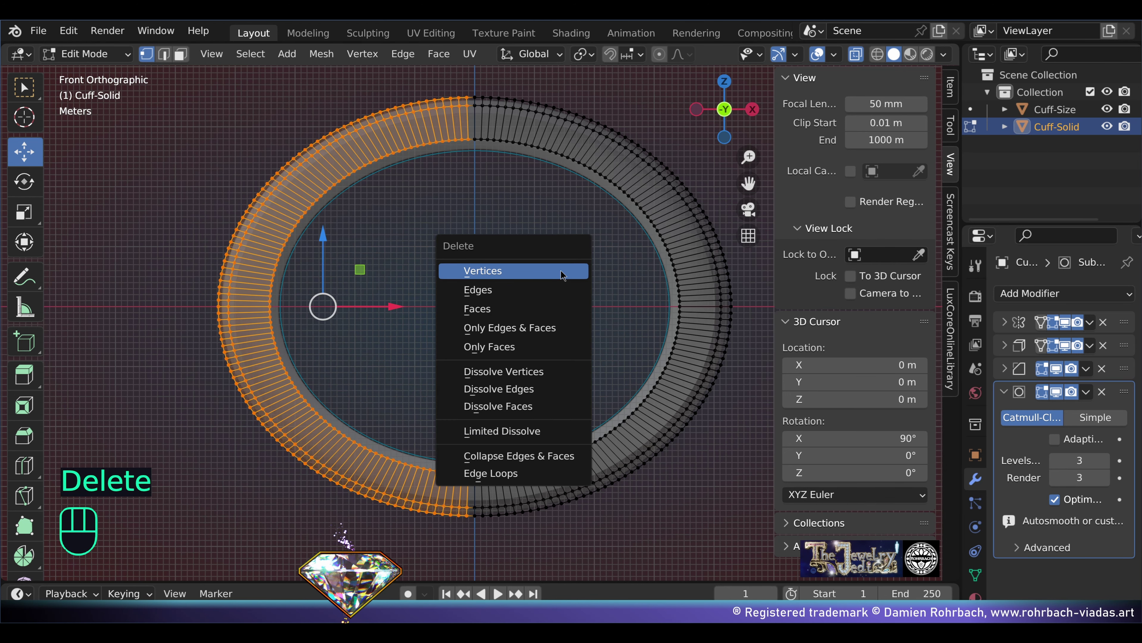
pyautogui.click(561, 271)
# Step: Enable the X axis in Cuff-Solid's Mirror modifier and return to Object Mode without X-ray
pyautogui.click(1005, 322)
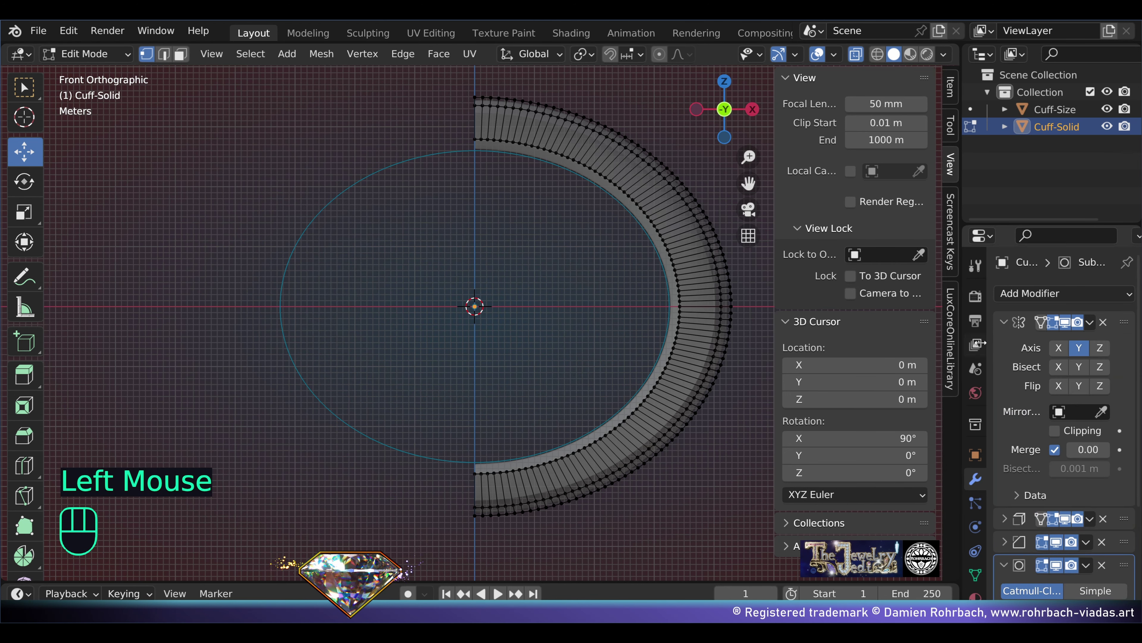
pyautogui.click(1058, 348)
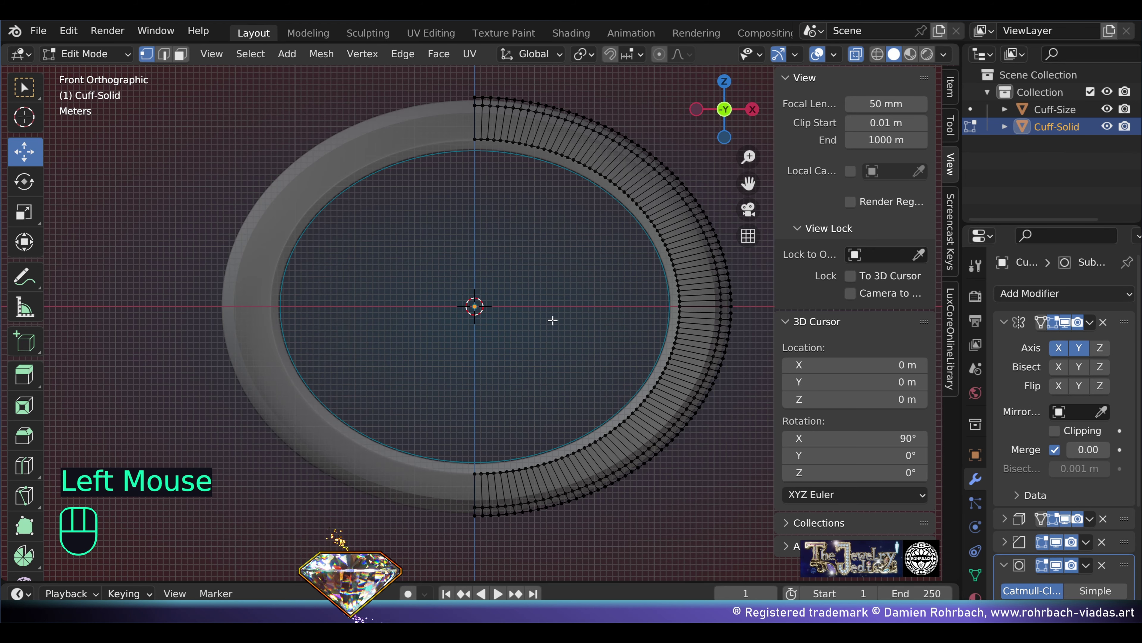
pyautogui.press('Tab')
pyautogui.hotkey('alt', 'z')
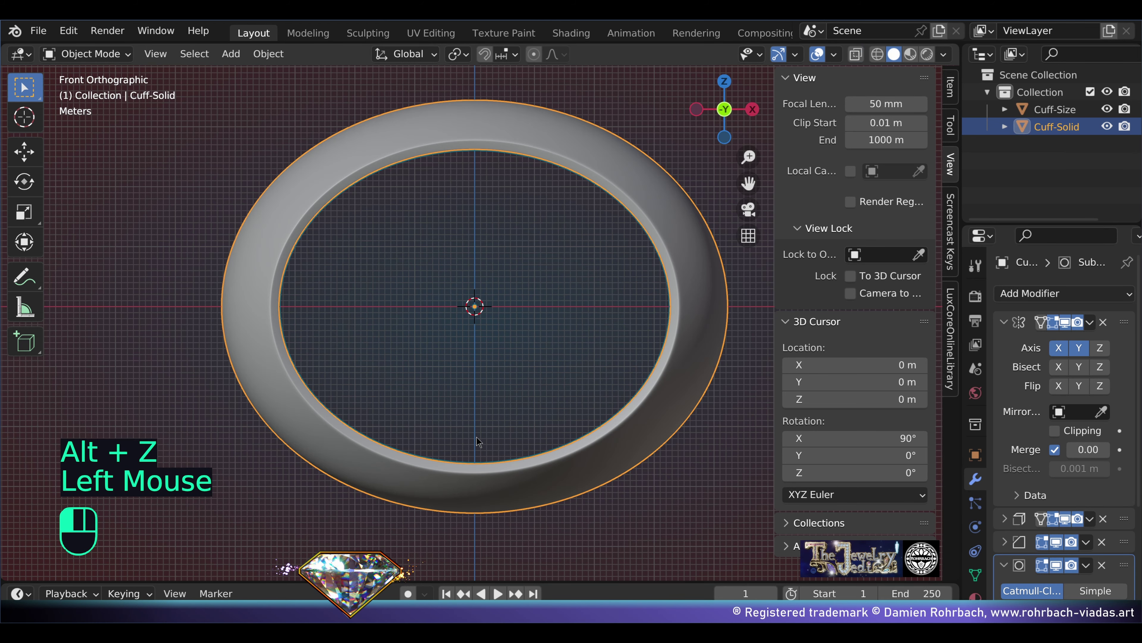
# Step: Add a cube mesh and set its X, Y and Z dimensions to 35 m
pyautogui.click(477, 435)
pyautogui.click(231, 53)
pyautogui.moveTo(255, 74)
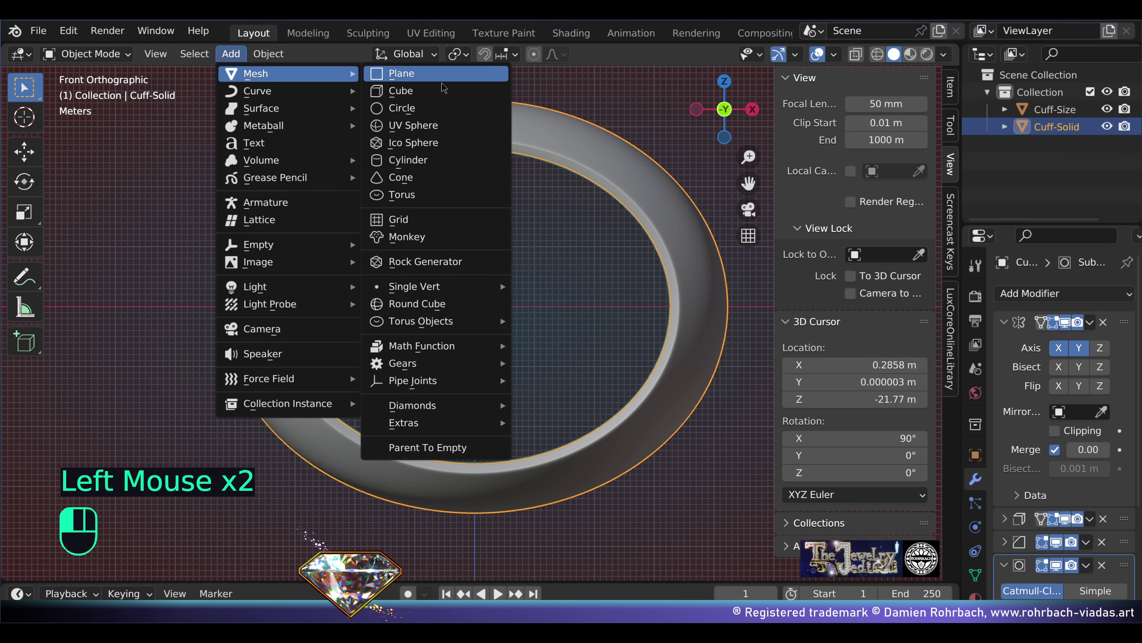
pyautogui.click(396, 93)
pyautogui.keyDown('ctrl'); pyautogui.scroll(2, 792, 348); pyautogui.keyUp('ctrl')
pyautogui.moveTo(792, 352); pyautogui.dragTo(792, 387)
pyautogui.write('35')
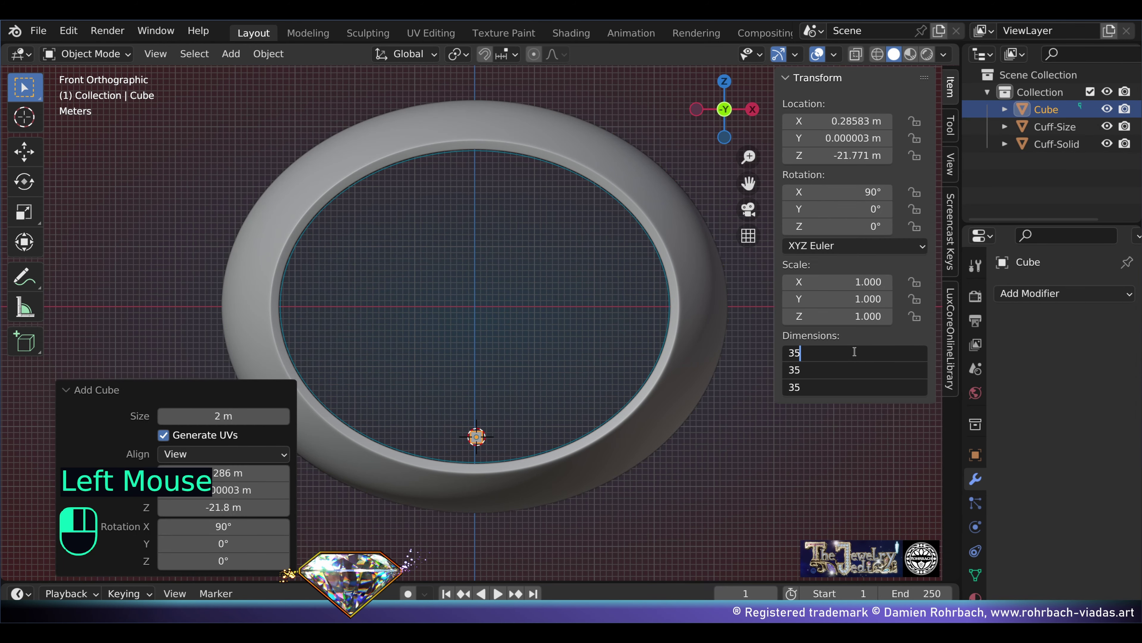
pyautogui.press('Return')
# Step: Center the cube on the world origin and move it down along Z across the bottom of the cuff
pyautogui.hotkey('ctrl', 'z')
pyautogui.press('g')
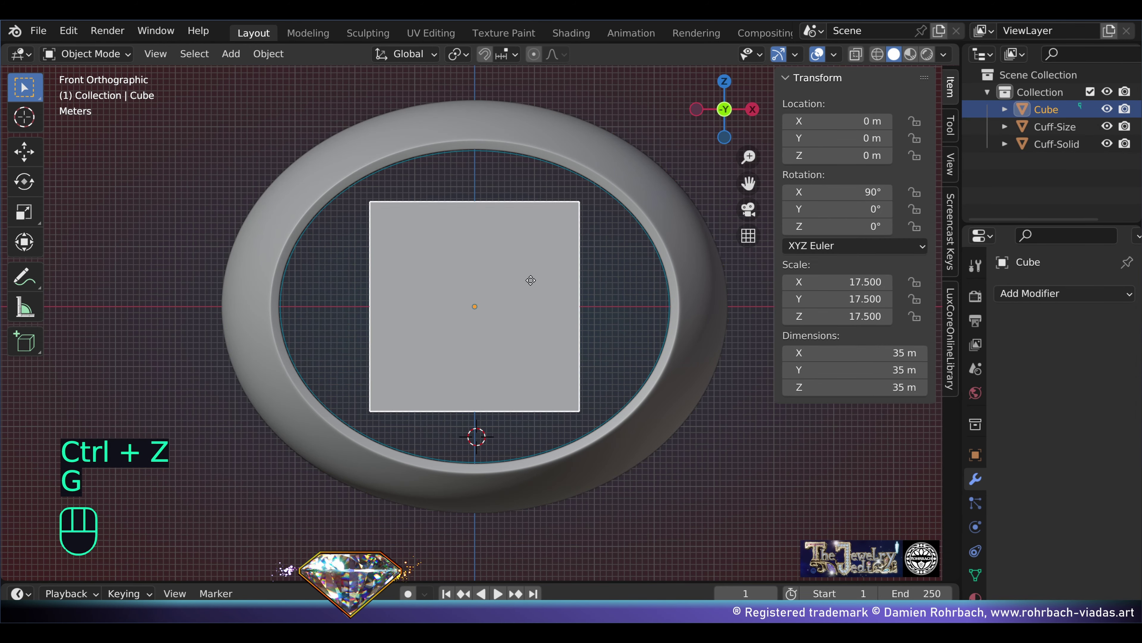
pyautogui.press('z')
pyautogui.click(558, 446)
# Step: In Cuff-Solid's Edit Mode, delete the bottom vertices lying within the cube's width to open the cuff
pyautogui.rightClick(639, 446)
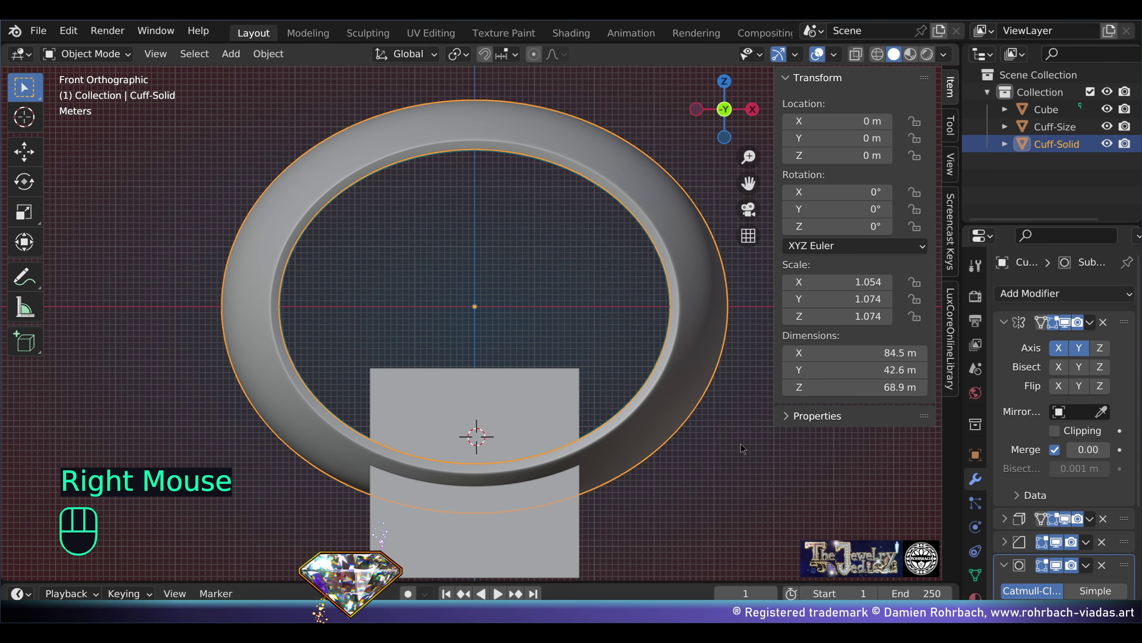
pyautogui.press('Tab')
pyautogui.moveTo(670, 467)
pyautogui.keyDown('shift'); pyautogui.mouseDown(button='middle')
pyautogui.moveTo(574, 235)
pyautogui.moveTo(531, 236)
pyautogui.moveTo(531, 318)
pyautogui.mouseUp(button='middle'); pyautogui.keyUp('shift')
pyautogui.hotkey('alt', 'z')
pyautogui.scroll(5, 533, 315)
pyautogui.press('c')
pyautogui.moveTo(254, 252)
pyautogui.mouseDown()
pyautogui.moveTo(417, 193)
pyautogui.moveTo(416, 176)
pyautogui.moveTo(440, 373)
pyautogui.mouseUp()
pyautogui.rightClick(461, 387)
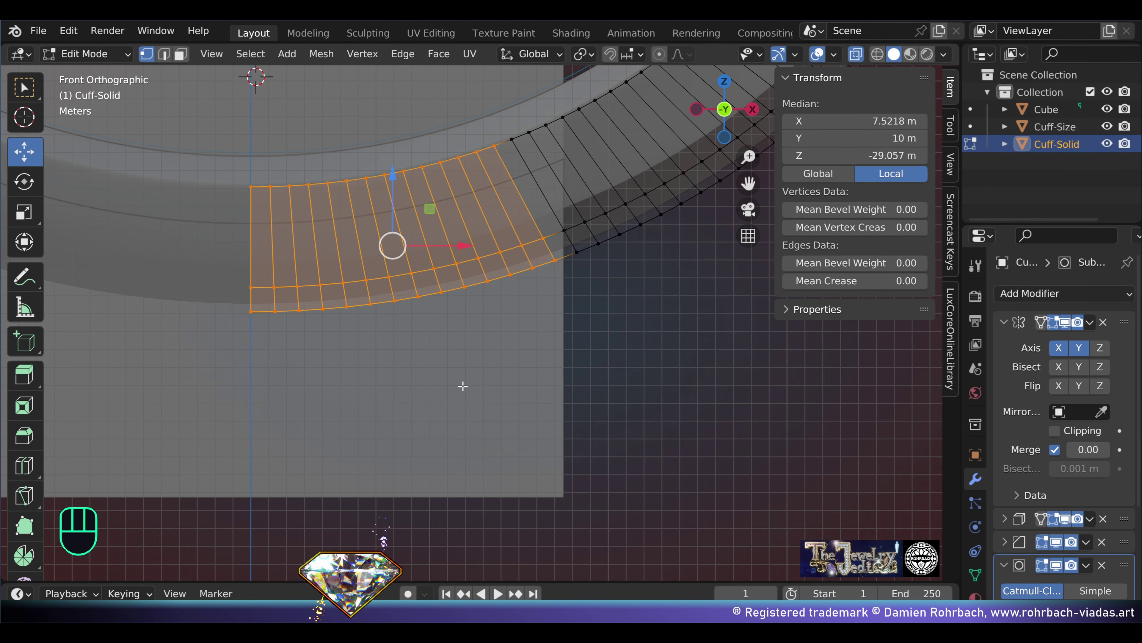
pyautogui.press('Delete')
pyautogui.click(466, 388)
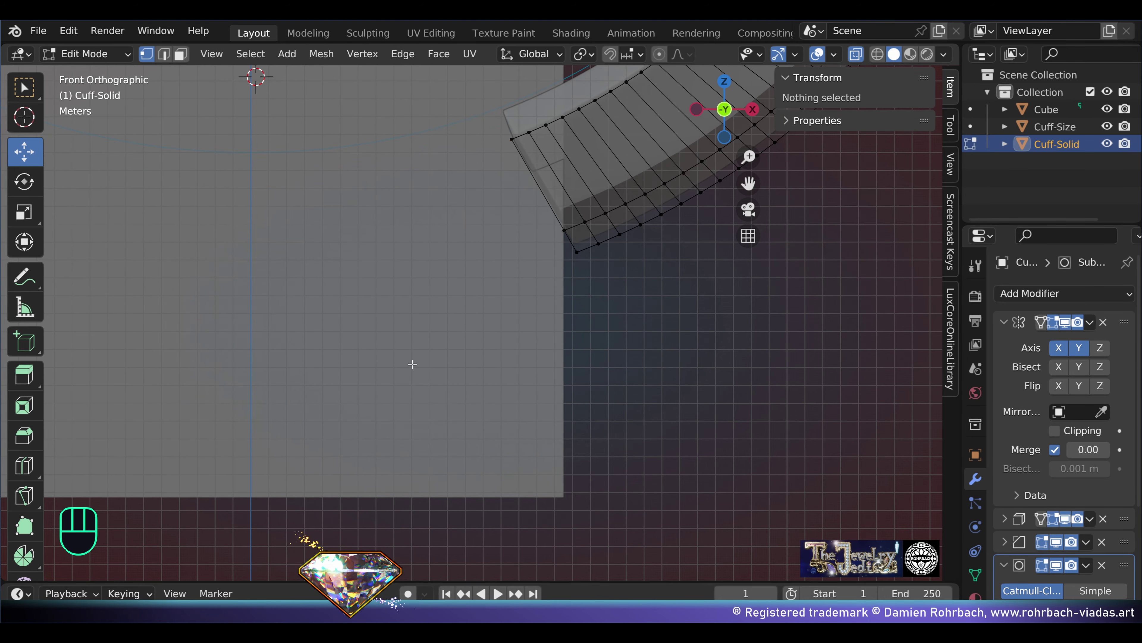
# Step: Place the 3D cursor on the center vertex of the open end, enable proportional editing, use the 3D Cursor pivot and save the file
pyautogui.moveTo(411, 363); pyautogui.dragTo(677, 403, button='middle')
pyautogui.click(419, 448)
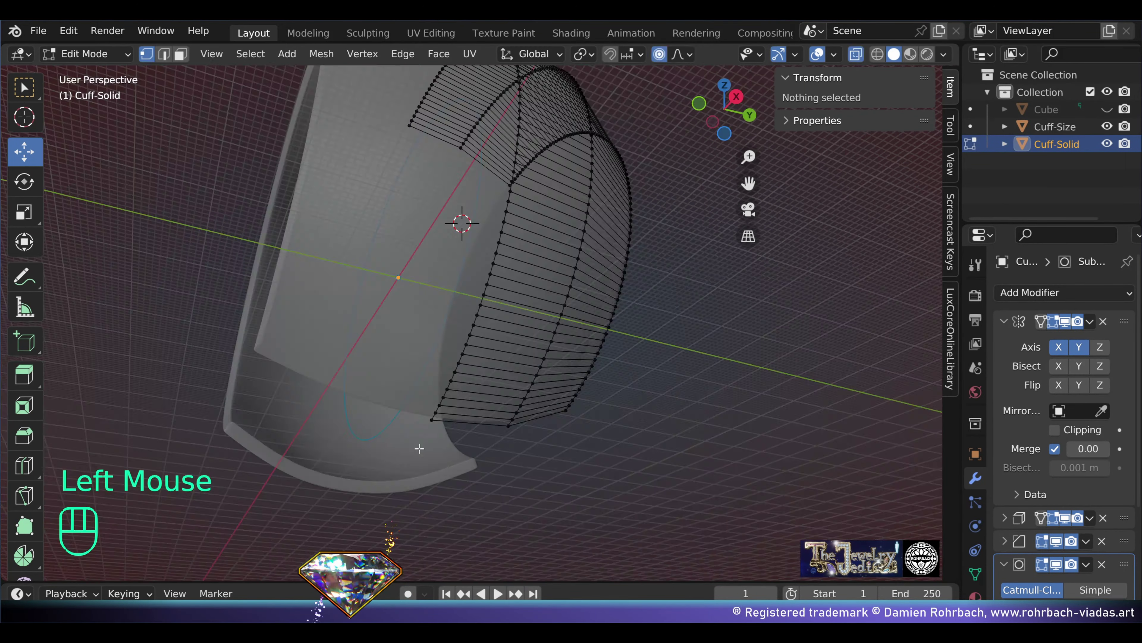
pyautogui.hotkey('shift', 's')
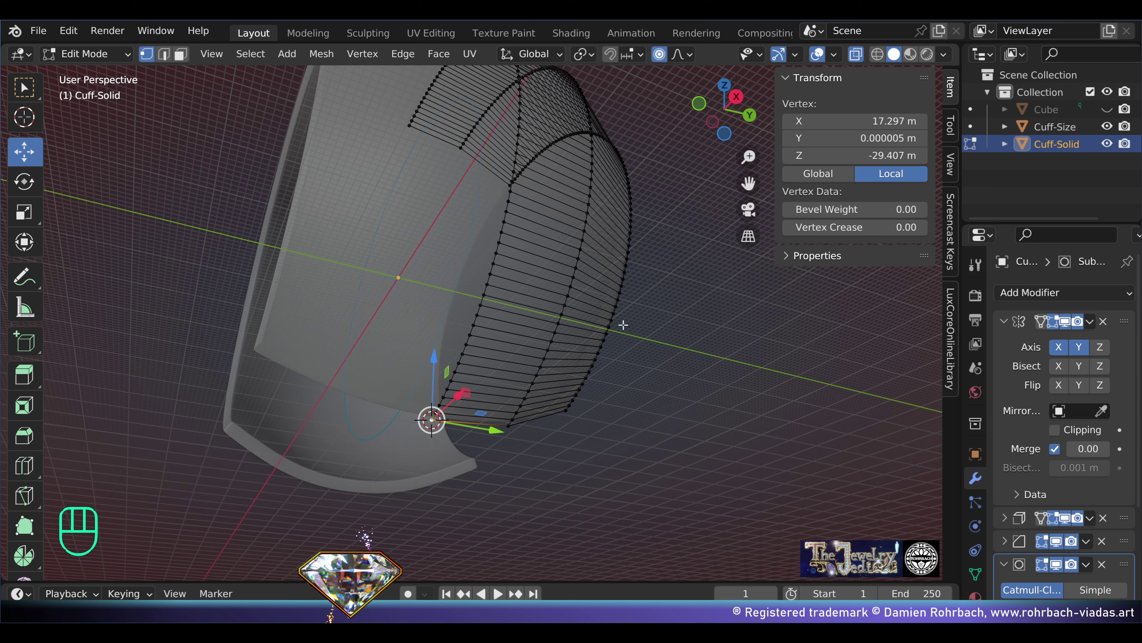
pyautogui.press('o')
pyautogui.click(660, 54)
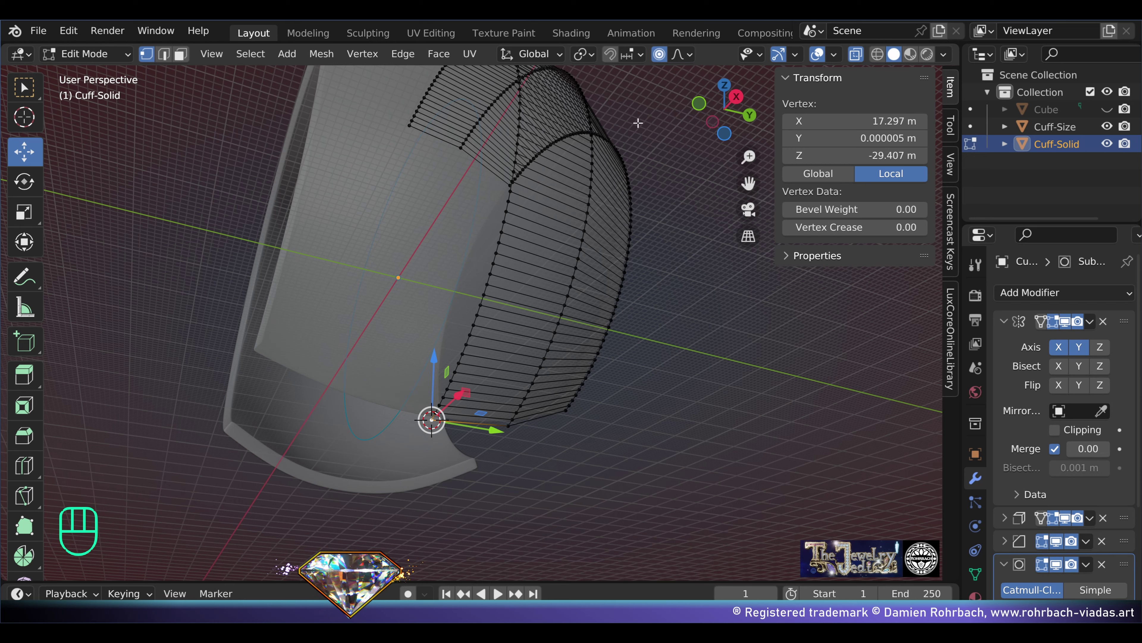
pyautogui.click(584, 55)
pyautogui.click(612, 92)
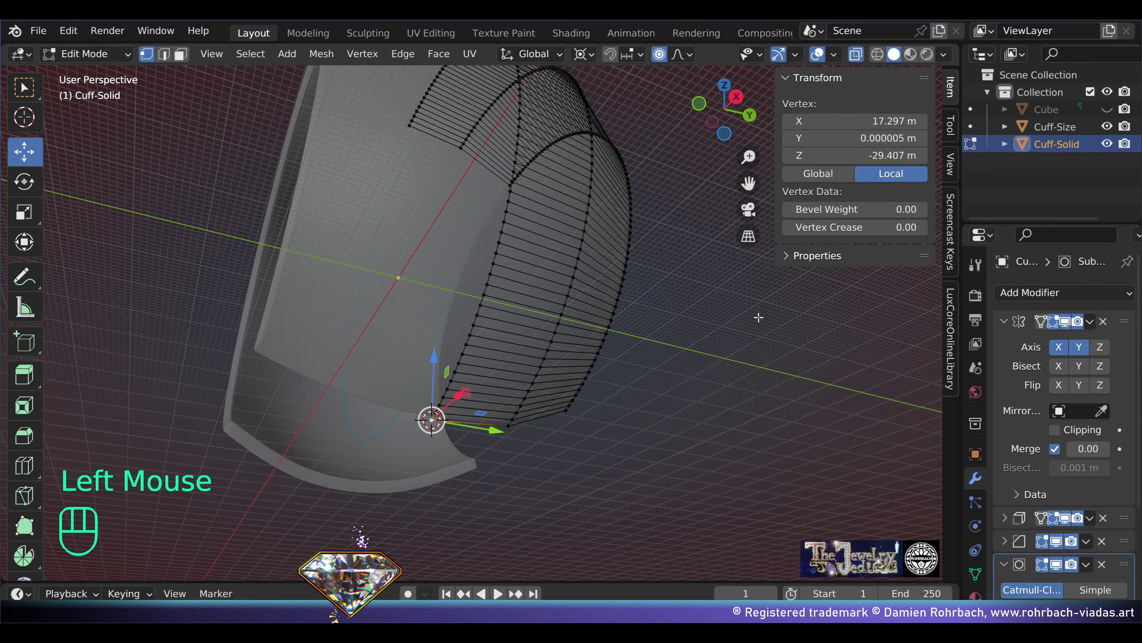
pyautogui.hotkey('ctrl', 's')
# Step: Scale the cuff's open end along Y by 0.35 with proportional editing to taper it
pyautogui.scroll(-2, 649, 255)
pyautogui.moveTo(758, 320); pyautogui.dragTo(658, 239, button='middle')
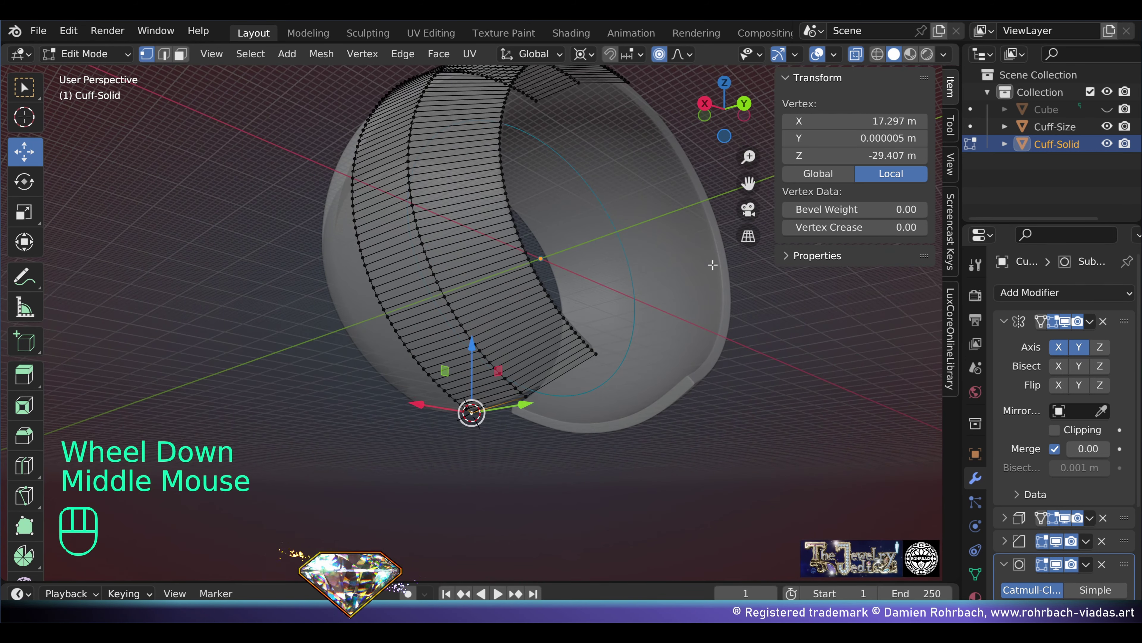
pyautogui.press('s')
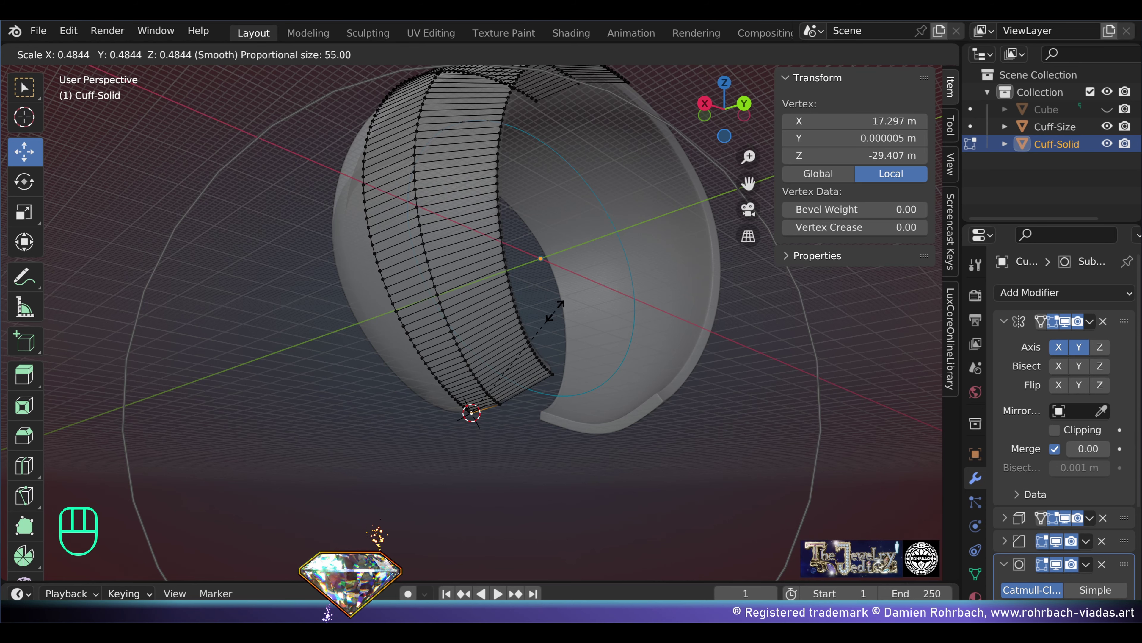
pyautogui.press('y')
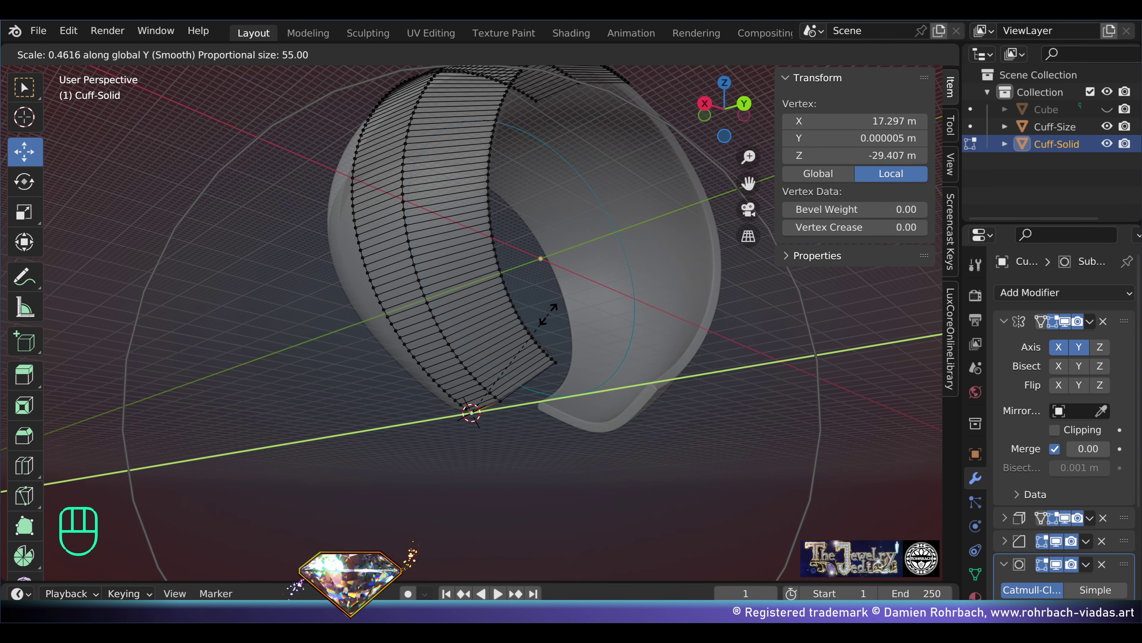
pyautogui.click(546, 320)
pyautogui.press('KP_3')
pyautogui.click(201, 409)
pyautogui.press('BackSpace')
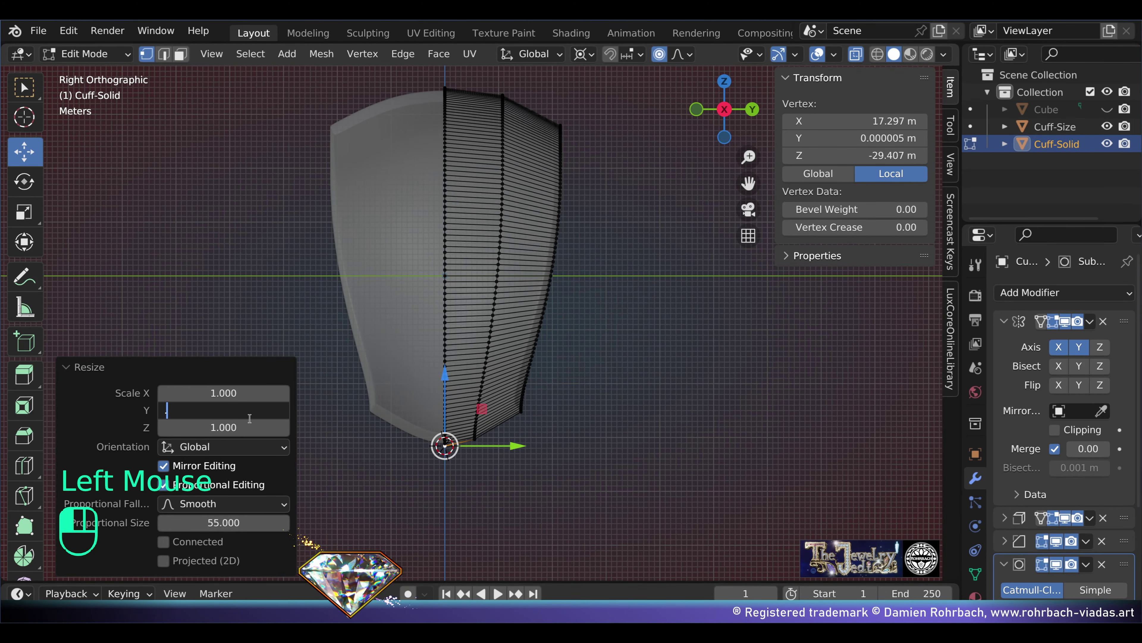
pyautogui.write('.35')
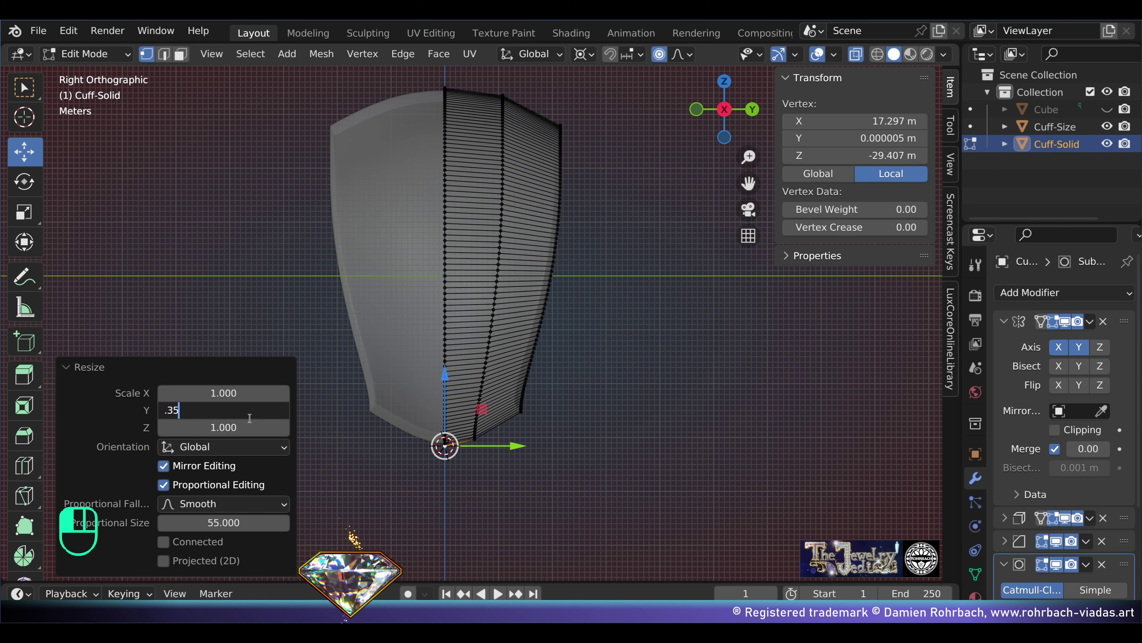
pyautogui.press('Return')
# Step: Set the resize's proportional size to about 66.71, try the Sharp falloff and restore Smooth
pyautogui.moveTo(224, 522)
pyautogui.mouseDown()
pyautogui.moveTo(235, 522)
pyautogui.moveTo(225, 522)
pyautogui.mouseUp()
pyautogui.click(201, 504)
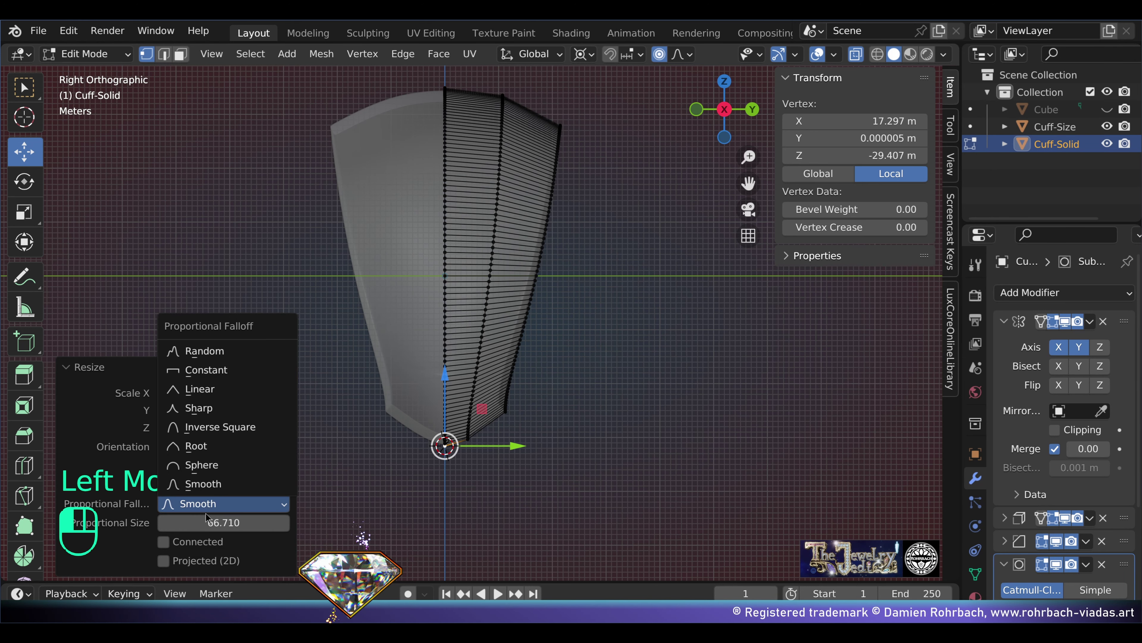
pyautogui.click(224, 504)
pyautogui.click(198, 408)
pyautogui.click(223, 504)
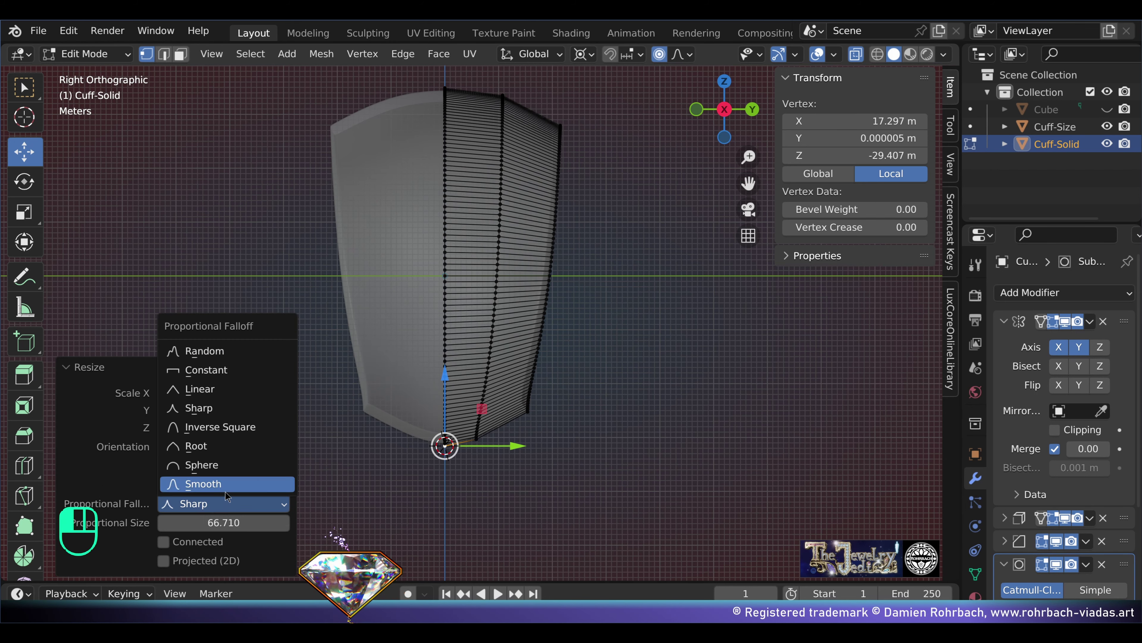
pyautogui.click(224, 489)
pyautogui.moveTo(224, 490); pyautogui.dragTo(585, 190, button='middle')
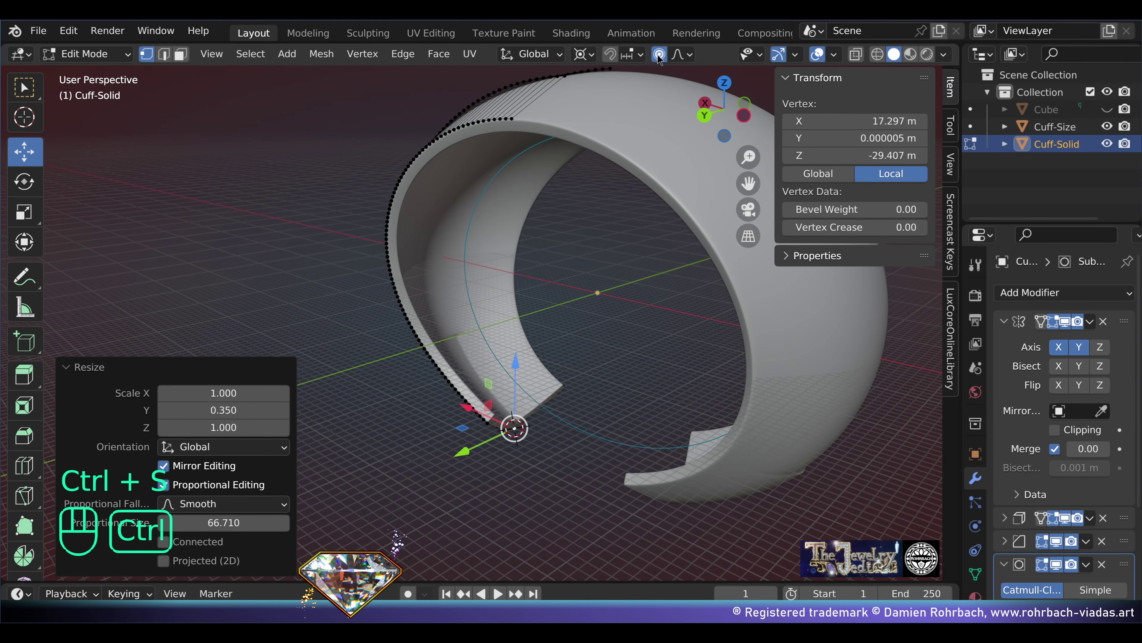
# Step: With proportional editing off, select the shortest path of center-line vertices running up from the cuff's open end
pyautogui.moveTo(517, 432); pyautogui.dragTo(526, 405, button='middle')
pyautogui.keyDown('shift'); pyautogui.moveTo(526, 405); pyautogui.dragTo(477, 405, button='middle'); pyautogui.keyUp('shift')
pyautogui.scroll(3, 521, 280)
pyautogui.scroll(-2, 468, 297)
pyautogui.rightClick(441, 349)
pyautogui.moveTo(477, 405); pyautogui.dragTo(421, 419, button='middle')
pyautogui.keyDown('ctrl'); pyautogui.rightClick(467, 447); pyautogui.keyUp('ctrl')
pyautogui.scroll(1, 420, 418)
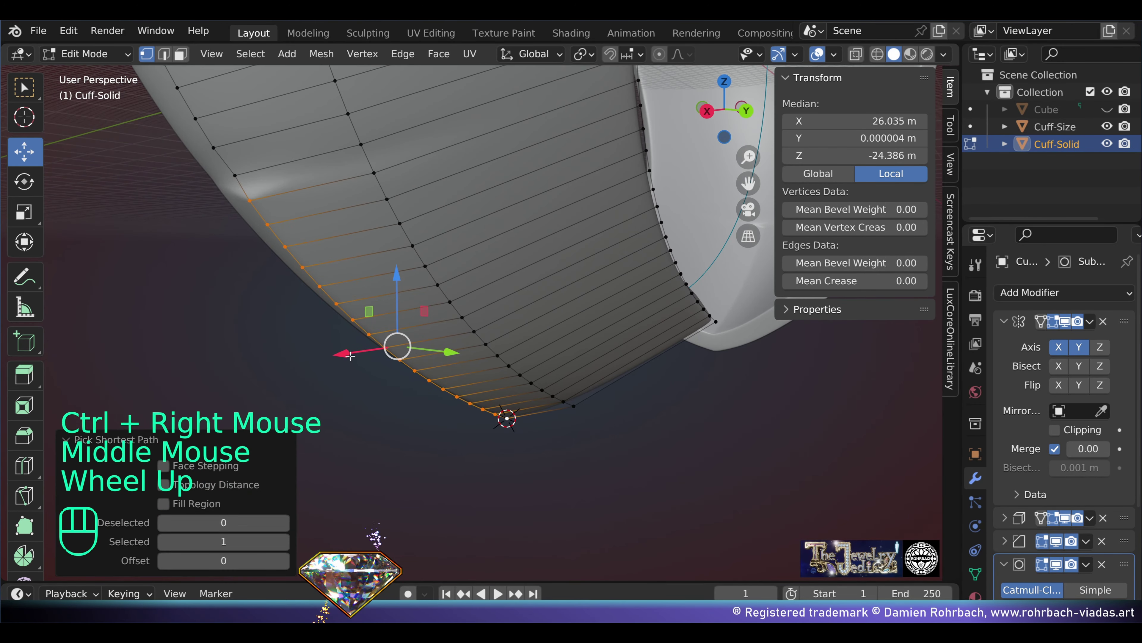
# Step: In front view, extrude the open end's edge, scale it by about 0.761 and move it about -0.28 m in X and 0.8 m in Z
pyautogui.moveTo(502, 416); pyautogui.dragTo(665, 352, button='middle')
pyautogui.press('KP_1')
pyautogui.press('e')
pyautogui.press('s')
pyautogui.click(598, 436)
pyautogui.press('g')
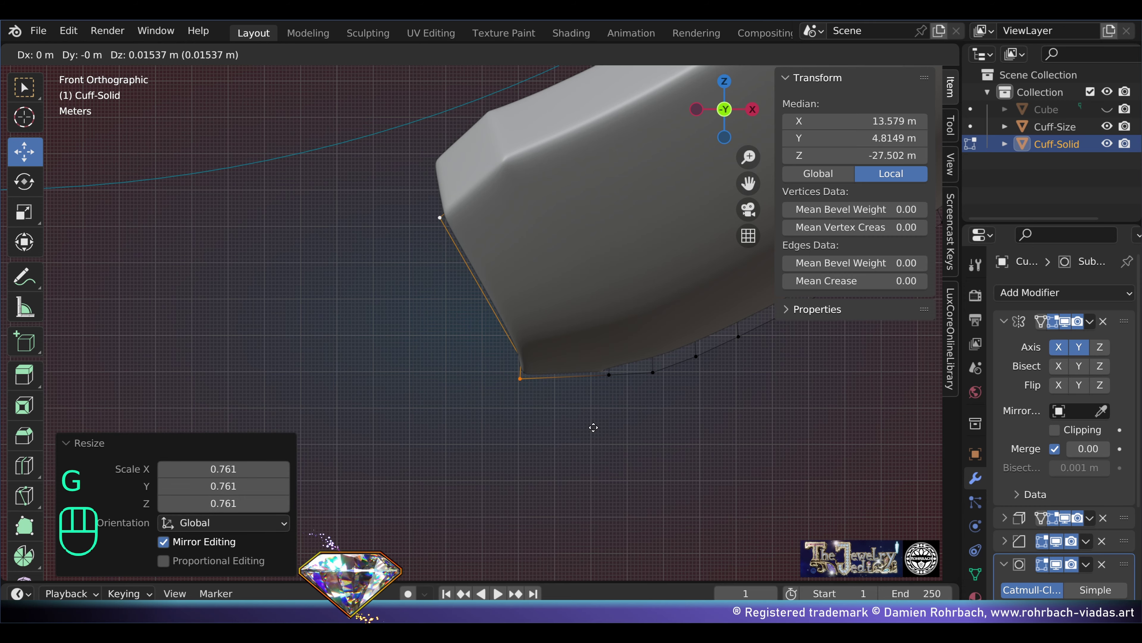
pyautogui.click(577, 399)
# Step: Select the center vertex of the extruded end edge and set its global Y position to 0 m
pyautogui.hotkey('alt', 'z')
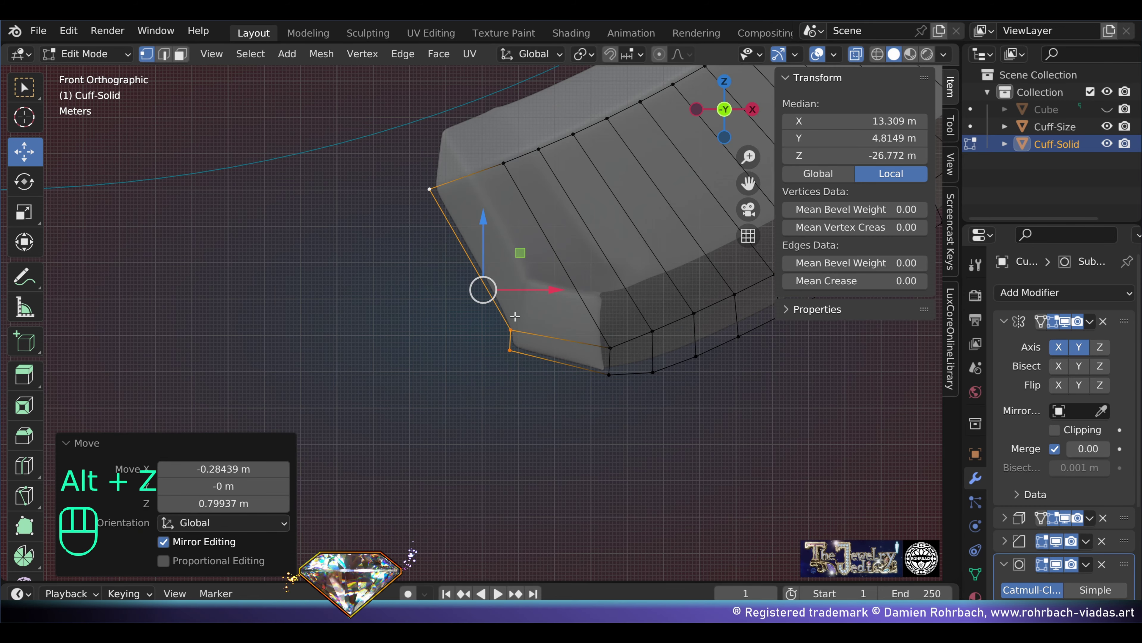
pyautogui.rightClick(512, 331)
pyautogui.moveTo(513, 331); pyautogui.dragTo(709, 315, button='middle')
pyautogui.moveTo(639, 245); pyautogui.dragTo(665, 270, button='middle')
pyautogui.click(832, 138)
pyautogui.write('0')
pyautogui.press('Return')
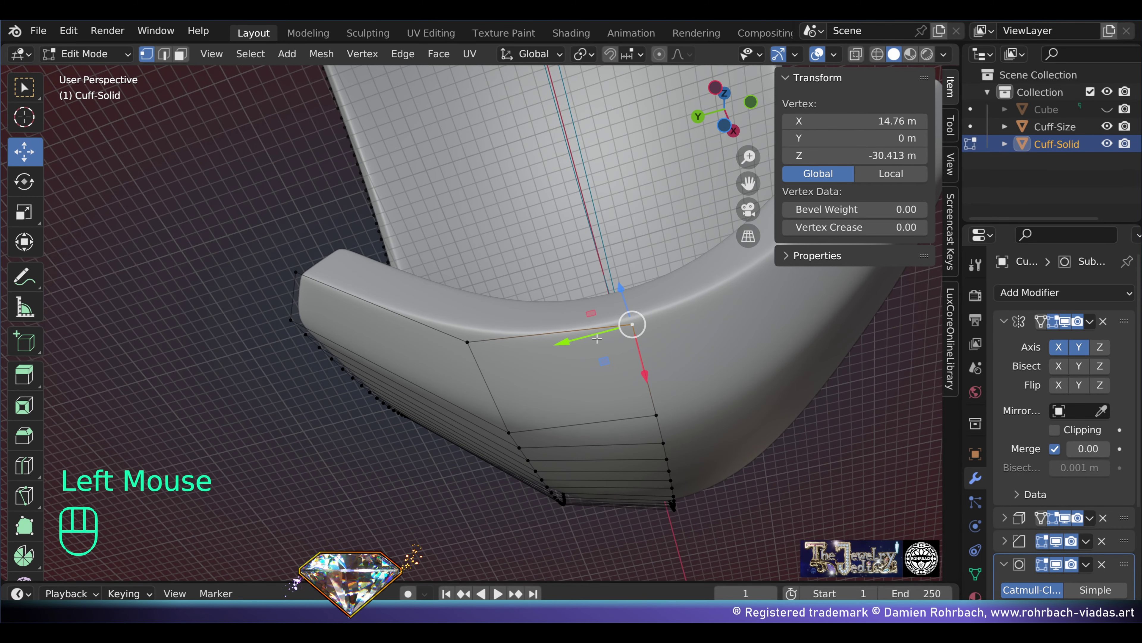
# Step: Snap the 3D cursor to the selected center vertex and set the transform pivot point to 3D Cursor
pyautogui.moveTo(597, 338); pyautogui.dragTo(704, 364, button='middle')
pyautogui.hotkey('shift', 's')
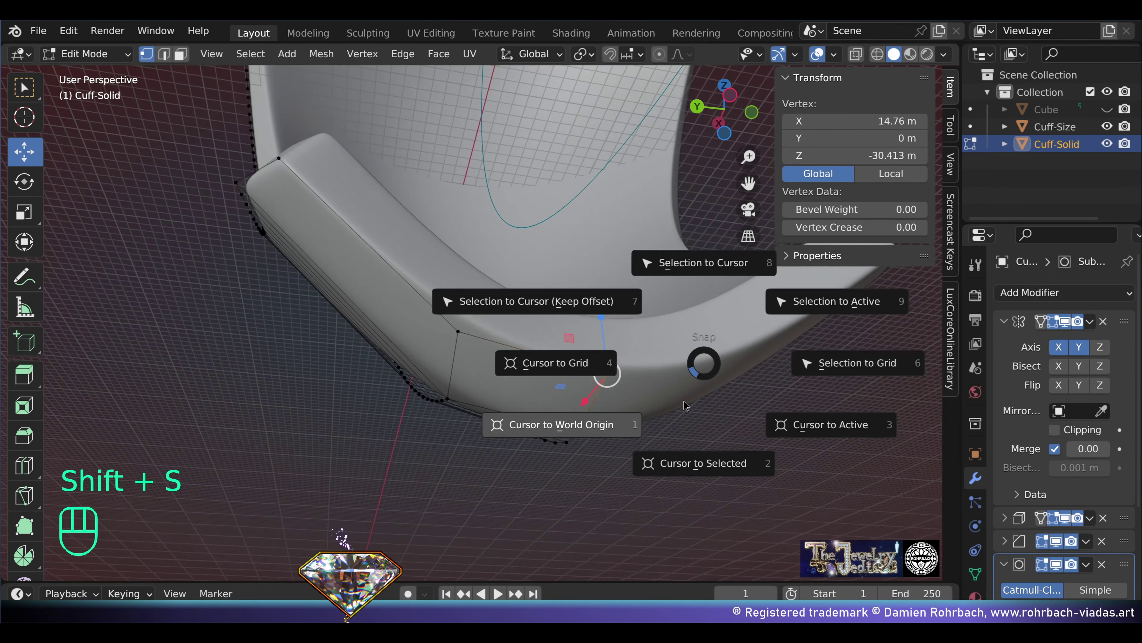
pyautogui.click(738, 464)
pyautogui.click(584, 54)
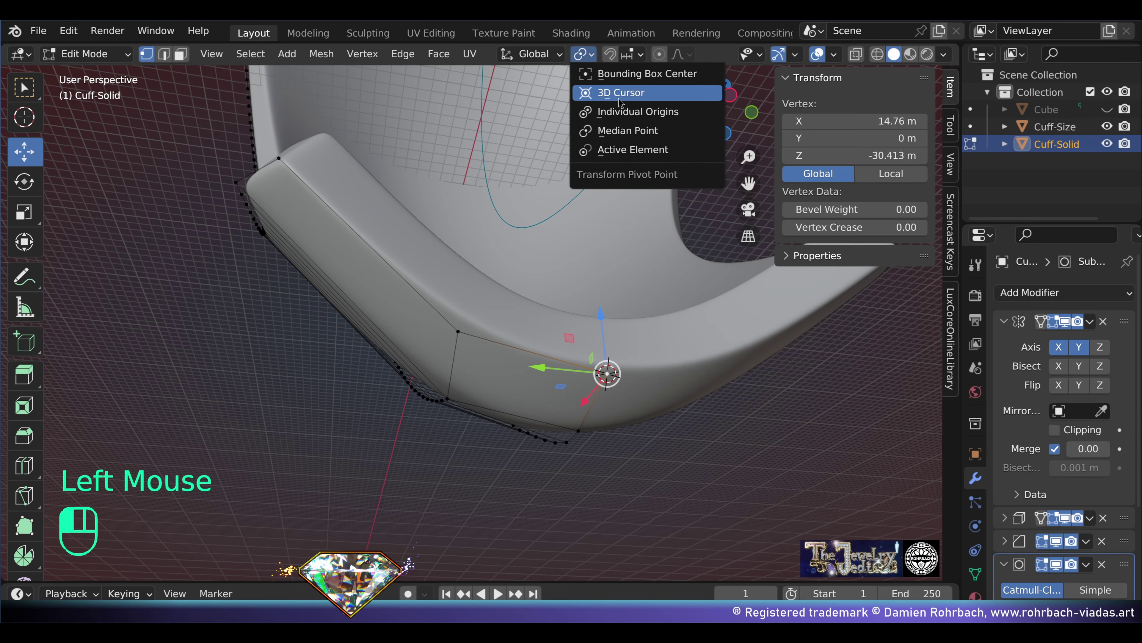
pyautogui.click(619, 94)
# Step: Extrude the end edge again, scale it by about 0.779 and move it about -0.26 m in X and 0.75 m in Z
pyautogui.moveTo(575, 349); pyautogui.dragTo(571, 232, button='middle')
pyautogui.moveTo(346, 201); pyautogui.dragTo(346, 189, button='middle')
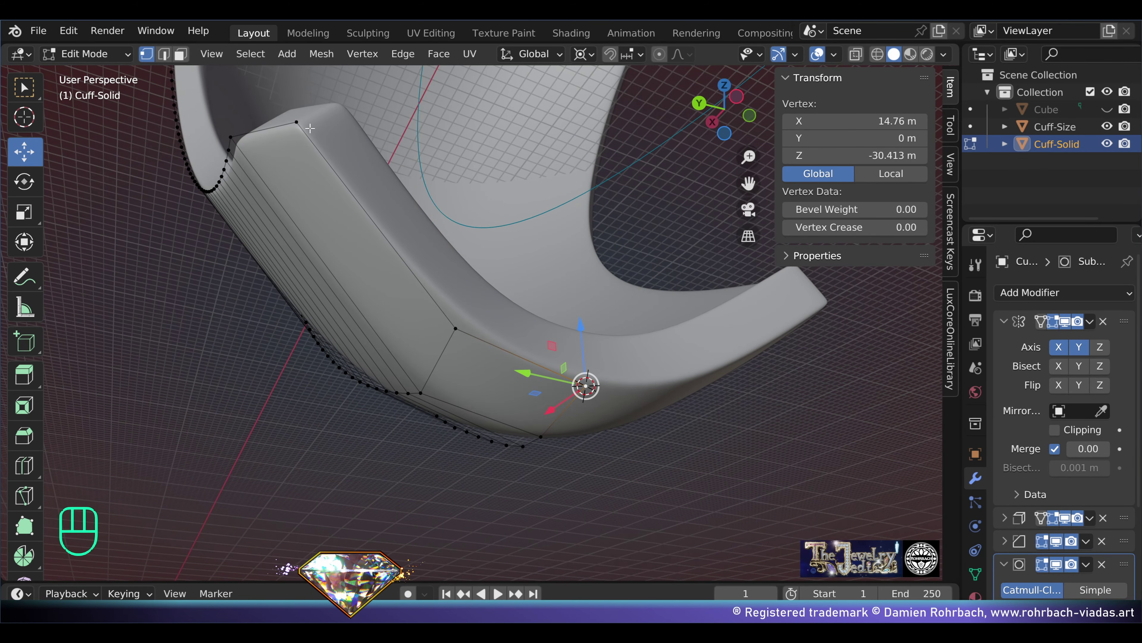
pyautogui.press('e')
pyautogui.press('s')
pyautogui.press('Return')
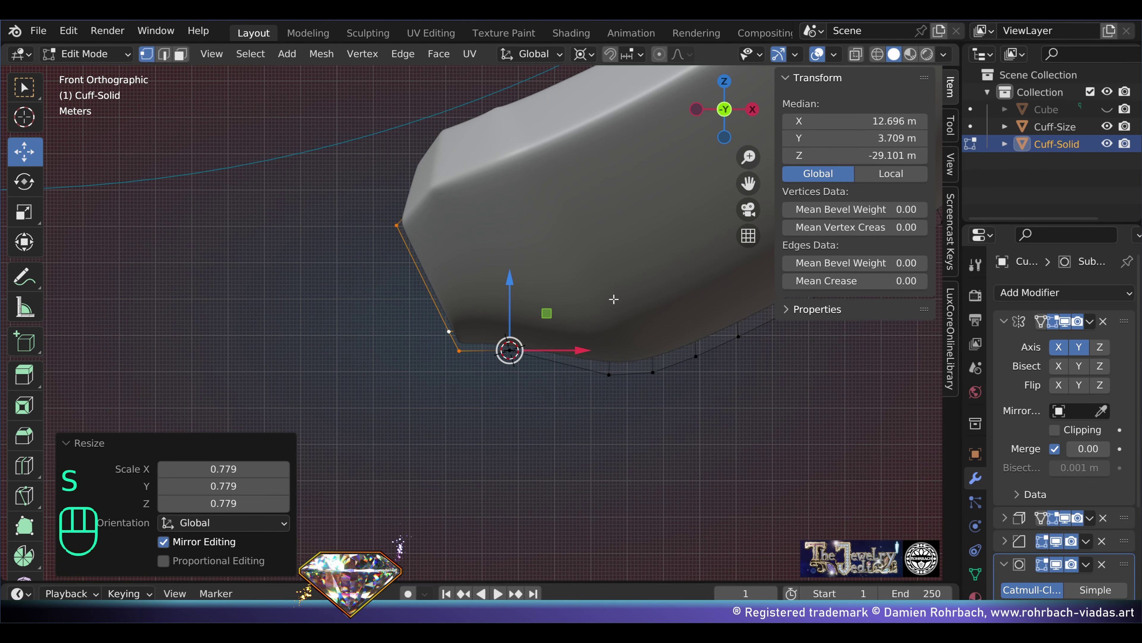
pyautogui.press('g')
pyautogui.click(587, 325)
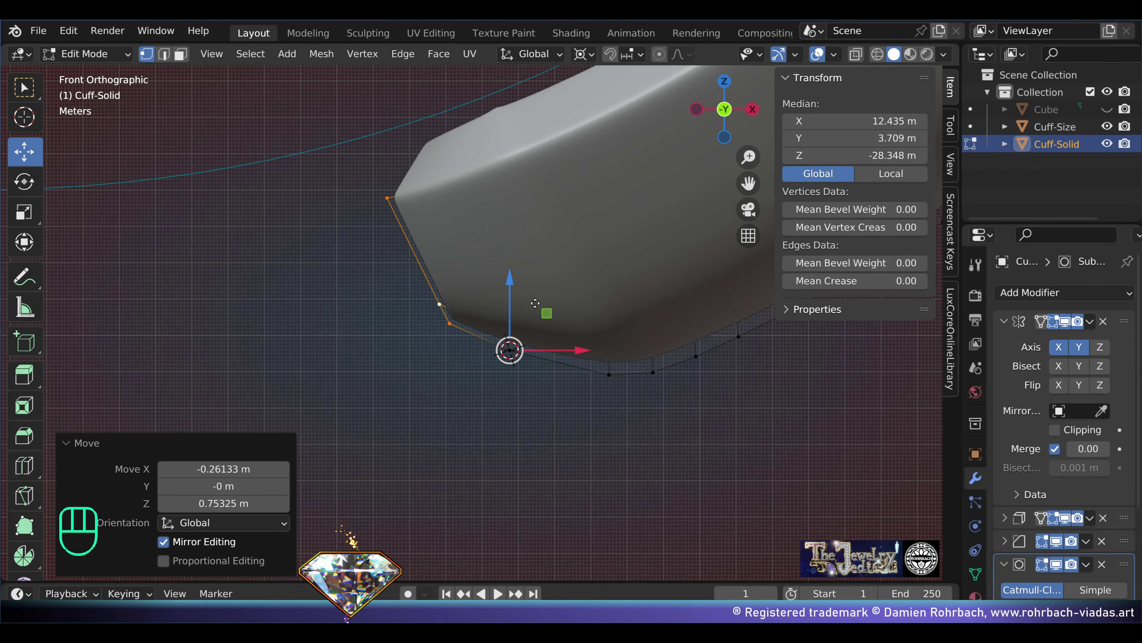
# Step: Extrude a further row from the cuff's end edge and scale it down to round the tip
pyautogui.press('e')
pyautogui.click(603, 235)
pyautogui.press('s')
pyautogui.click(586, 254)
# Step: Nudge the outline vertex along the cuff end's outer edge in the bottom view to smooth the rounded outline
pyautogui.scroll(2, 599, 237)
pyautogui.press('ctrl+KP_7')
pyautogui.keyDown('shift'); pyautogui.moveTo(510, 179); pyautogui.dragTo(513, 180, button='middle'); pyautogui.keyUp('shift')
pyautogui.rightClick(471, 389)
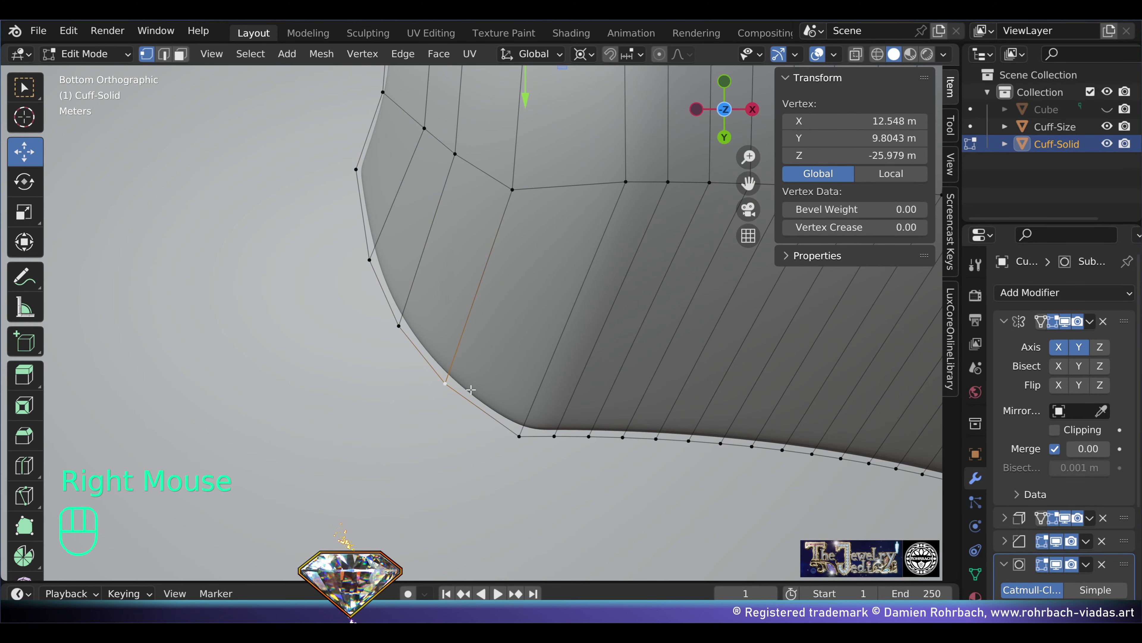
pyautogui.press('g')
pyautogui.click(472, 393)
# Step: Fill a triangular face between the three outermost vertices at the center of the cuff's tip
pyautogui.keyDown('shift'); pyautogui.moveTo(507, 240); pyautogui.dragTo(597, 424, button='middle'); pyautogui.keyUp('shift')
pyautogui.rightClick(477, 212)
pyautogui.keyDown('shift'); pyautogui.rightClick(472, 277); pyautogui.keyUp('shift')
pyautogui.keyDown('shift'); pyautogui.rightClick(446, 355); pyautogui.keyUp('shift')
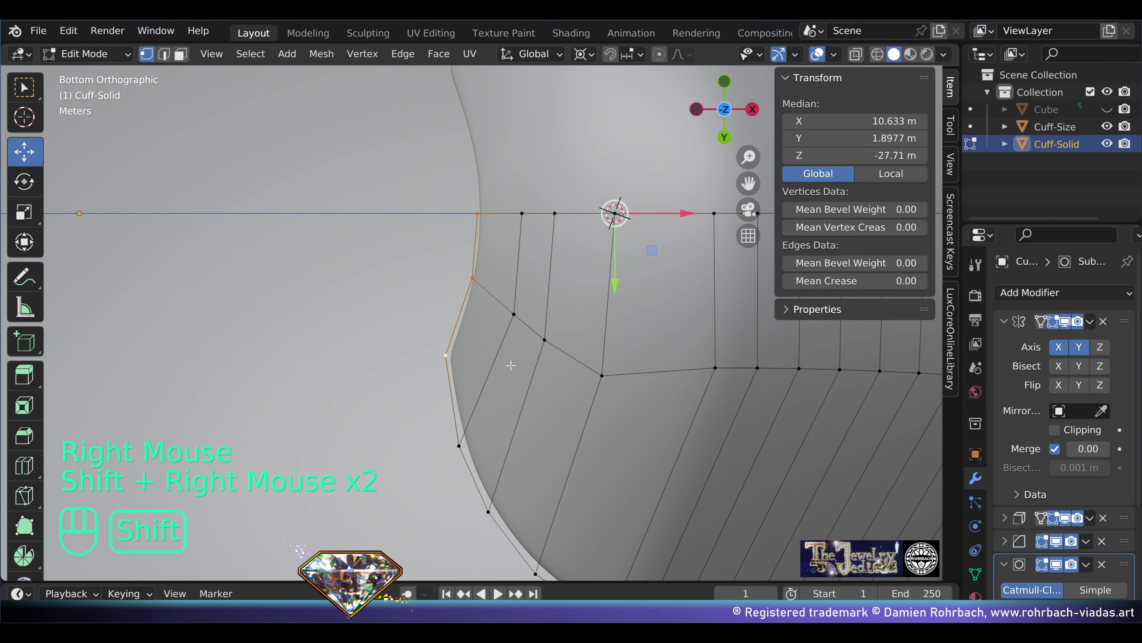
pyautogui.press('f')
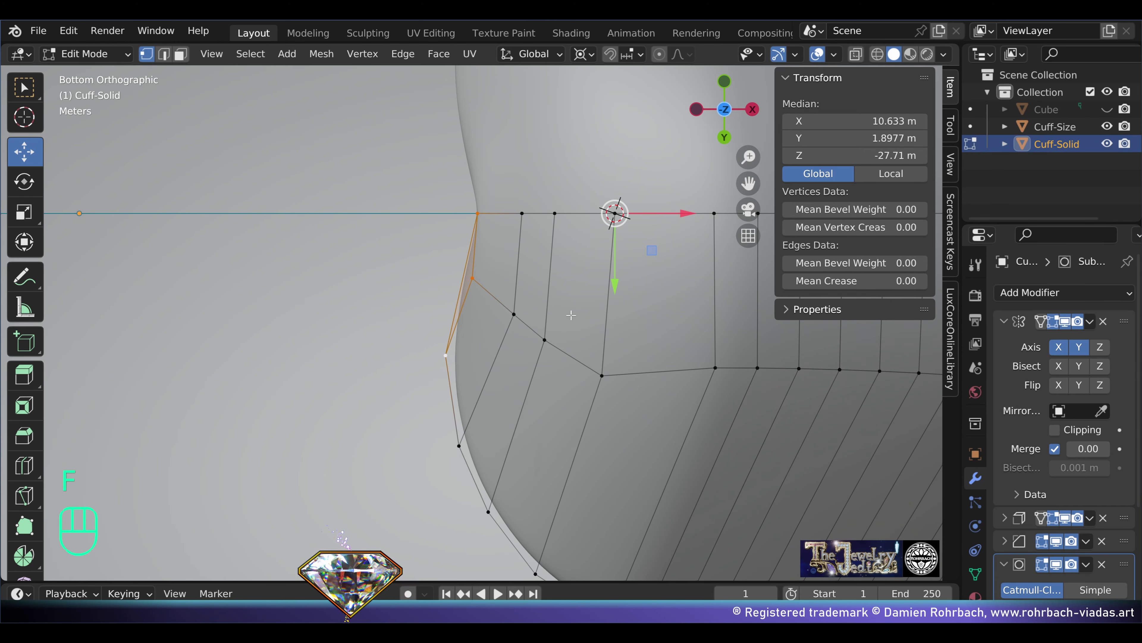
# Step: Move the tip's center vertex about -1.24 m in X and adjust its height along Z
pyautogui.rightClick(479, 215)
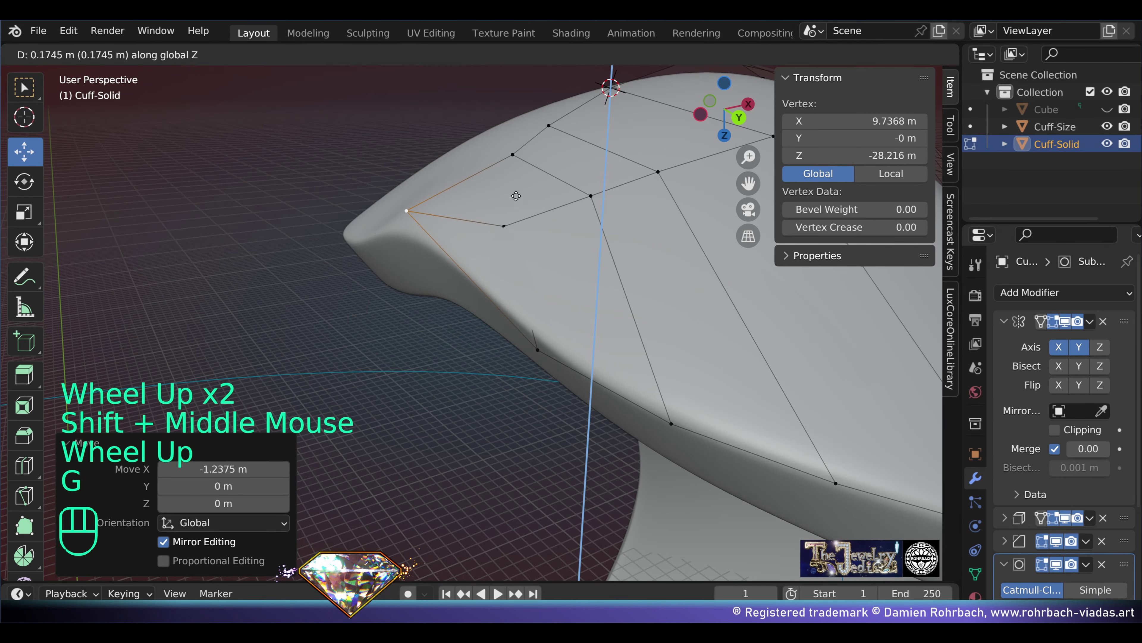
pyautogui.click(511, 212)
pyautogui.moveTo(511, 212); pyautogui.dragTo(494, 225, button='middle')
pyautogui.scroll(2, 495, 225)
pyautogui.keyDown('shift'); pyautogui.moveTo(495, 225); pyautogui.dragTo(487, 216, button='middle'); pyautogui.keyUp('shift')
# Step: Nudge the vertex next to the cuff end's center line along Z and return to Object Mode
pyautogui.rightClick(487, 213)
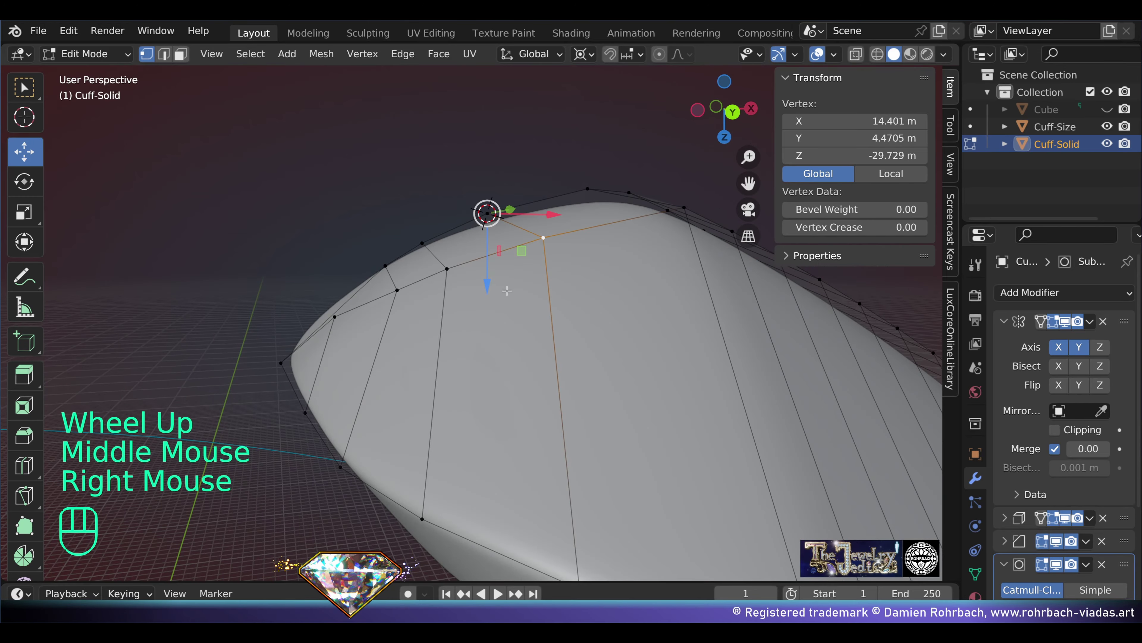
pyautogui.moveTo(487, 270); pyautogui.dragTo(479, 277)
pyautogui.moveTo(479, 277); pyautogui.dragTo(450, 315, button='middle')
pyautogui.scroll(-2, 450, 315)
pyautogui.moveTo(450, 315); pyautogui.dragTo(396, 342, button='middle')
pyautogui.scroll(-2, 456, 288)
pyautogui.press('Tab')
pyautogui.press('KP_7')
pyautogui.scroll(2, 513, 331)
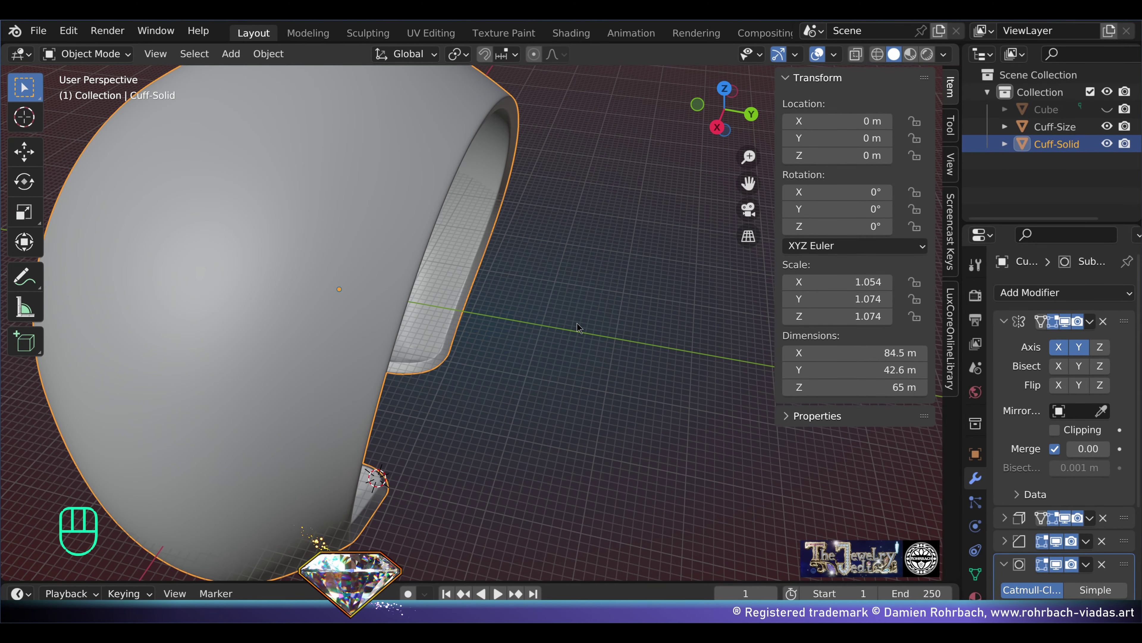
# Step: Append the OVAL-SHAPE gem in the front view and scale it up by about 27.66
pyautogui.press('KP_1')
pyautogui.scroll(-2, 576, 336)
pyautogui.click(39, 30)
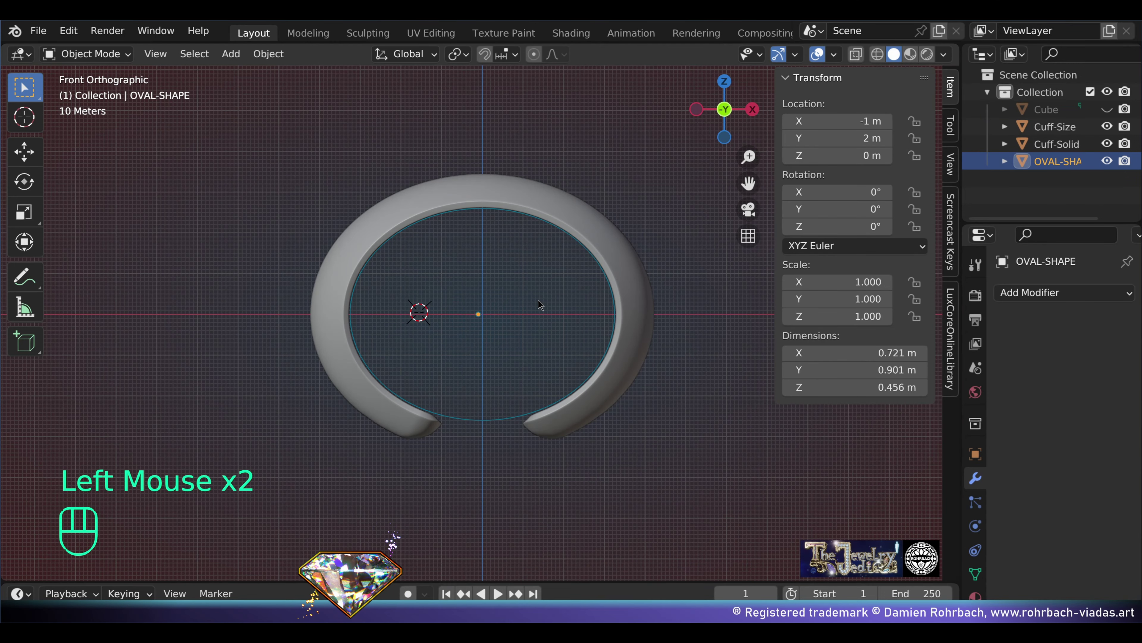
pyautogui.press('s')
pyautogui.click(882, 311)
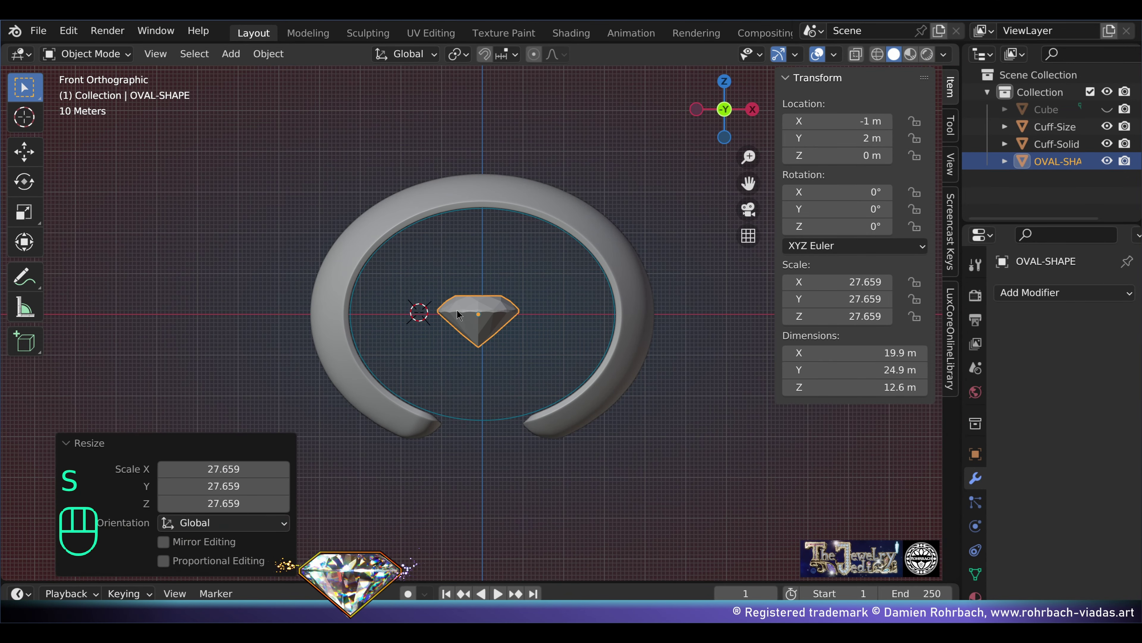
# Step: Set the oval gem's dimensions to 20 m in X and 25 m in Y, and copy its Y scale to Z
pyautogui.doubleClick(842, 374)
pyautogui.write('25')
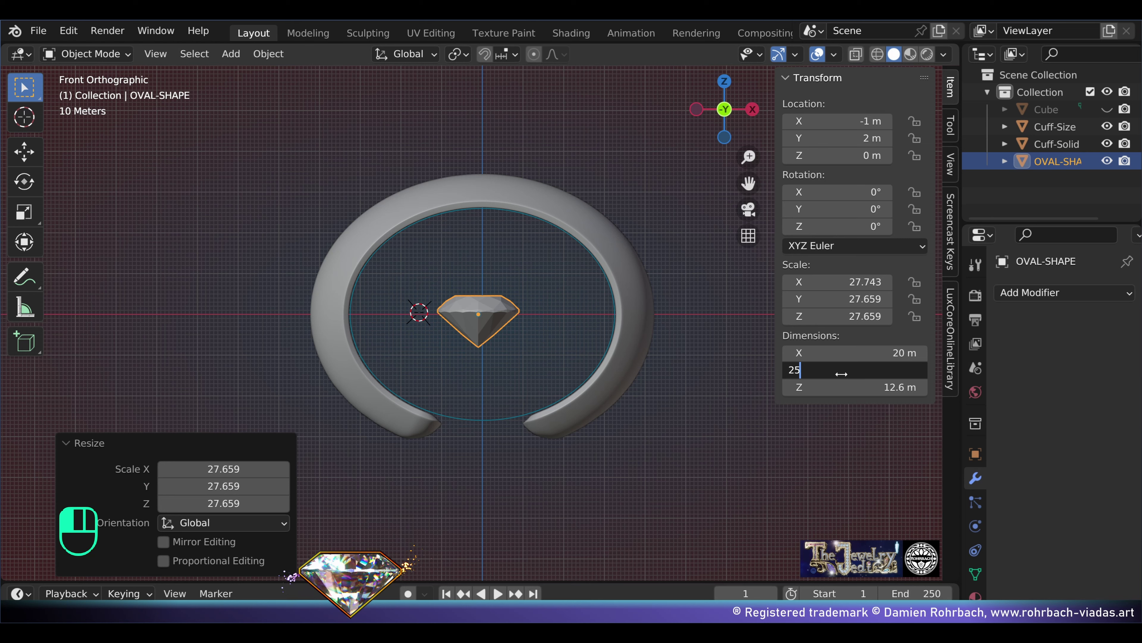
pyautogui.press('Return')
pyautogui.click(824, 302)
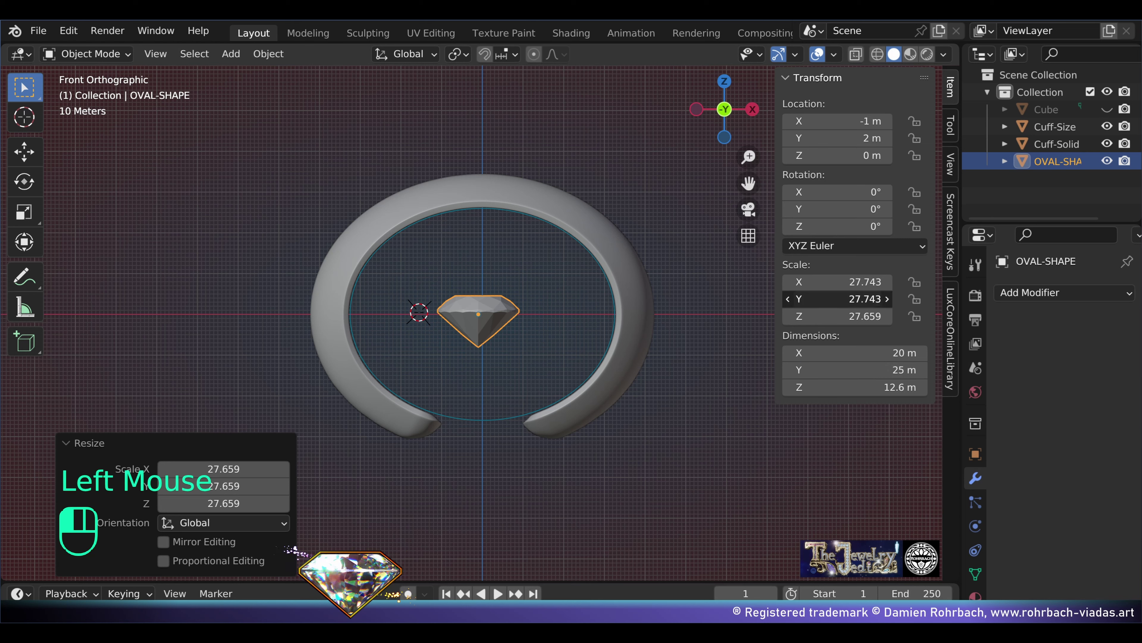
pyautogui.hotkey('ctrl', 'c')
pyautogui.doubleClick(822, 310)
pyautogui.hotkey('ctrl', 'v')
pyautogui.press('Return')
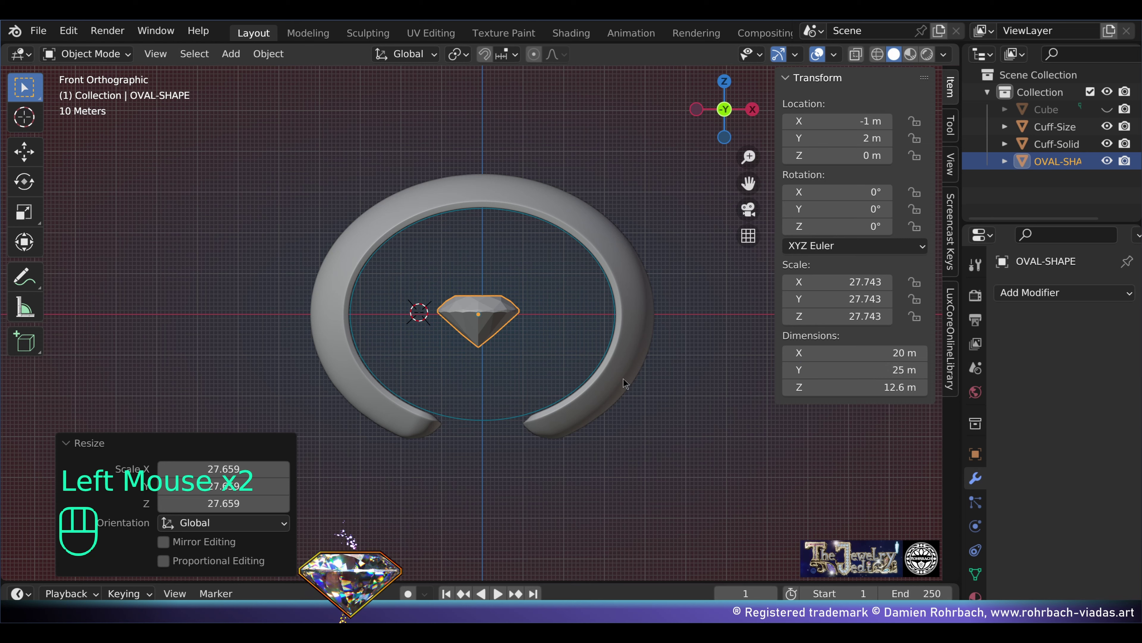
# Step: Raise the oval gem to about 36.8 m in Z above the cuff and center it at X 0, Y 0
pyautogui.press('g')
pyautogui.press('z')
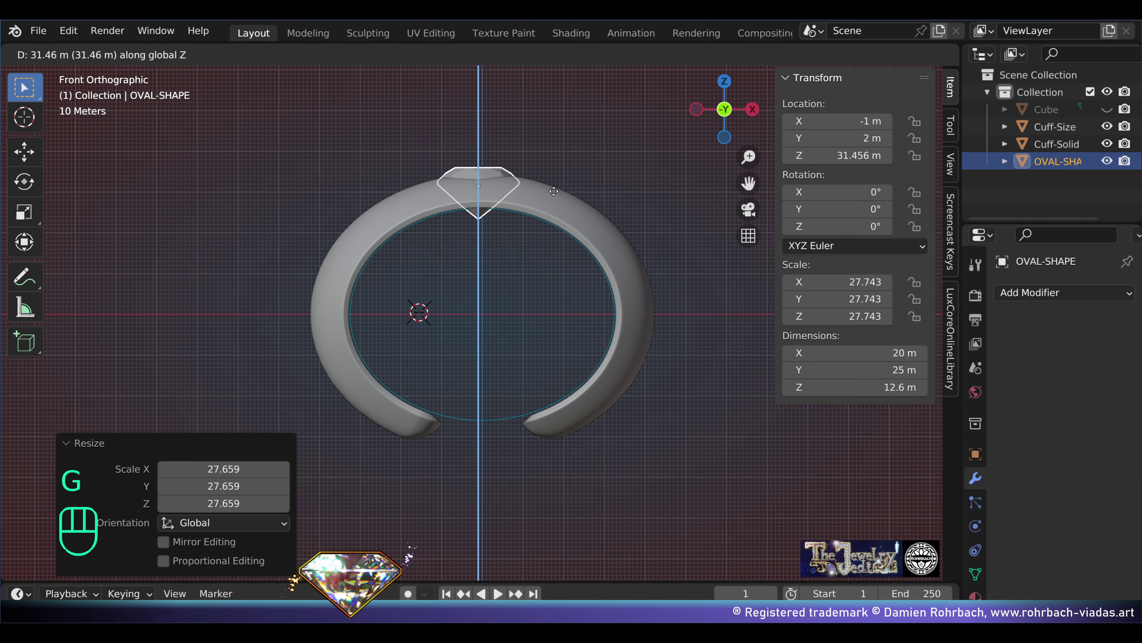
pyautogui.click(565, 170)
# Step: Rotate the oval gem to 90° about Z so its long side follows the cuff, and save the file
pyautogui.press('KP_7')
pyautogui.press('r')
pyautogui.click(448, 272)
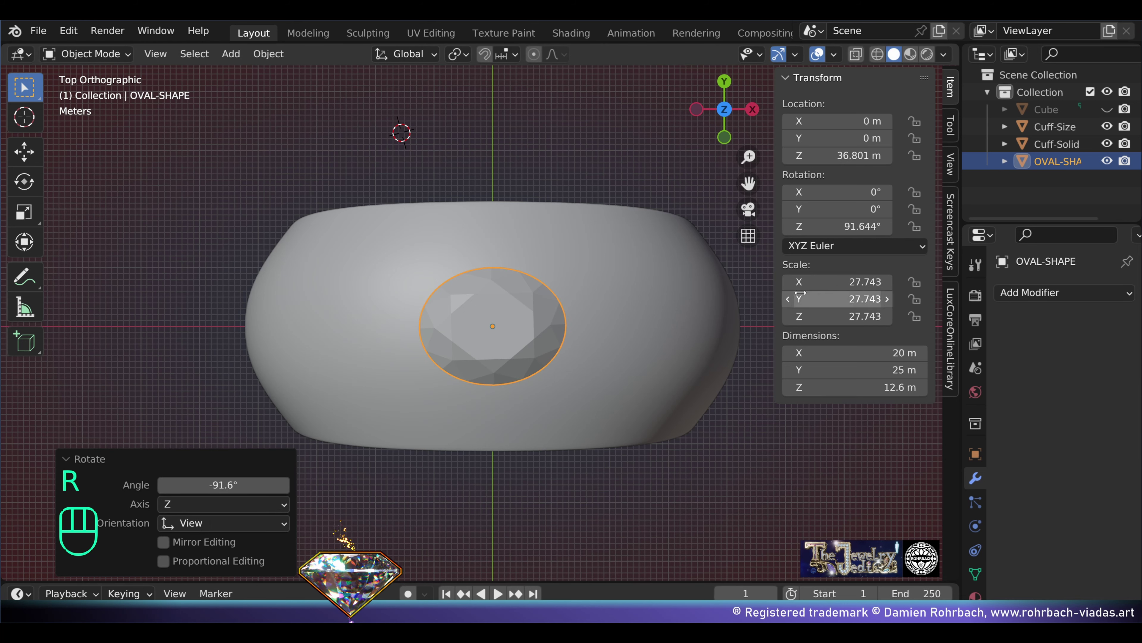
pyautogui.click(837, 226)
pyautogui.write('90')
pyautogui.press('Return')
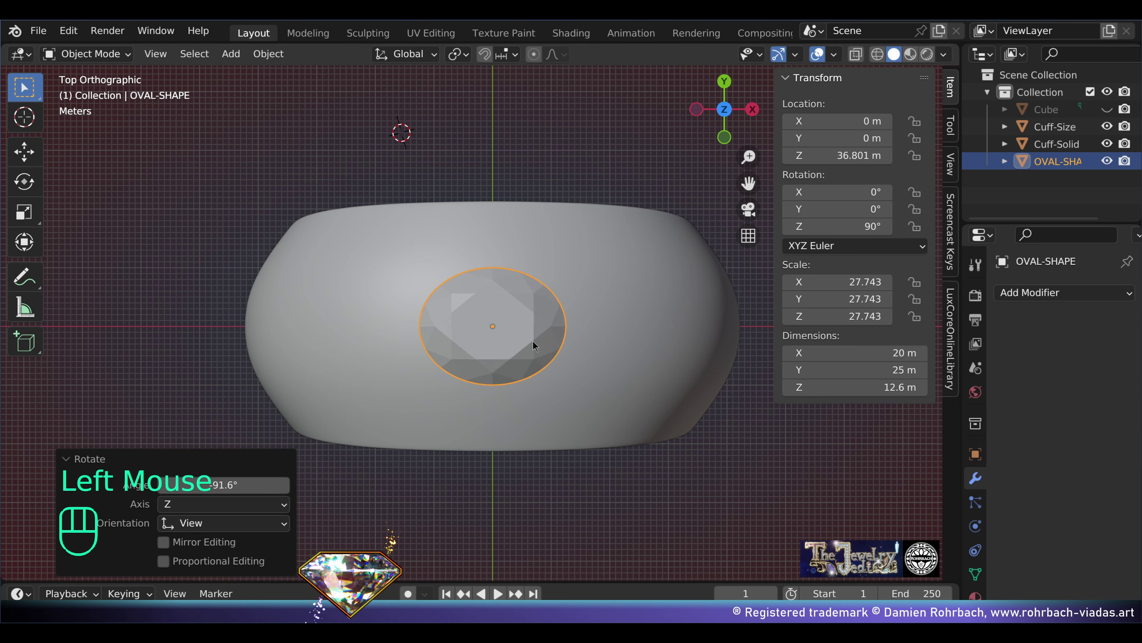
pyautogui.hotkey('ctrl', 's')
# Step: Change the viewport display color of the oval gem's material to purple
pyautogui.click(976, 595)
pyautogui.scroll(-10, 1058, 588)
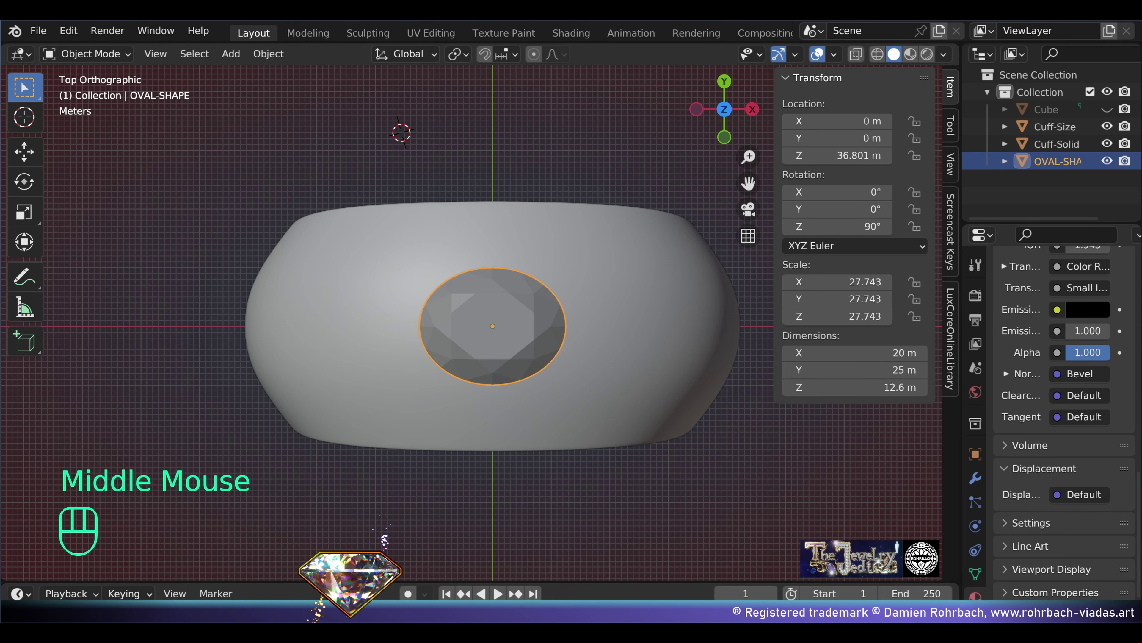
pyautogui.click(1039, 569)
pyautogui.click(1079, 595)
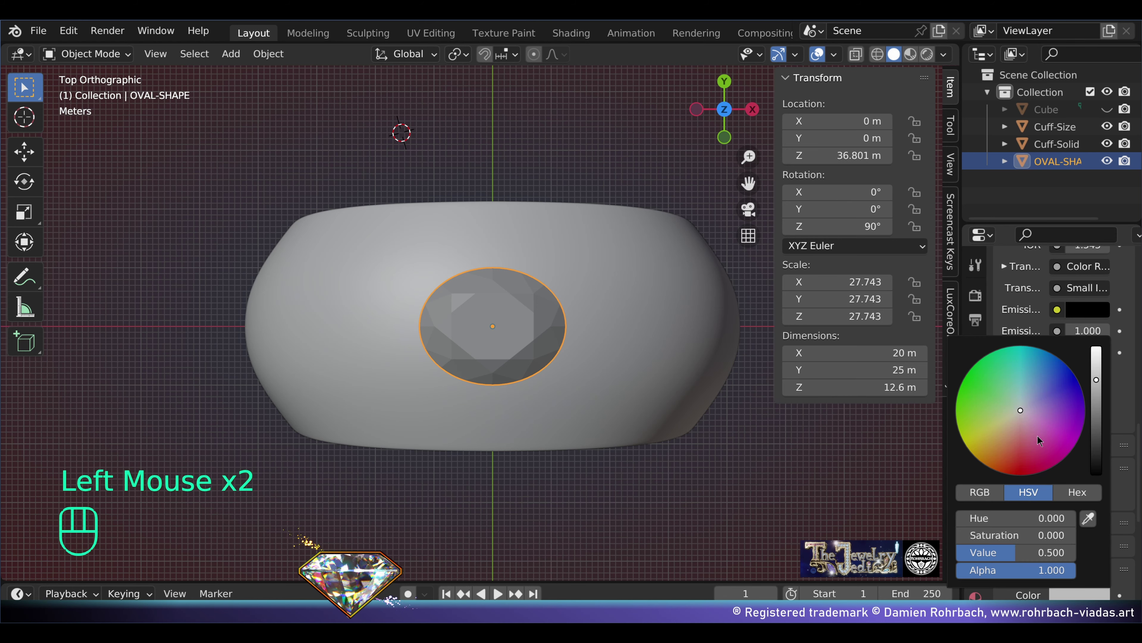
pyautogui.click(1060, 404)
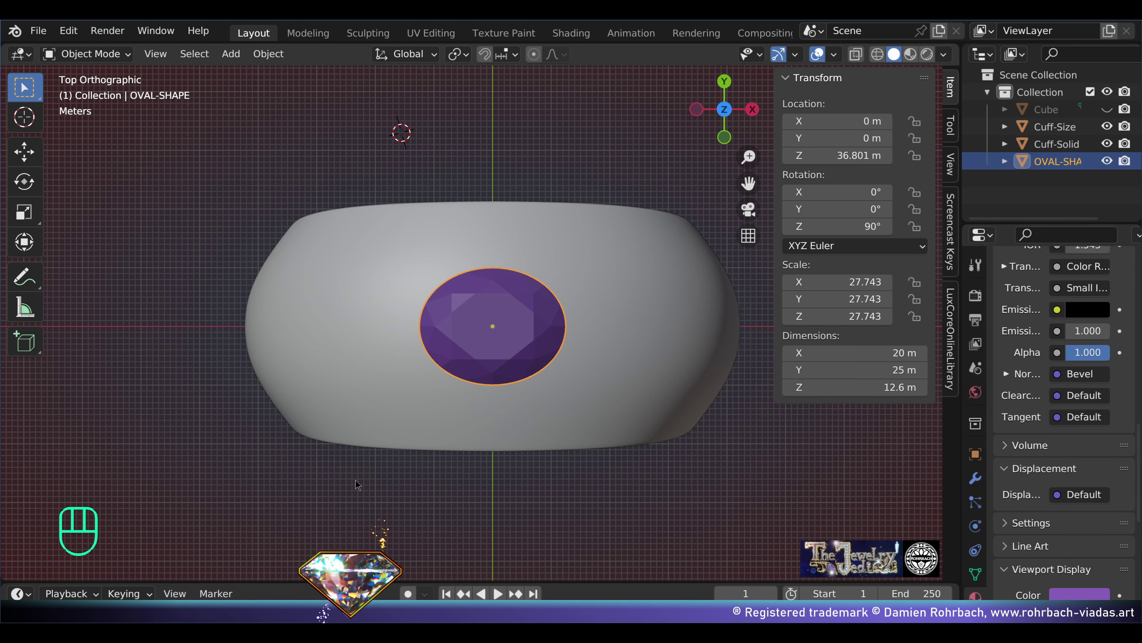
# Step: Append the DIAMOND-Brilliant-58faces-CUT beside the oval gem and set its X and Y dimensions to 3.5 m
pyautogui.click(38, 30)
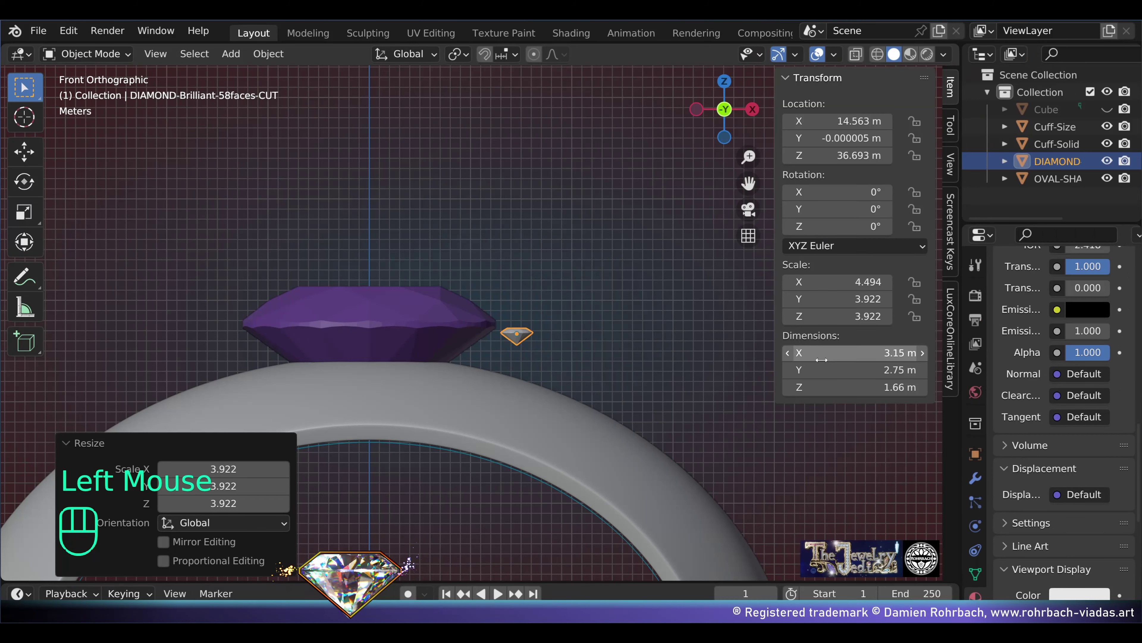
pyautogui.moveTo(825, 353); pyautogui.dragTo(825, 363)
pyautogui.write('3.5')
pyautogui.press('Return')
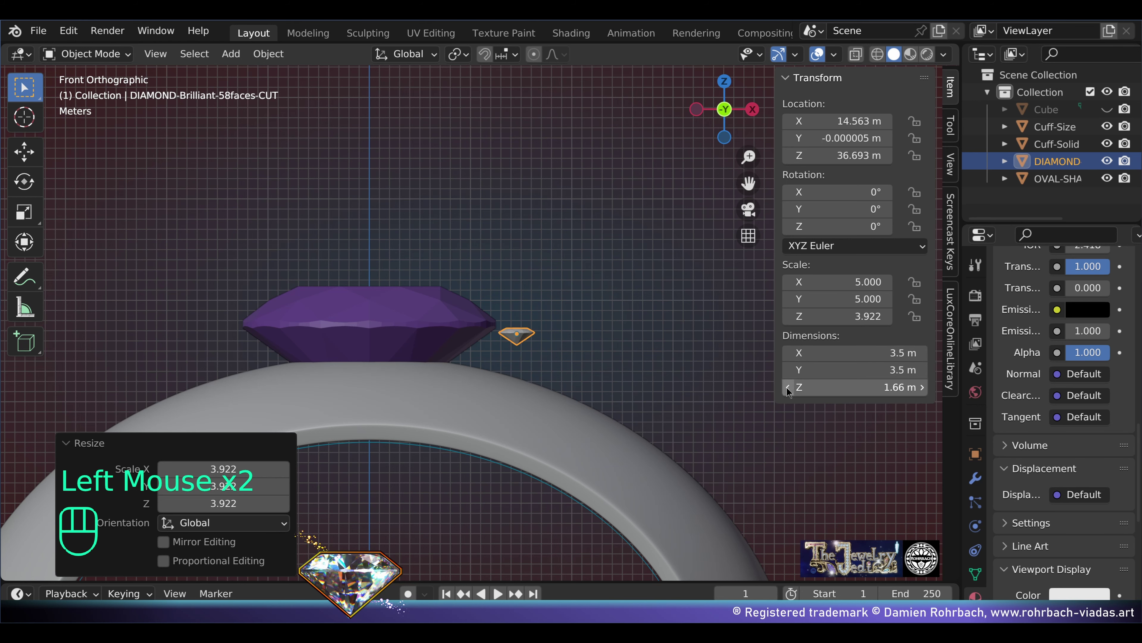
# Step: Copy the small diamond's Y scale of 5.000 to its Z scale and save the file
pyautogui.click(828, 299)
pyautogui.doubleClick(828, 317)
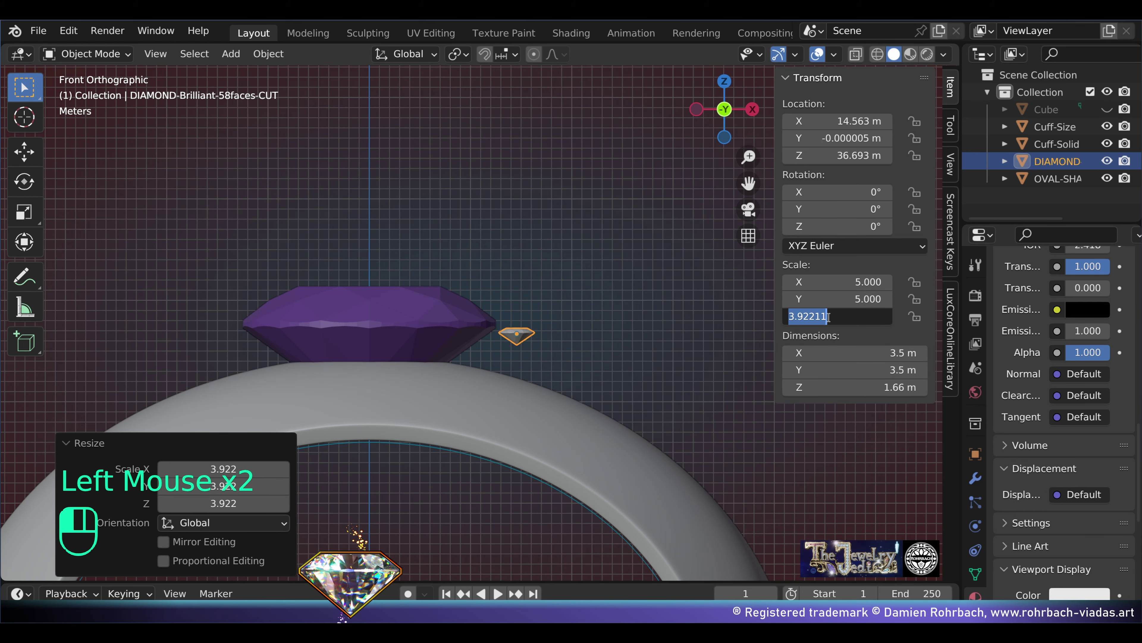
pyautogui.hotkey('ctrl', 'v')
pyautogui.press('Return')
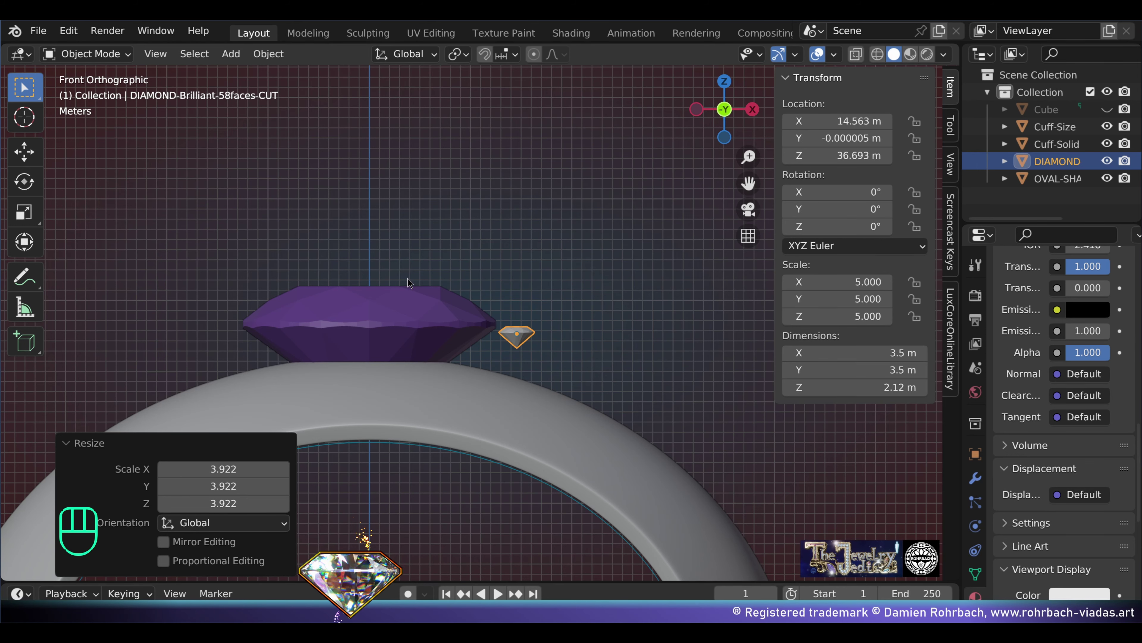
pyautogui.hotkey('ctrl', 's')
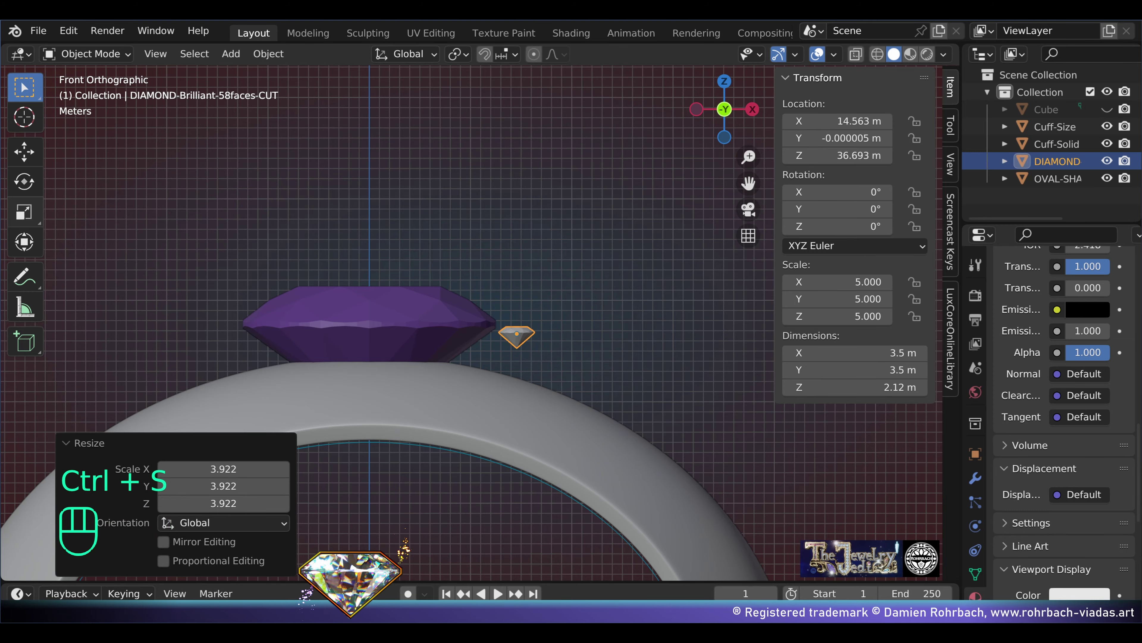
# Step: Append the GOLD material from the hearts ring file and assign it to Cuff-Solid
pyautogui.hotkey('shift', 'F1')
pyautogui.doubleClick(265, 119)
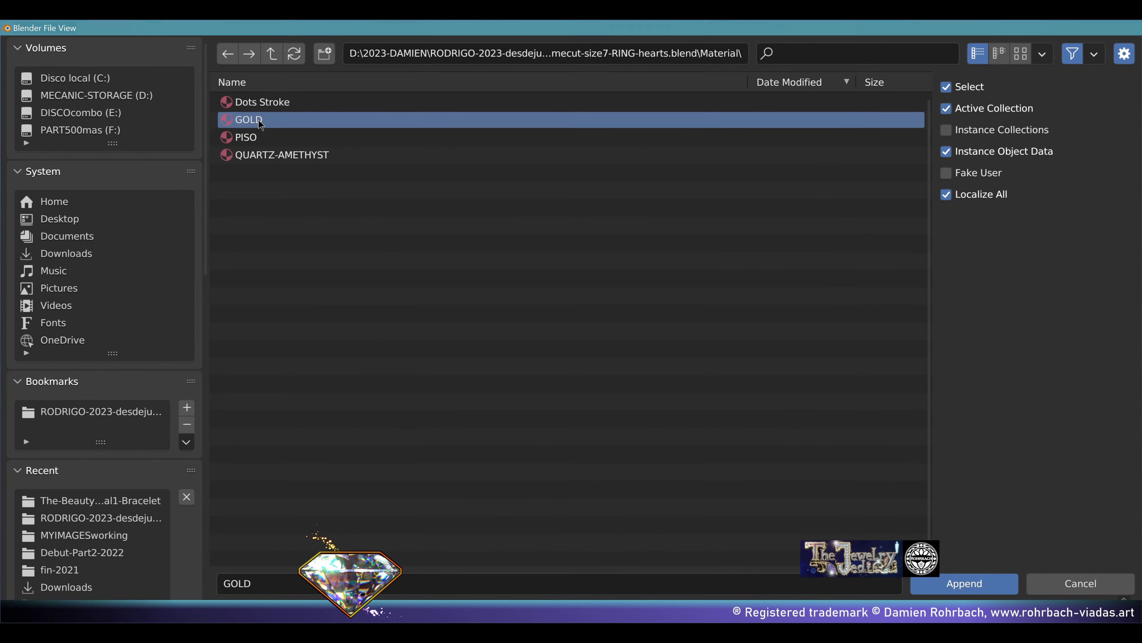
pyautogui.click(515, 423)
pyautogui.click(1030, 360)
pyautogui.click(842, 434)
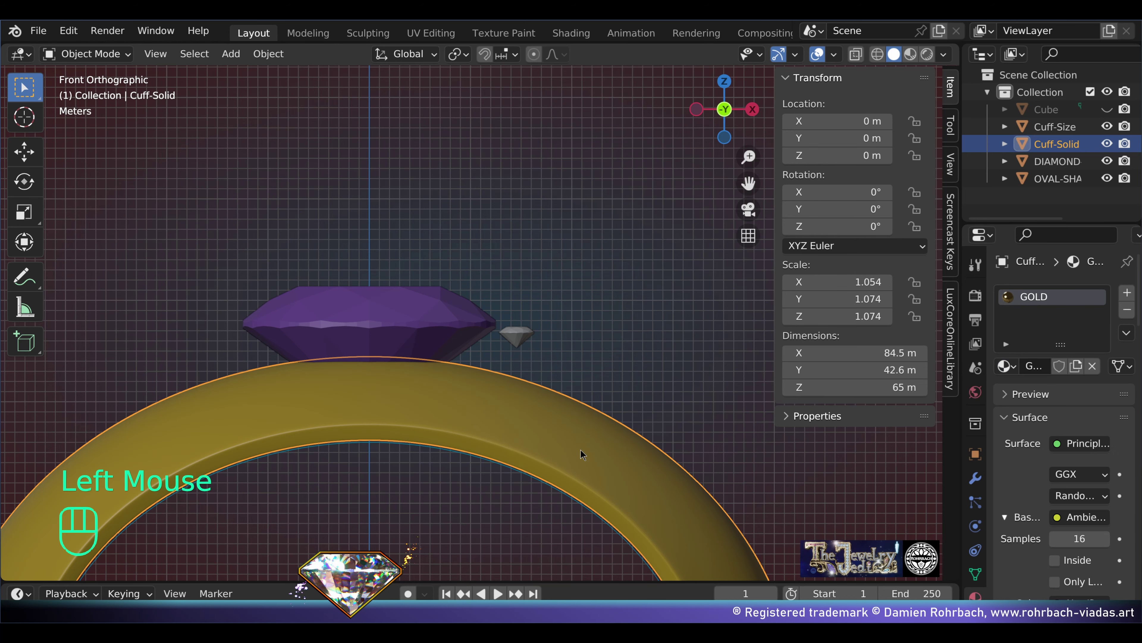
# Step: Switch the viewport's solid shading to MatCap lighting and enable Cavity
pyautogui.click(944, 55)
pyautogui.click(924, 144)
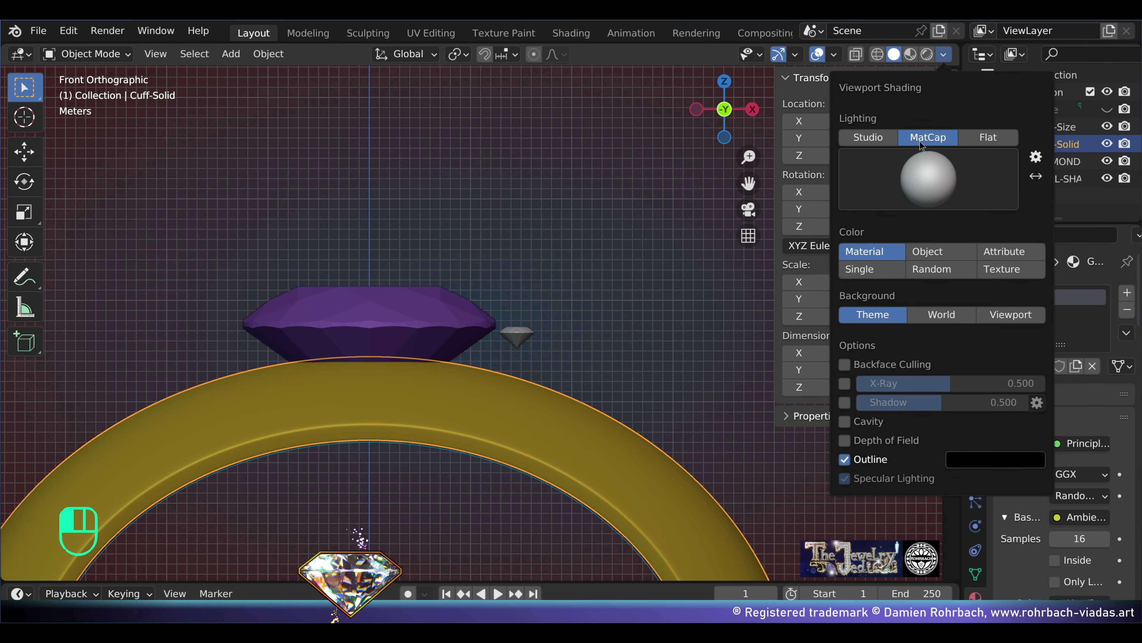
pyautogui.click(844, 421)
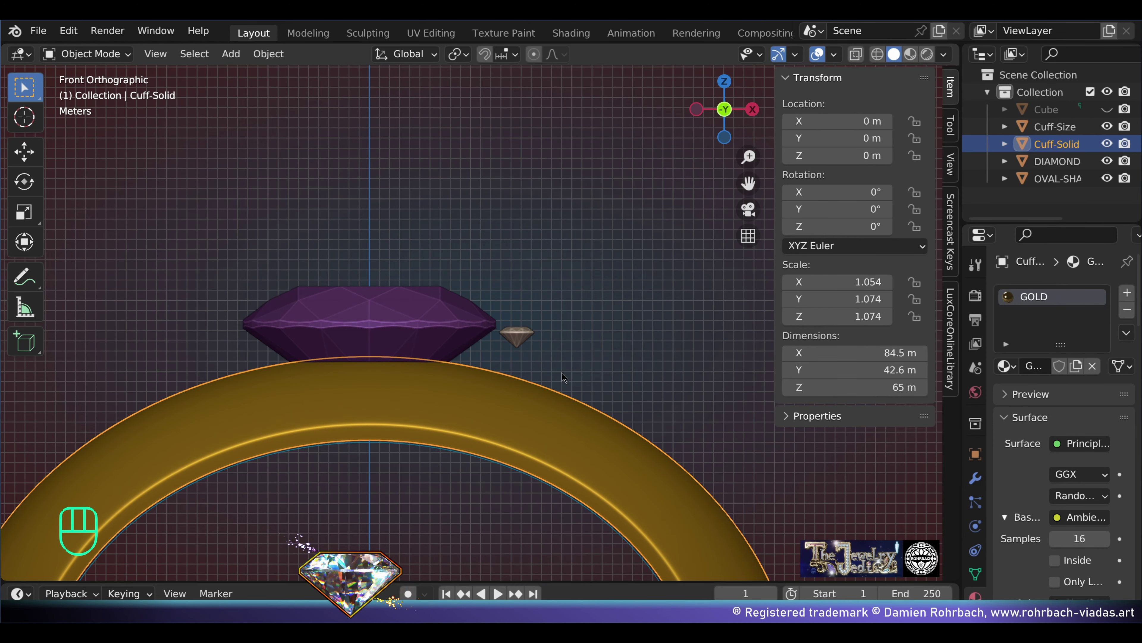
# Step: Select the small diamond and change its material's viewport display color to light blue
pyautogui.press('shift')
pyautogui.rightClick(527, 339)
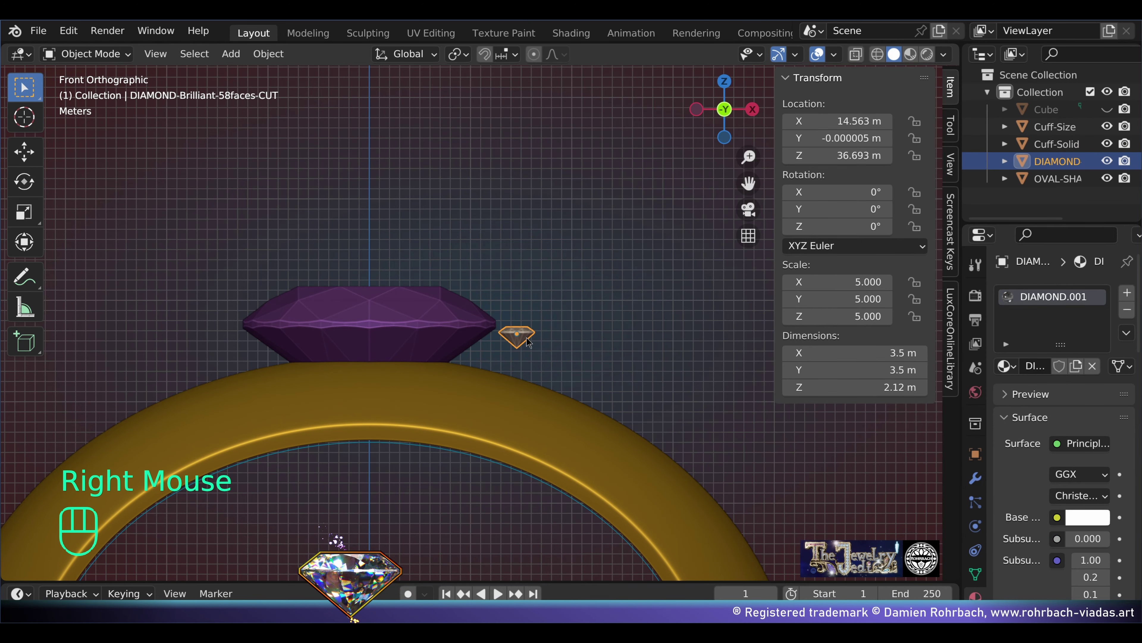
# Step: Duplicate the oval gem in place and assign the GOLD material to the copy
pyautogui.rightClick(404, 308)
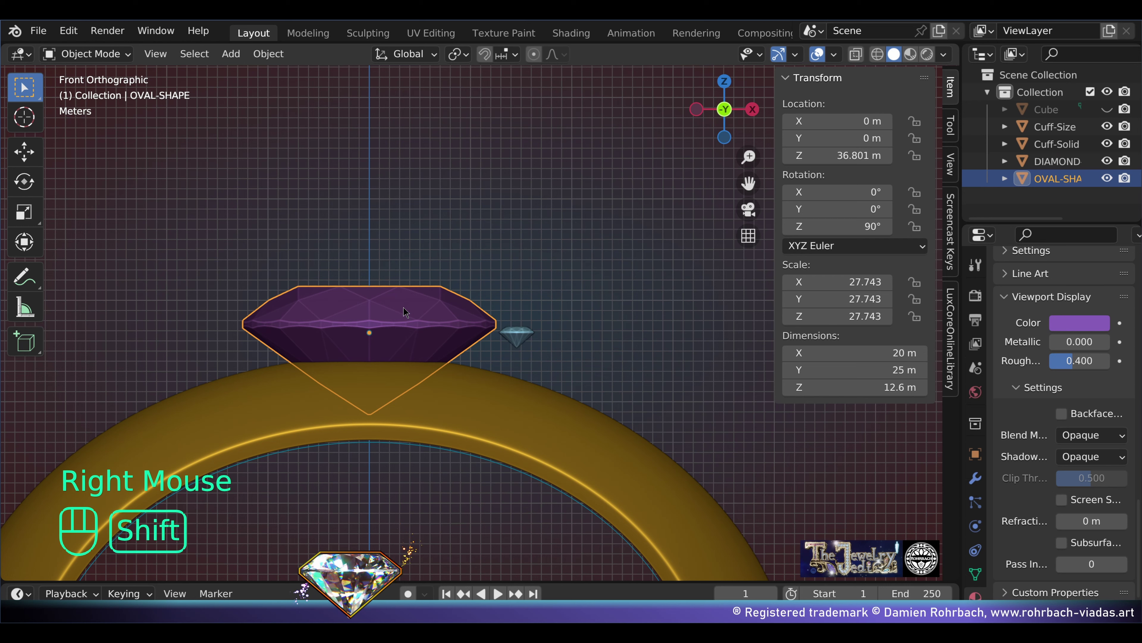
pyautogui.hotkey('shift', 'd')
pyautogui.rightClick(403, 307)
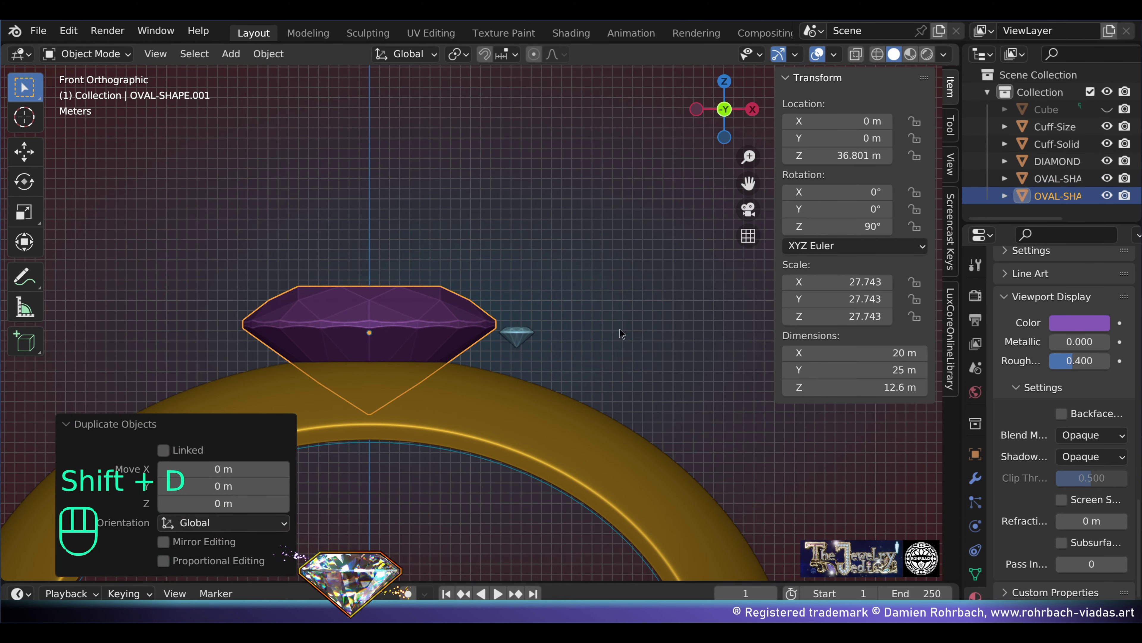
pyautogui.click(1004, 365)
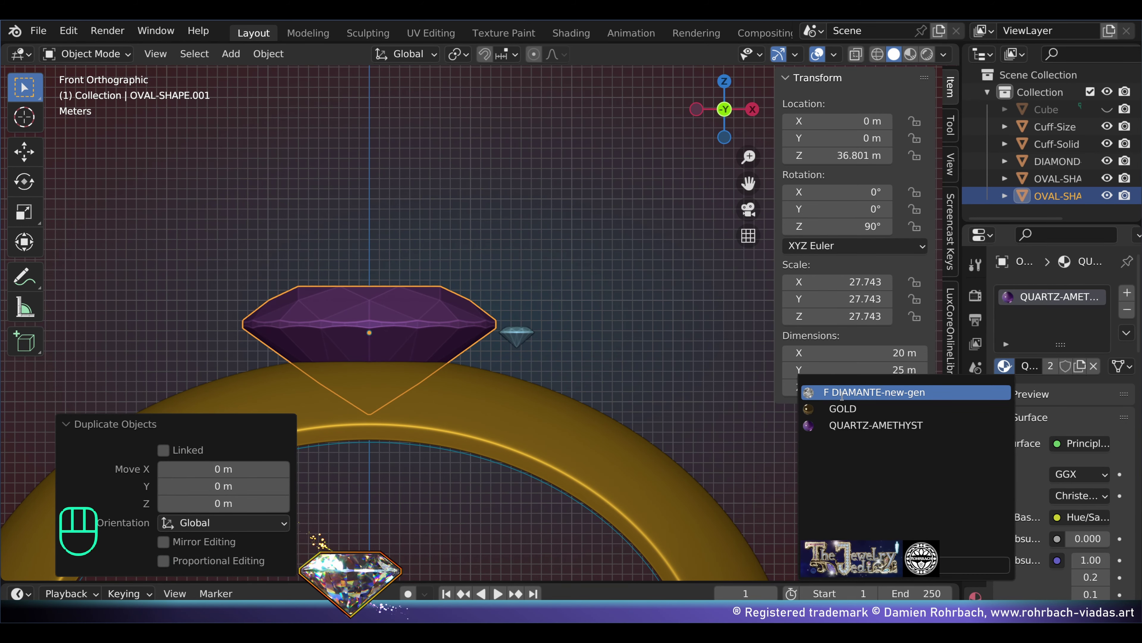
pyautogui.click(843, 408)
# Step: Delete all vertices of the gold gem copy except the narrow band around its girdle
pyautogui.press('Tab')
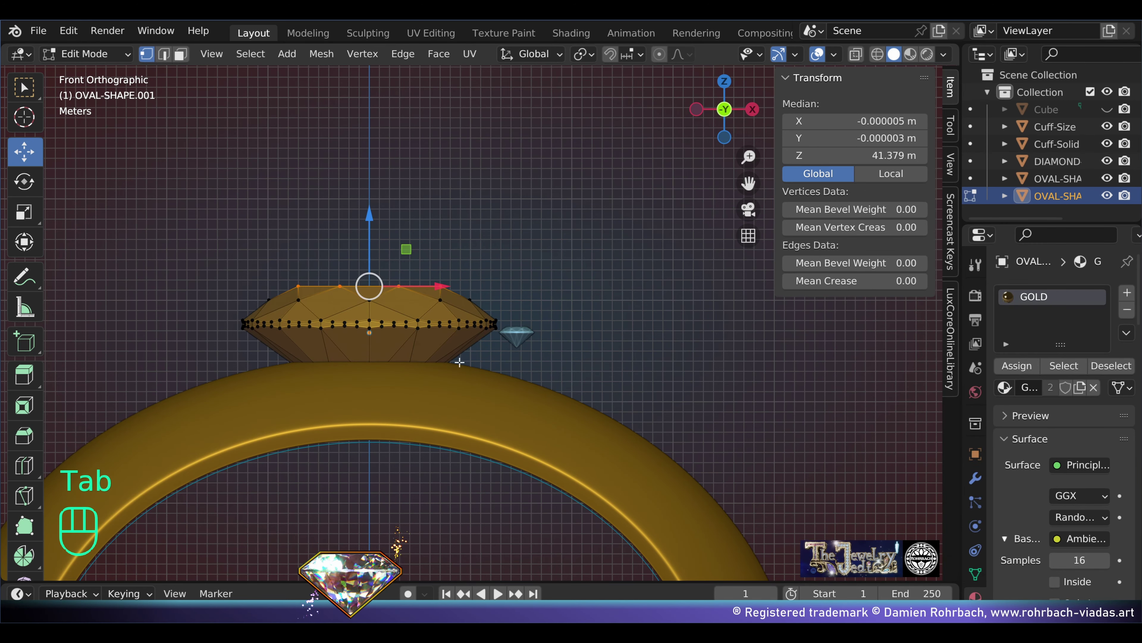
pyautogui.hotkey('alt', 'z')
pyautogui.hotkey('alt', 'a')
pyautogui.press('b')
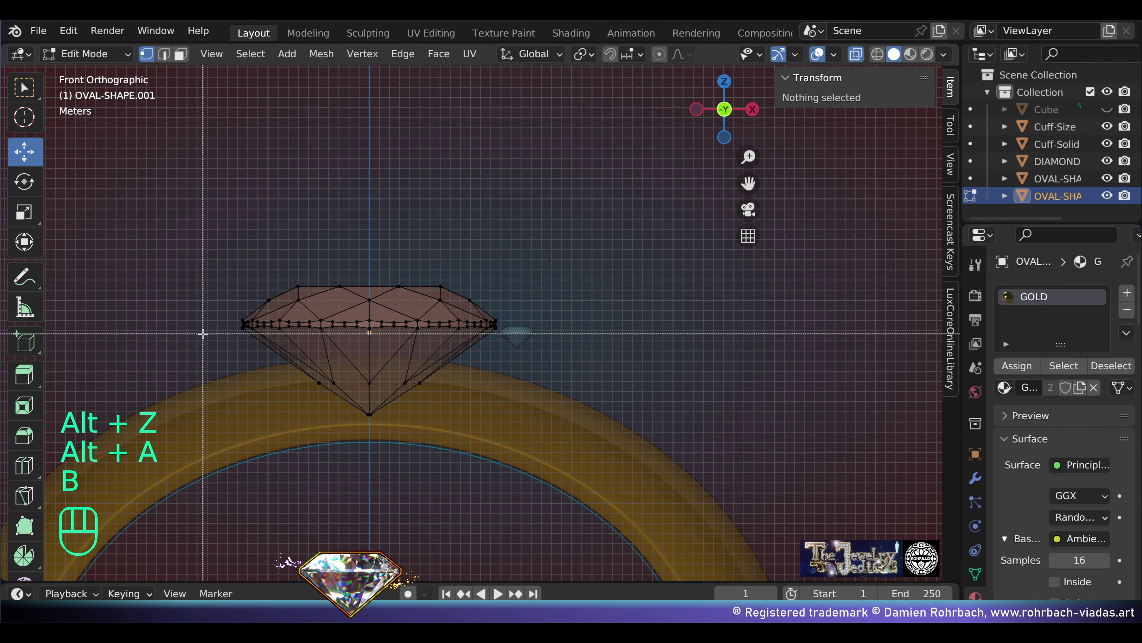
pyautogui.moveTo(201, 324); pyautogui.dragTo(563, 345)
pyautogui.scroll(2, 478, 341)
pyautogui.hotkey('ctrl', 'i')
pyautogui.press('Delete')
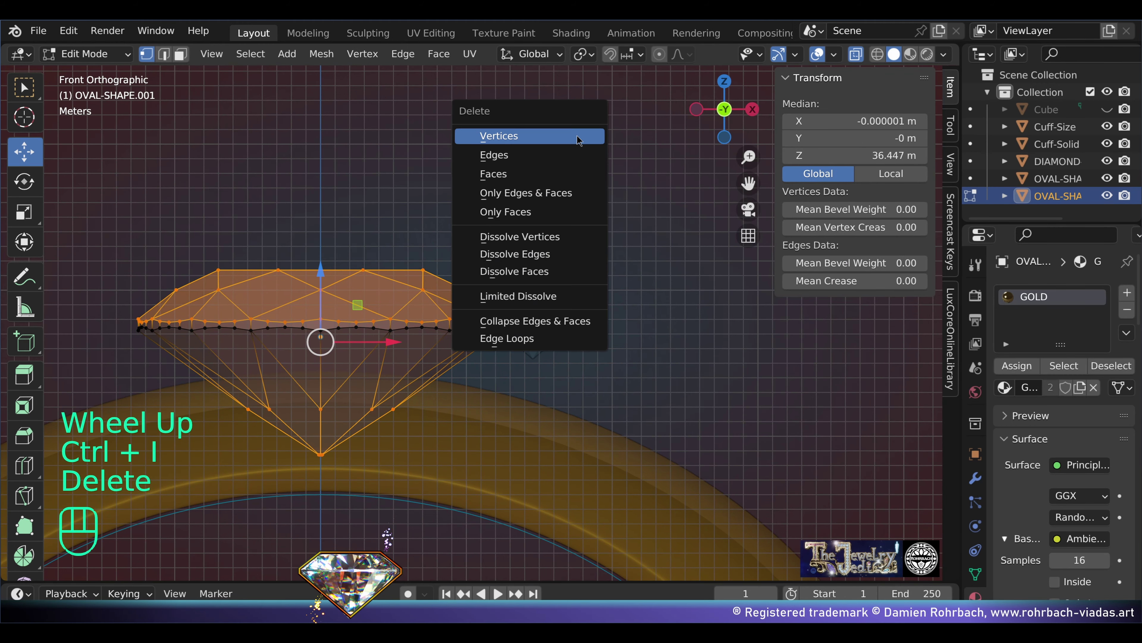
pyautogui.click(577, 136)
# Step: Flatten the gold girdle loop by scaling it to 0 along Z, and save the file
pyautogui.press('a')
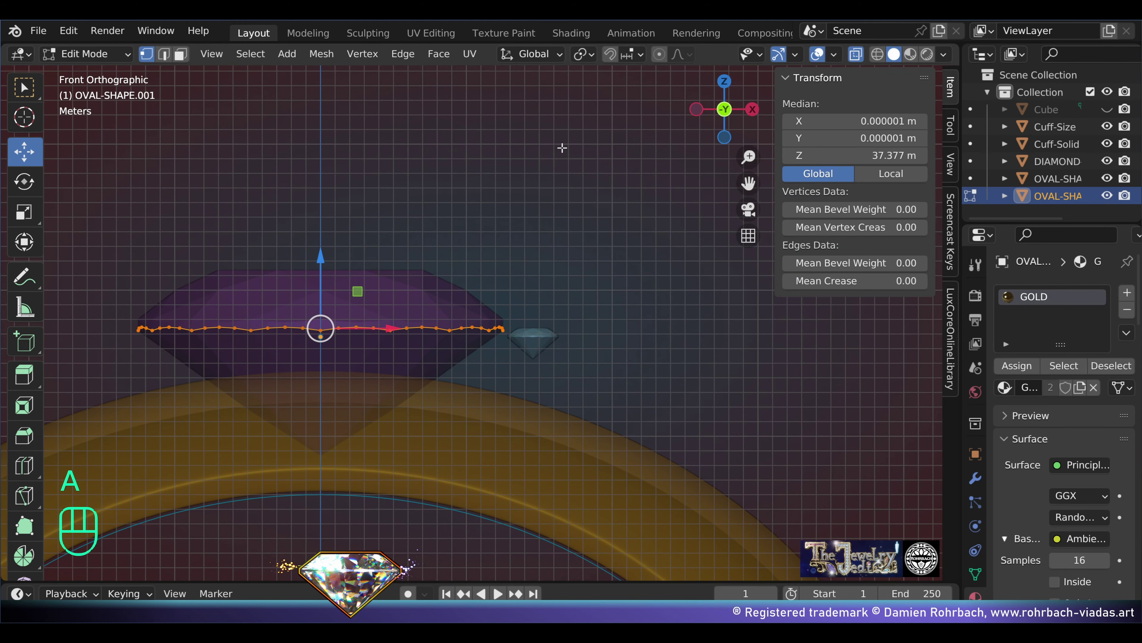
pyautogui.press('s')
pyautogui.write('z')
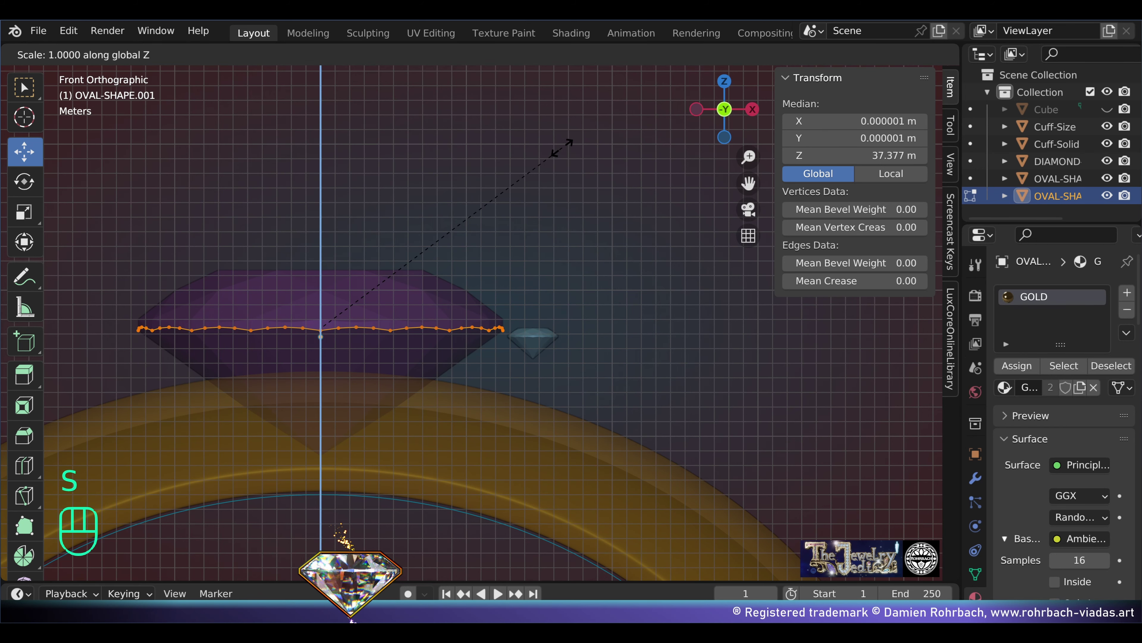
pyautogui.write('0')
pyautogui.click(560, 145)
pyautogui.hotkey('ctrl', 's')
pyautogui.scroll(2, 450, 360)
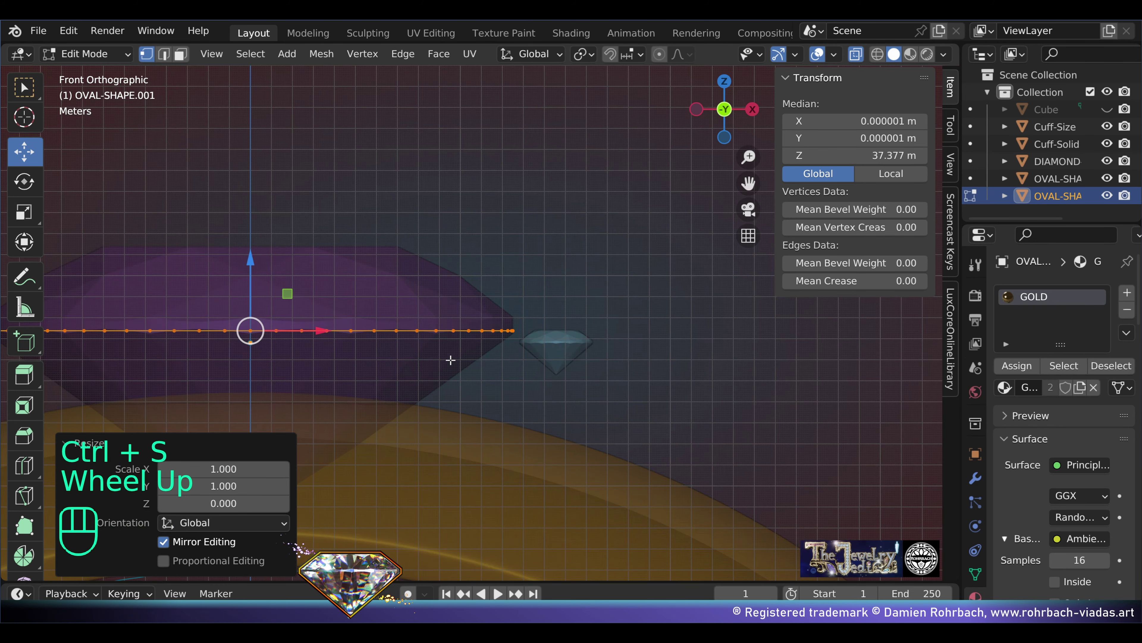
# Step: Extrude the flattened girdle loop about 1.21 m up along Z and scale the new edge to 0.961
pyautogui.press('e')
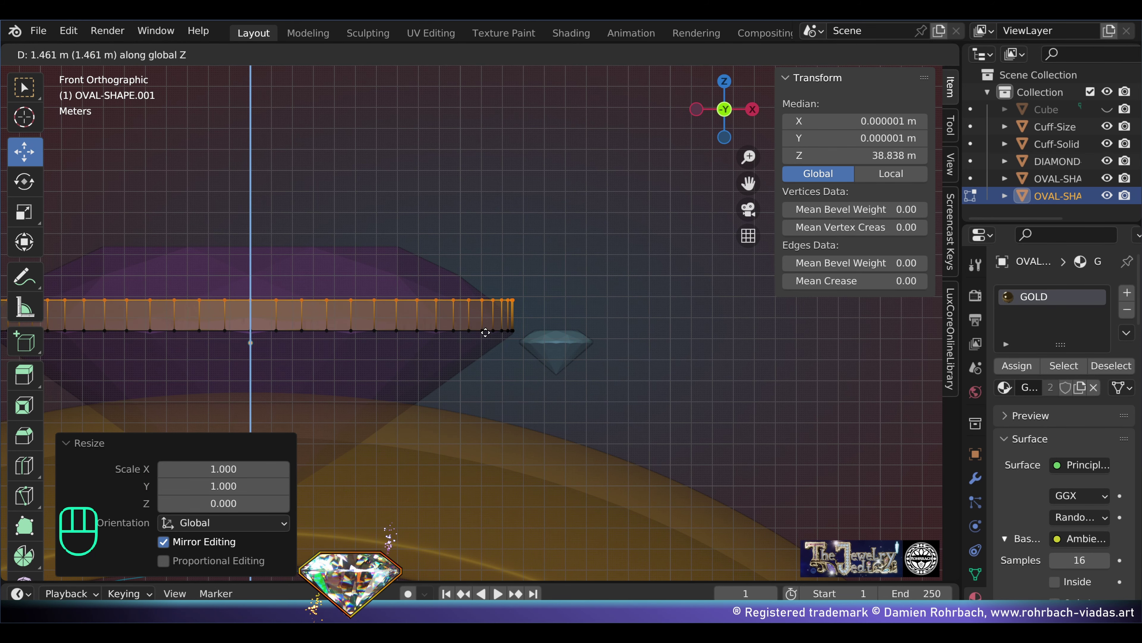
pyautogui.click(484, 337)
pyautogui.press('s')
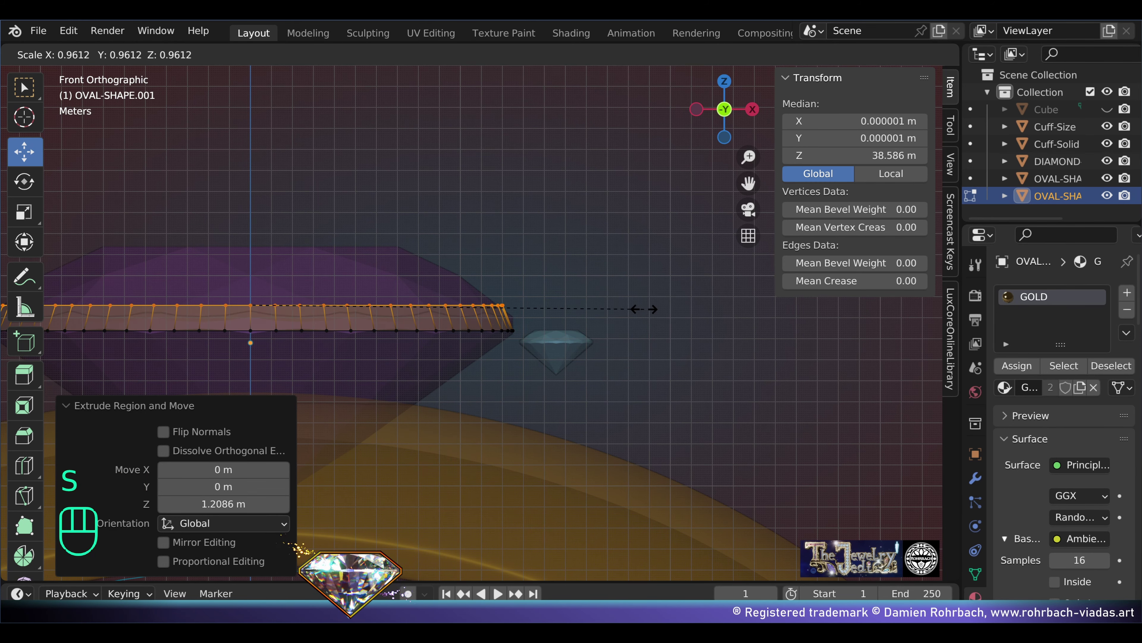
pyautogui.click(644, 310)
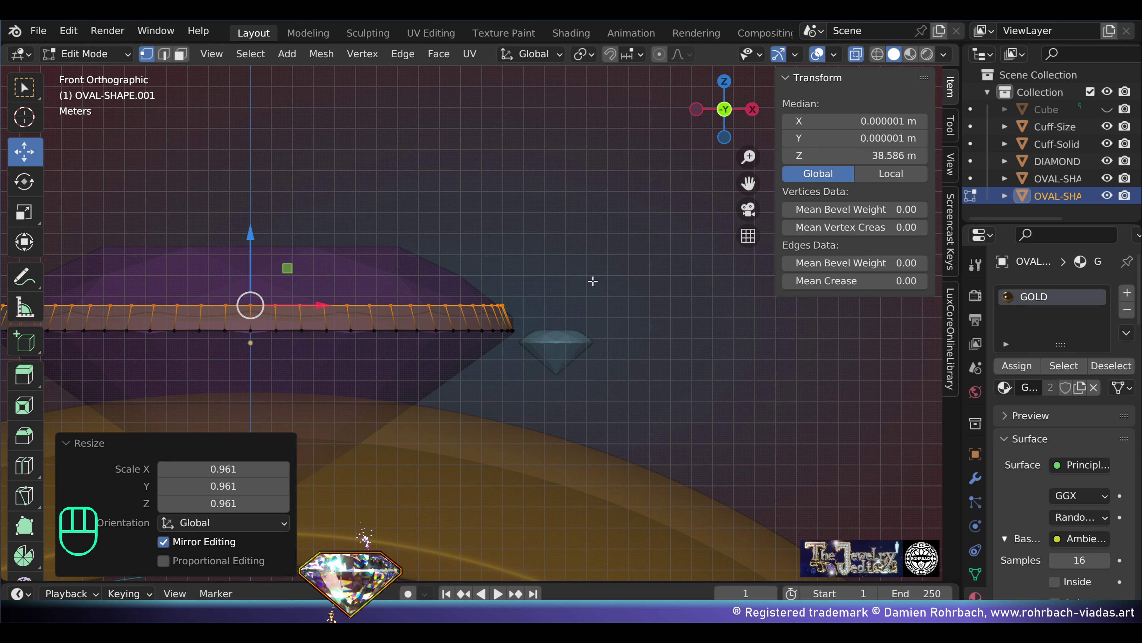
# Step: Extrude the upper edge loop about 1 m higher and widen it into a rim with a downward-sloping outer edge
pyautogui.press('e')
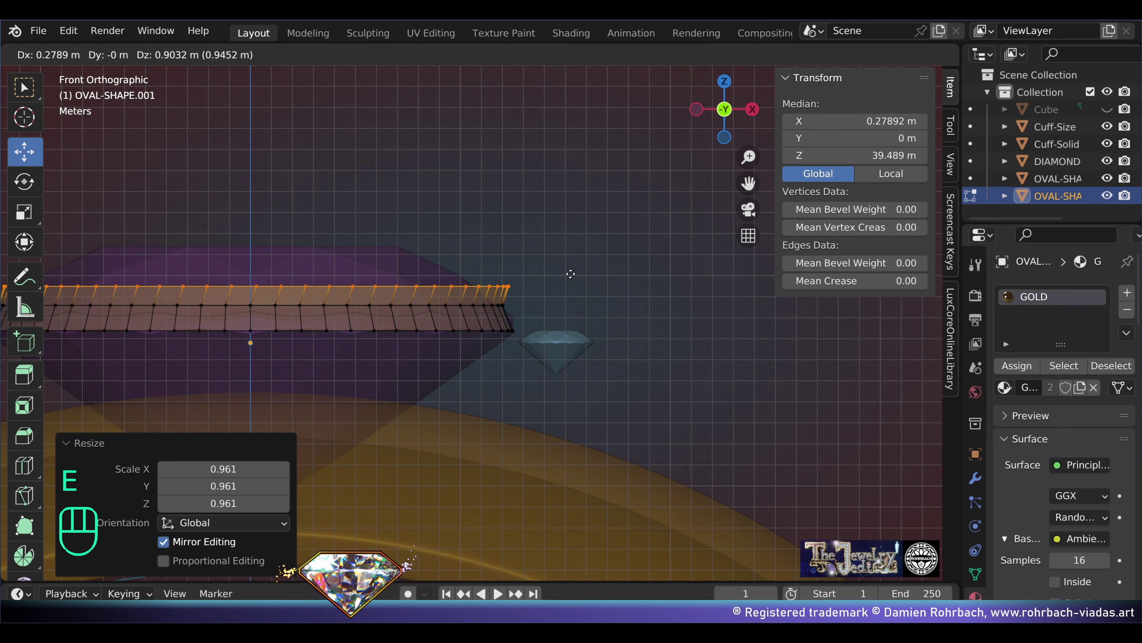
pyautogui.press('s')
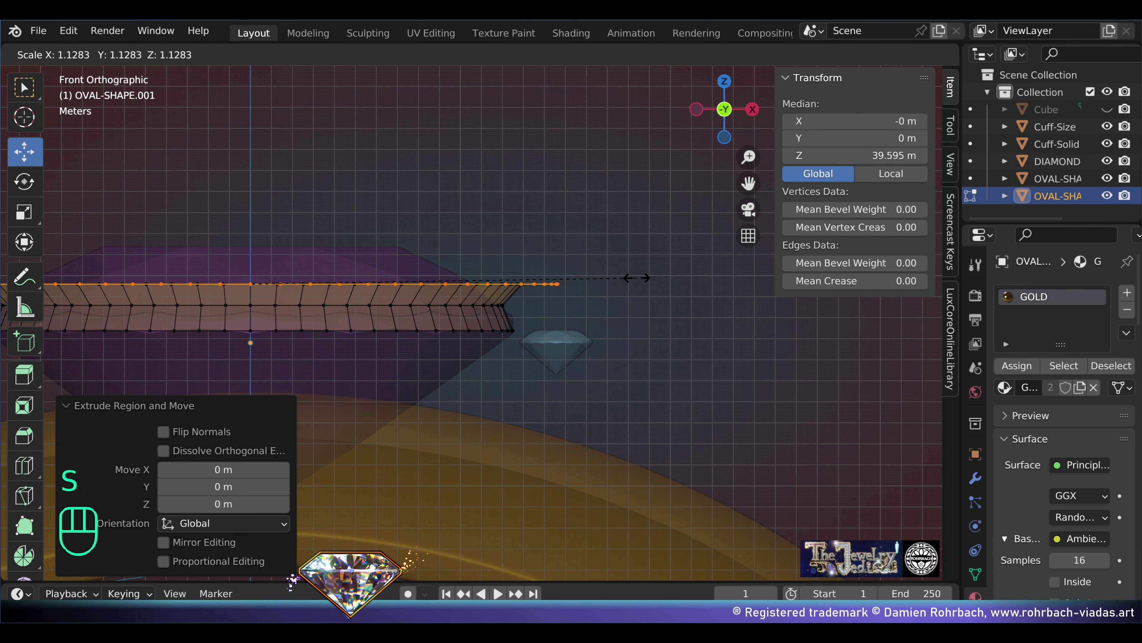
pyautogui.click(634, 277)
pyautogui.moveTo(249, 216); pyautogui.dragTo(249, 270)
# Step: Extrude the rim's outer edge about 1.59 m down, scale it inward to about 0.96 and leave mesh editing
pyautogui.press('e')
pyautogui.press('s')
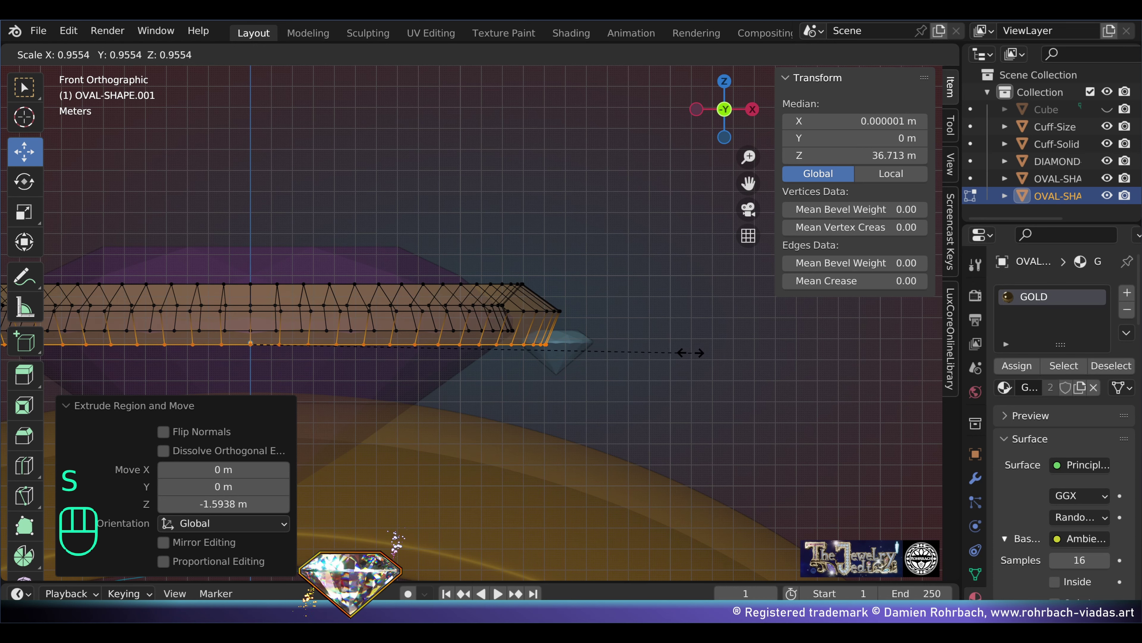
pyautogui.press('Tab')
# Step: Rotate the small diamond to 30° about Y and move it against the outer edge of the gold bezel
pyautogui.rightClick(622, 258)
pyautogui.press('r')
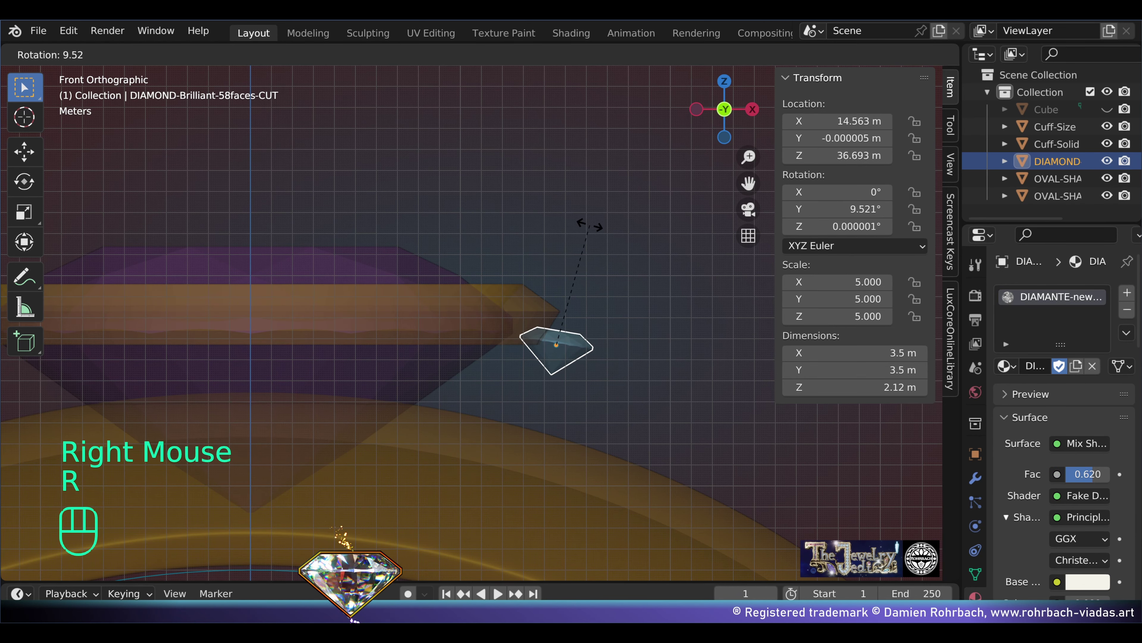
pyautogui.click(618, 248)
pyautogui.scroll(3, 548, 310)
pyautogui.keyDown('shift'); pyautogui.moveTo(618, 247); pyautogui.dragTo(540, 311, button='middle'); pyautogui.keyUp('shift')
pyautogui.press('g')
pyautogui.click(590, 301)
# Step: Grow the gold bezel's lower-edge selection to its outer wall, scale it inward and raise it along Z
pyautogui.hotkey('alt', 'z')
pyautogui.scroll(-2, 590, 301)
pyautogui.click(499, 288)
pyautogui.press('Tab')
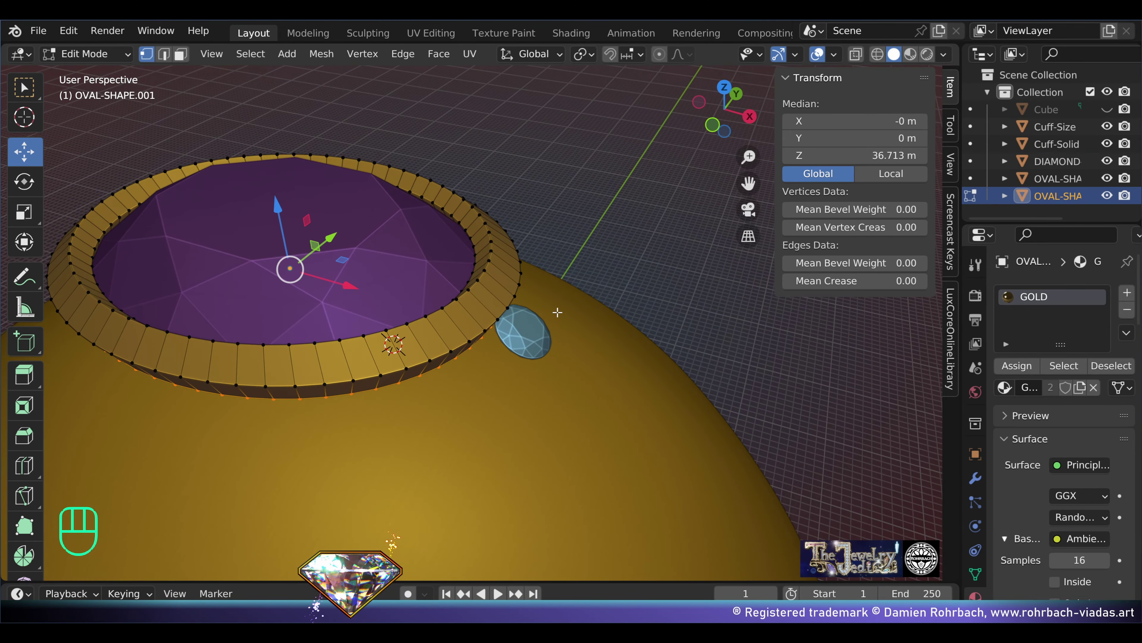
pyautogui.press('ctrl+KP_Add')
pyautogui.press('KP_1')
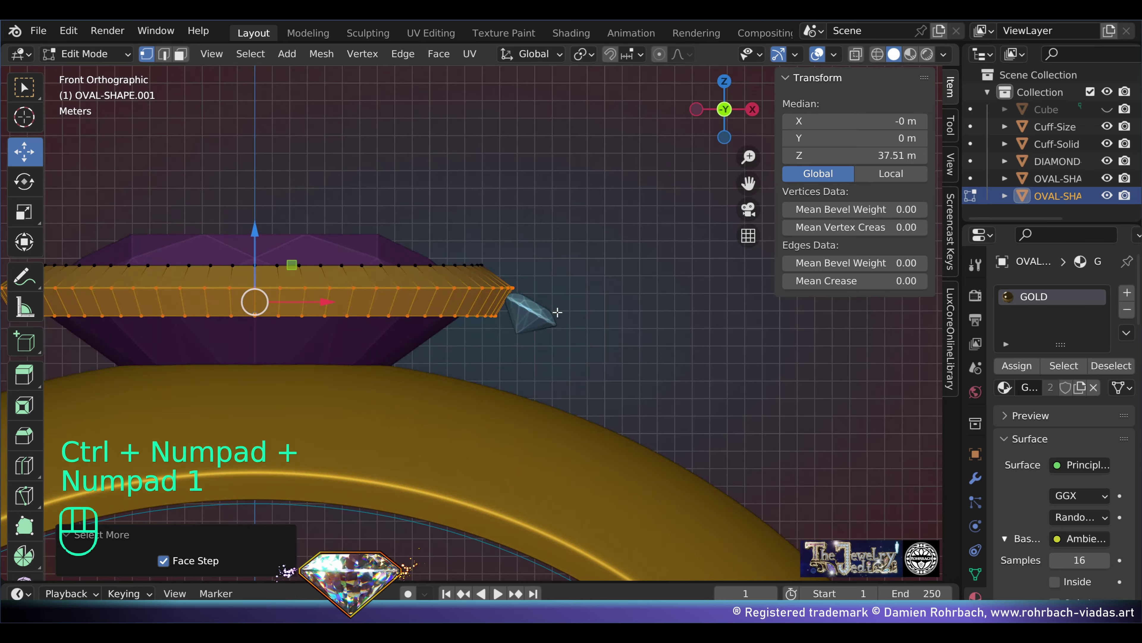
pyautogui.scroll(1, 557, 312)
pyautogui.scroll(1, 558, 312)
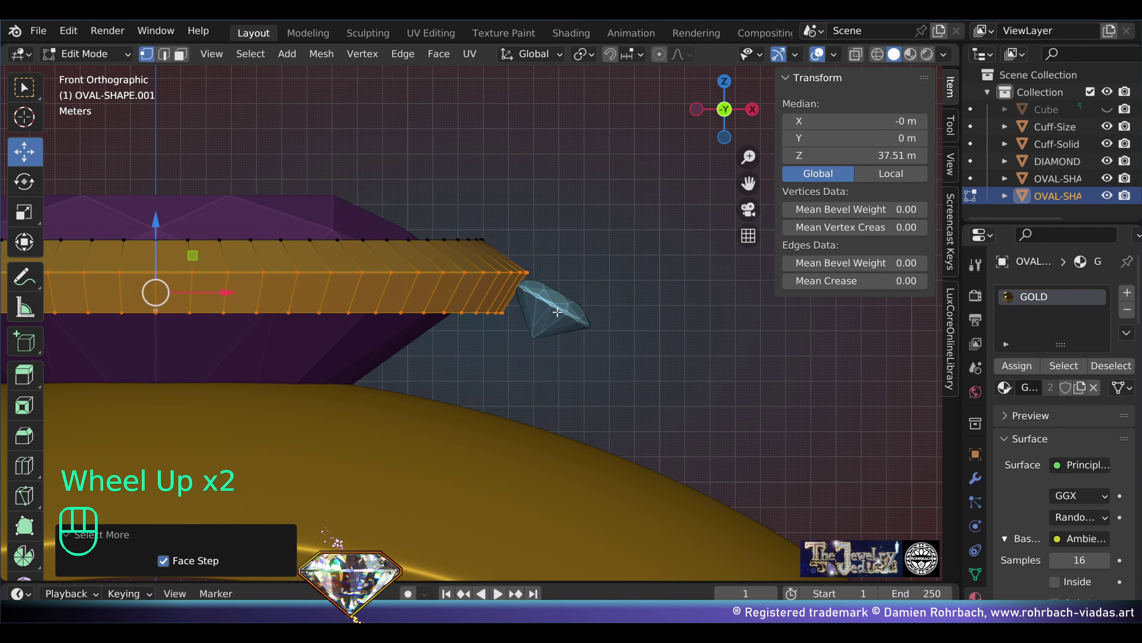
pyautogui.hotkey('alt', 'z')
pyautogui.scroll(1, 614, 255)
pyautogui.scroll(1, 675, 232)
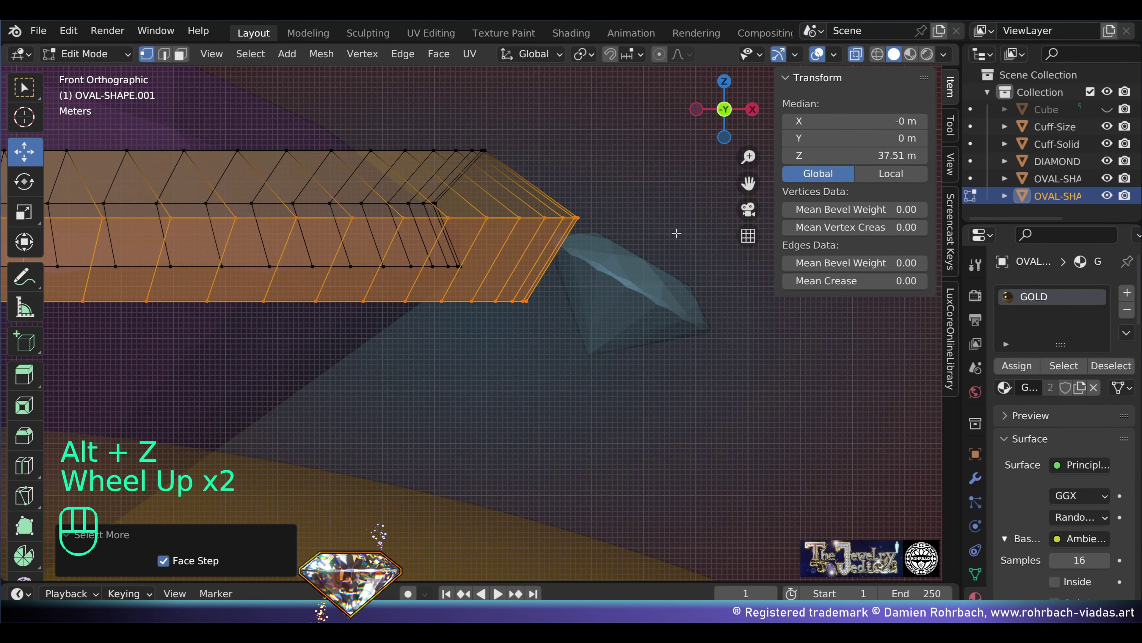
pyautogui.press('s')
pyautogui.click(635, 230)
pyautogui.press('g')
pyautogui.press('z')
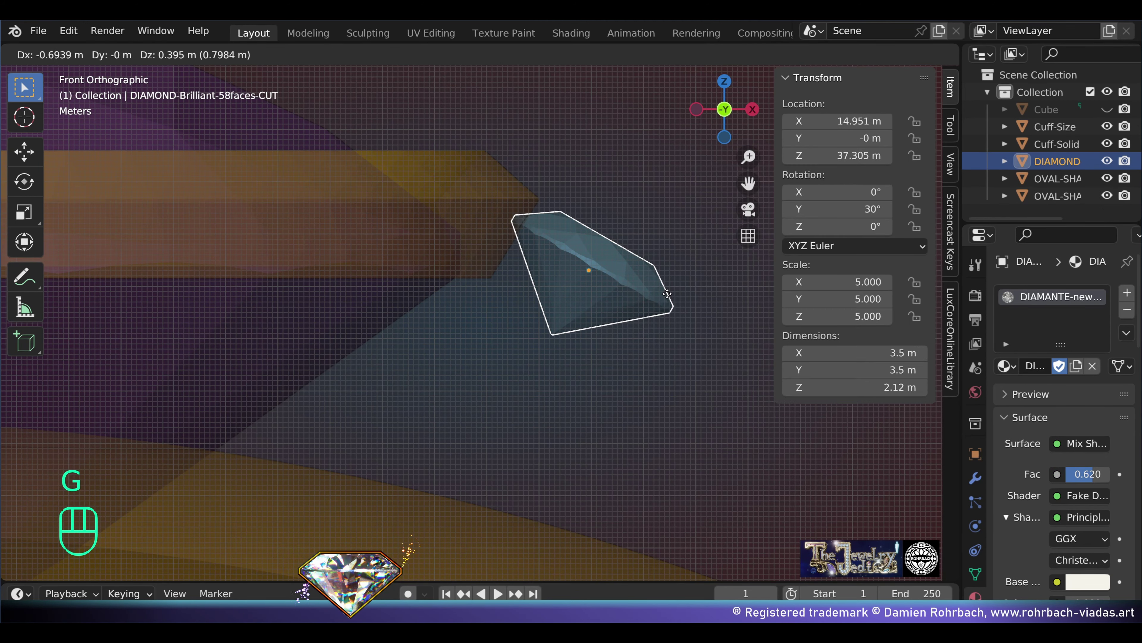
# Step: Move the tilted small diamond in against the bezel's reshaped outer wall and save the file
pyautogui.click(669, 298)
pyautogui.hotkey('alt', 'z')
pyautogui.moveTo(600, 312); pyautogui.dragTo(535, 270, button='middle')
pyautogui.rightClick(529, 268)
pyautogui.press('KP_1')
pyautogui.scroll(2, 530, 269)
pyautogui.hotkey('ctrl', 's')
# Step: Extrude the bezel's bottom outer edge loop, scale it to 1.2 and lower it about 1.4 m beneath the small diamond
pyautogui.press('Tab')
pyautogui.scroll(-2, 530, 269)
pyautogui.hotkey('alt', 'z')
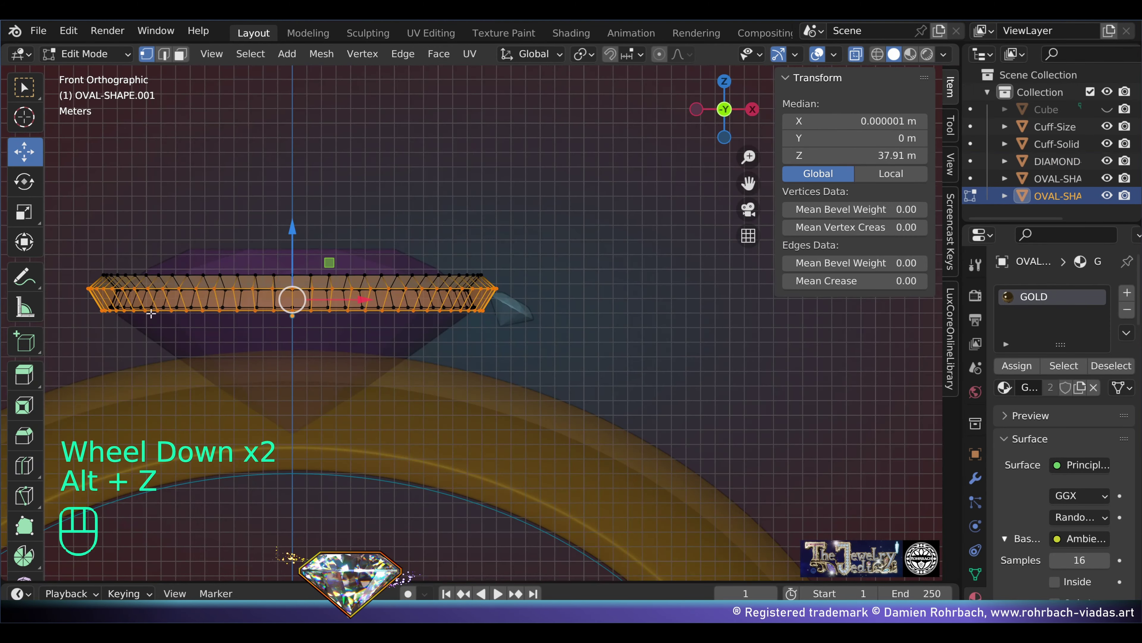
pyautogui.hotkey('alt', 'a')
pyautogui.moveTo(59, 311); pyautogui.dragTo(477, 333)
pyautogui.scroll(2, 477, 316)
pyautogui.press('e')
pyautogui.rightClick(555, 315)
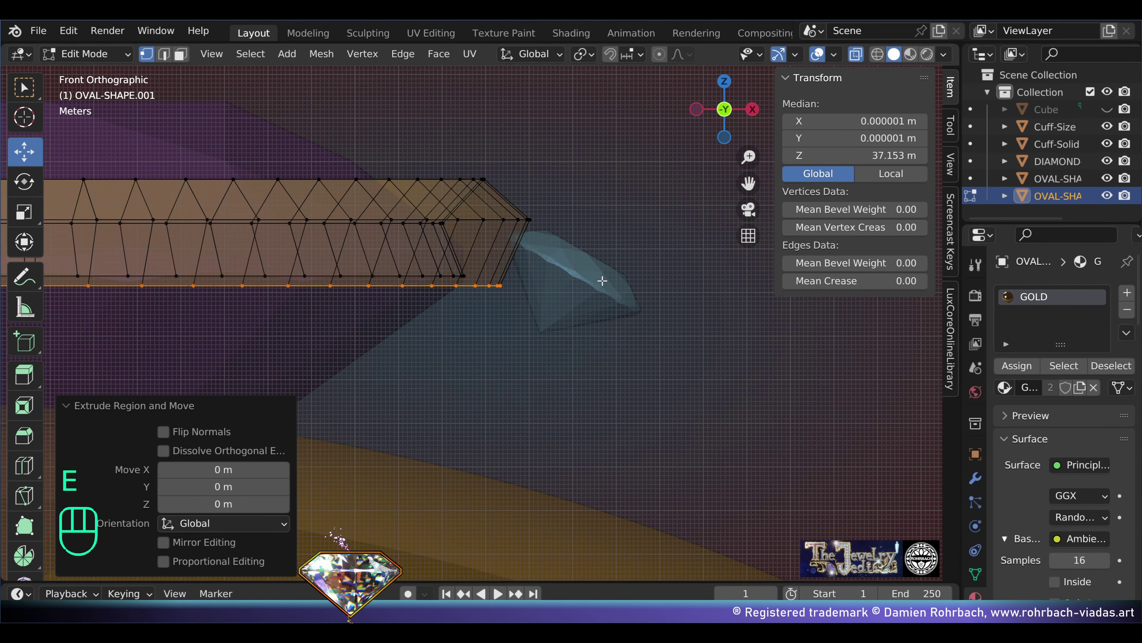
pyautogui.press('s')
pyautogui.click(560, 295)
pyautogui.press('g')
pyautogui.press('z')
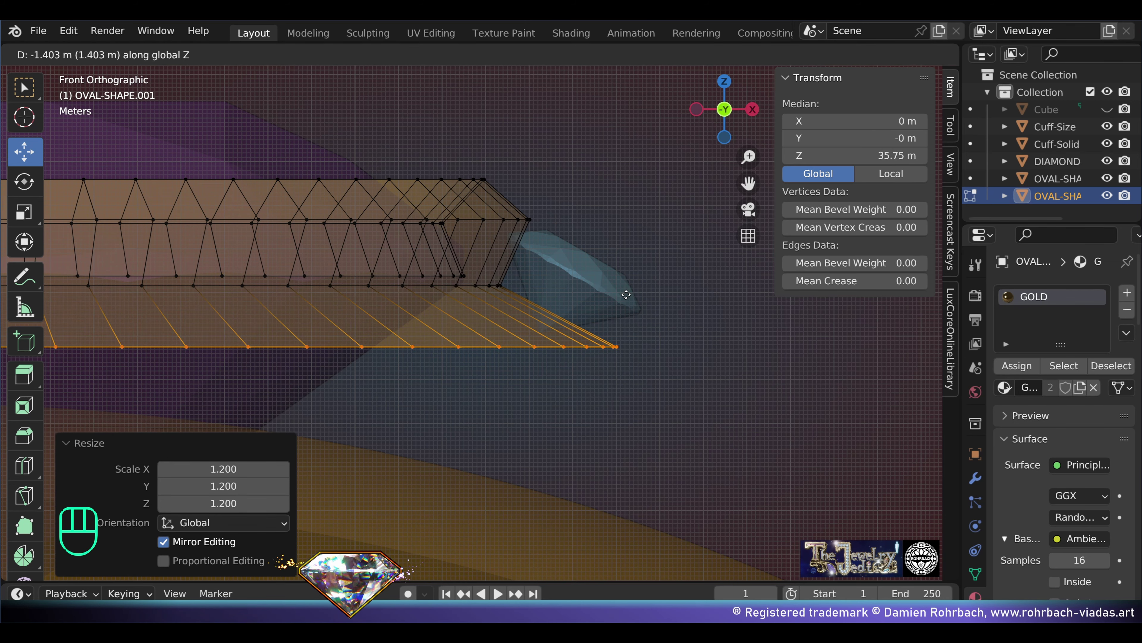
pyautogui.rightClick(630, 294)
# Step: Extrude the top edge loop of the wall around the small diamond and scale it outward into a rim
pyautogui.scroll(2, 631, 293)
pyautogui.scroll(1, 637, 324)
pyautogui.keyDown('shift'); pyautogui.moveTo(630, 294); pyautogui.dragTo(459, 340, button='middle'); pyautogui.keyUp('shift')
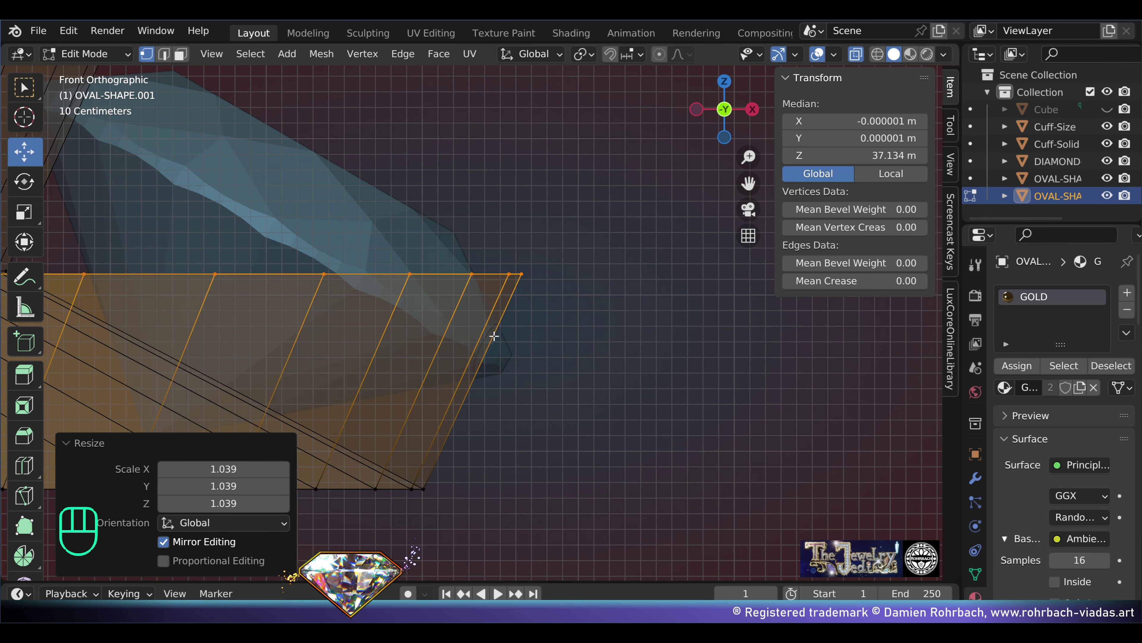
pyautogui.press('e')
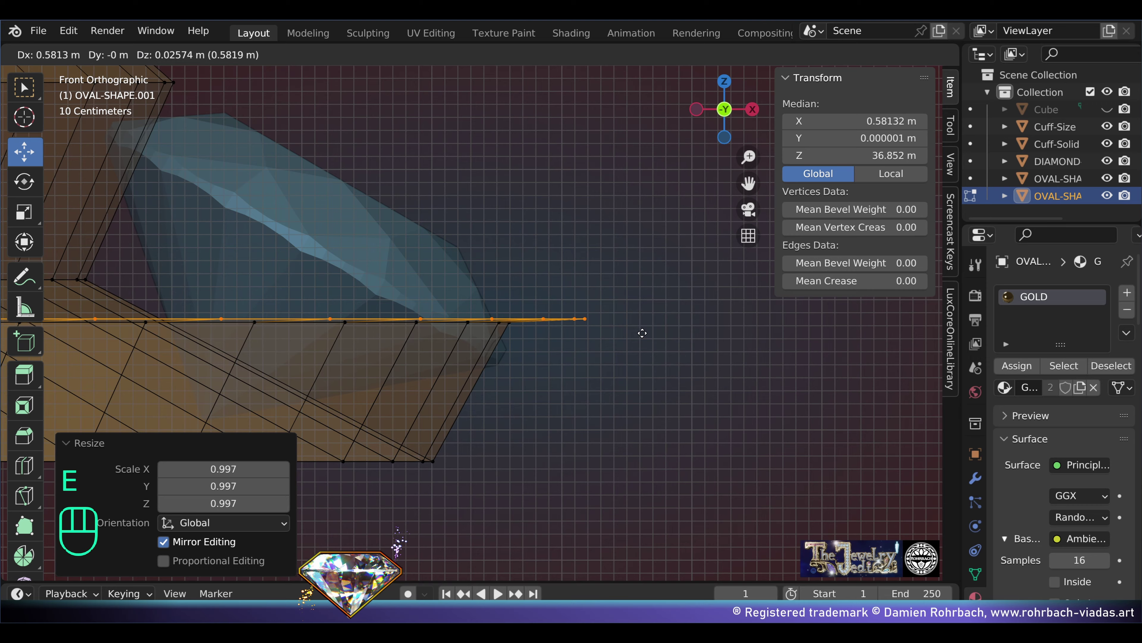
pyautogui.rightClick(645, 331)
pyautogui.press('s')
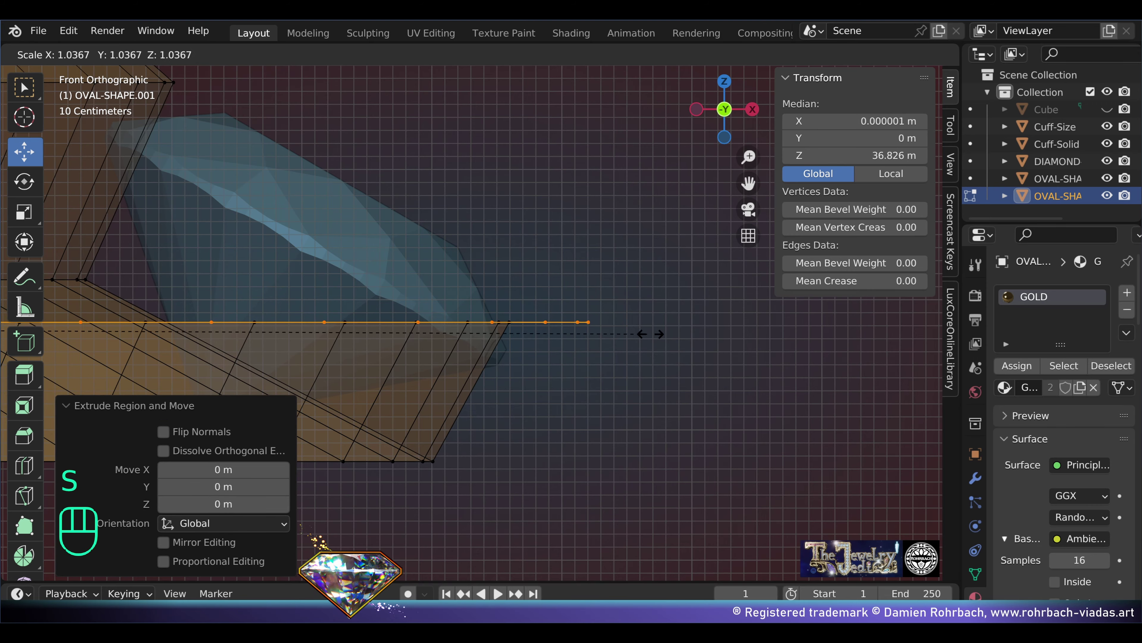
pyautogui.click(684, 333)
# Step: Lower the new rim's outer edge loop 0.24464 m along Z to slope it downward
pyautogui.scroll(-2, 684, 333)
pyautogui.scroll(2, 684, 333)
pyautogui.hotkey('alt', 'z')
pyautogui.keyDown('shift'); pyautogui.moveTo(684, 333); pyautogui.dragTo(530, 262, button='middle'); pyautogui.keyUp('shift')
pyautogui.scroll(2, 530, 261)
pyautogui.press('g')
pyautogui.press('z')
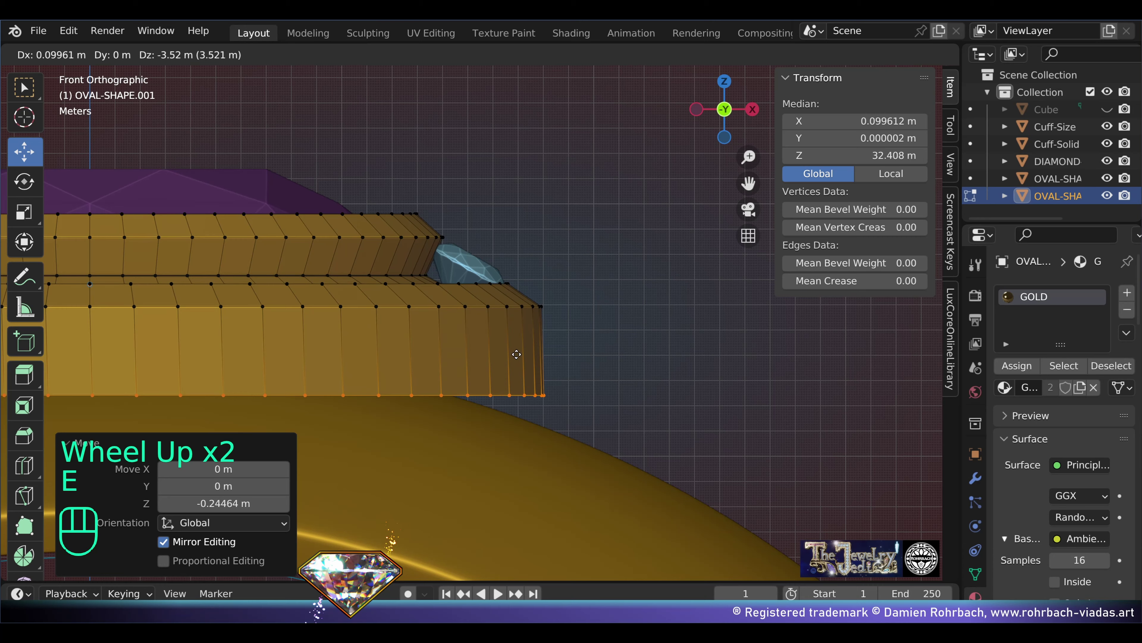
# Step: Extrude the rim's outer edge loop 5.3238 m down along Z into the cuff and scale it to 0.917
pyautogui.press('z')
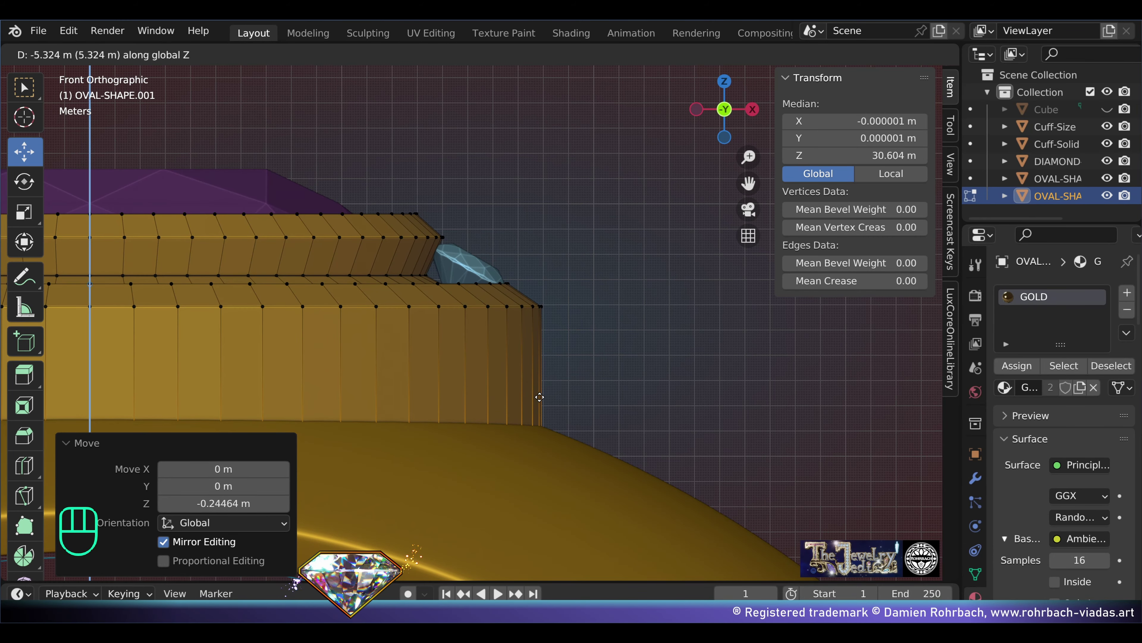
pyautogui.click(540, 397)
pyautogui.hotkey('alt', 'z')
pyautogui.keyDown('shift'); pyautogui.moveTo(539, 397); pyautogui.dragTo(630, 279, button='middle'); pyautogui.keyUp('shift')
pyautogui.press('s')
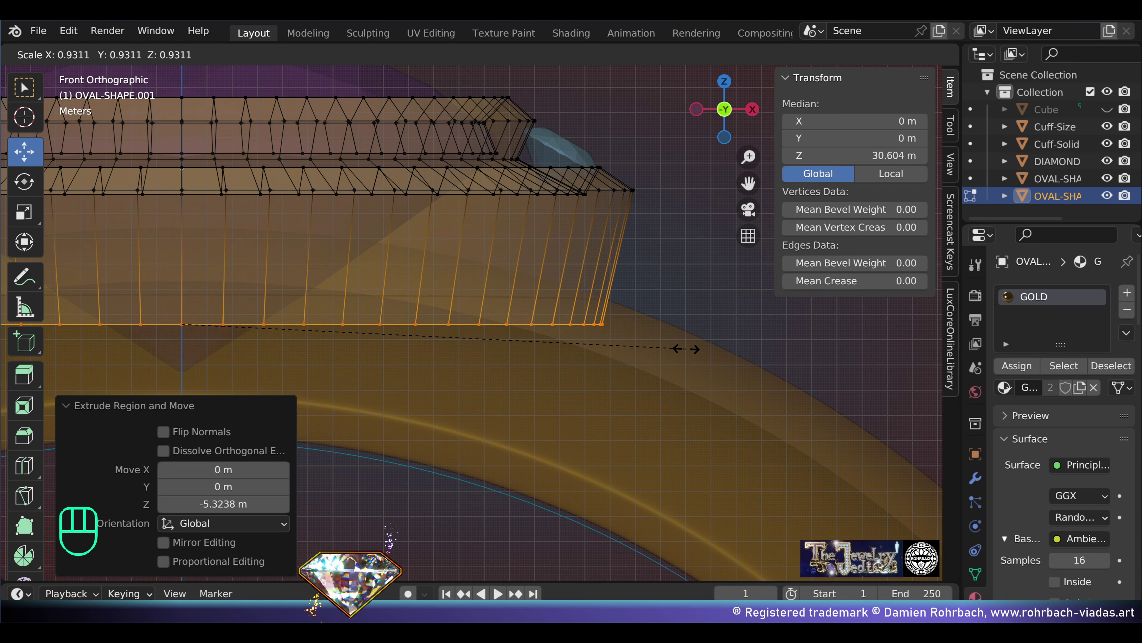
pyautogui.click(679, 350)
# Step: Extrude the bottom edge loop inward at scale 0.906 and raise it 0.51651 m along Z
pyautogui.scroll(2, 633, 268)
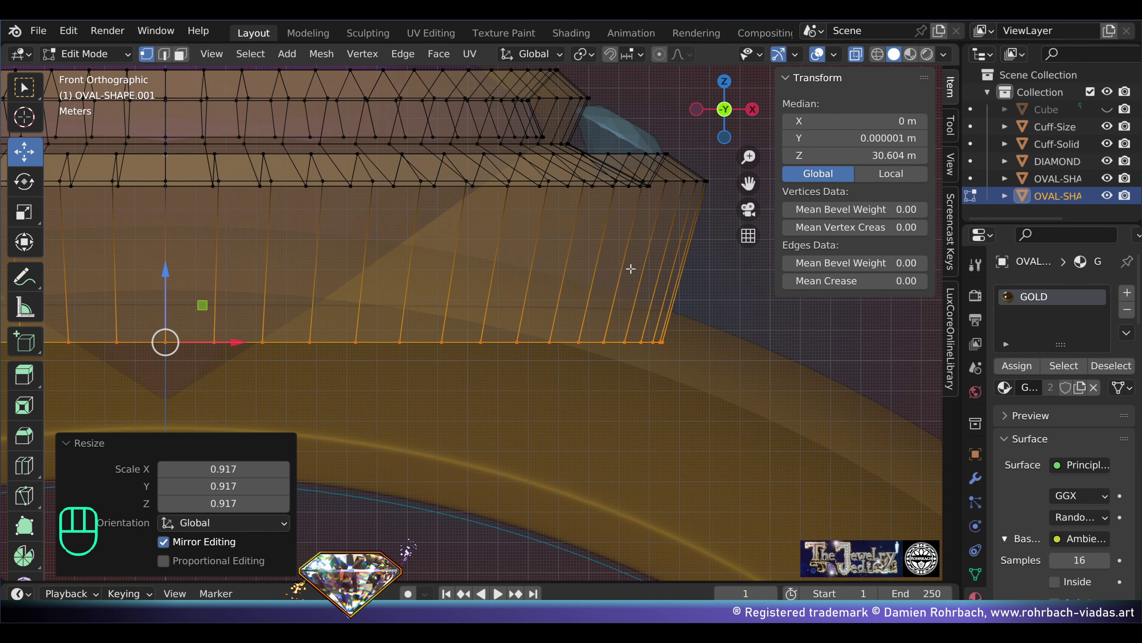
pyautogui.press('e')
pyautogui.rightClick(709, 328)
pyautogui.press('s')
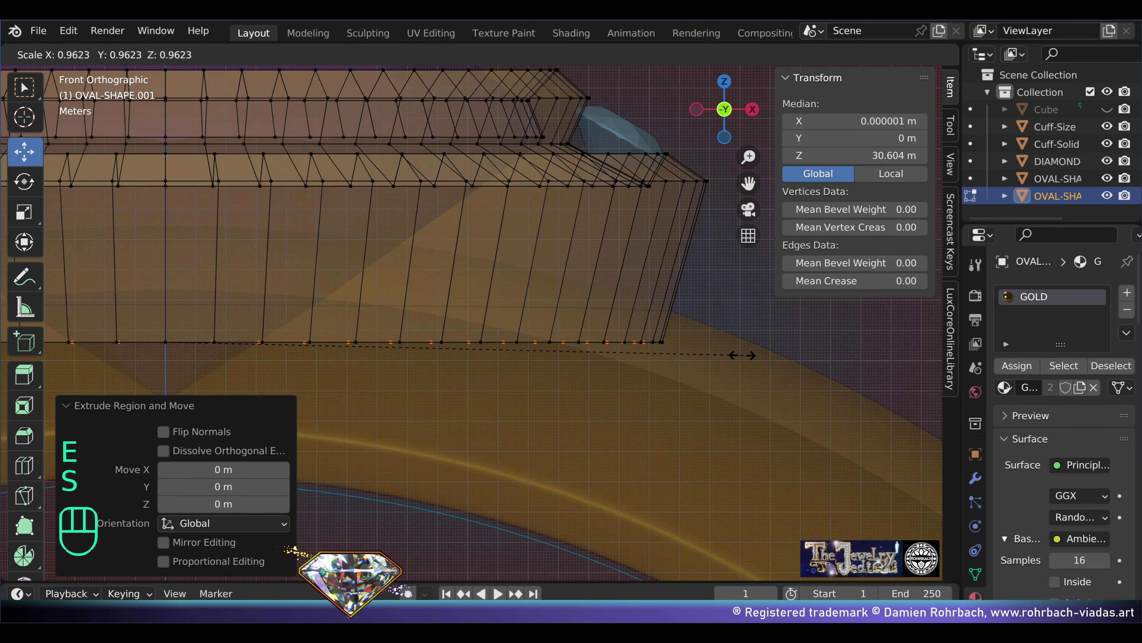
pyautogui.click(711, 353)
pyautogui.press('g')
pyautogui.press('z')
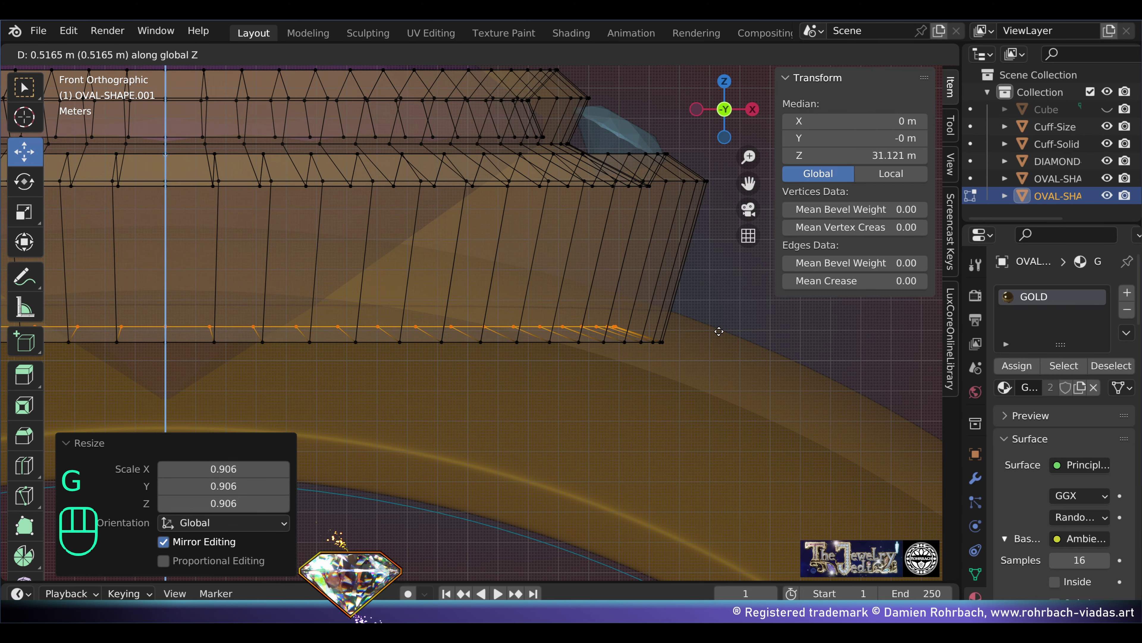
pyautogui.click(719, 331)
# Step: Extrude the inner bottom loop 3.4588 m up as an inner wall, scale it to 1.058 and lower it slightly
pyautogui.keyDown('shift'); pyautogui.moveTo(719, 331); pyautogui.dragTo(561, 331, button='middle'); pyautogui.keyUp('shift')
pyautogui.scroll(3, 526, 324)
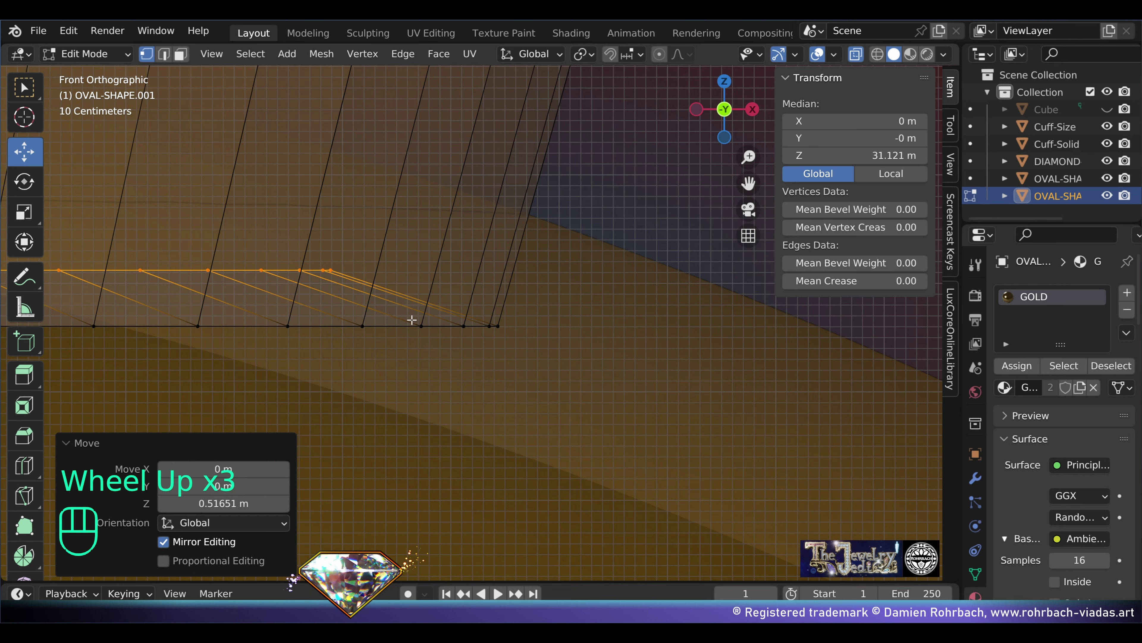
pyautogui.scroll(-2, 470, 297)
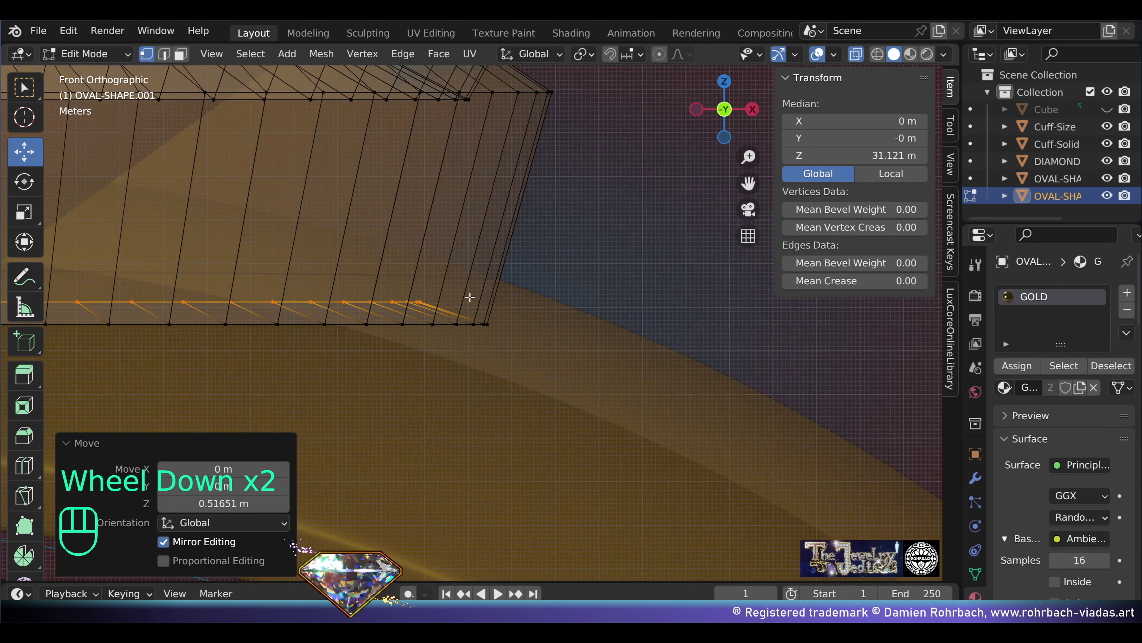
pyautogui.keyDown('shift'); pyautogui.moveTo(434, 239); pyautogui.dragTo(531, 331, button='middle'); pyautogui.keyUp('shift')
pyautogui.press('e')
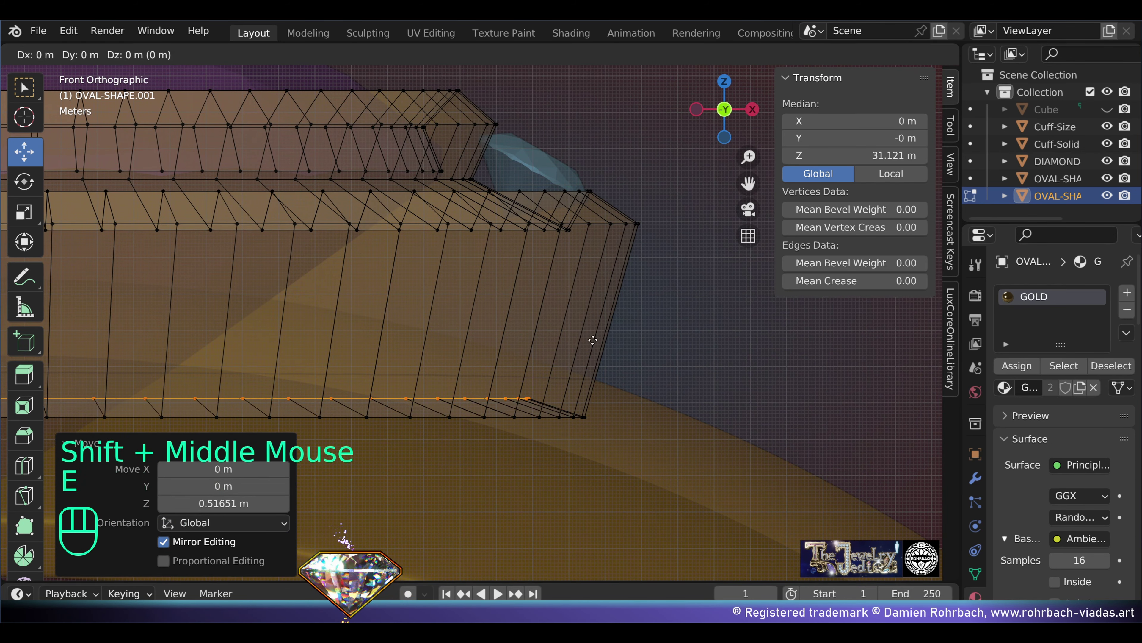
pyautogui.click(591, 215)
pyautogui.press('s')
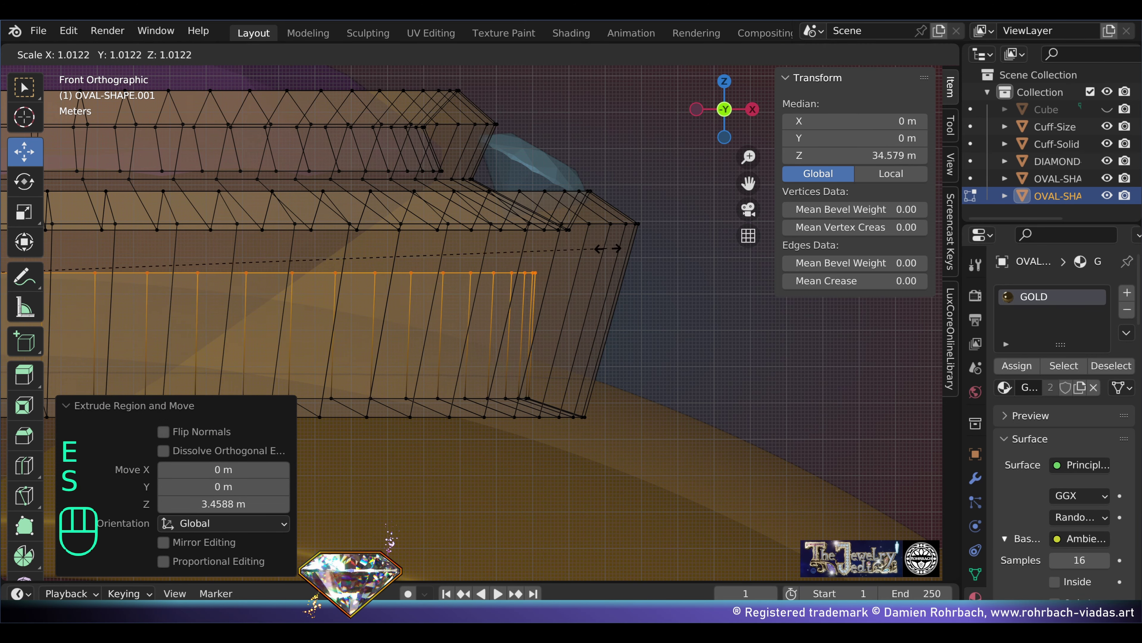
pyautogui.click(582, 254)
pyautogui.keyDown('shift'); pyautogui.moveTo(583, 253); pyautogui.dragTo(585, 271, button='middle'); pyautogui.keyUp('shift')
pyautogui.scroll(2, 585, 271)
pyautogui.press('g')
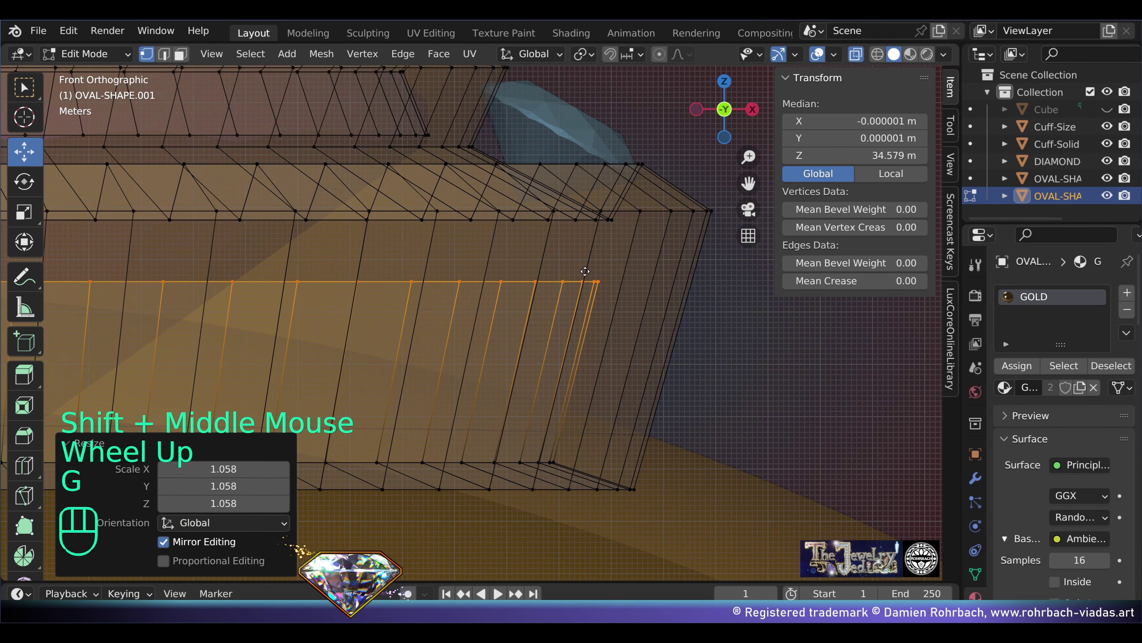
# Step: Extrude the inner wall's top loop inward at scale 0.792 and raise it 1.708 m along Z
pyautogui.keyDown('shift'); pyautogui.moveTo(654, 307); pyautogui.dragTo(718, 369, button='middle'); pyautogui.keyUp('shift')
pyautogui.press('e')
pyautogui.click(718, 369)
pyautogui.press('s')
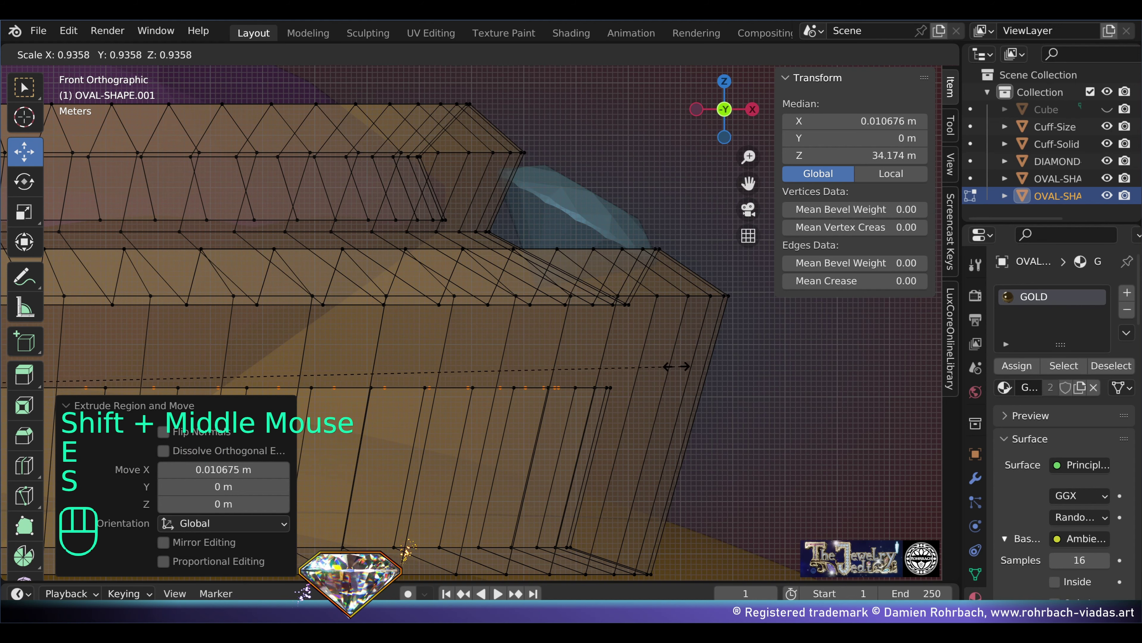
pyautogui.click(503, 350)
pyautogui.press('g')
pyautogui.press('z')
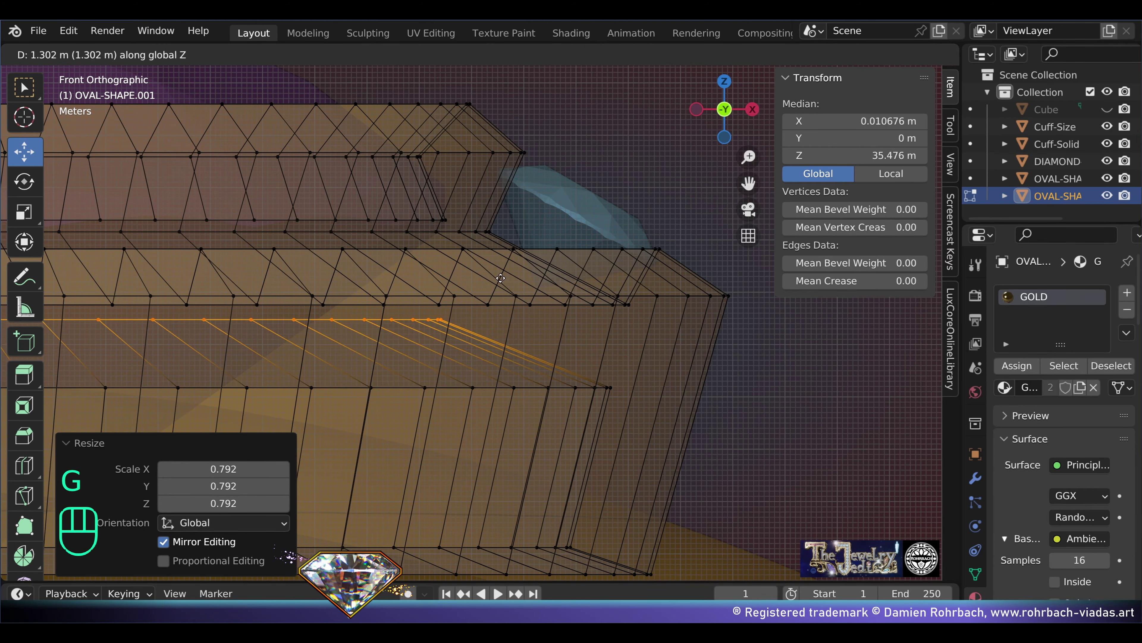
pyautogui.click(497, 260)
pyautogui.scroll(3, 497, 260)
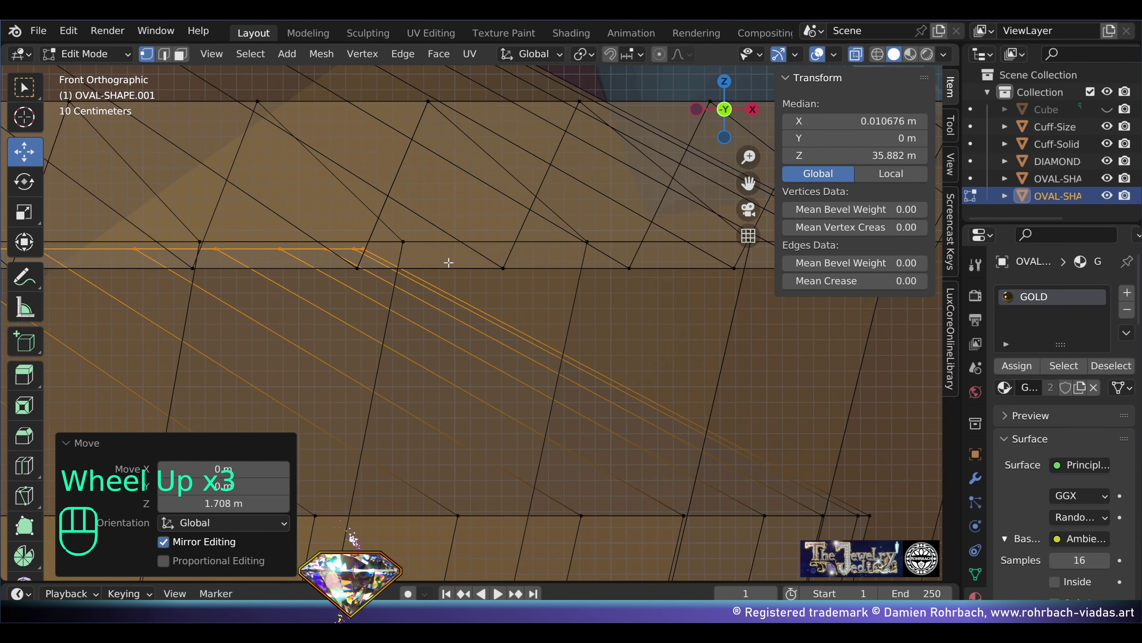
# Step: Scale the inner ledge's top loop to 0.895, raise it 0.2883 m along Z and scale it by 1.012
pyautogui.keyDown('shift'); pyautogui.moveTo(498, 260); pyautogui.dragTo(498, 185, button='middle'); pyautogui.keyUp('shift')
pyautogui.scroll(-3, 507, 166)
pyautogui.press('s')
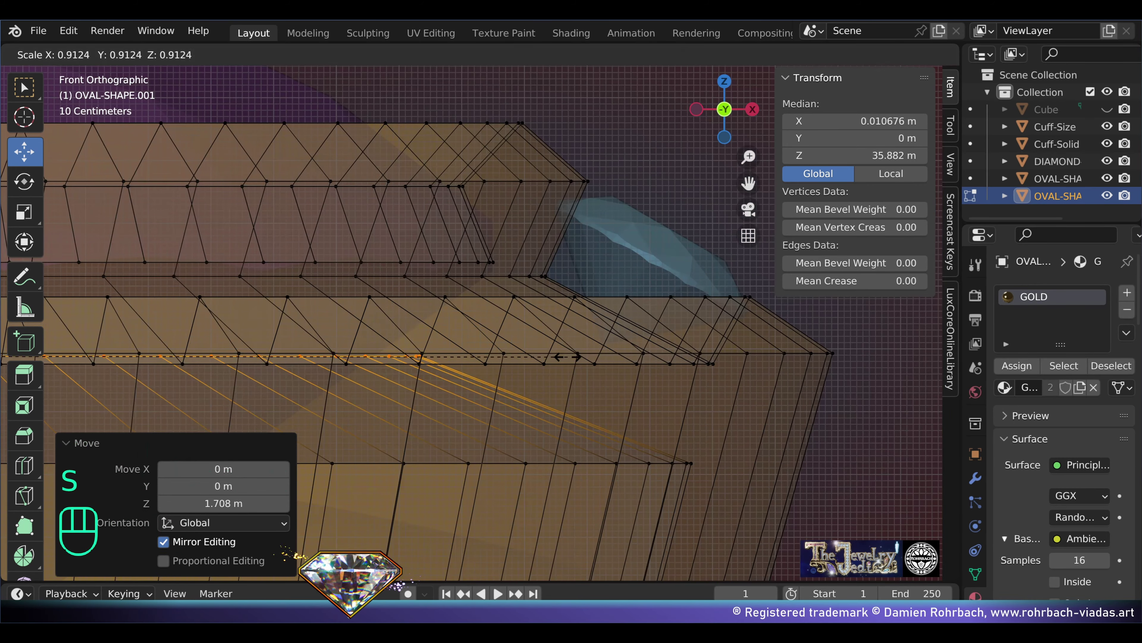
pyautogui.click(450, 376)
pyautogui.scroll(1, 449, 375)
pyautogui.press('g')
pyautogui.press('z')
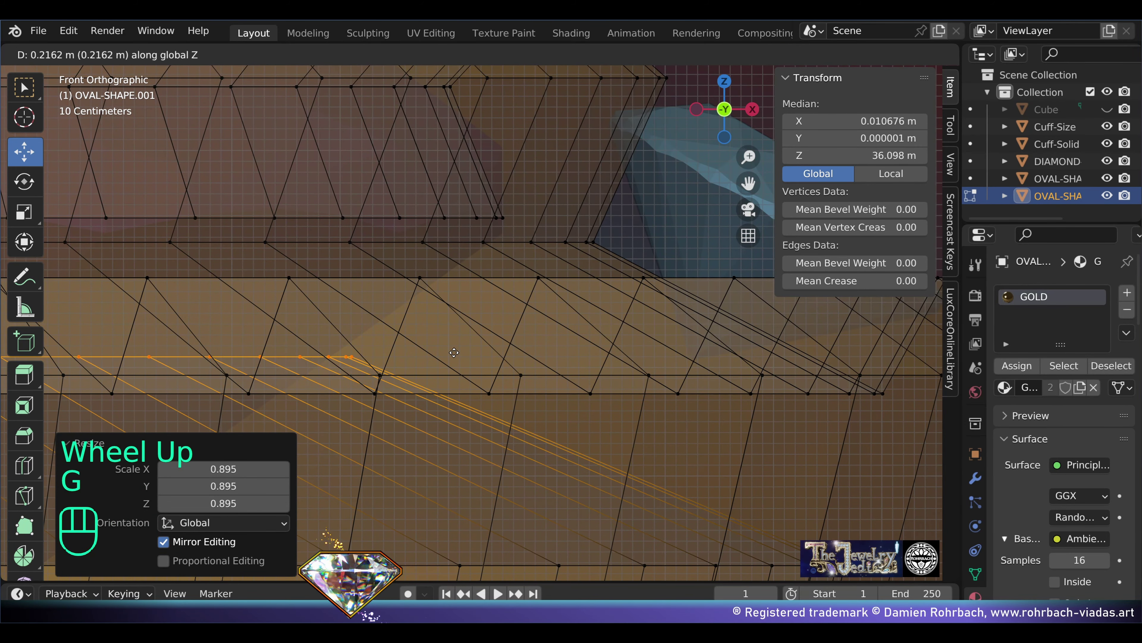
pyautogui.click(456, 344)
pyautogui.press('s')
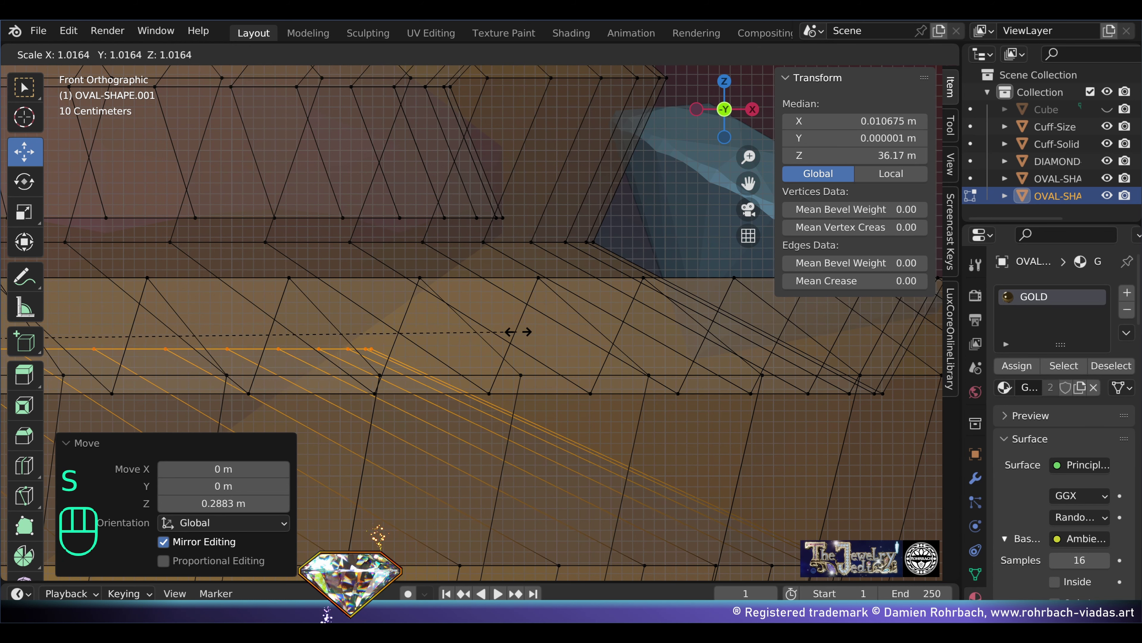
pyautogui.click(499, 335)
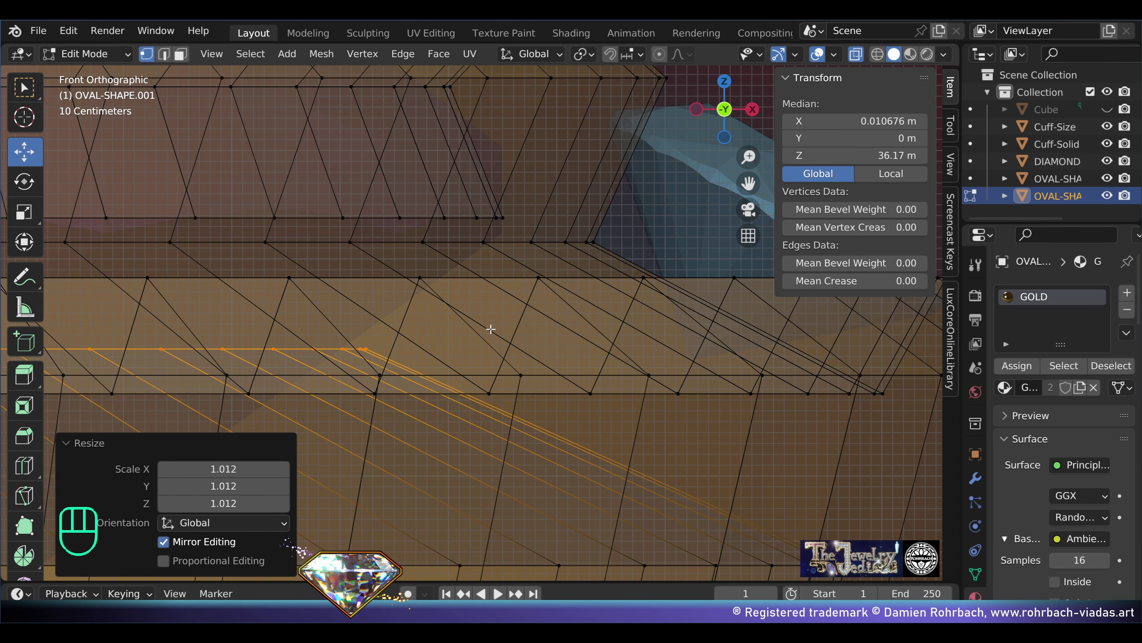
# Step: Extrude the inner loop 1.0425 m up along Z and scale it outward to 1.113
pyautogui.press('e')
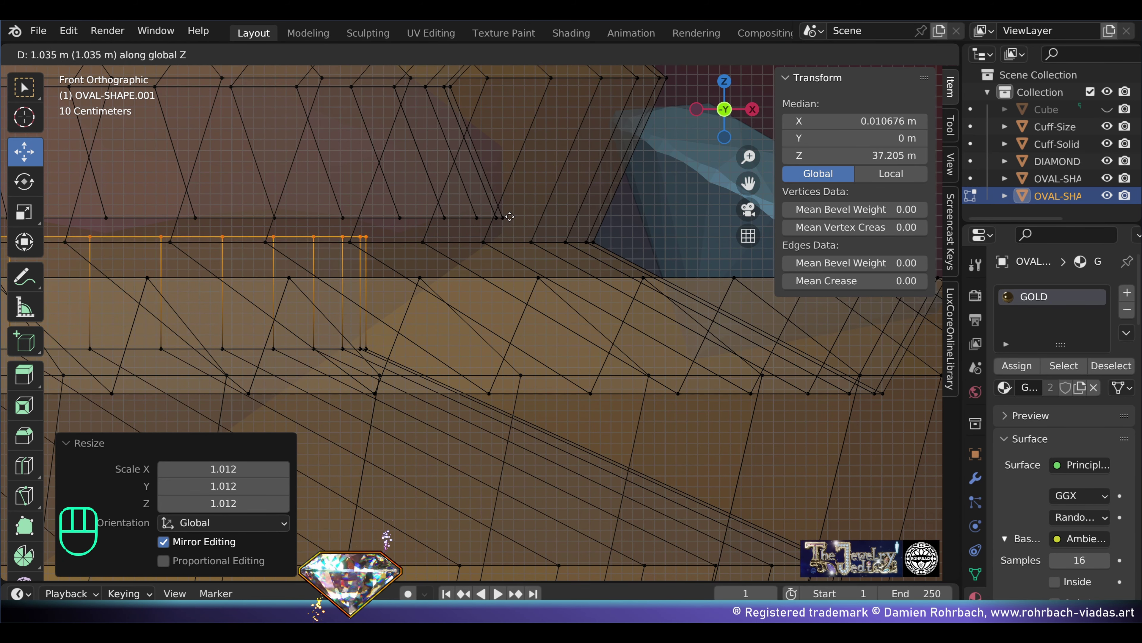
pyautogui.click(510, 216)
pyautogui.press('s')
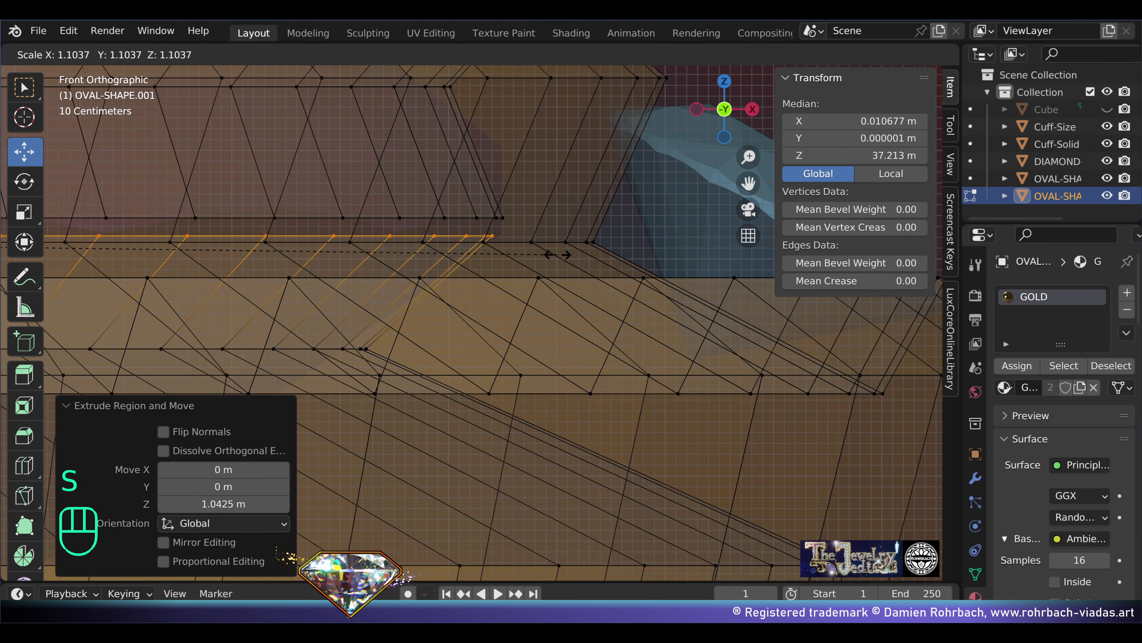
pyautogui.click(569, 258)
# Step: Select the new inner loop together with the open loop just above it and bridge the two edge loops
pyautogui.scroll(-3, 548, 258)
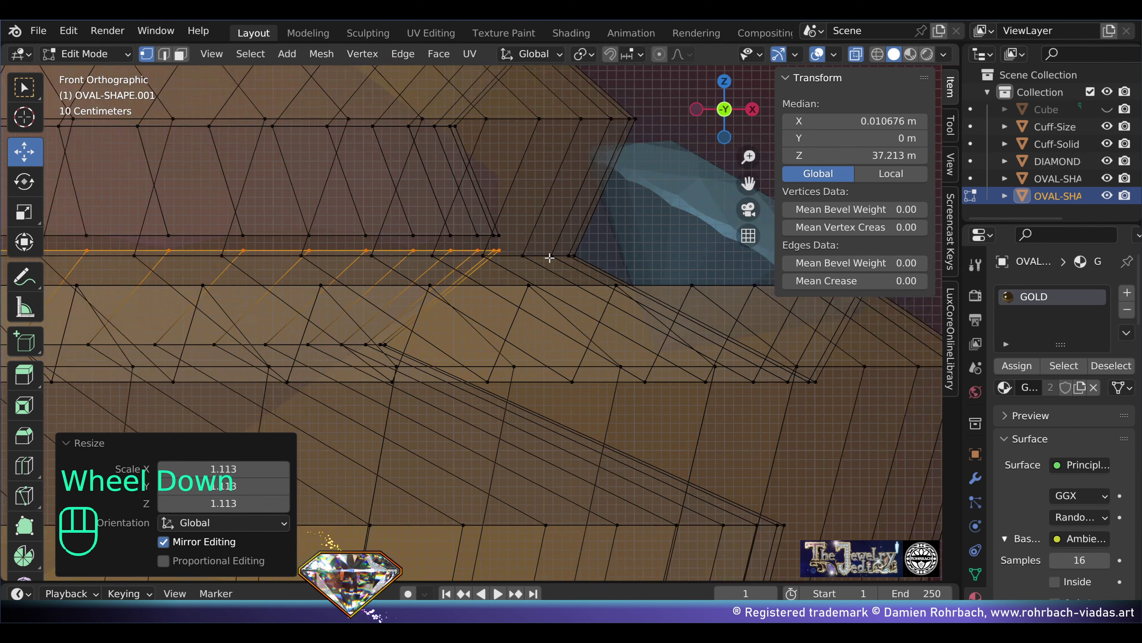
pyautogui.scroll(-1, 364, 297)
pyautogui.keyDown('shift'); pyautogui.moveTo(549, 258); pyautogui.dragTo(218, 306, button='middle'); pyautogui.keyUp('shift')
pyautogui.press('b')
pyautogui.moveTo(130, 286); pyautogui.dragTo(813, 295)
pyautogui.keyDown('shift'); pyautogui.moveTo(813, 295); pyautogui.dragTo(494, 202, button='middle'); pyautogui.keyUp('shift')
pyautogui.scroll(3, 420, 121)
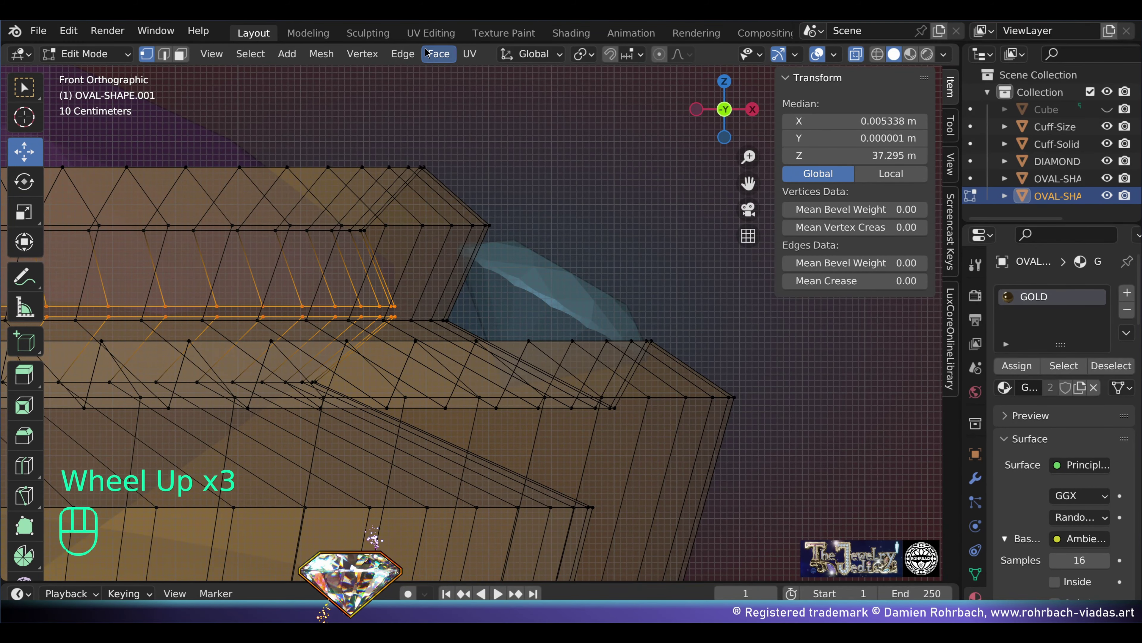
pyautogui.click(402, 55)
pyautogui.click(427, 109)
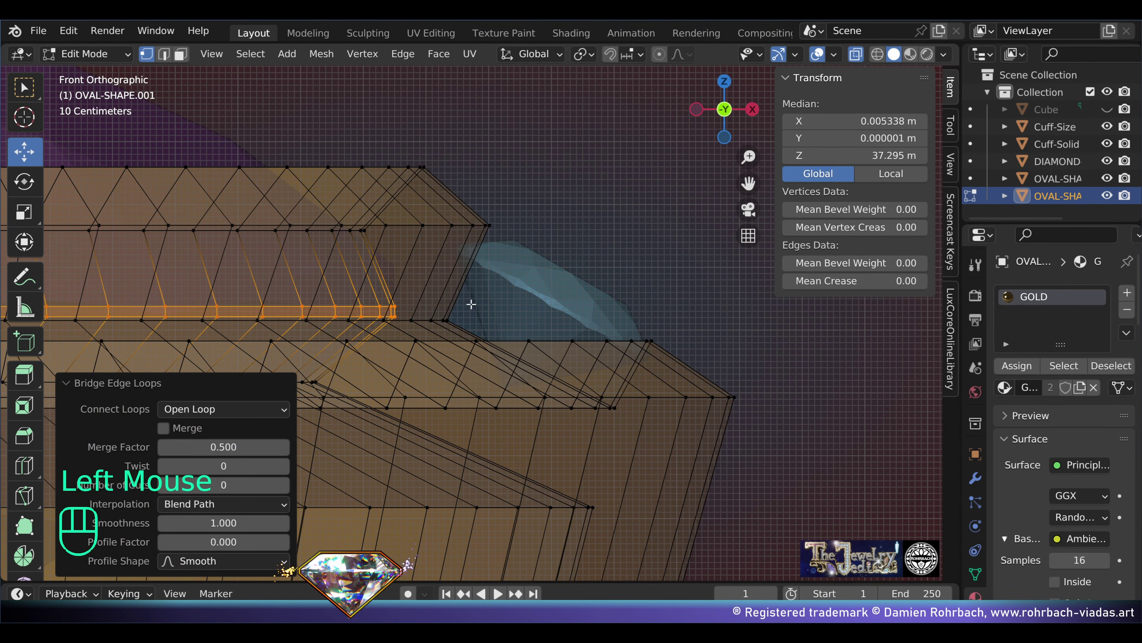
# Step: Isolate the setting, select its whole mesh and recalculate the normals to face outside
pyautogui.scroll(-3, 495, 306)
pyautogui.press('KP_Divide')
pyautogui.moveTo(494, 306)
pyautogui.mouseDown(button='middle')
pyautogui.moveTo(571, 411)
pyautogui.moveTo(580, 315)
pyautogui.moveTo(589, 311)
pyautogui.moveTo(593, 360)
pyautogui.moveTo(603, 296)
pyautogui.moveTo(598, 310)
pyautogui.moveTo(428, 344)
pyautogui.moveTo(516, 439)
pyautogui.moveTo(459, 378)
pyautogui.moveTo(442, 327)
pyautogui.moveTo(489, 388)
pyautogui.moveTo(568, 312)
pyautogui.mouseUp(button='middle')
pyautogui.hotkey('alt', 'z')
pyautogui.scroll(2, 598, 311)
pyautogui.press('a')
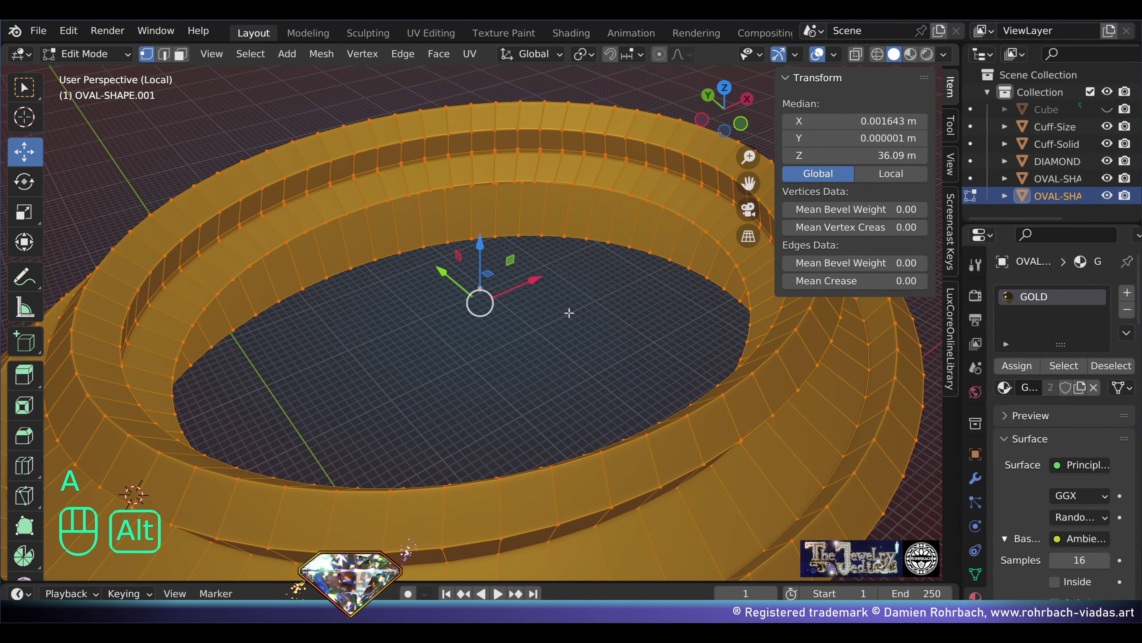
pyautogui.hotkey('alt', 'n')
pyautogui.click(495, 332)
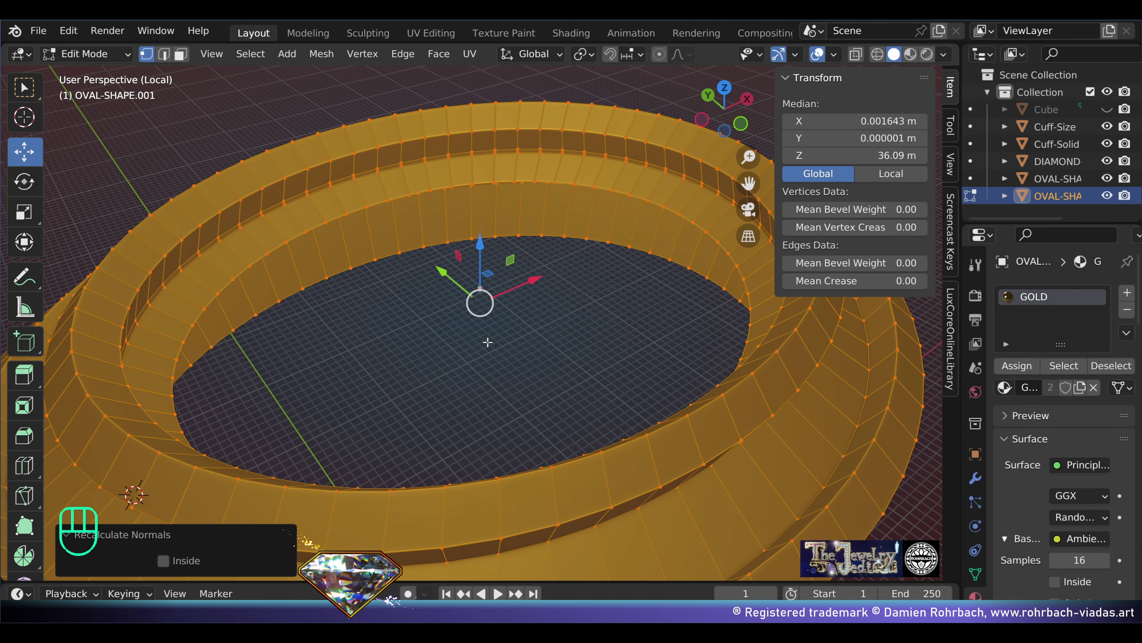
pyautogui.scroll(-2, 488, 342)
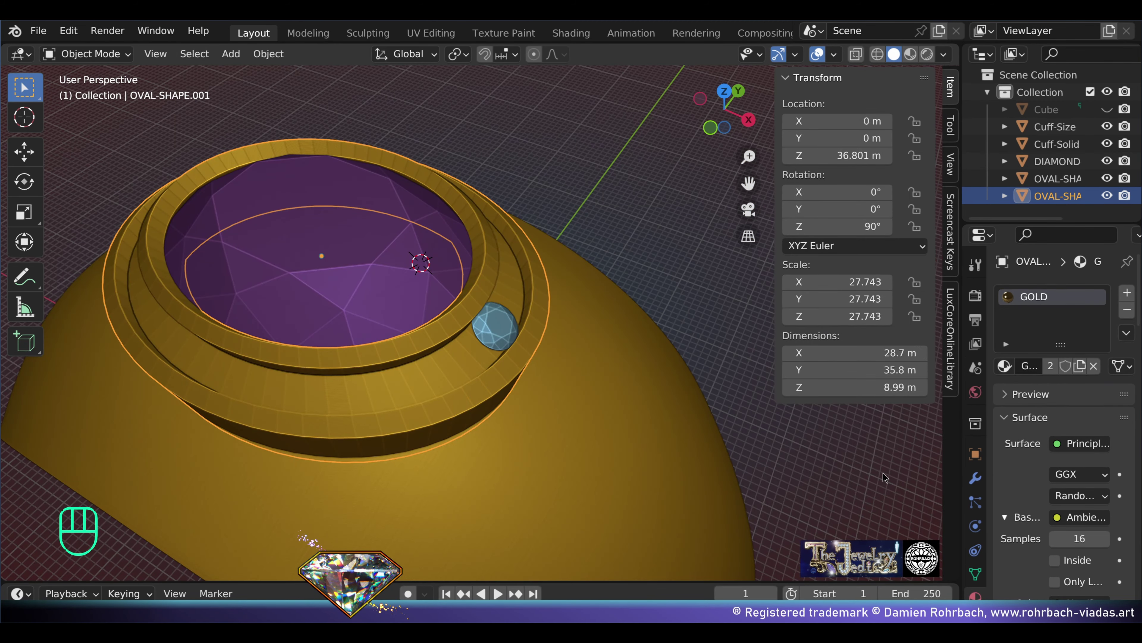
# Step: Save the file and add a Bevel modifier to the setting with an amount of 0.07 m
pyautogui.hotkey('ctrl', 's')
pyautogui.click(976, 478)
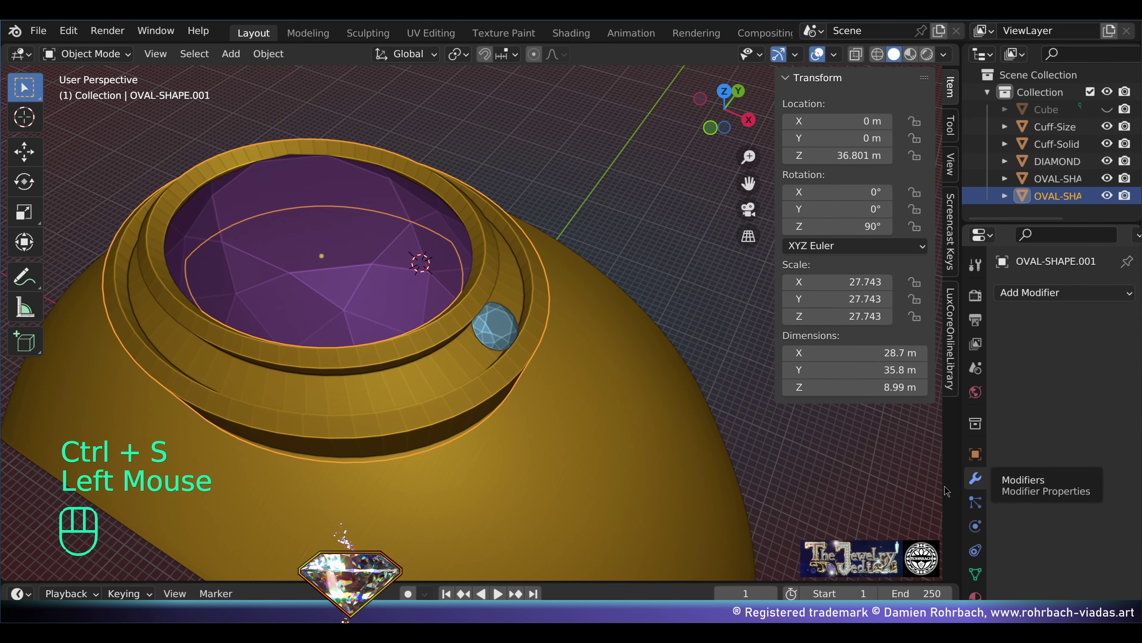
pyautogui.click(1032, 297)
pyautogui.click(767, 366)
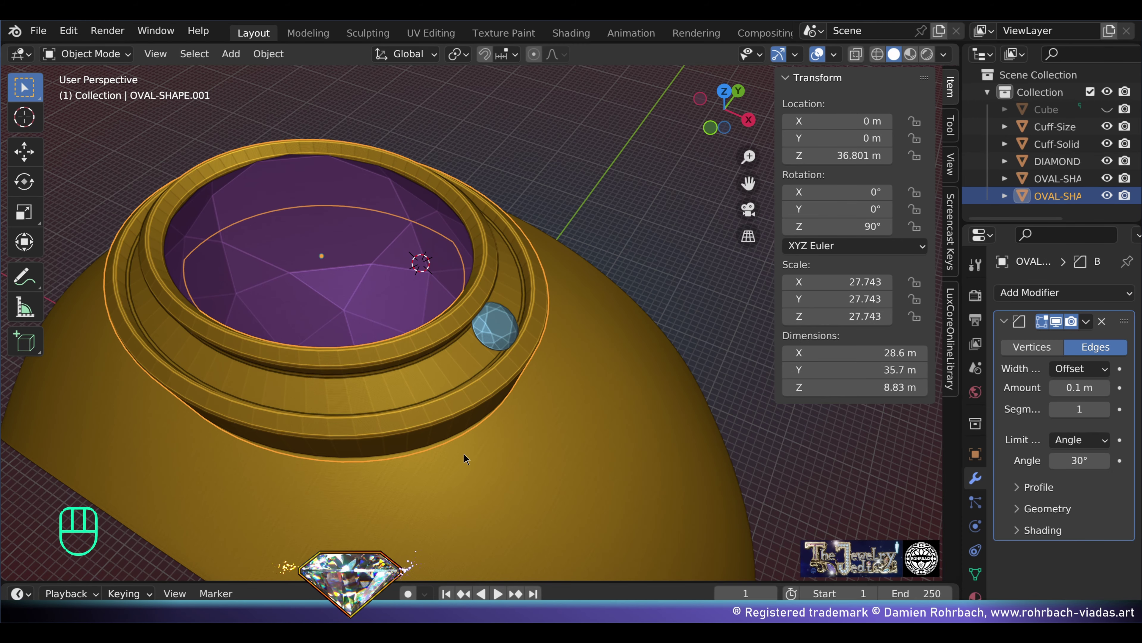
pyautogui.moveTo(465, 454); pyautogui.dragTo(627, 372, button='middle')
pyautogui.click(1079, 387)
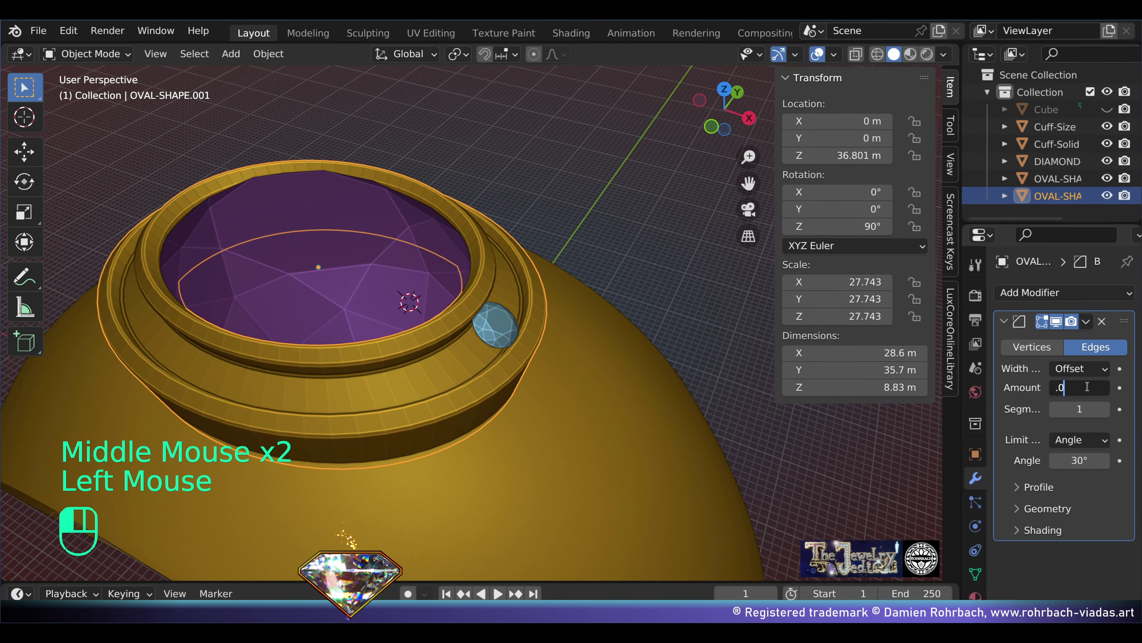
pyautogui.write('.07')
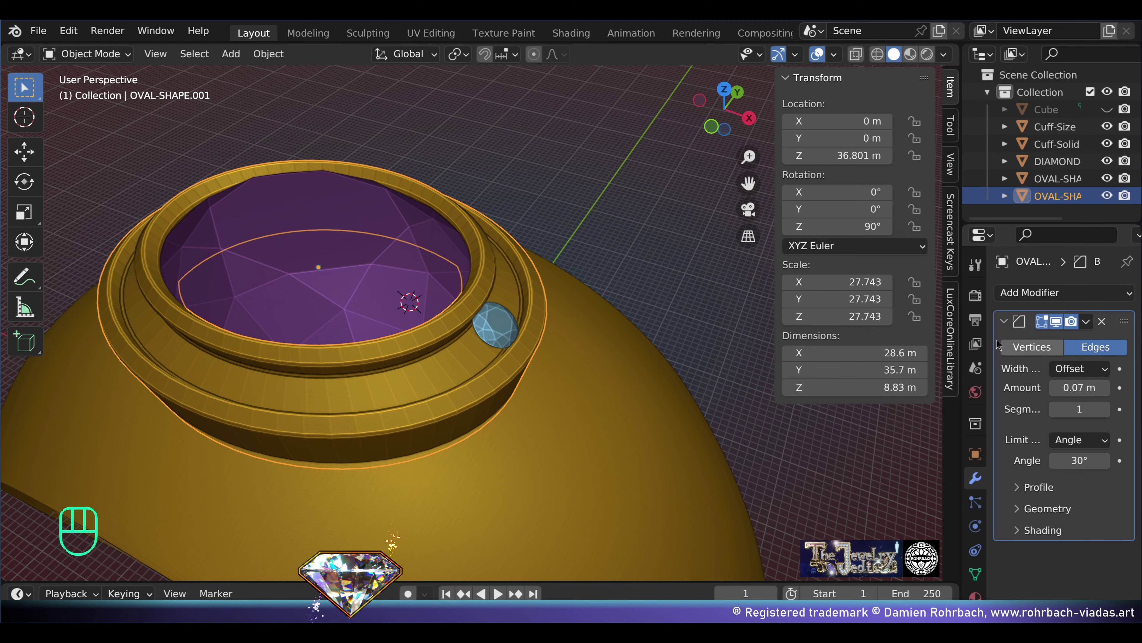
# Step: Add a Subdivision Surface modifier with viewport and render levels of 3, and set the bevel to 2 segments
pyautogui.click(1032, 292)
pyautogui.scroll(-1, 765, 531)
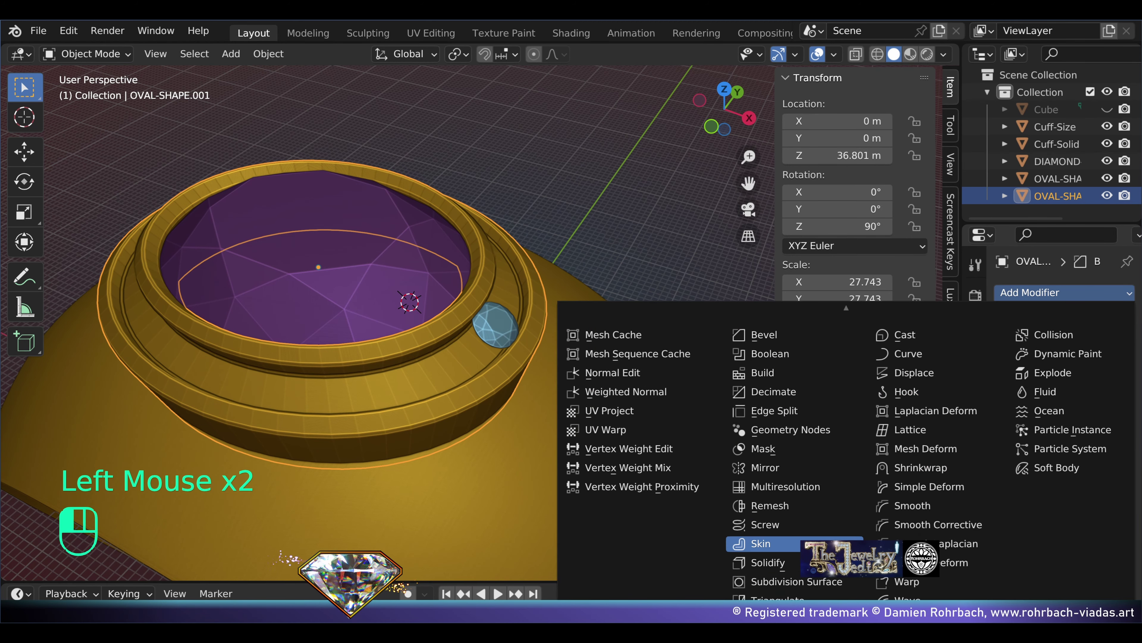
pyautogui.click(810, 581)
pyautogui.moveTo(1079, 413); pyautogui.dragTo(1093, 430)
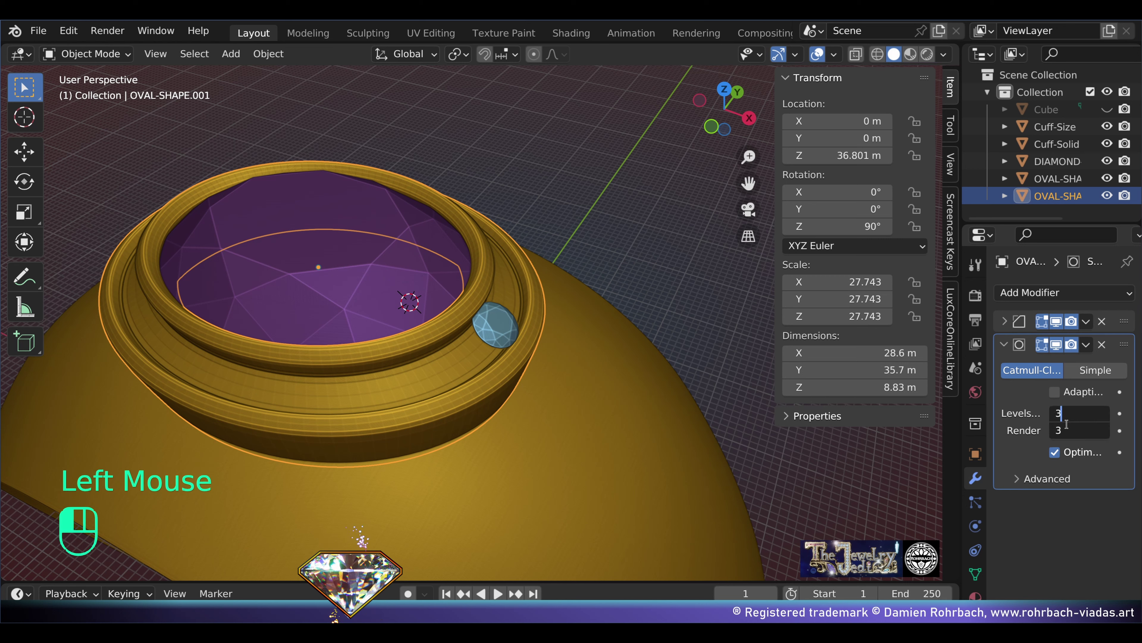
pyautogui.click(1004, 322)
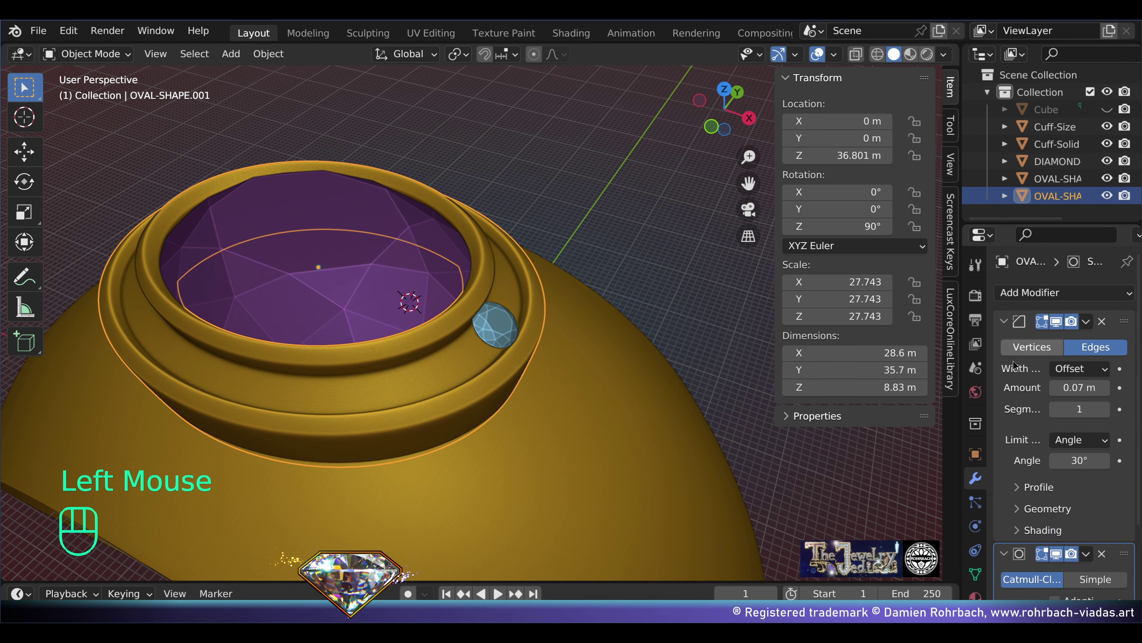
pyautogui.click(1104, 409)
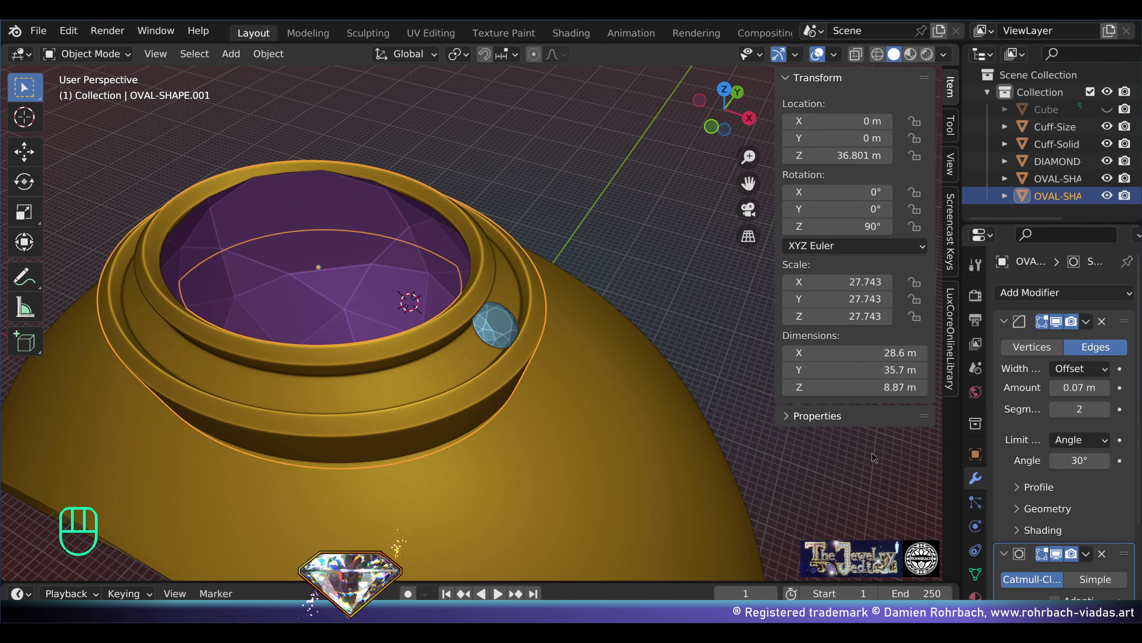
# Step: In top view, duplicate the small diamond and place the copy on the ledge at the oval's +Y side
pyautogui.click(466, 321)
pyautogui.press('KP_7')
pyautogui.scroll(2, 457, 318)
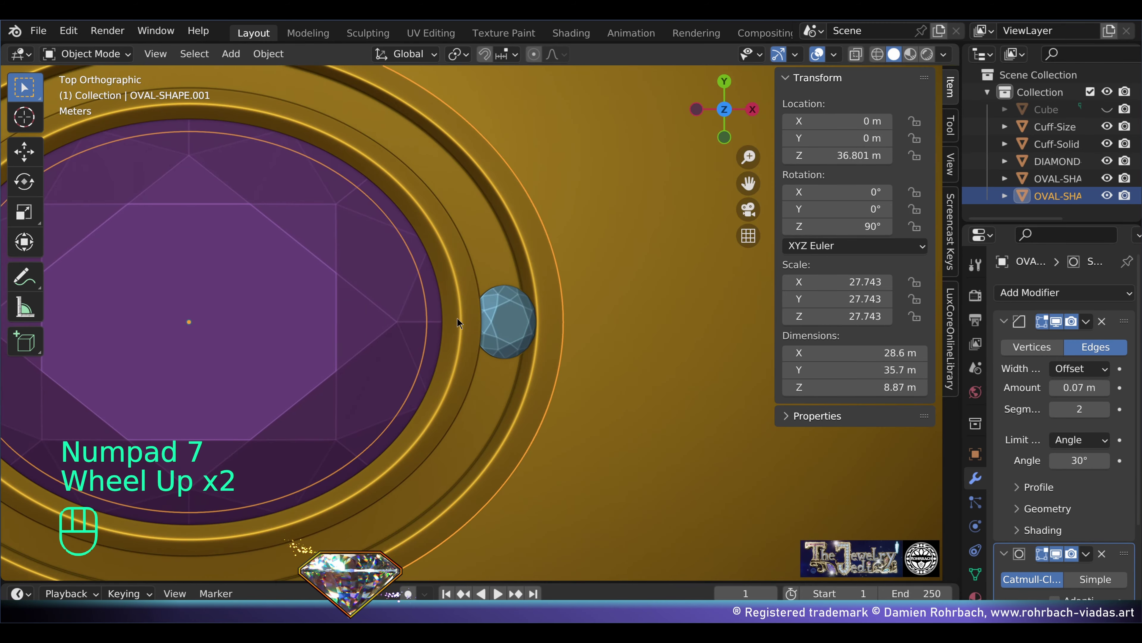
pyautogui.rightClick(540, 316)
pyautogui.scroll(-2, 541, 315)
pyautogui.keyDown('shift'); pyautogui.moveTo(587, 414); pyautogui.dragTo(646, 385, button='middle'); pyautogui.keyUp('shift')
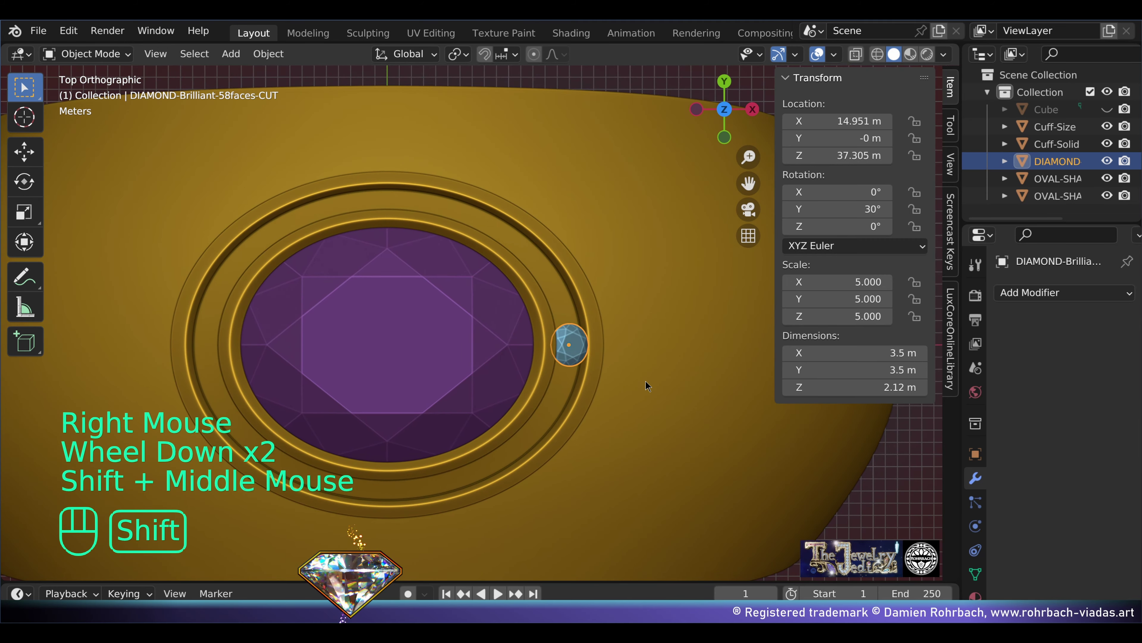
pyautogui.hotkey('shift', 'd')
pyautogui.click(461, 239)
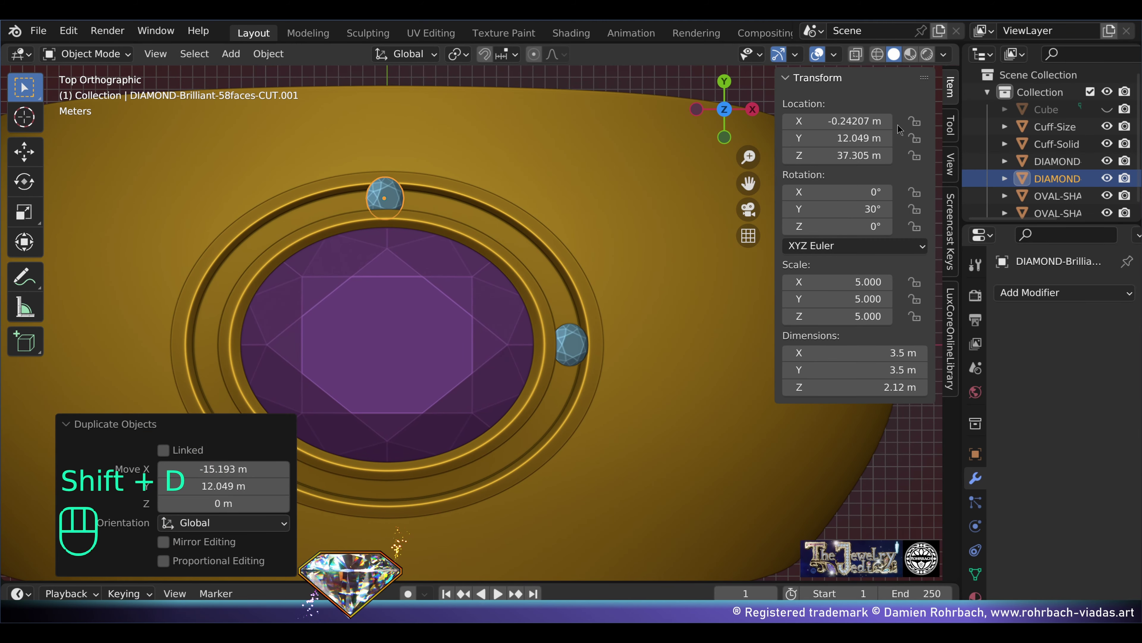
# Step: Set the duplicated diamond's X location to 0 m and its Z rotation to 90°
pyautogui.click(868, 121)
pyautogui.write('0')
pyautogui.press('Return')
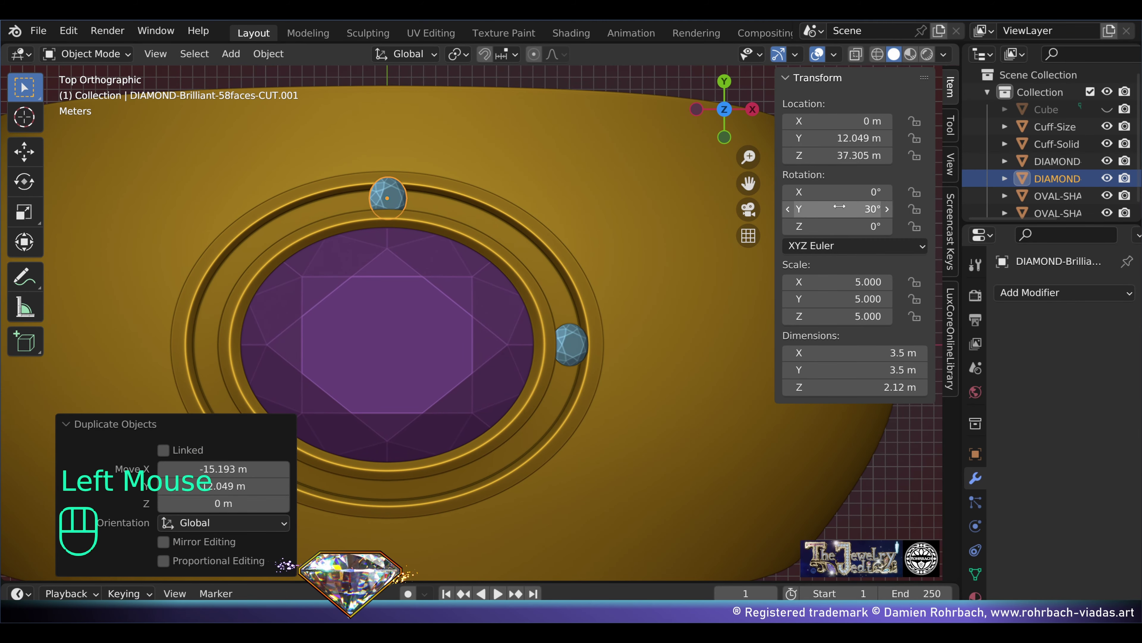
pyautogui.moveTo(855, 226); pyautogui.dragTo(596, 269)
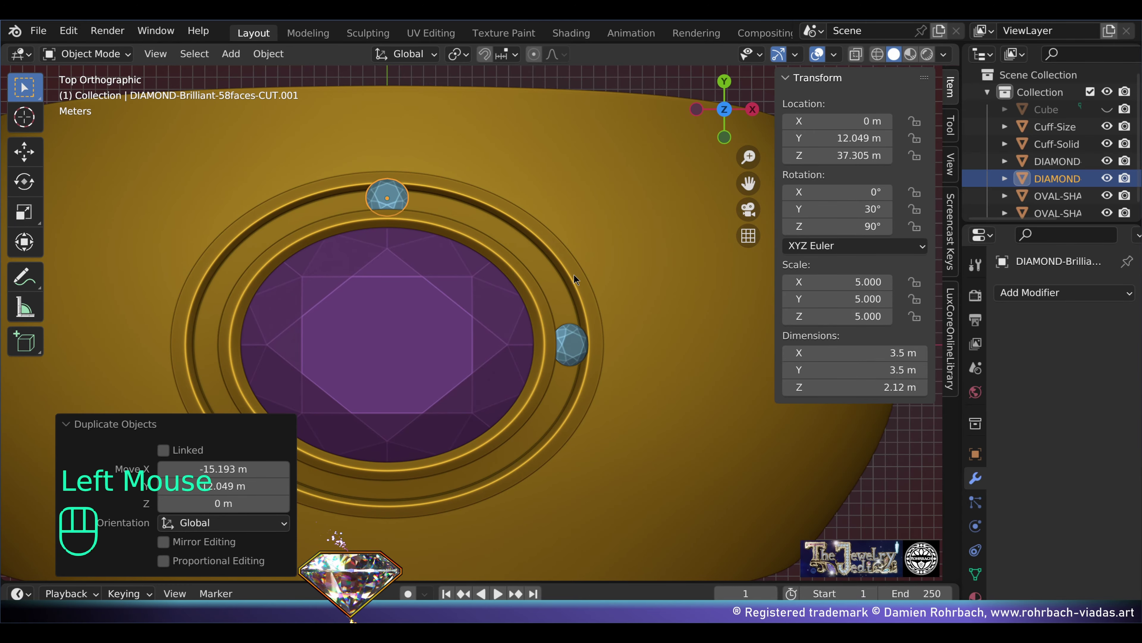
# Step: Set the duplicated diamond's Y rotation to 45°
pyautogui.press('KP_Decimal')
pyautogui.scroll(-1, 568, 370)
pyautogui.scroll(-1, 568, 370)
pyautogui.moveTo(567, 370); pyautogui.dragTo(306, 180, button='middle')
pyautogui.moveTo(854, 209); pyautogui.dragTo(873, 209)
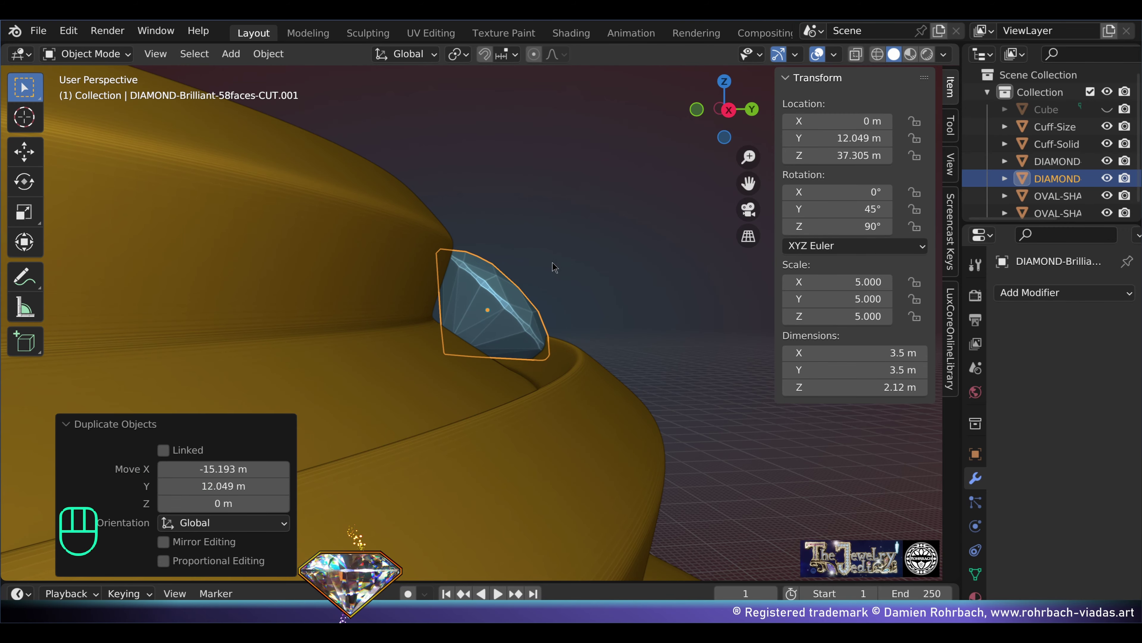
# Step: In right view, move the diamond -0.07279 m in Y and -0.20331 m in Z, then rotate it about -2.5°
pyautogui.moveTo(558, 270); pyautogui.dragTo(557, 222, button='middle')
pyautogui.hotkey('alt', 'z')
pyautogui.scroll(1, 557, 223)
pyautogui.press('g')
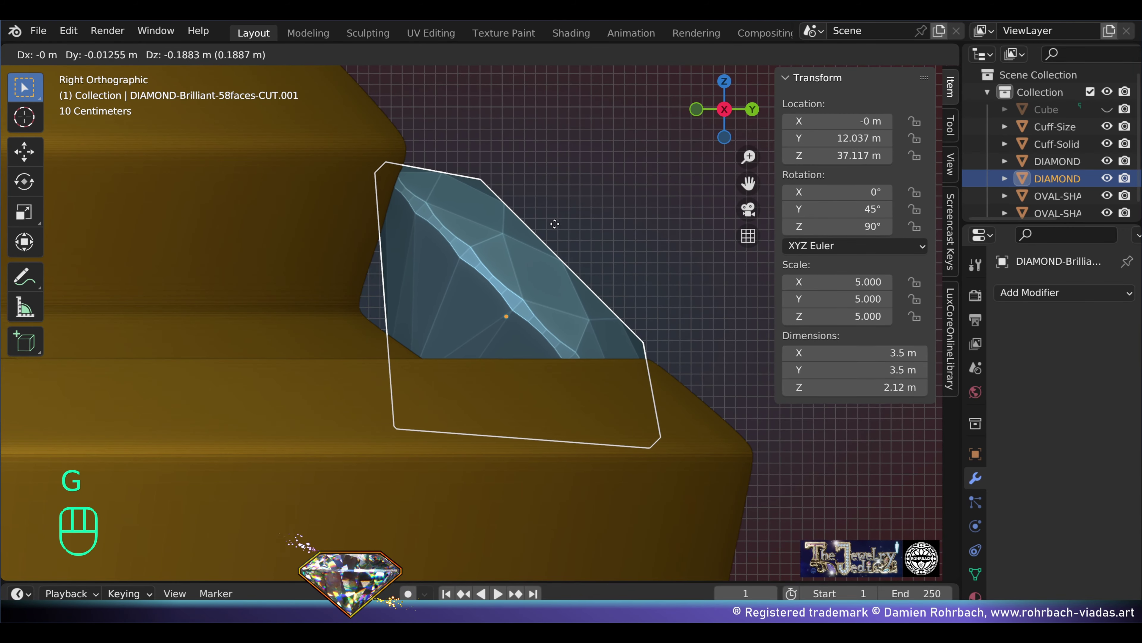
pyautogui.click(548, 225)
pyautogui.press('r')
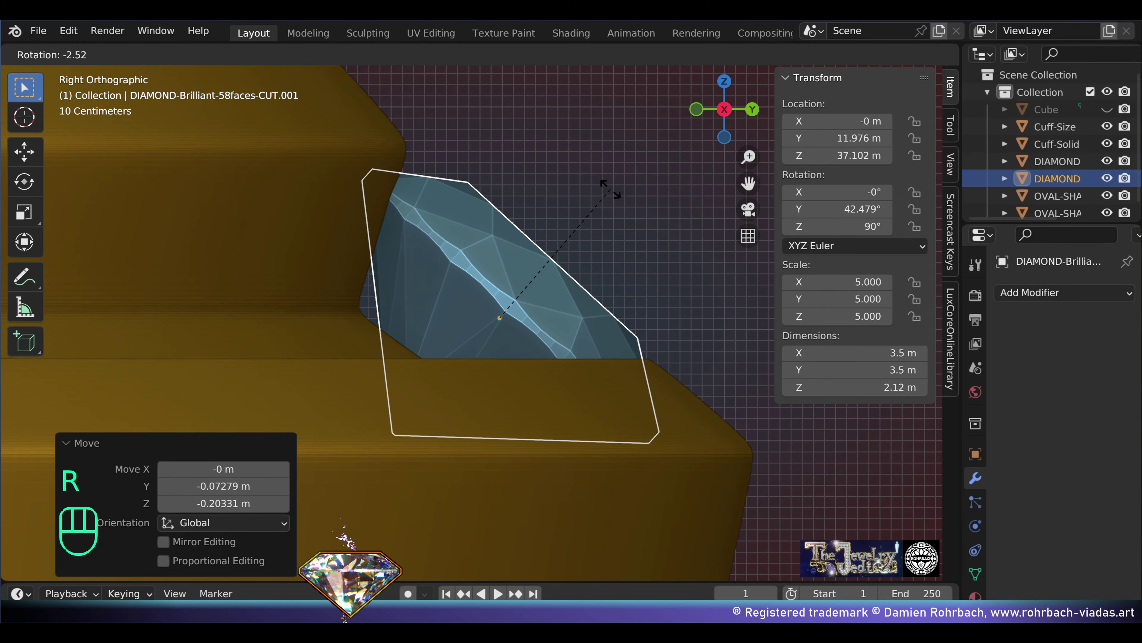
pyautogui.click(617, 192)
# Step: Edit the setting's mesh in right view, select the lower tier's upper rim loops and widen them slightly along Y
pyautogui.moveTo(617, 192); pyautogui.dragTo(617, 257, button='middle')
pyautogui.scroll(-1, 617, 257)
pyautogui.scroll(-2, 617, 257)
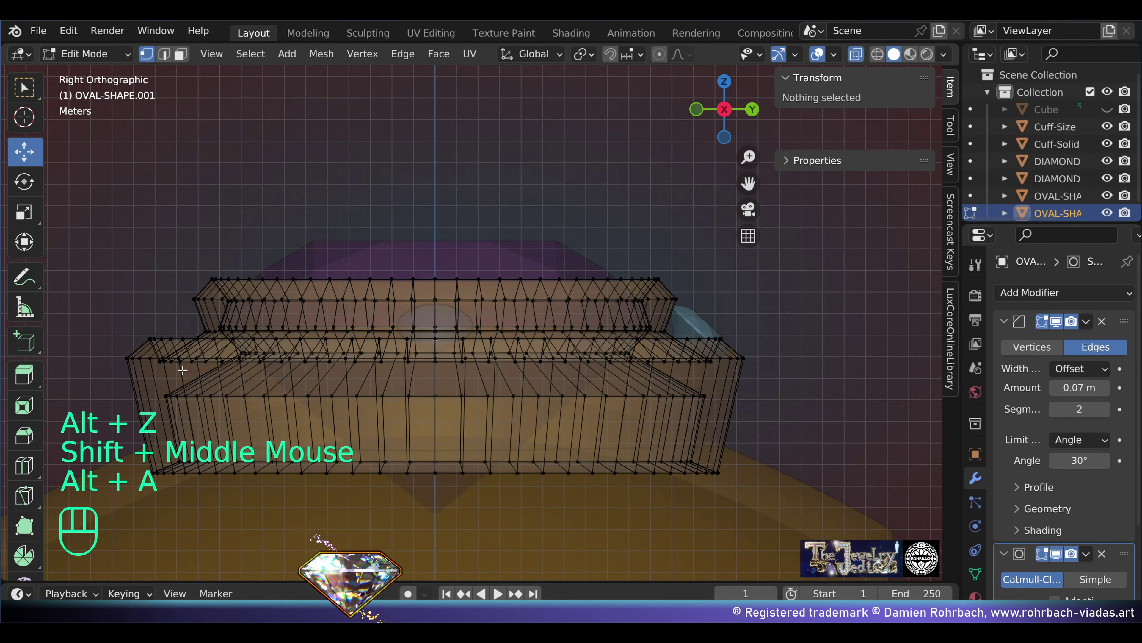
pyautogui.press('b')
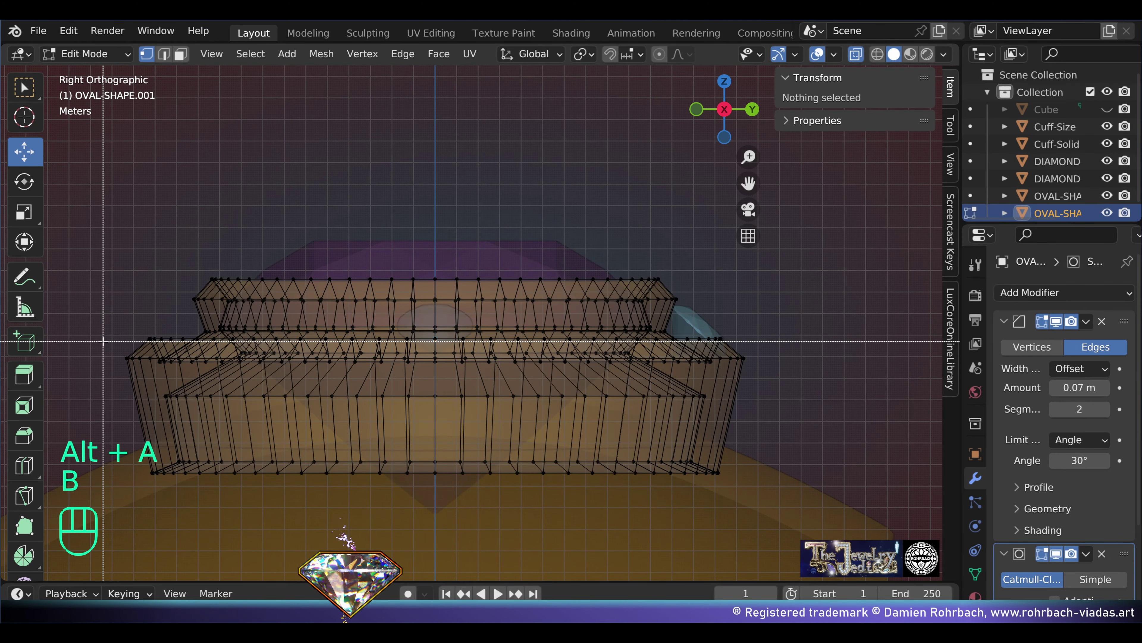
pyautogui.moveTo(104, 334); pyautogui.dragTo(820, 364)
pyautogui.scroll(2, 585, 351)
pyautogui.keyDown('shift'); pyautogui.moveTo(819, 365); pyautogui.dragTo(482, 338, button='middle'); pyautogui.keyUp('shift')
pyautogui.scroll(2, 561, 306)
pyautogui.press('s')
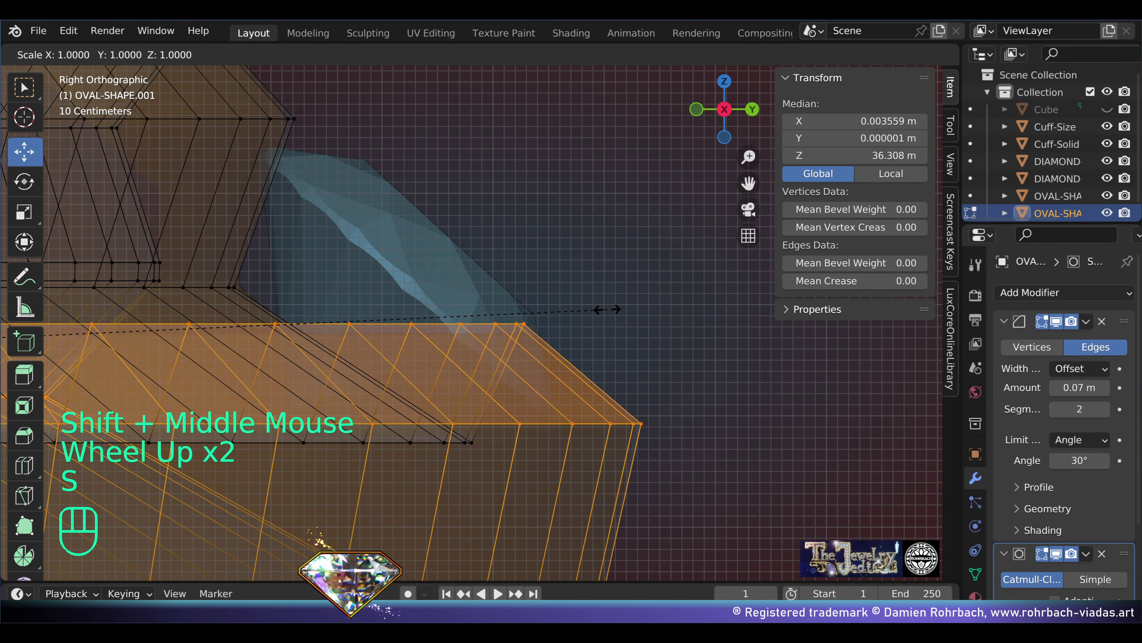
pyautogui.press('y')
pyautogui.click(653, 309)
pyautogui.keyDown('shift'); pyautogui.moveTo(652, 309); pyautogui.dragTo(552, 261, button='middle'); pyautogui.keyUp('shift')
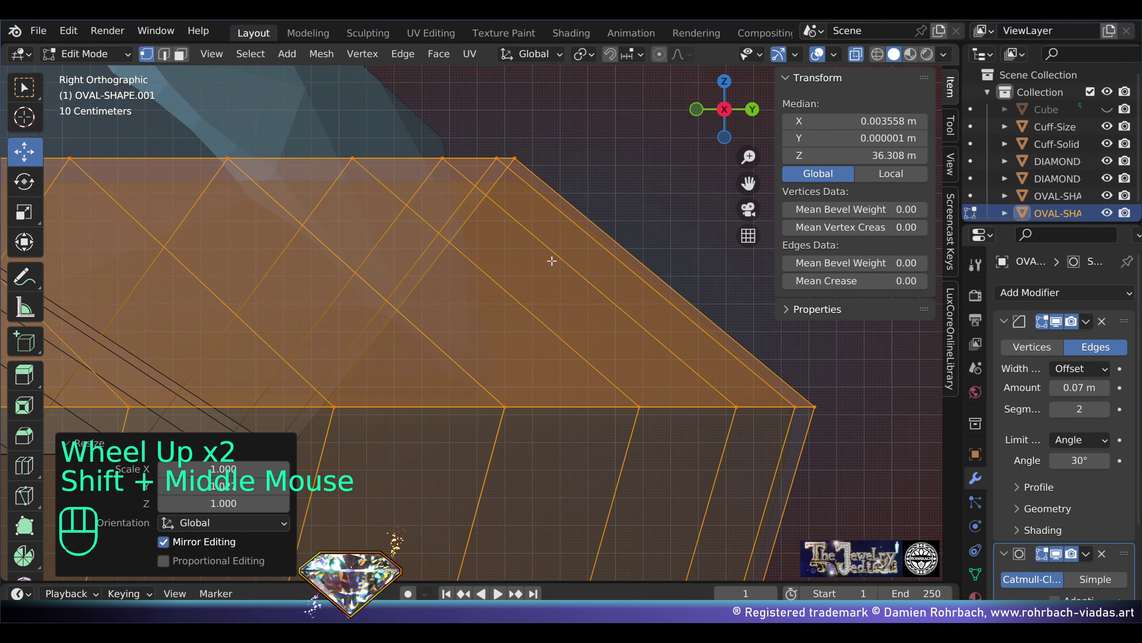
# Step: Scale the selected lower rim loops by 1.035 along Y
pyautogui.hotkey('alt', 'z')
pyautogui.hotkey('alt', 'z')
pyautogui.scroll(2, 584, 279)
pyautogui.scroll(-3, 585, 279)
pyautogui.press('s')
pyautogui.press('y')
pyautogui.click(625, 306)
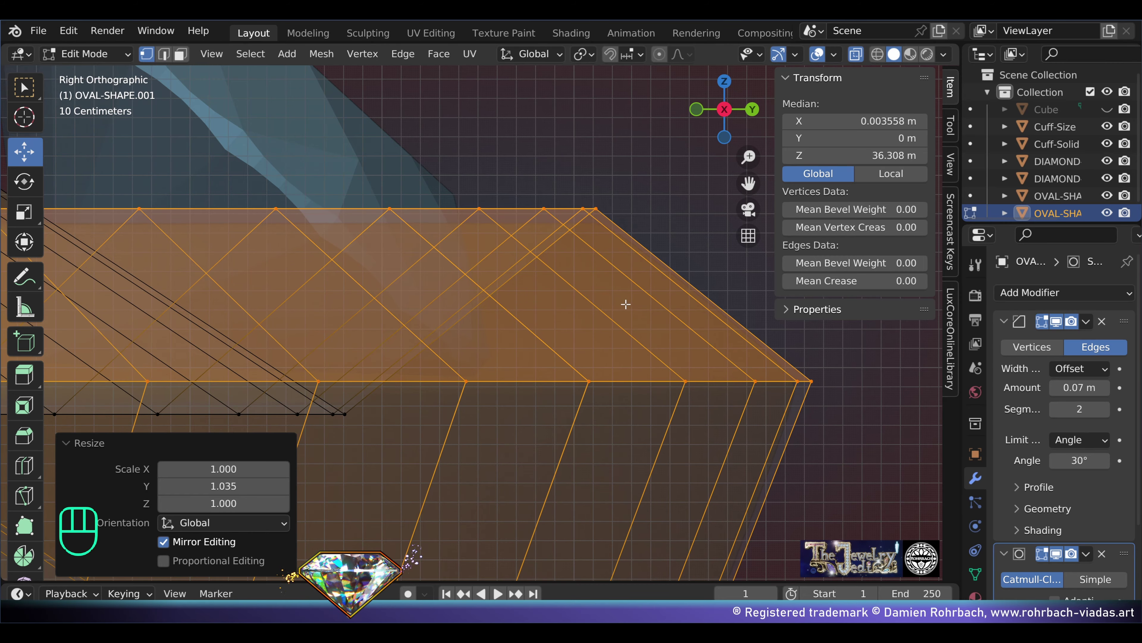
# Step: Widen the loop at the bottom of the diamond groove slightly along Y
pyautogui.scroll(-2, 614, 299)
pyautogui.scroll(2, 614, 300)
pyautogui.press('s')
pyautogui.press('y')
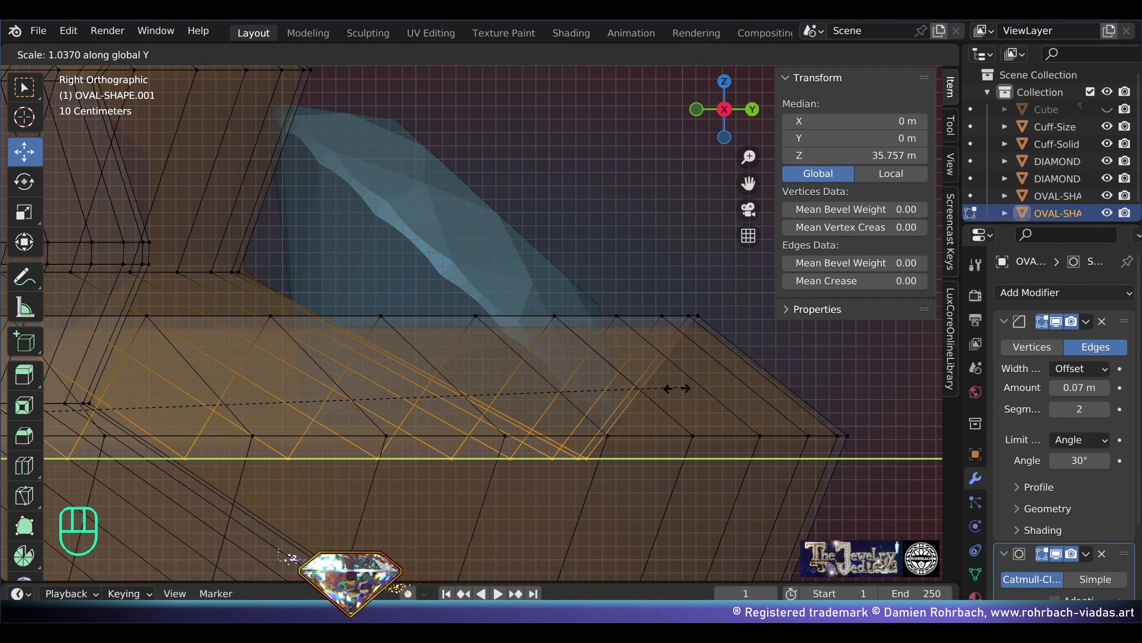
pyautogui.click(654, 387)
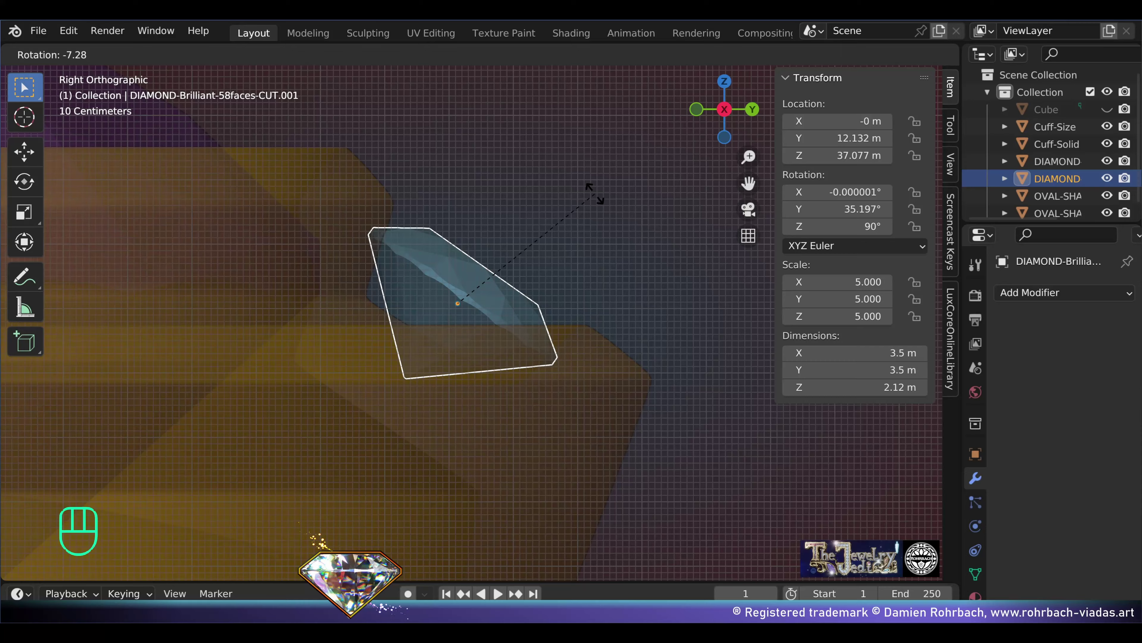
# Step: Rotate the diamond -7.28° in right view and move it to Y 12.247 m, Z 37.185 m so it sits in the groove
pyautogui.click(598, 191)
pyautogui.press('g')
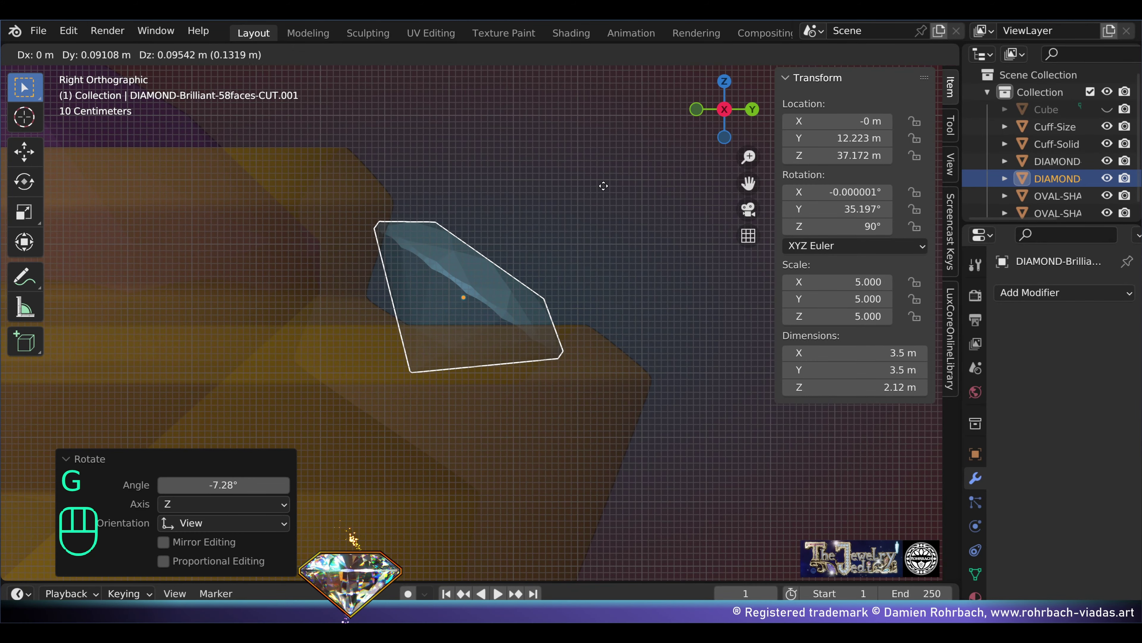
pyautogui.click(612, 187)
pyautogui.hotkey('alt', 'z')
pyautogui.moveTo(611, 188); pyautogui.dragTo(610, 255, button='middle')
pyautogui.scroll(-2, 604, 293)
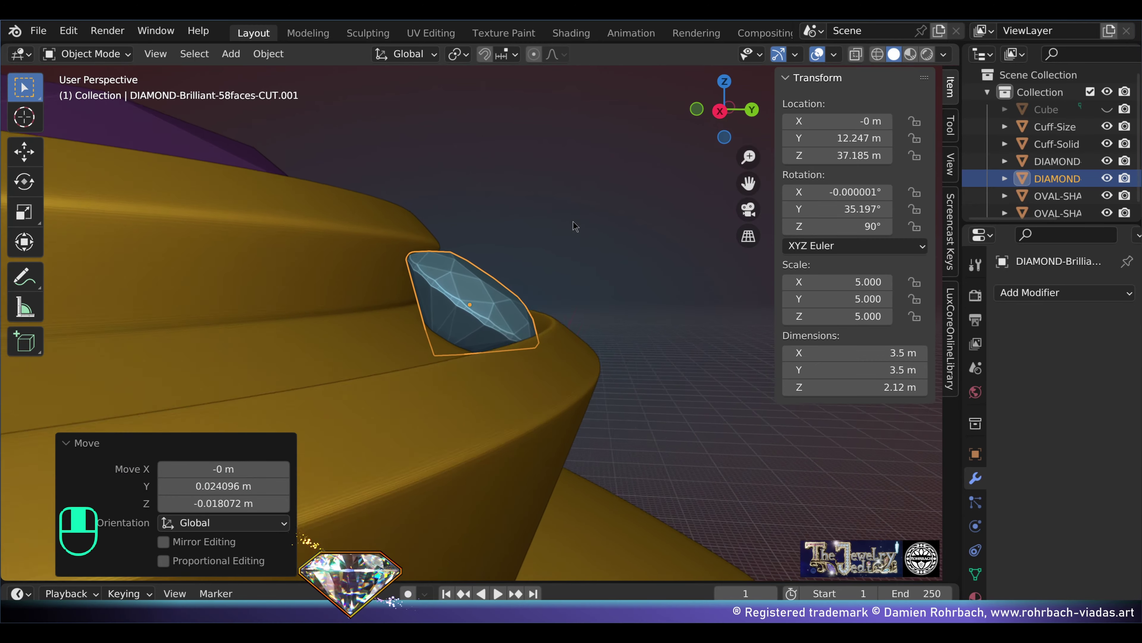
pyautogui.scroll(2, 577, 306)
pyautogui.moveTo(577, 306)
pyautogui.mouseDown(button='middle')
pyautogui.moveTo(533, 357)
pyautogui.moveTo(558, 356)
pyautogui.moveTo(588, 318)
pyautogui.mouseUp(button='middle')
pyautogui.scroll(-2, 558, 356)
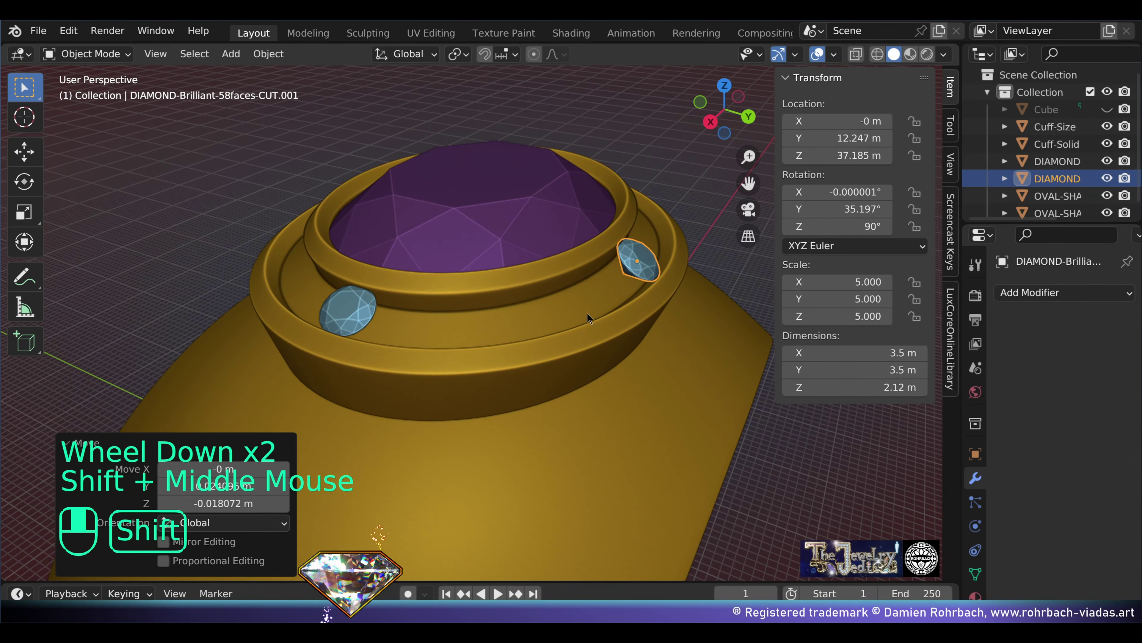
# Step: Mirror the diamond at the setting's Y end about the oval on the X axis, and the diamond at its X end on the Y axis
pyautogui.rightClick(634, 335)
pyautogui.press('KP_7')
pyautogui.click(374, 179)
pyautogui.click(1064, 293)
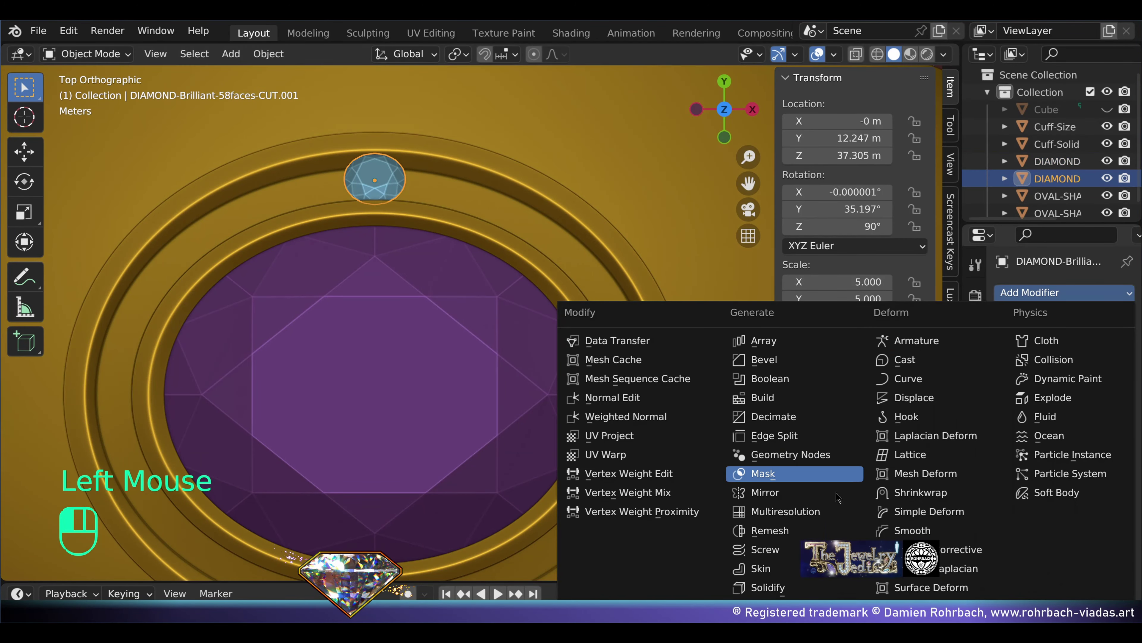
pyautogui.click(795, 492)
pyautogui.click(1101, 410)
pyautogui.click(515, 384)
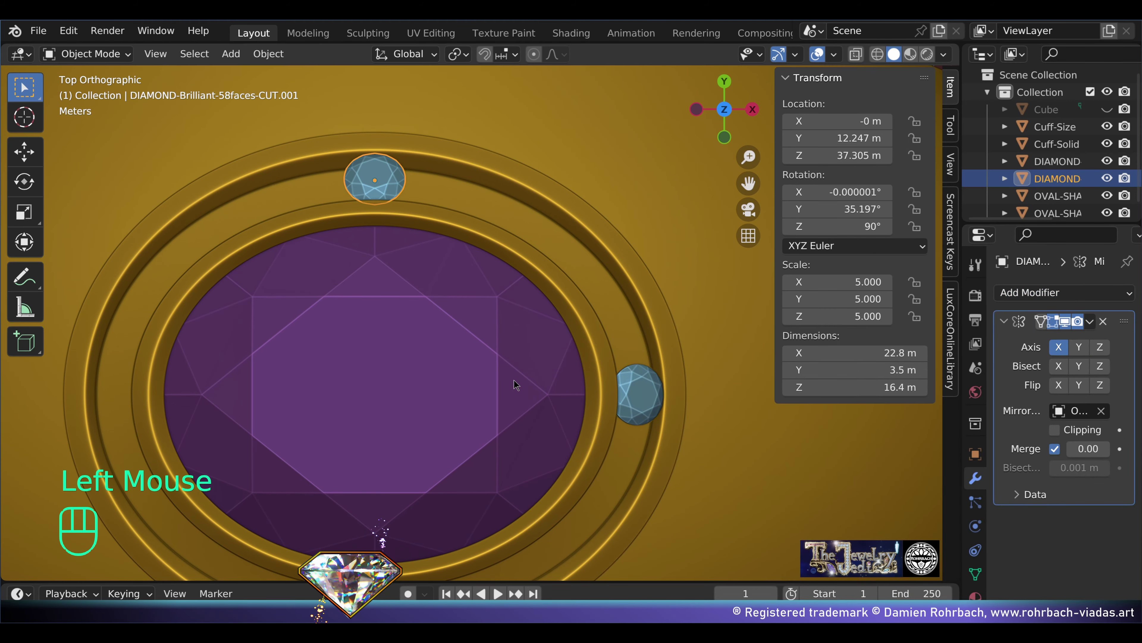
pyautogui.click(1079, 346)
pyautogui.scroll(-2, 444, 229)
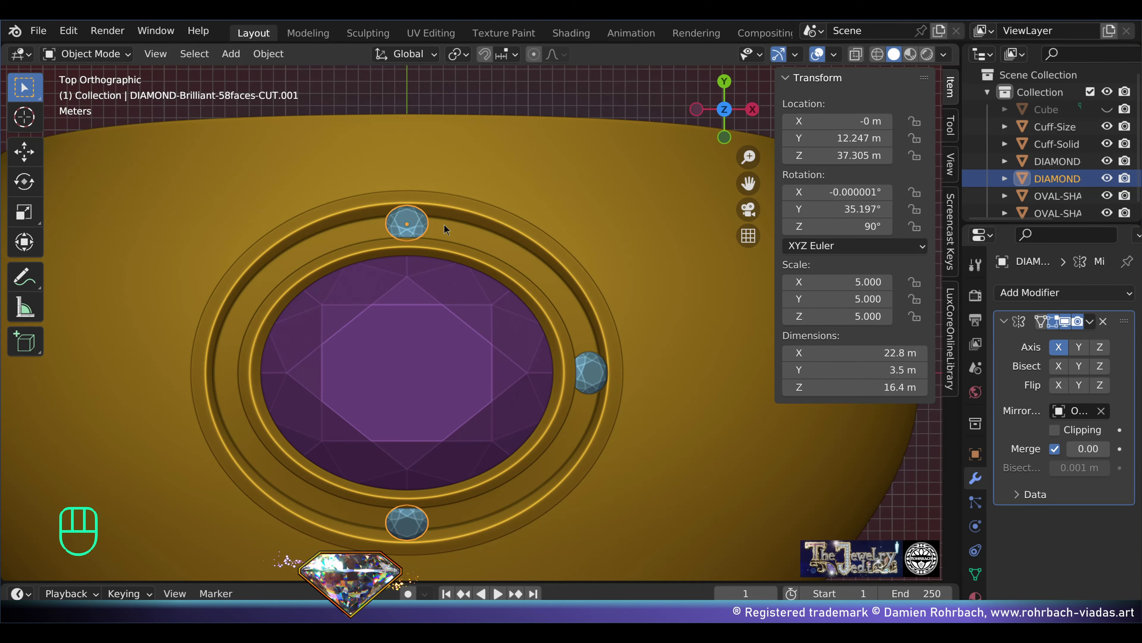
pyautogui.click(603, 378)
pyautogui.click(1079, 346)
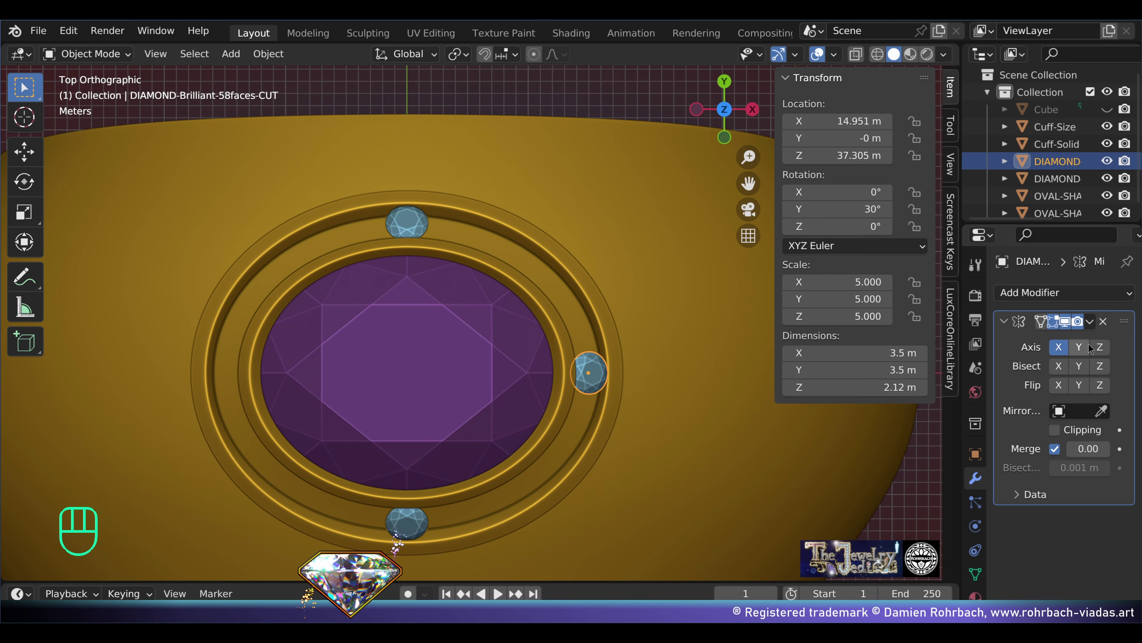
# Step: Duplicate the Y-end diamond 3.5287 m in X and -0.3272 m in Y, and add the Y axis to the copy's Mirror modifier
pyautogui.scroll(3, 558, 284)
pyautogui.hotkey('shift', 'd')
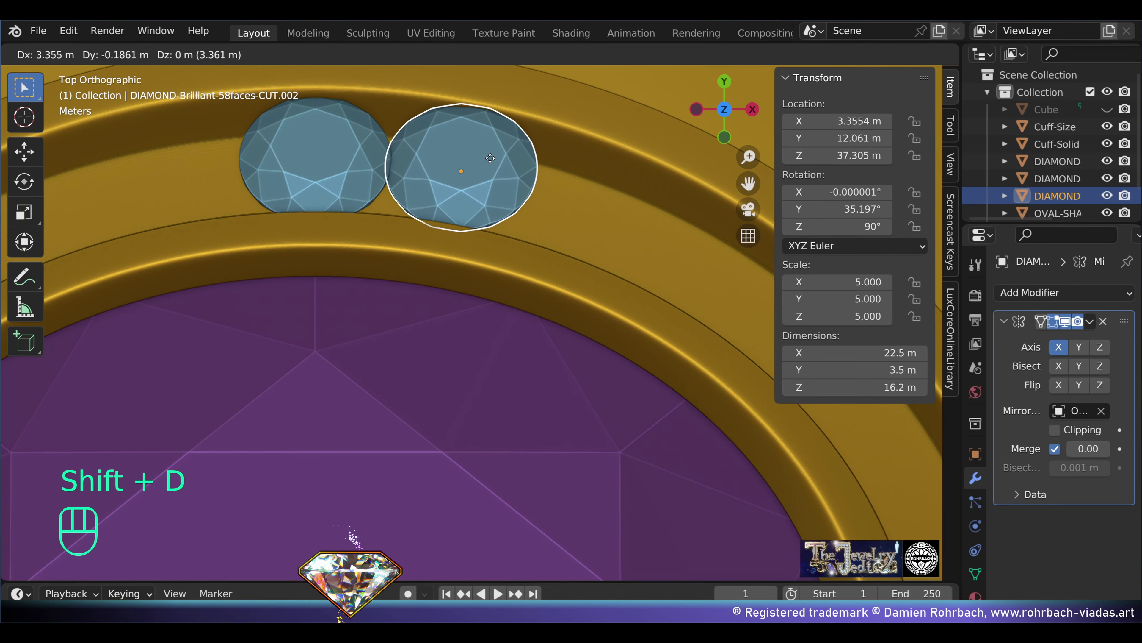
pyautogui.click(470, 180)
pyautogui.click(1079, 346)
pyautogui.scroll(-4, 490, 239)
# Step: Rotate the copied diamond to 79.38° about Z and move it -0.026384 m in X and 0.002399 m in Y, close to its neighbour
pyautogui.scroll(3, 491, 238)
pyautogui.keyDown('shift'); pyautogui.moveTo(490, 243); pyautogui.dragTo(492, 248, button='middle'); pyautogui.keyUp('shift')
pyautogui.scroll(3, 490, 234)
pyautogui.scroll(1, 522, 220)
pyautogui.press('r')
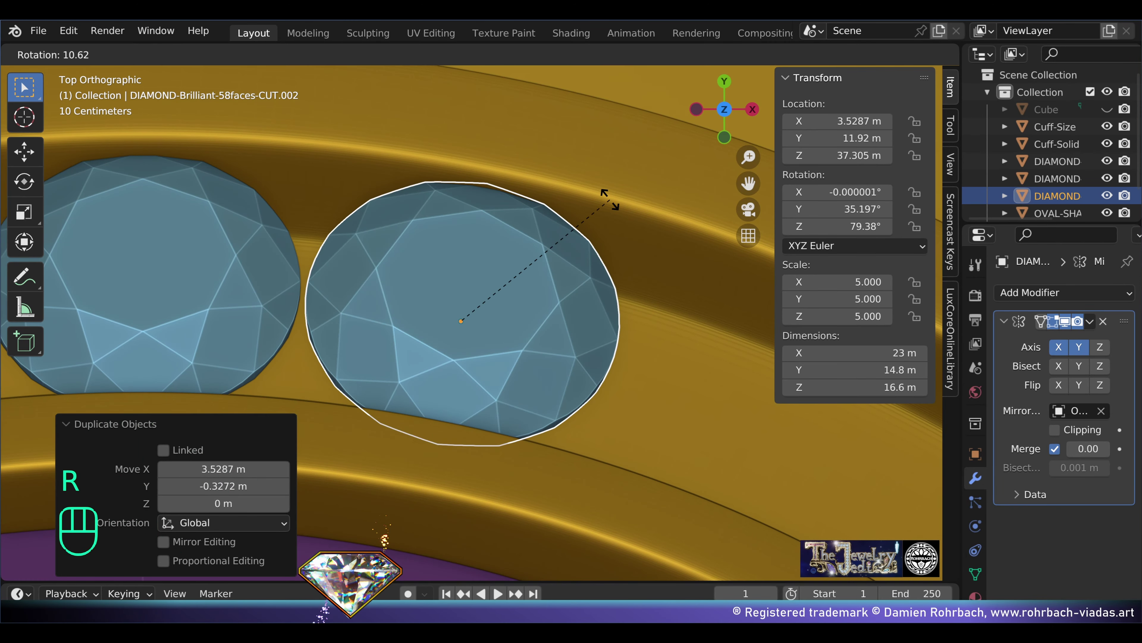
pyautogui.click(607, 192)
pyautogui.press('g')
pyautogui.click(371, 275)
pyautogui.scroll(-2, 371, 275)
pyautogui.scroll(2, 371, 275)
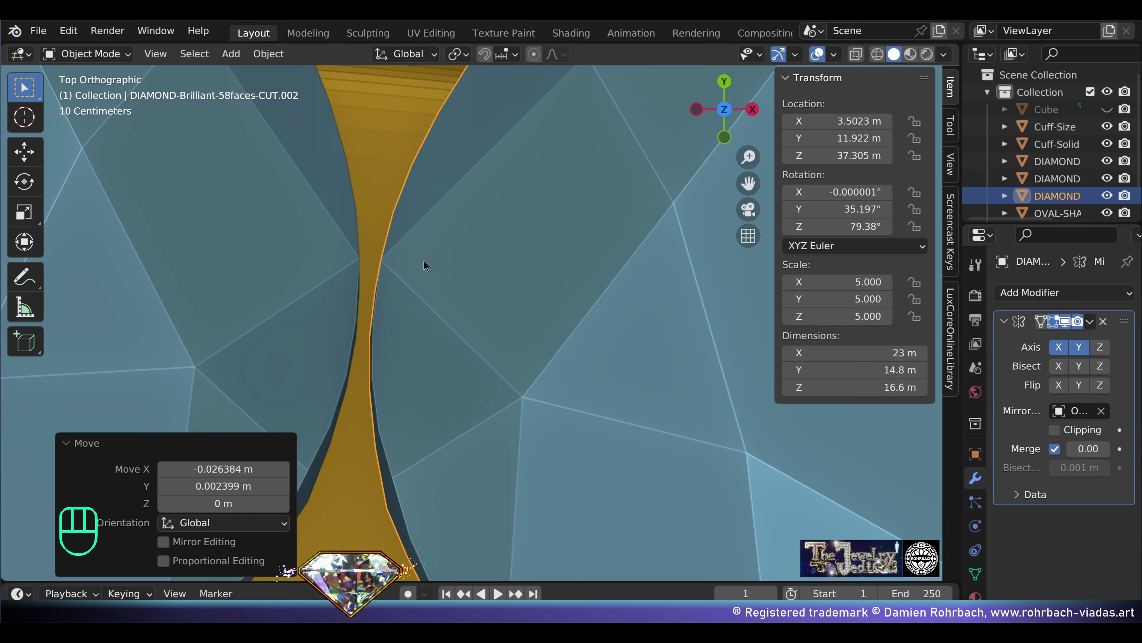
pyautogui.scroll(-4, 402, 300)
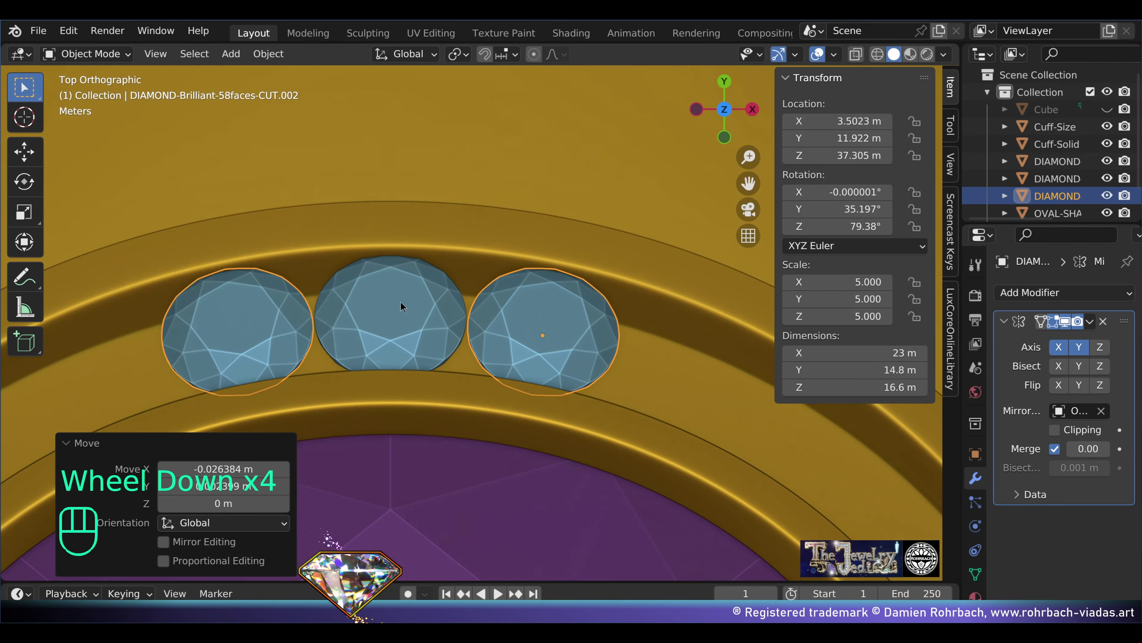
# Step: Duplicate the diamond along the groove, offset 3.4395 m in X and -1.1963 m in Y
pyautogui.keyDown('shift'); pyautogui.moveTo(401, 306); pyautogui.dragTo(309, 266, button='middle'); pyautogui.keyUp('shift')
pyautogui.scroll(2, 310, 267)
pyautogui.hotkey('shift', 'd')
pyautogui.click(599, 315)
# Step: Rotate the new copy to 65.059° about Z and move it close to its neighbour within the groove
pyautogui.scroll(3, 605, 153)
pyautogui.press('r')
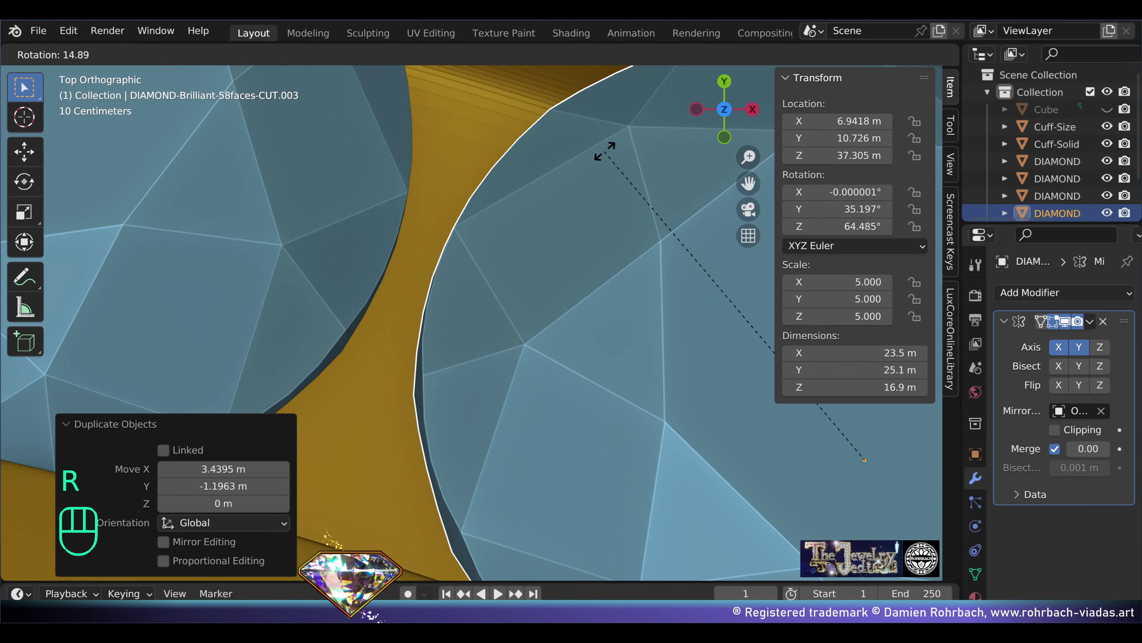
pyautogui.click(623, 160)
pyautogui.press('g')
pyautogui.click(503, 262)
pyautogui.scroll(-2, 504, 262)
# Step: Duplicate the diamond further around the groove, offset 3.01 m in X and -1.7643 m in Y
pyautogui.keyDown('shift'); pyautogui.moveTo(504, 262); pyautogui.dragTo(342, 252, button='middle'); pyautogui.keyUp('shift')
pyautogui.scroll(2, 405, 270)
pyautogui.scroll(3, 337, 250)
pyautogui.hotkey('shift', 'd')
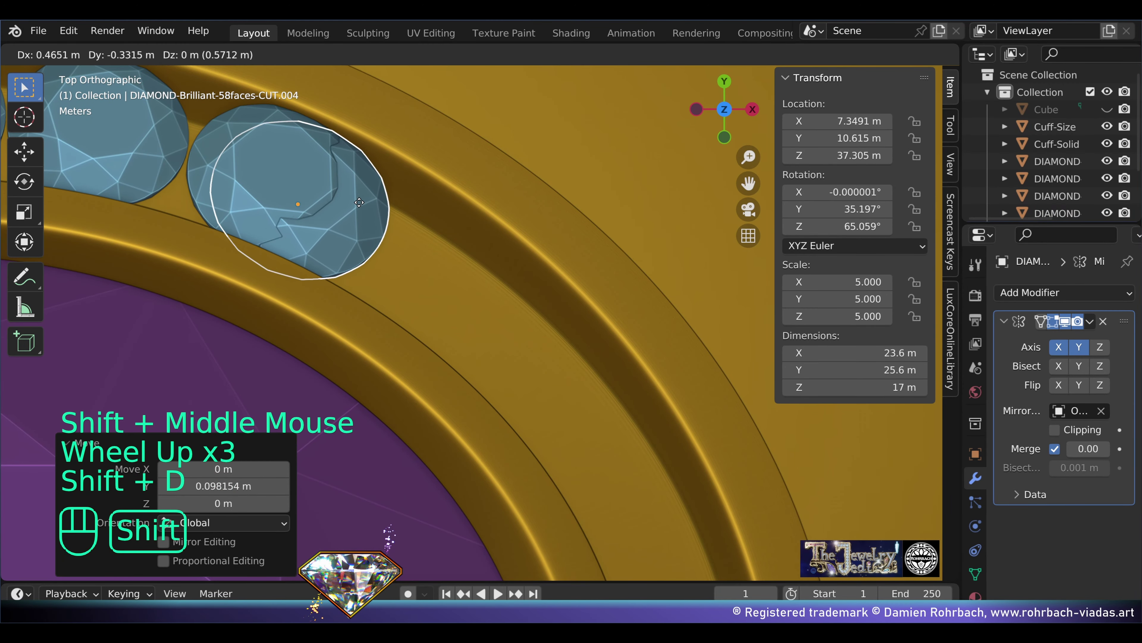
pyautogui.click(464, 262)
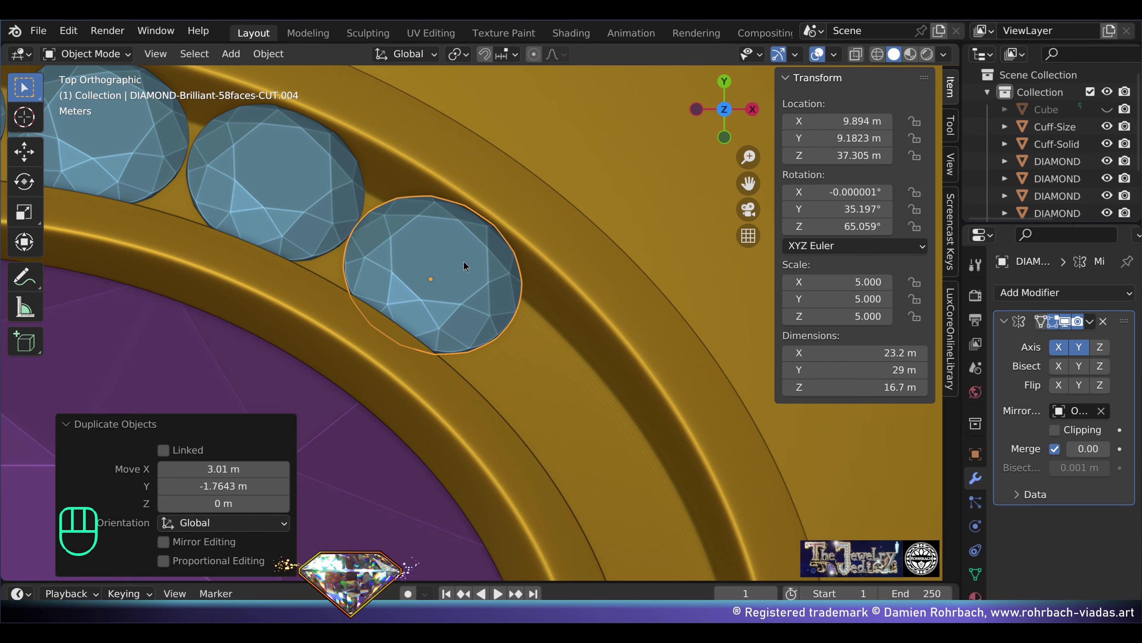
# Step: Rotate this copy to 53.834° about Z and move it 0.043832 m in X and about -0.005 m in Y
pyautogui.keyDown('shift'); pyautogui.moveTo(463, 261); pyautogui.dragTo(499, 324, button='middle'); pyautogui.keyUp('shift')
pyautogui.scroll(2, 499, 324)
pyautogui.press('r')
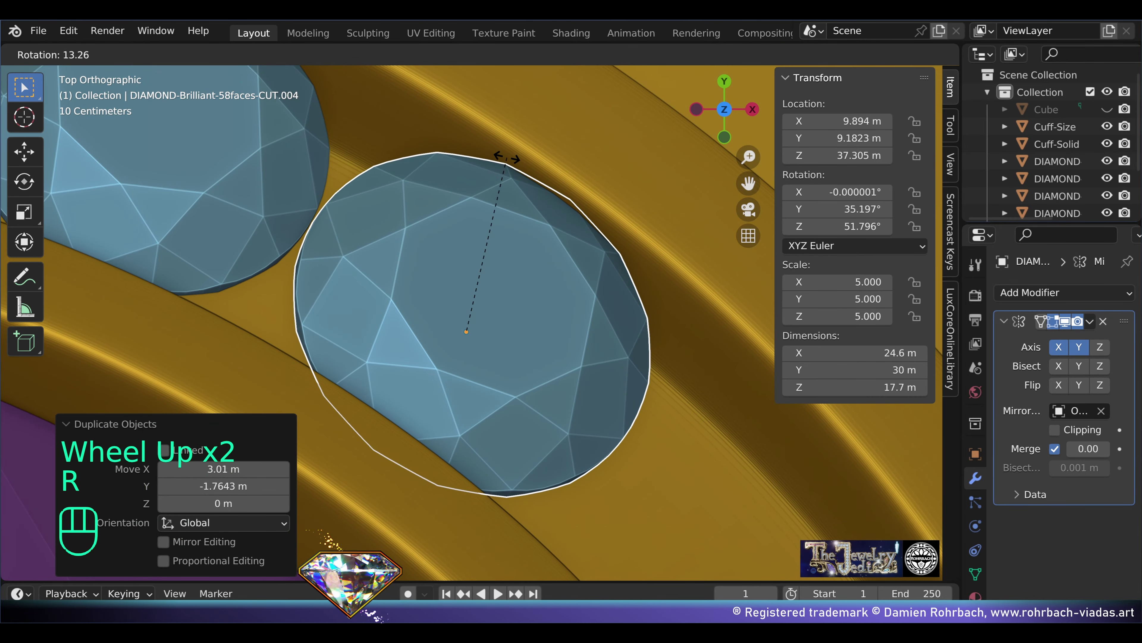
pyautogui.click(502, 155)
pyautogui.press('g')
pyautogui.click(499, 162)
# Step: Move the diamond 0.058518 m in Y, check its seating in the groove from several angles and save the file
pyautogui.moveTo(499, 162); pyautogui.dragTo(440, 240, button='middle')
pyautogui.scroll(-3, 477, 289)
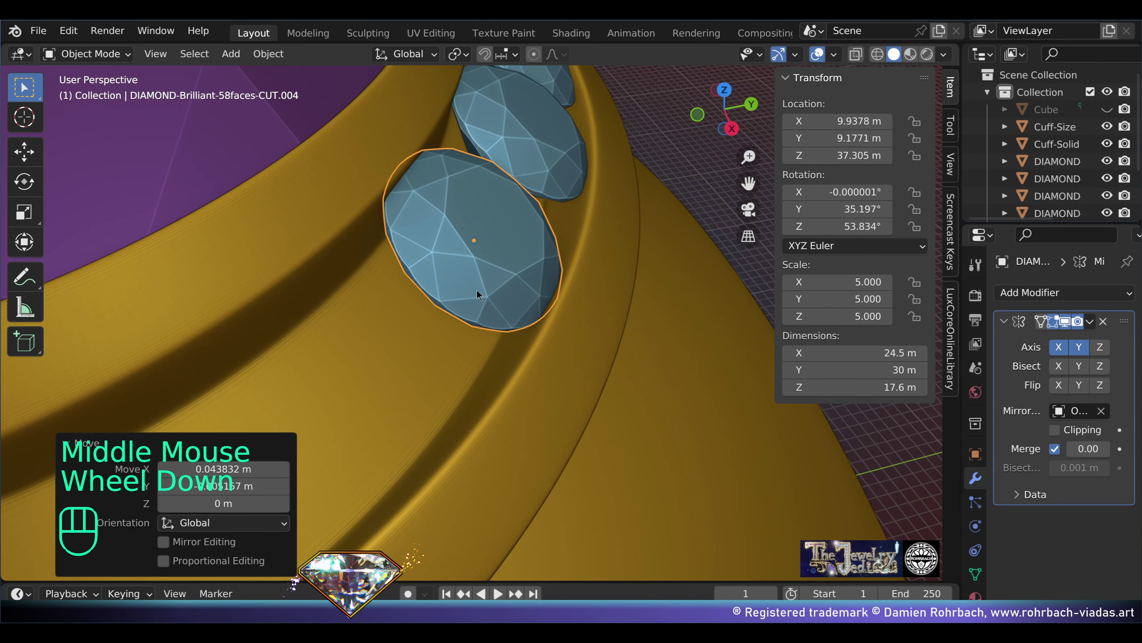
pyautogui.moveTo(477, 290); pyautogui.dragTo(504, 287, button='middle')
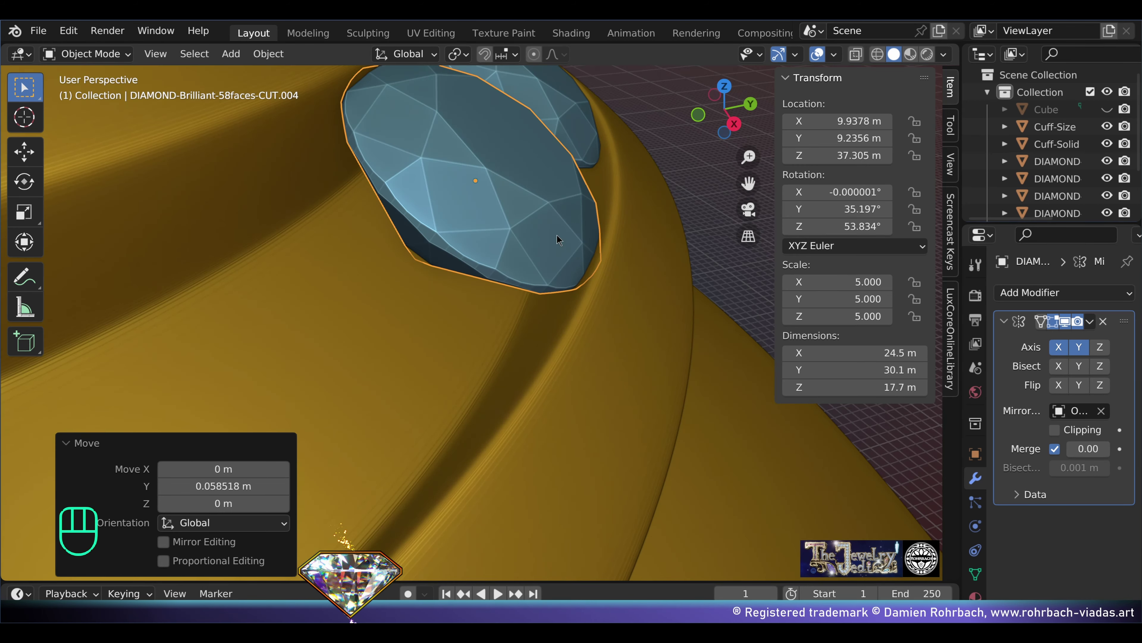
pyautogui.moveTo(513, 338); pyautogui.dragTo(530, 338, button='middle')
pyautogui.hotkey('ctrl', 's')
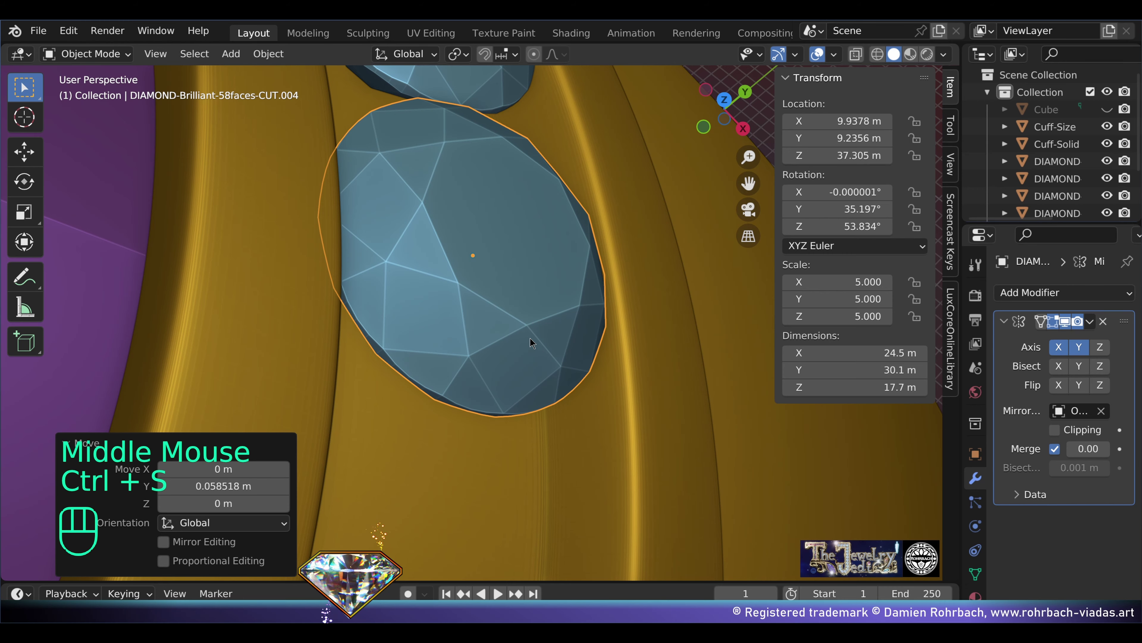
# Step: In top view, duplicate the diamond along the groove, offset about 2.2 m in X and -2.1 m in Y
pyautogui.press('KP_7')
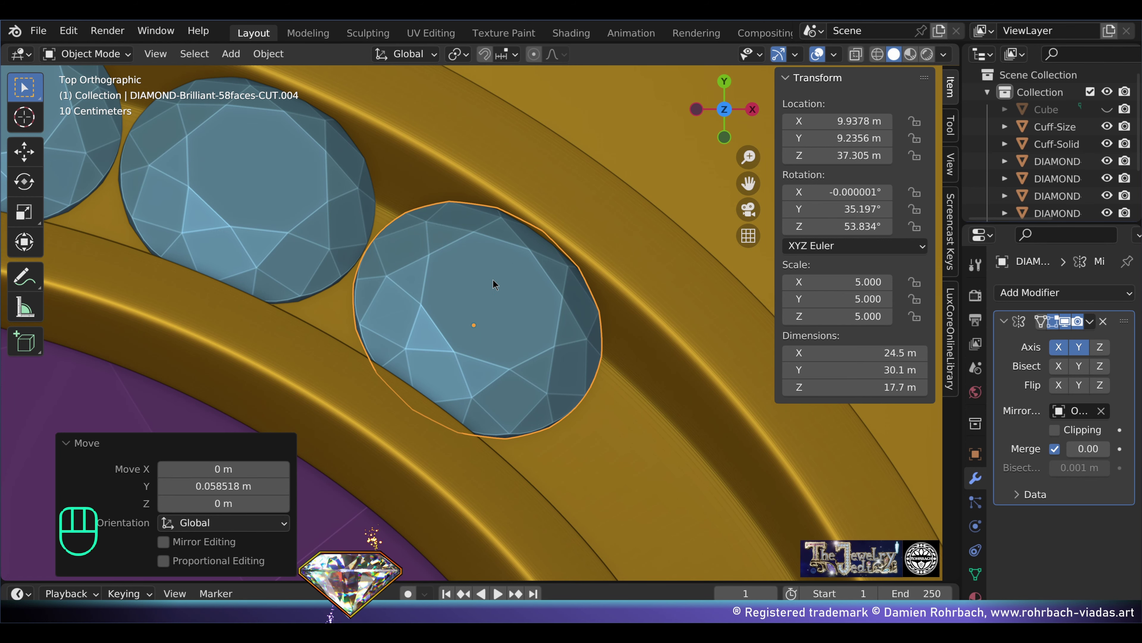
pyautogui.scroll(2, 489, 309)
pyautogui.hotkey('shift', 'd')
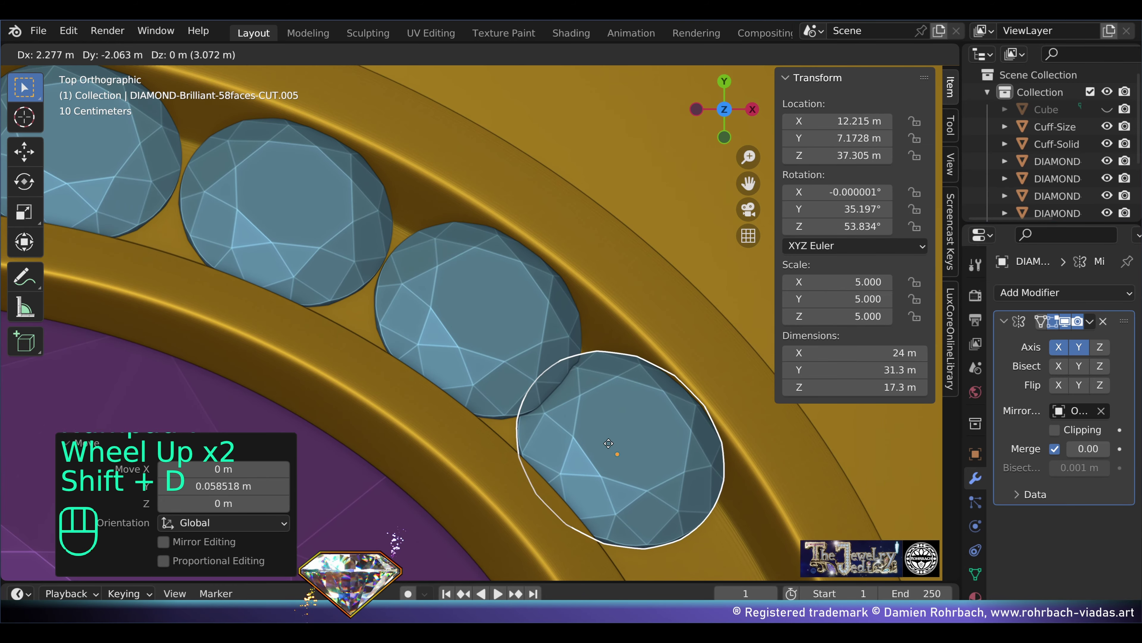
pyautogui.click(611, 441)
# Step: Rotate the copied diamond 29° and move it into the groove, refining its angle and position beside its neighbour
pyautogui.keyDown('shift'); pyautogui.moveTo(611, 441); pyautogui.dragTo(512, 306, button='middle'); pyautogui.keyUp('shift')
pyautogui.scroll(1, 512, 306)
pyautogui.press('r')
pyautogui.click(645, 208)
pyautogui.press('g')
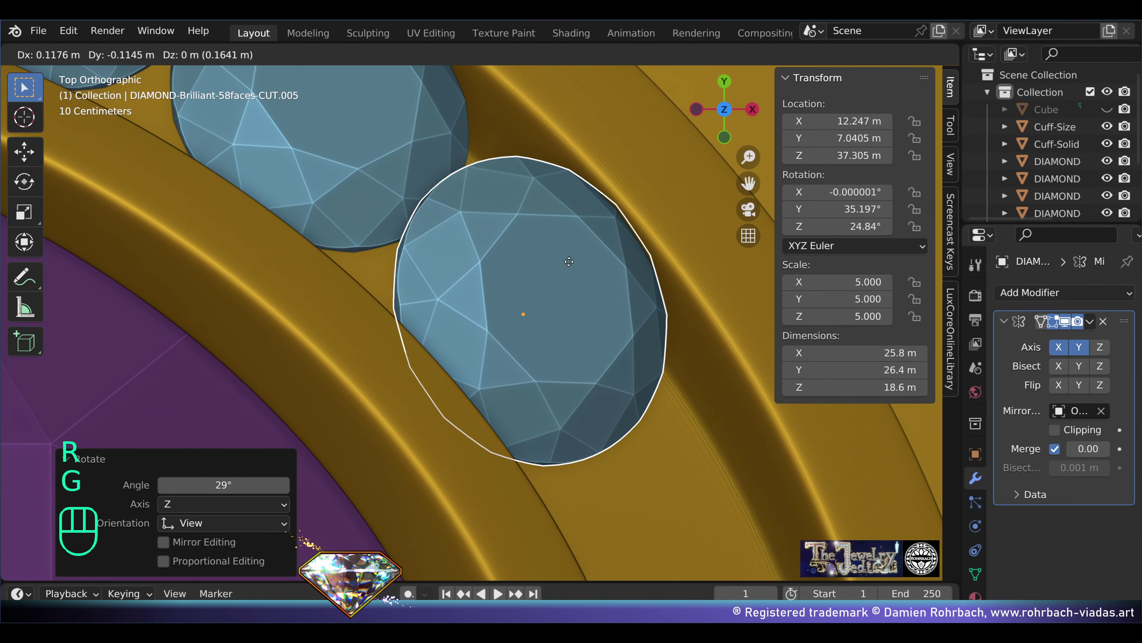
pyautogui.click(540, 315)
pyautogui.press('r')
pyautogui.click(566, 148)
pyautogui.press('g')
pyautogui.click(518, 397)
# Step: Examine how the last copied diamonds sit in the groove, from a low angle and from above
pyautogui.scroll(2, 517, 397)
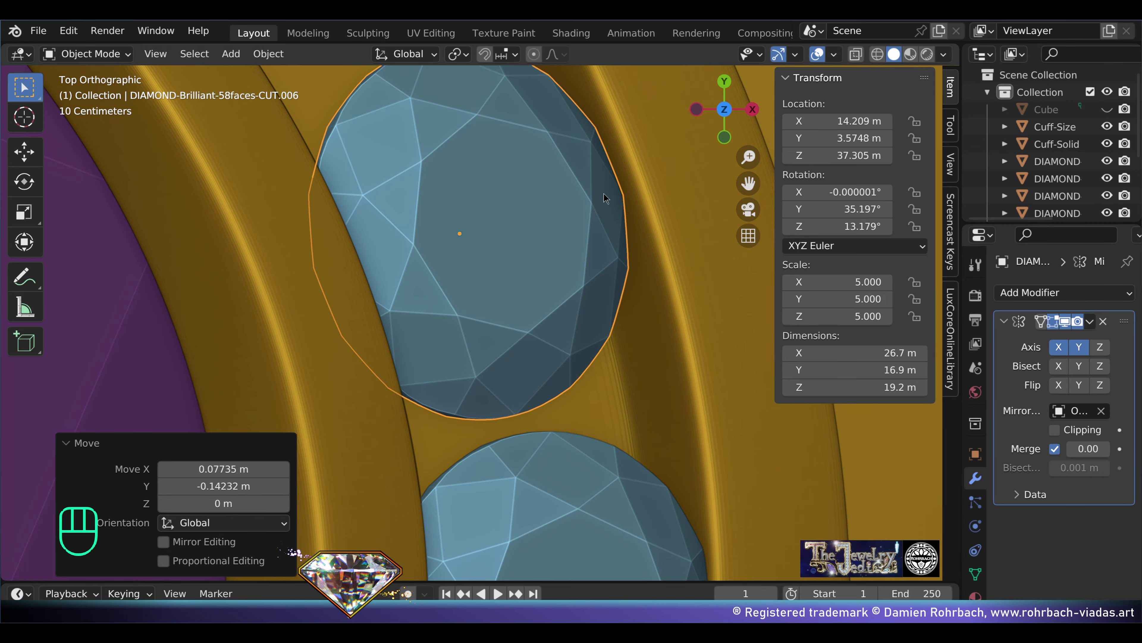
pyautogui.scroll(2, 603, 182)
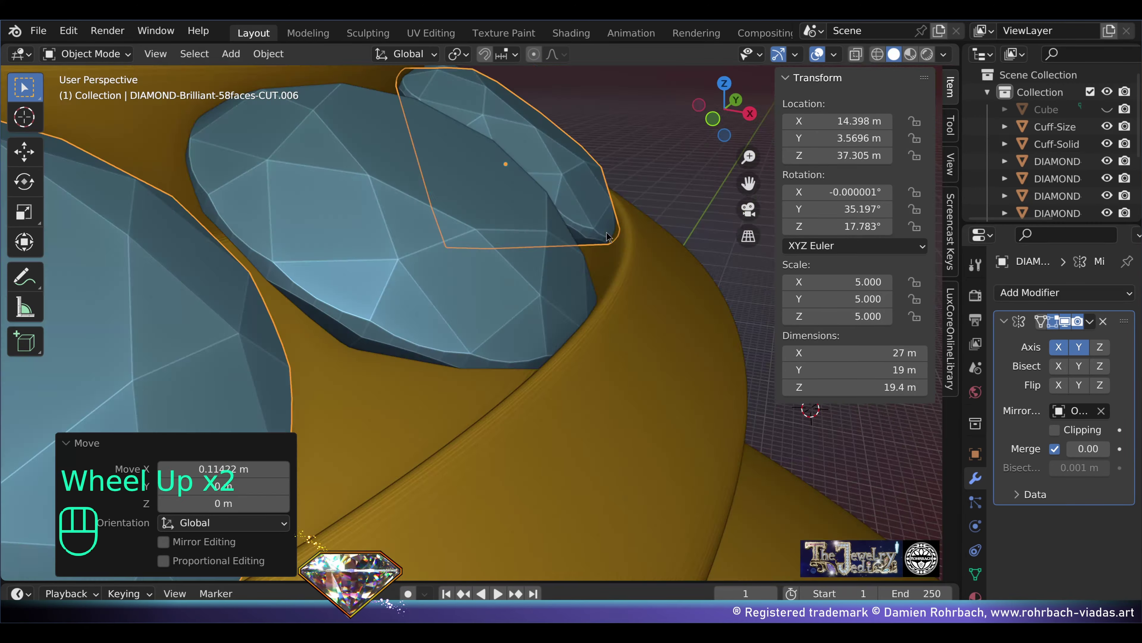
pyautogui.moveTo(585, 270); pyautogui.dragTo(472, 250, button='middle')
pyautogui.press('KP_7')
pyautogui.scroll(-3, 528, 316)
pyautogui.scroll(1, 472, 250)
pyautogui.scroll(1, 472, 250)
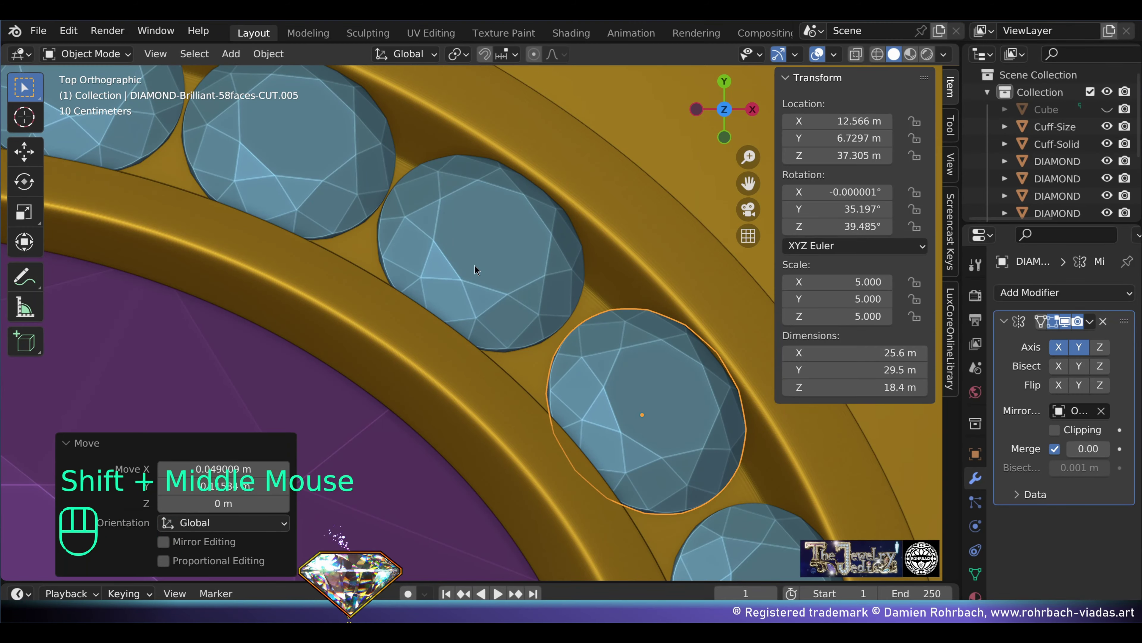
# Step: Rotate the diamond just before the last two copies by 1.65° and move it 0.040222 m in X and -0.052598 m in Y
pyautogui.rightClick(475, 269)
pyautogui.scroll(2, 475, 269)
pyautogui.press('r')
pyautogui.press('g')
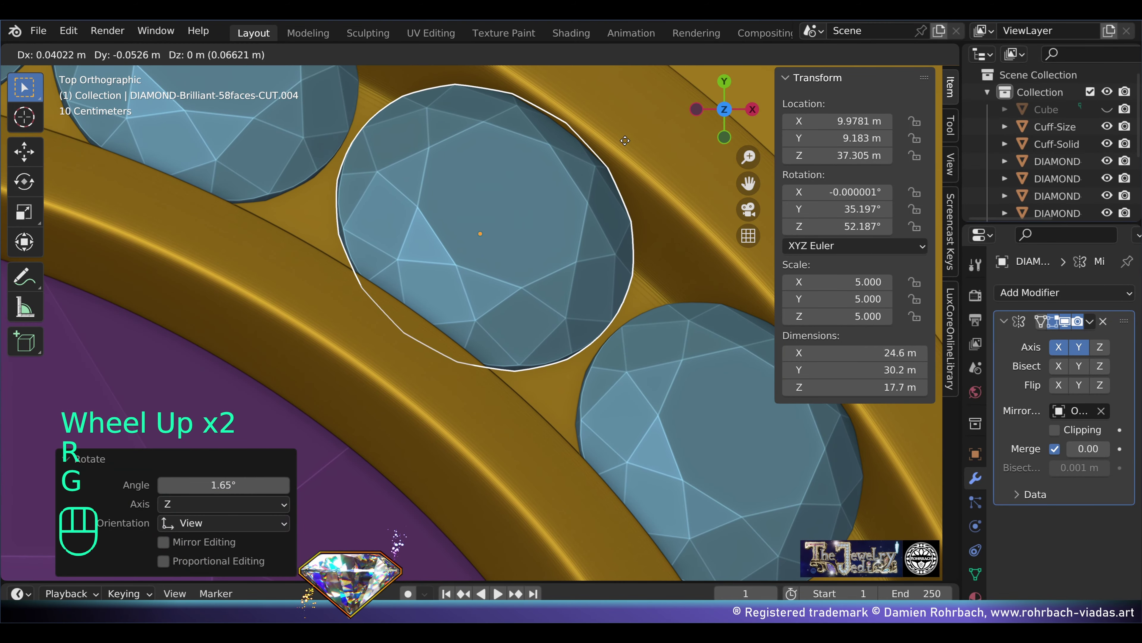
pyautogui.click(625, 141)
pyautogui.scroll(-3, 581, 167)
pyautogui.scroll(-2, 632, 384)
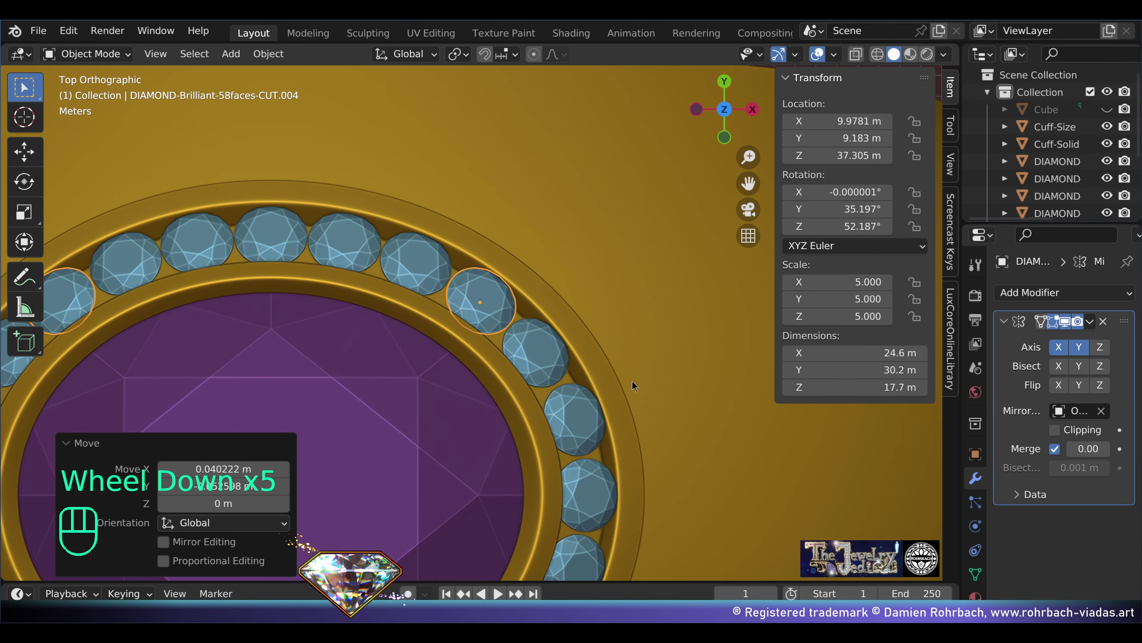
# Step: Deselect the diamonds and add a single centred loop cut around the outer rim of the setting's mesh
pyautogui.moveTo(632, 385); pyautogui.dragTo(642, 413, button='middle')
pyautogui.hotkey('alt', 'a')
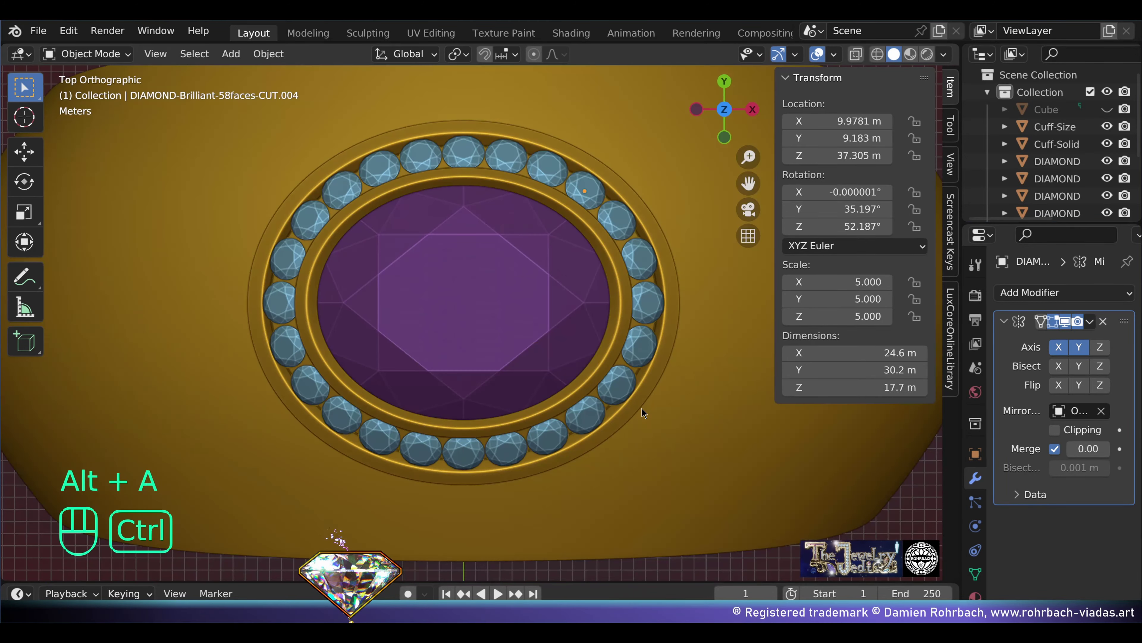
pyautogui.rightClick(594, 167)
pyautogui.press('Tab')
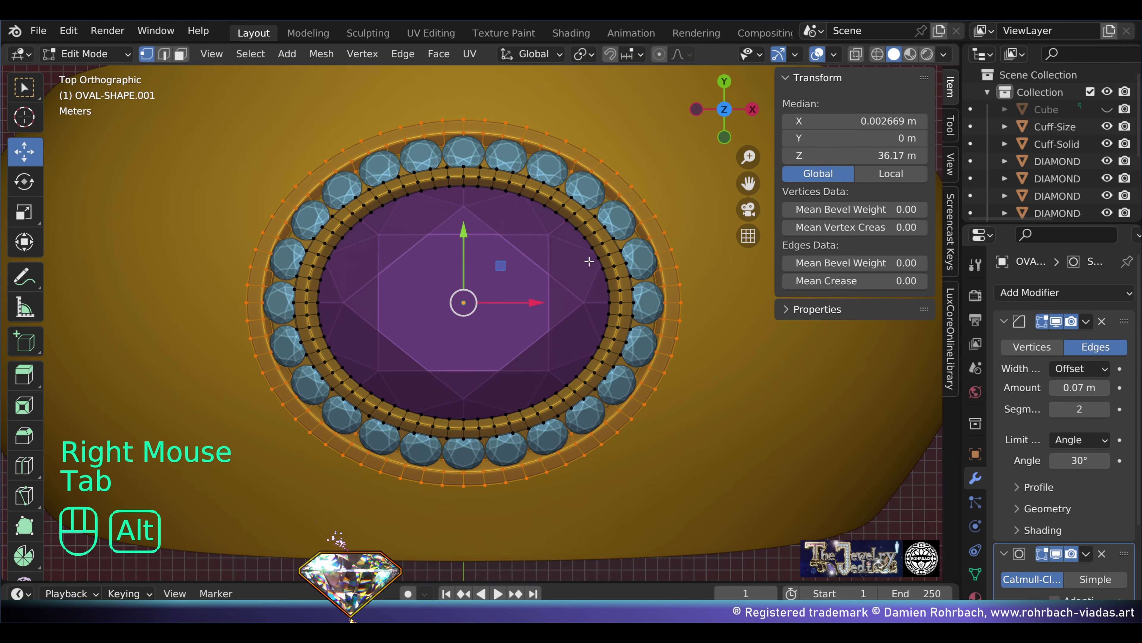
pyautogui.click(25, 466)
pyautogui.hotkey('alt', 'z')
pyautogui.click(661, 396)
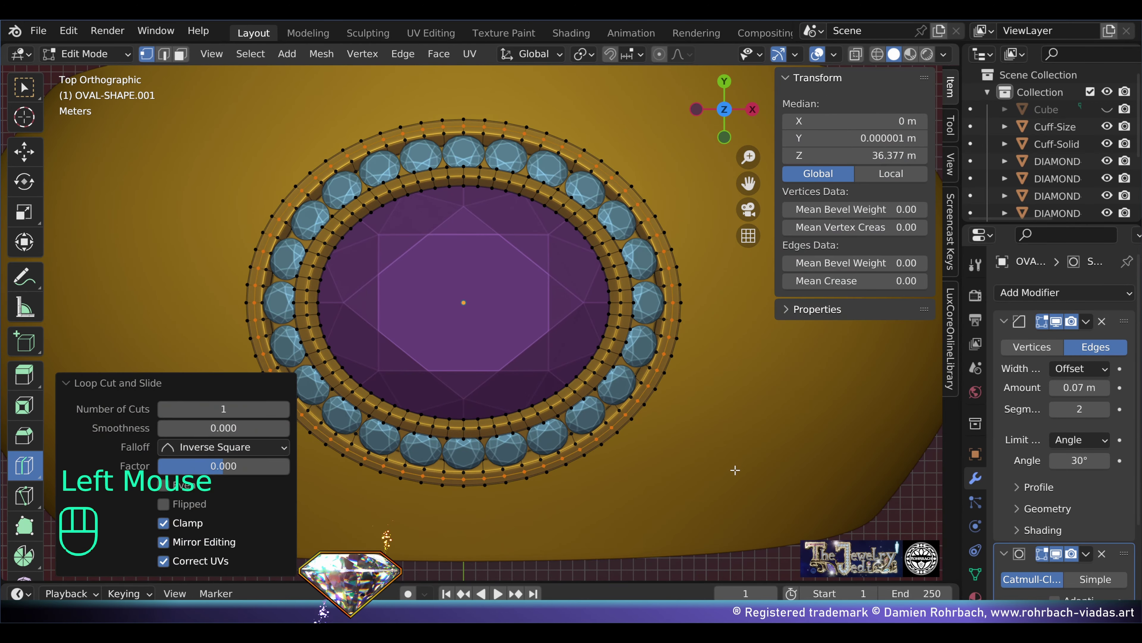
# Step: Duplicate the new rim loop in place, separate it by selection into its own object and leave Edit Mode
pyautogui.moveTo(735, 470); pyautogui.dragTo(584, 270, button='middle')
pyautogui.click(24, 152)
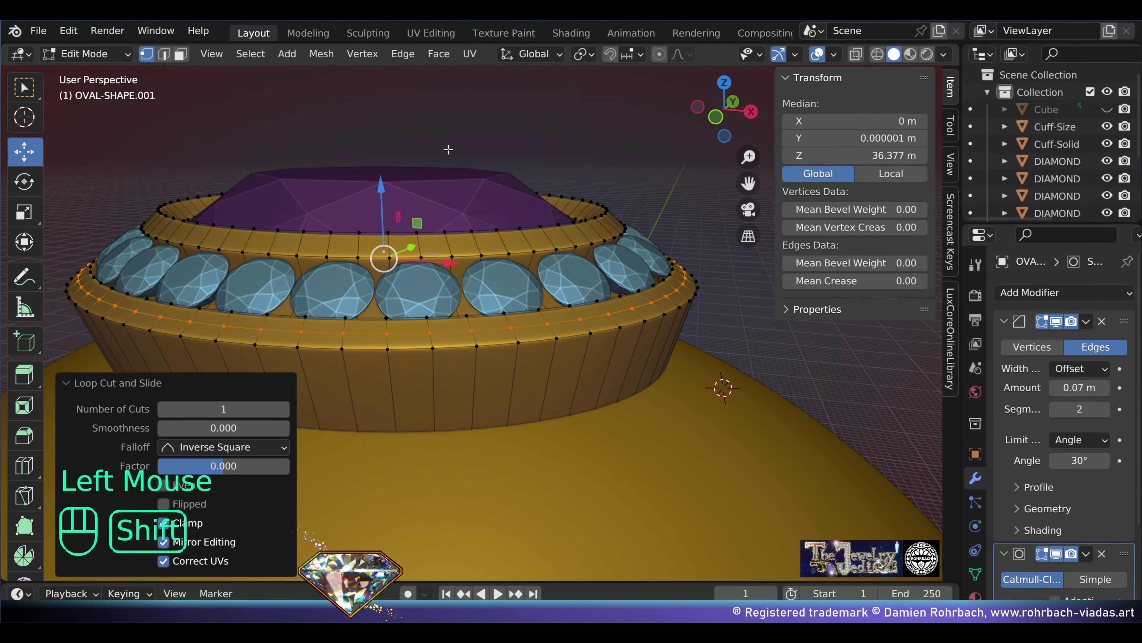
pyautogui.hotkey('shift', 'd')
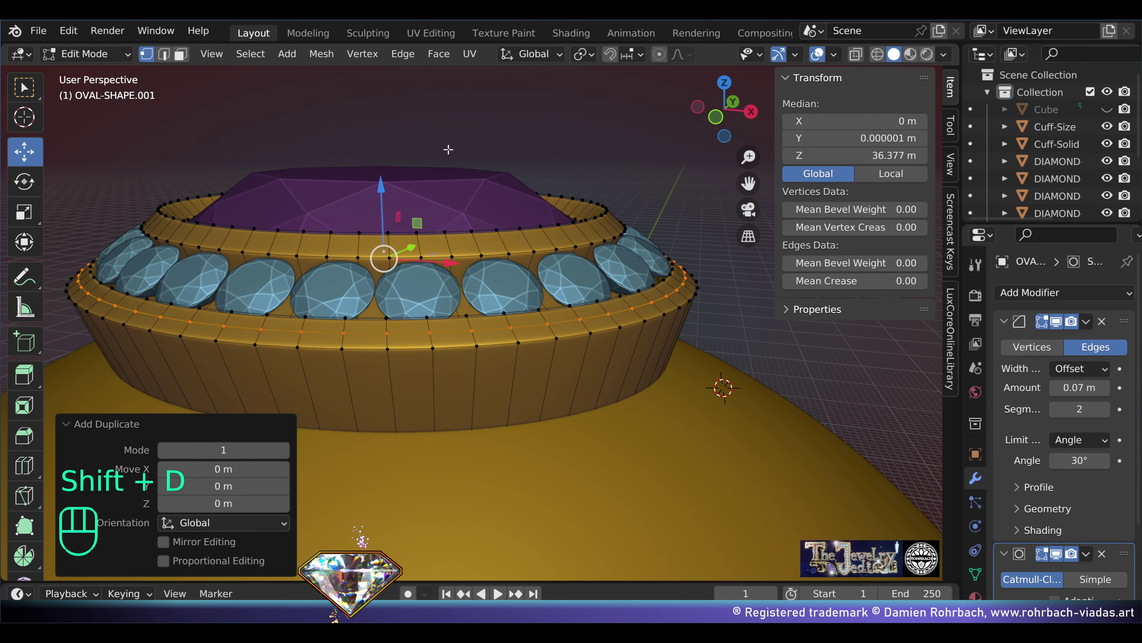
pyautogui.press('p')
pyautogui.click(448, 150)
pyautogui.press('Tab')
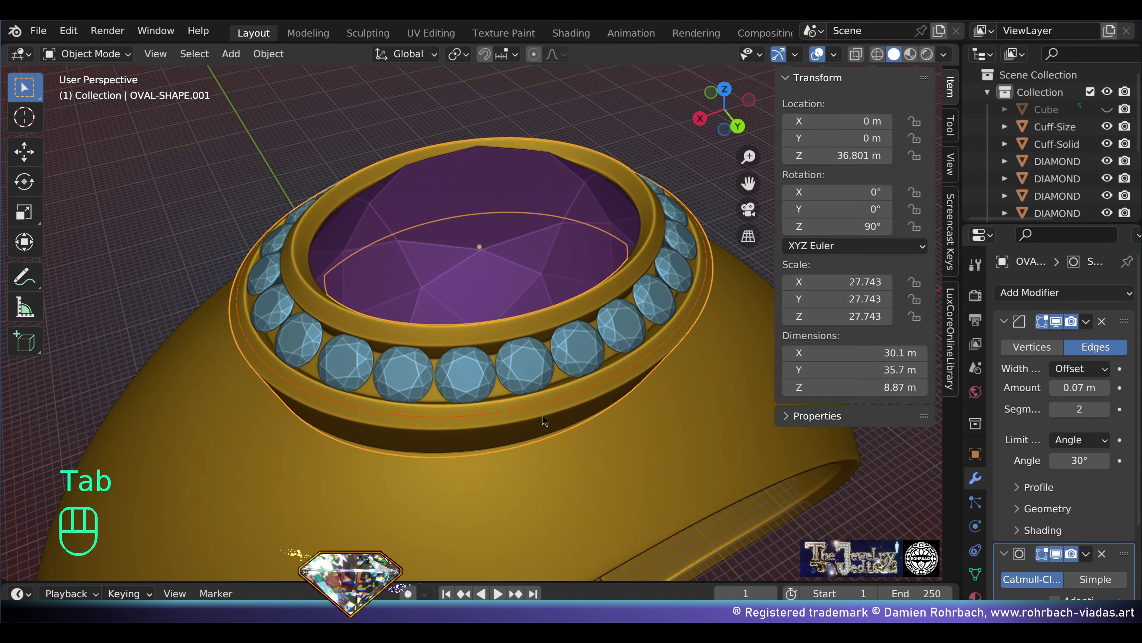
# Step: Select the separated rim loop and rename it PATH-OVAL-SHAPE.002
pyautogui.rightClick(556, 399)
pyautogui.rightClick(556, 399)
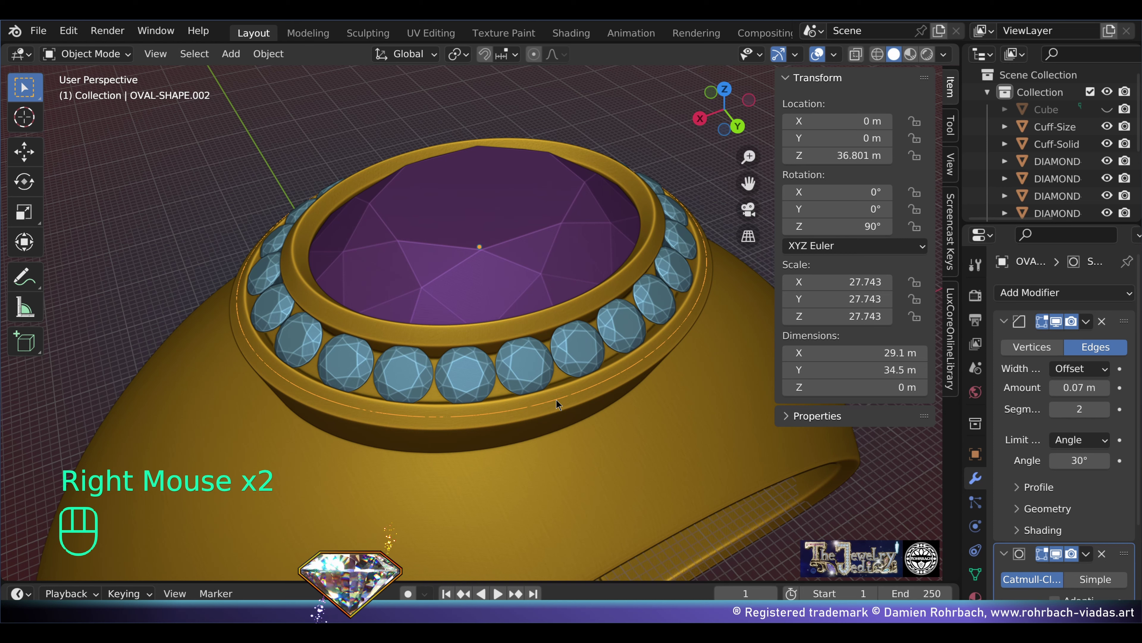
pyautogui.press('F2')
pyautogui.press('Home')
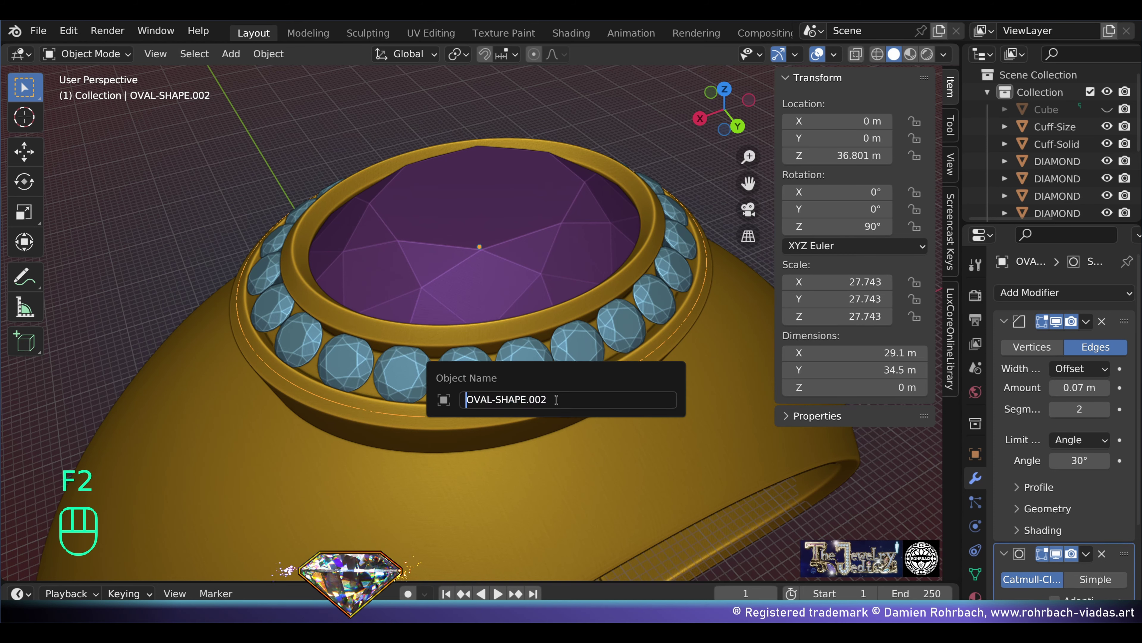
pyautogui.write('PATH-')
pyautogui.press('Return')
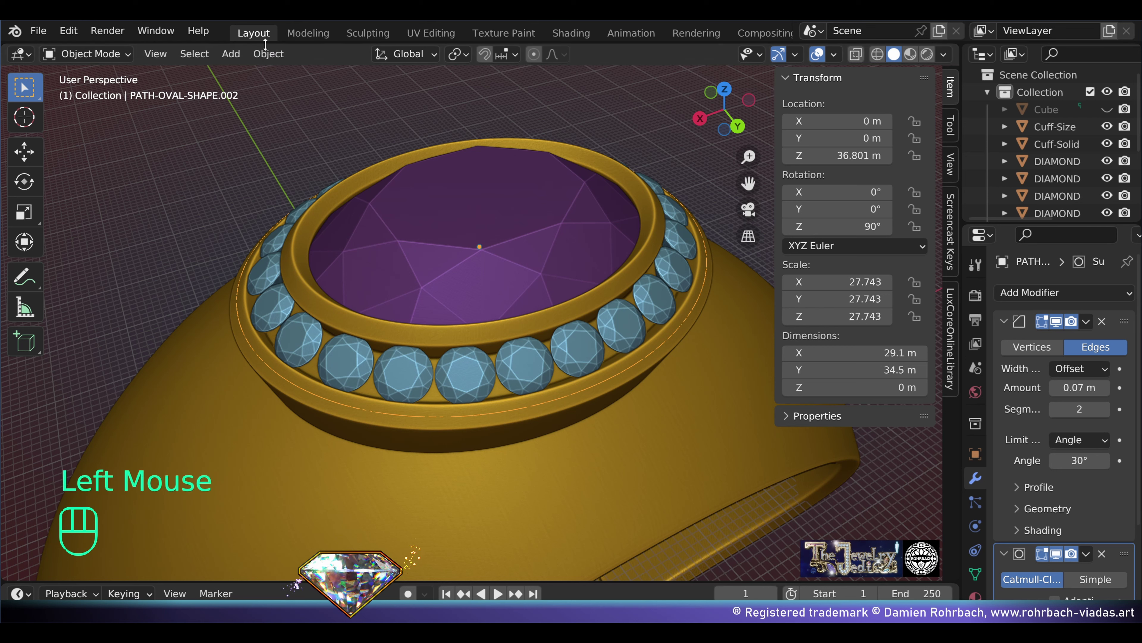
# Step: Convert the rim loop PATH-OVAL-SHAPE.002 from a mesh to a curve
pyautogui.click(269, 53)
pyautogui.moveTo(292, 558)
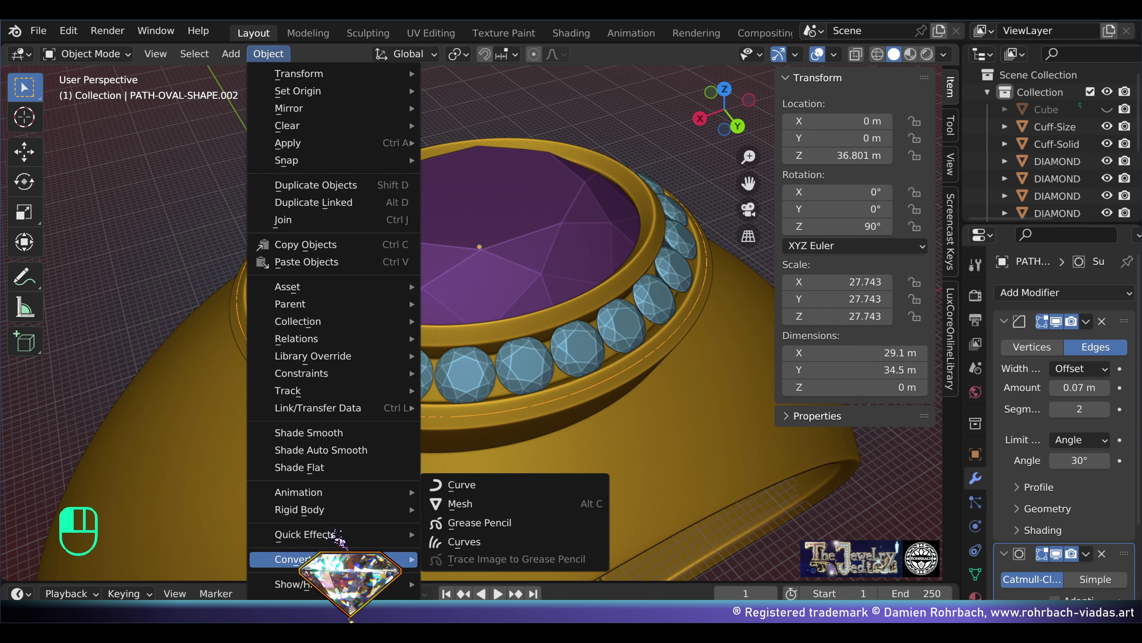
pyautogui.click(477, 485)
# Step: From the top view, add a UV sphere with 60 segments and 30 rings
pyautogui.moveTo(492, 492); pyautogui.dragTo(639, 378, button='middle')
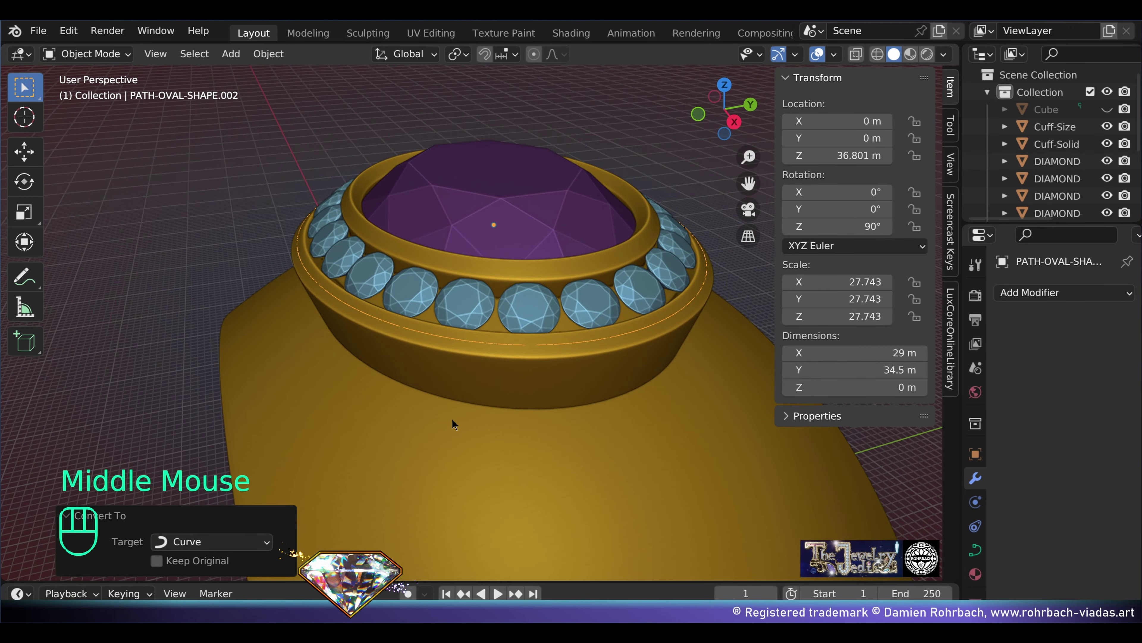
pyautogui.press('KP_7')
pyautogui.click(231, 54)
pyautogui.moveTo(246, 75)
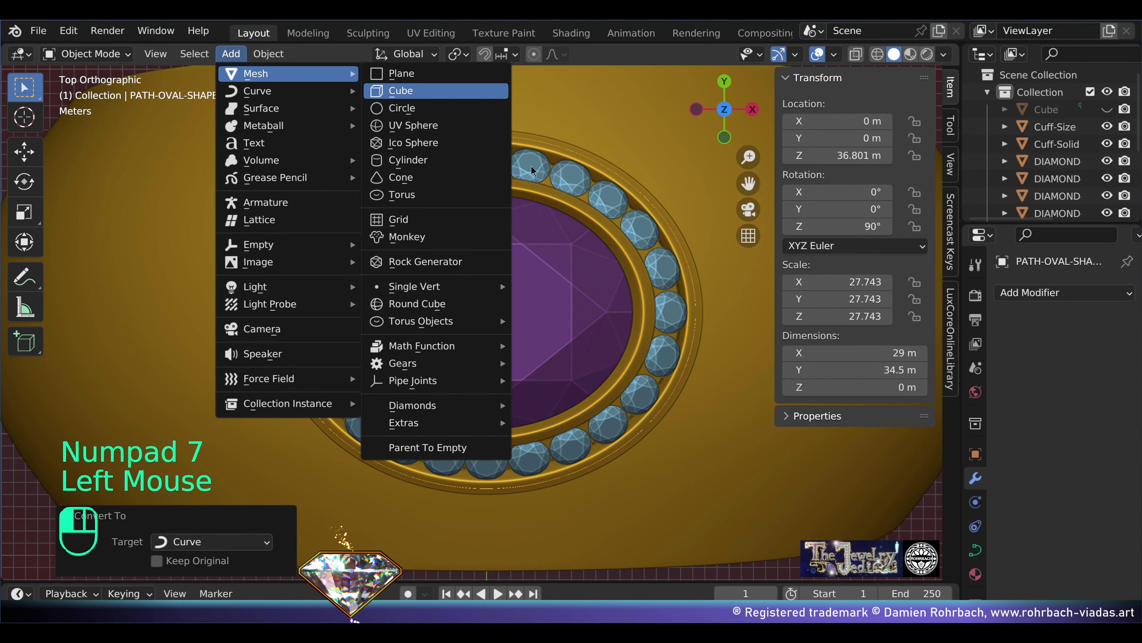
pyautogui.click(407, 140)
pyautogui.click(223, 377)
pyautogui.write('60')
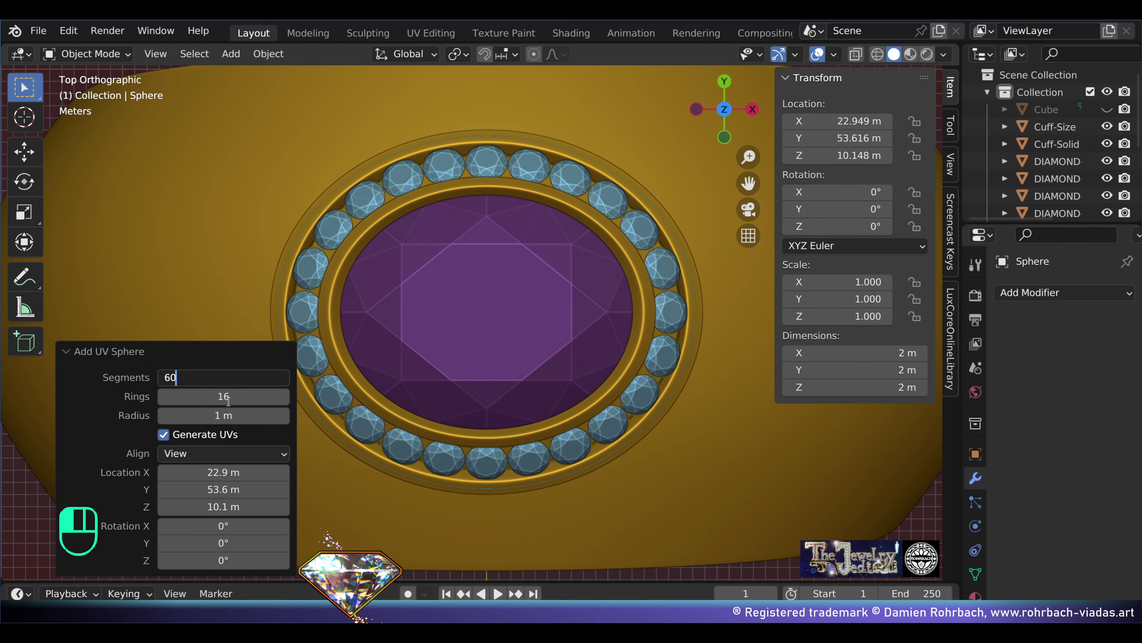
pyautogui.press('Return')
pyautogui.click(226, 395)
pyautogui.write('30')
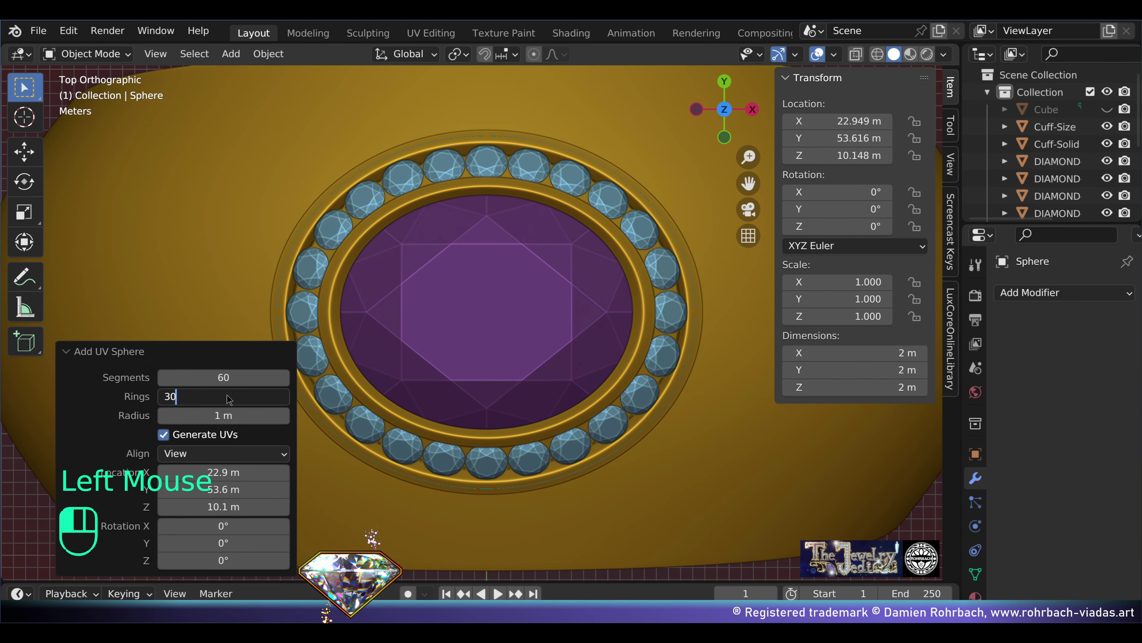
pyautogui.press('Return')
# Step: Scale the sphere uniformly to 0.610 and move it slightly over the setting's outer rim beside the diamonds
pyautogui.scroll(2, 585, 261)
pyautogui.press('s')
pyautogui.click(607, 266)
pyautogui.press('g')
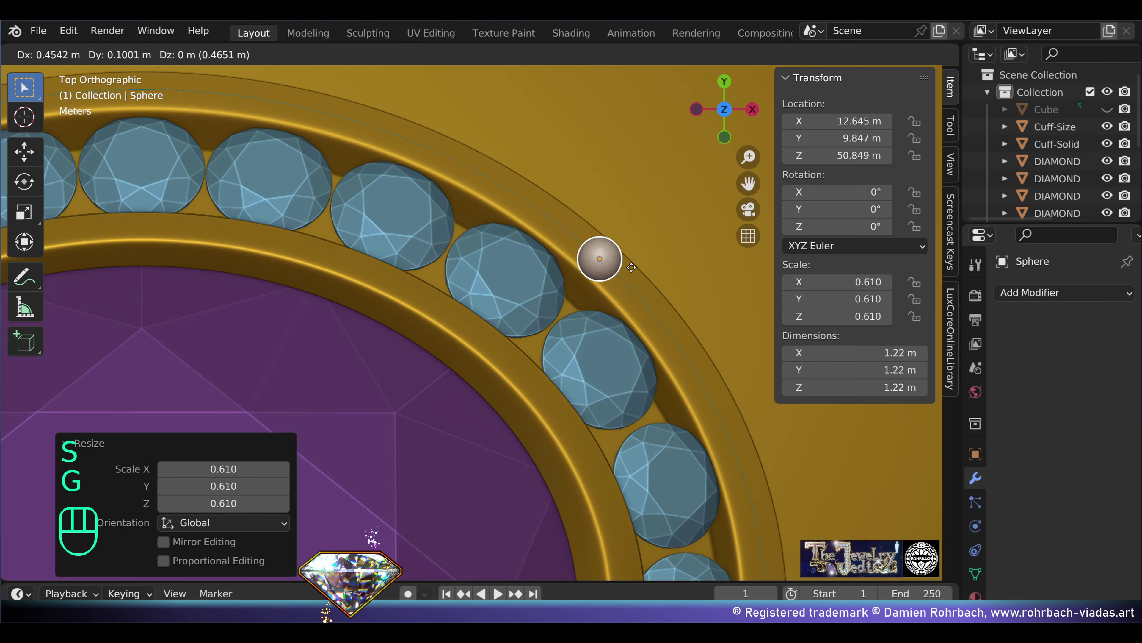
pyautogui.click(637, 266)
# Step: Give the sphere smooth shading and the GOLD material, and reset its location to the world origin
pyautogui.click(269, 53)
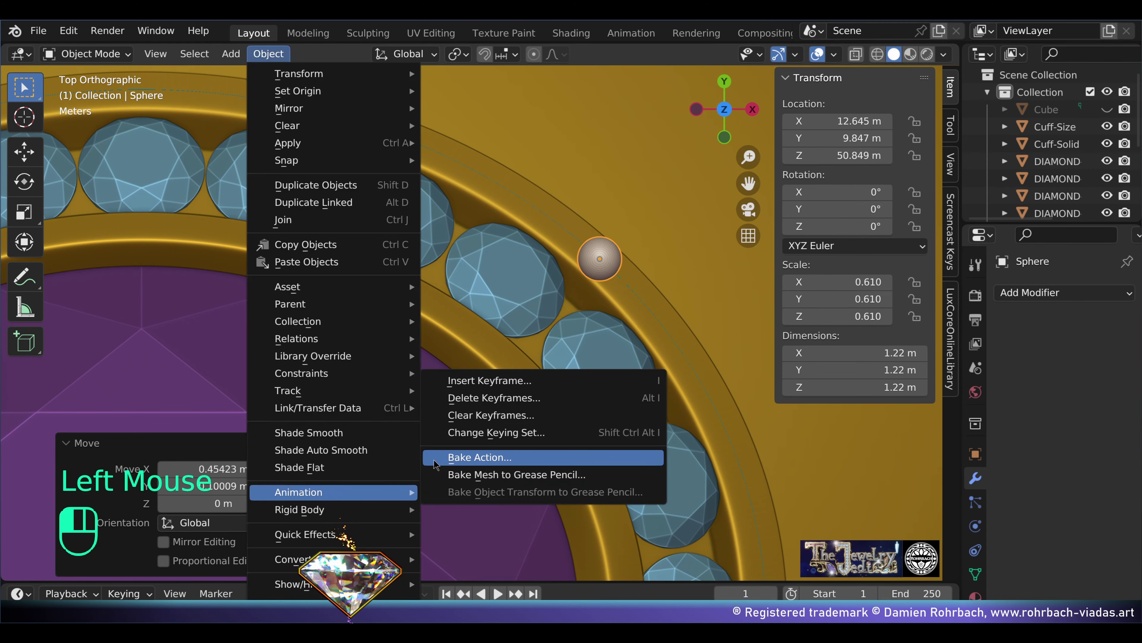
pyautogui.click(375, 431)
pyautogui.hotkey('alt', 'g')
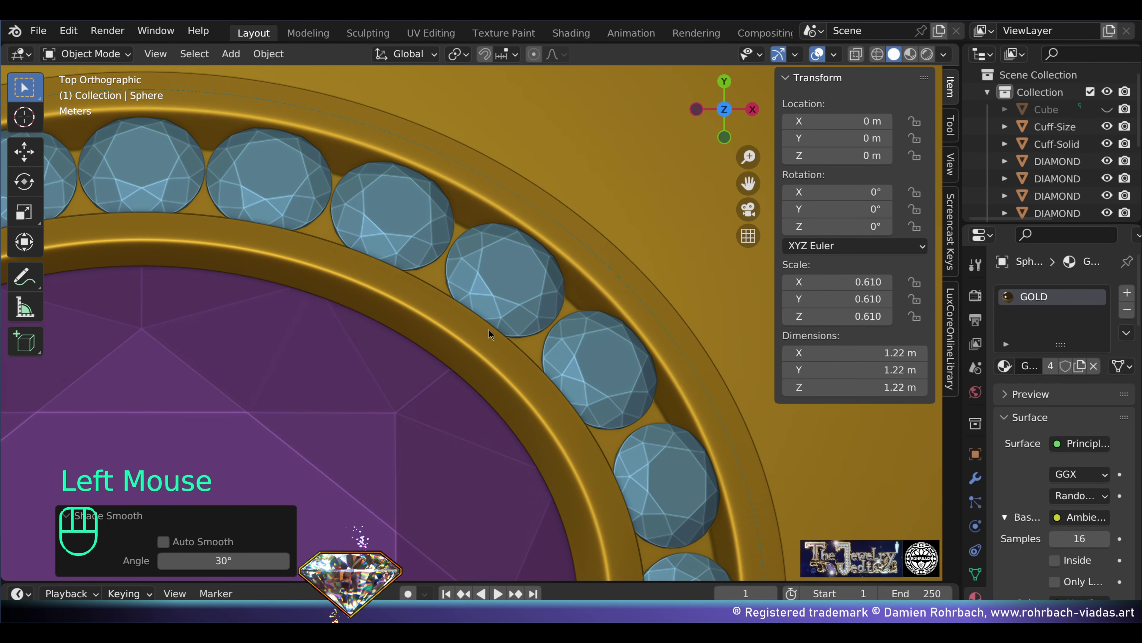
# Step: Add an Array modifier to the gold sphere with a relative offset factor of 0.97 along X
pyautogui.moveTo(492, 332); pyautogui.dragTo(589, 477, button='middle')
pyautogui.scroll(-3, 589, 477)
pyautogui.scroll(3, 589, 477)
pyautogui.click(1034, 293)
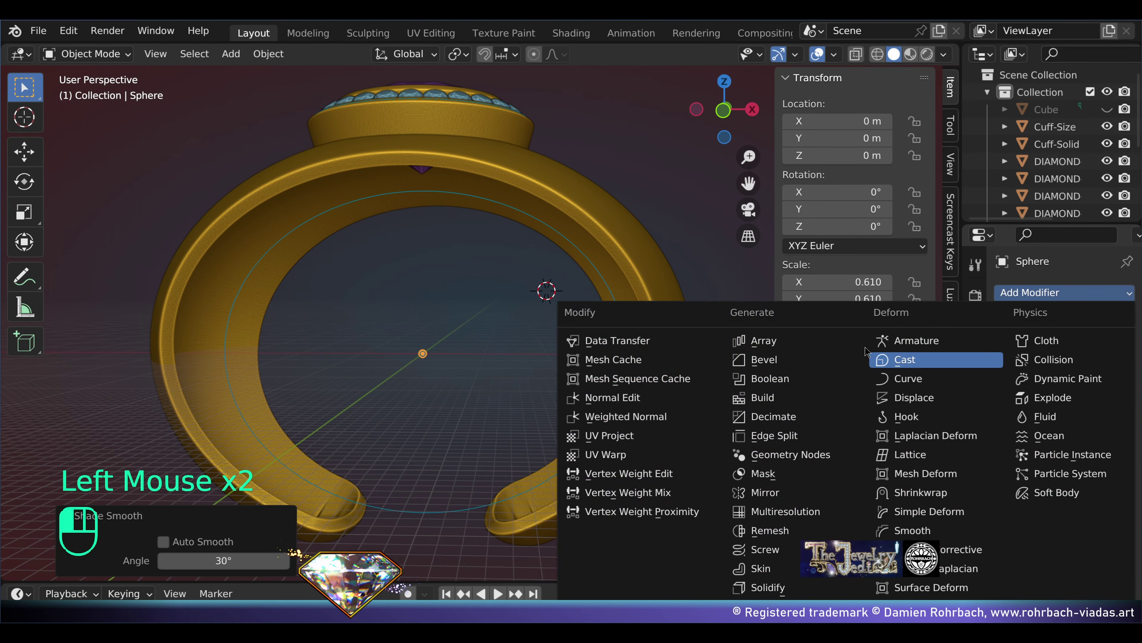
pyautogui.click(832, 353)
pyautogui.scroll(2, 1081, 423)
pyautogui.moveTo(1080, 423); pyautogui.dragTo(1079, 423)
pyautogui.click(1081, 425)
pyautogui.write('0.97')
pyautogui.press('Return')
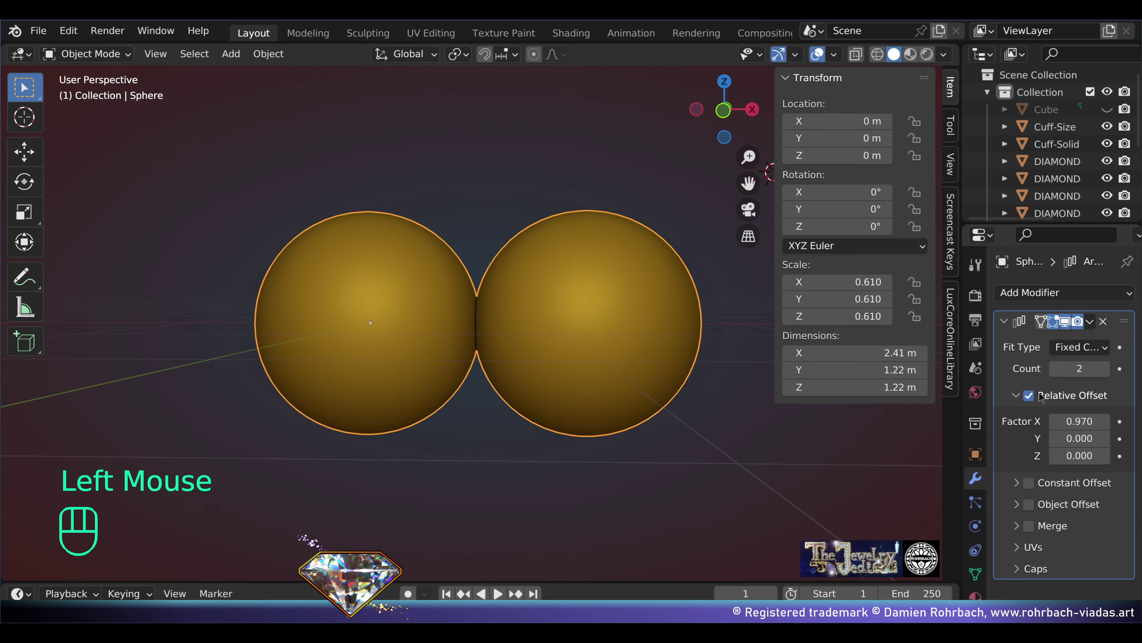
# Step: Set the sphere array's count to 100
pyautogui.click(1069, 370)
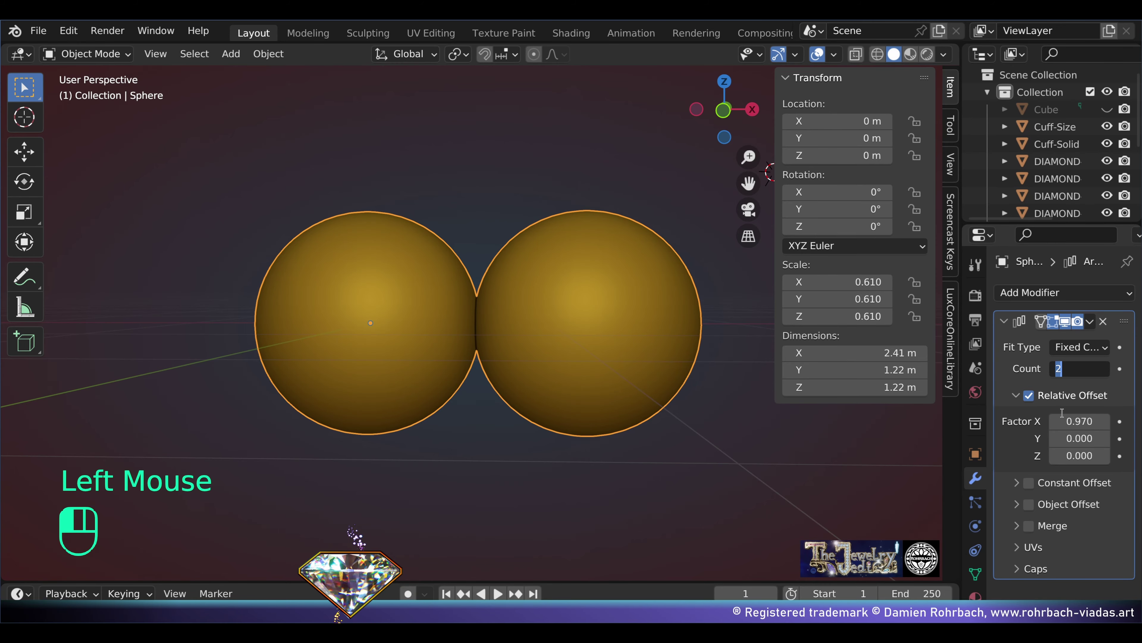
pyautogui.write('100')
pyautogui.press('Return')
pyautogui.scroll(-2, 528, 378)
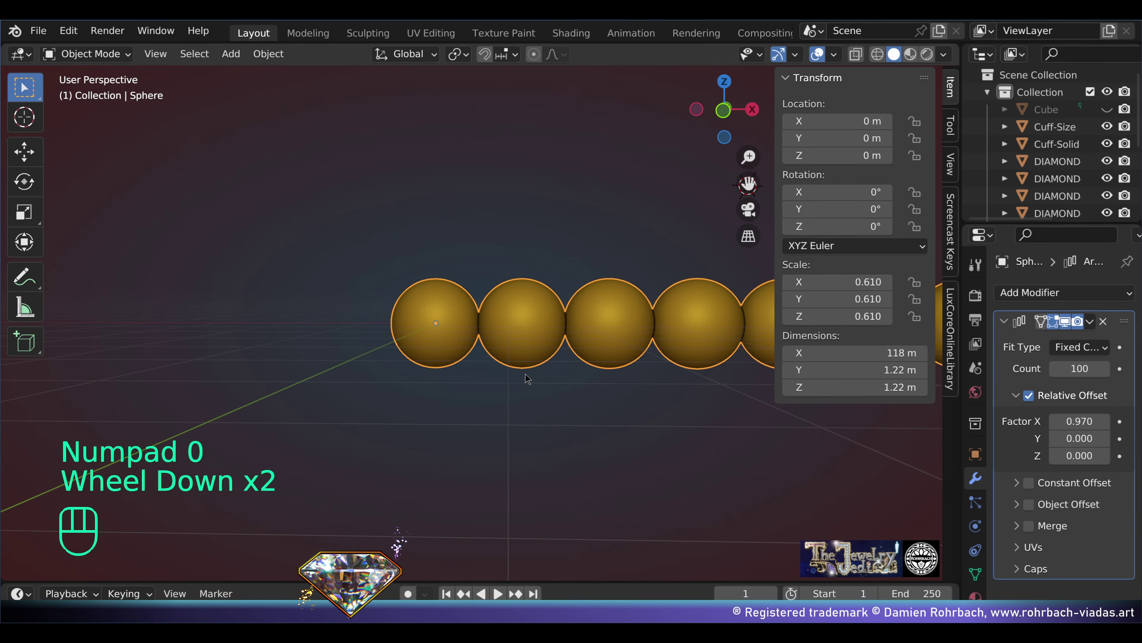
# Step: Add a Curve modifier below the sphere's Array, using PATH-OVAL-SHAPE.002 as the curve object
pyautogui.moveTo(528, 379)
pyautogui.mouseDown(button='middle')
pyautogui.moveTo(543, 433)
pyautogui.moveTo(539, 360)
pyautogui.mouseUp(button='middle')
pyautogui.scroll(-3, 561, 403)
pyautogui.scroll(-2, 560, 403)
pyautogui.scroll(1, 540, 360)
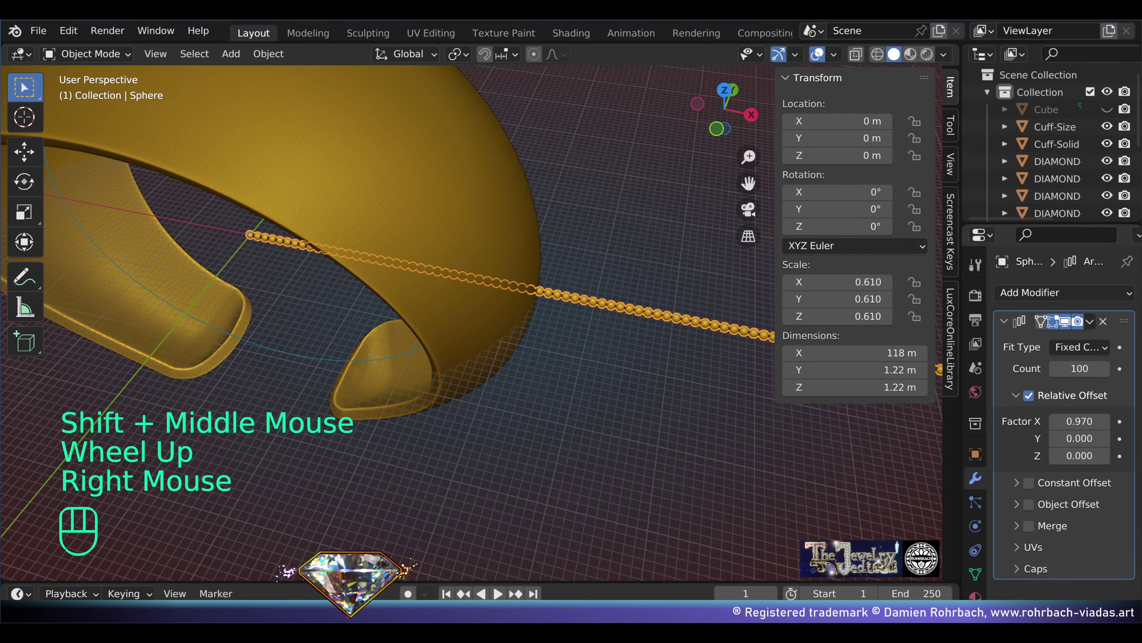
pyautogui.click(1004, 321)
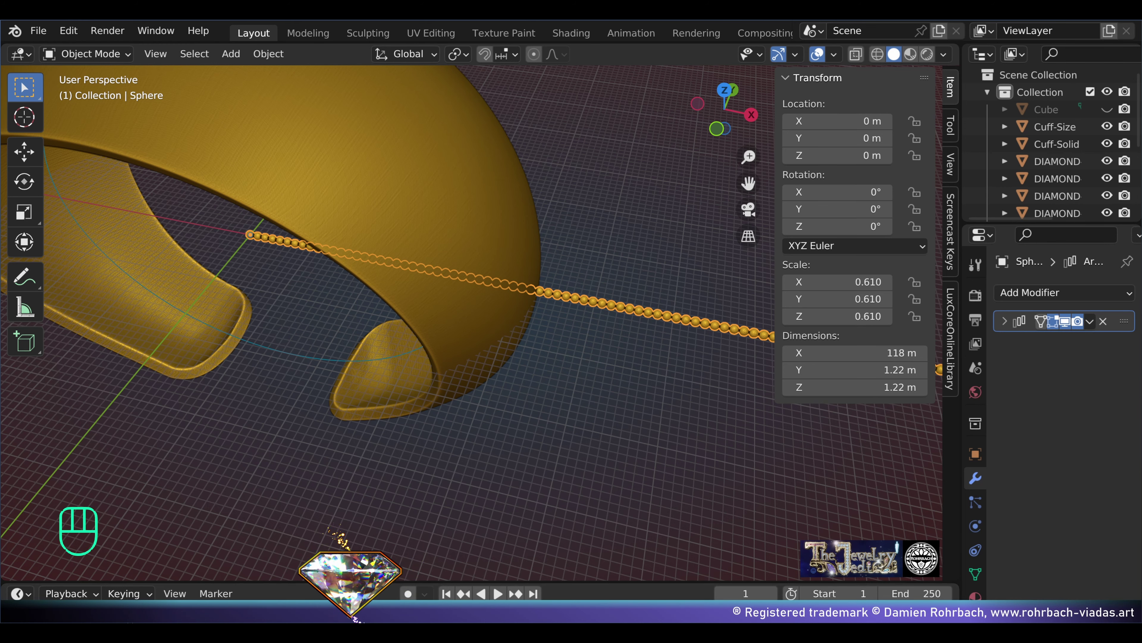
pyautogui.click(1065, 292)
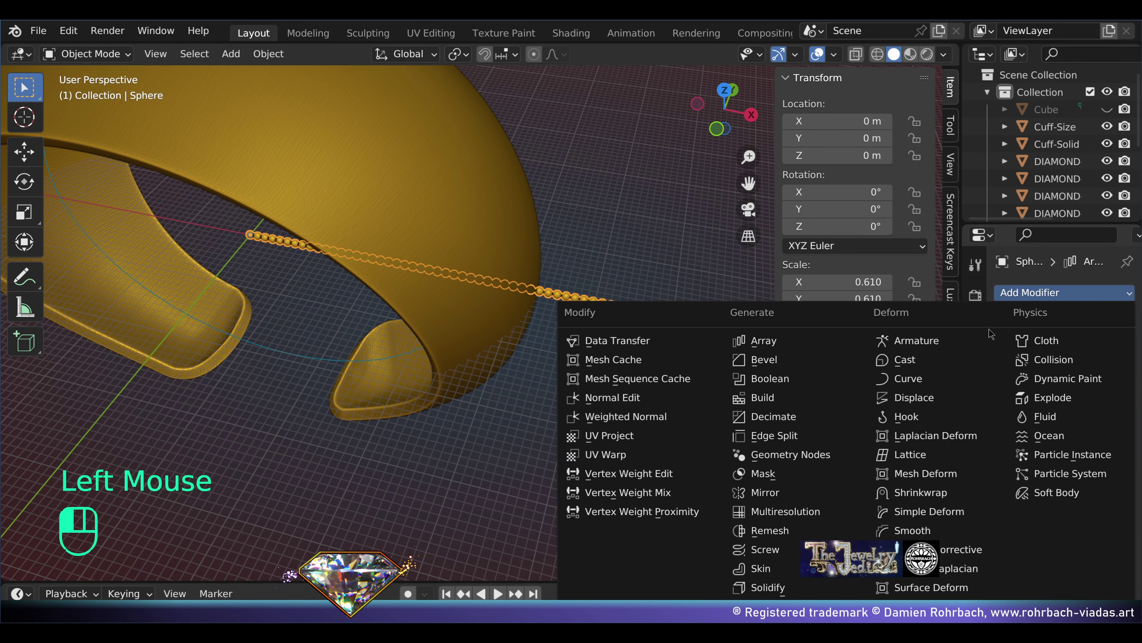
pyautogui.click(915, 365)
pyautogui.click(1076, 370)
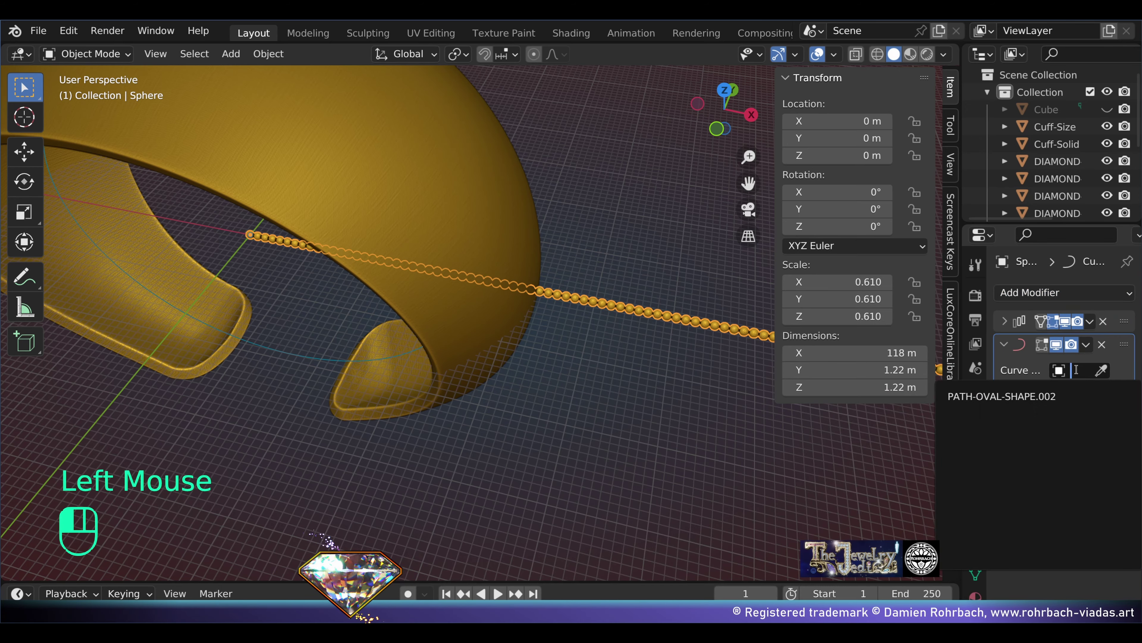
pyautogui.click(1002, 396)
# Step: Select PATH-OVAL-SHAPE.002 and apply its location, rotation and scale
pyautogui.scroll(-4, 355, 355)
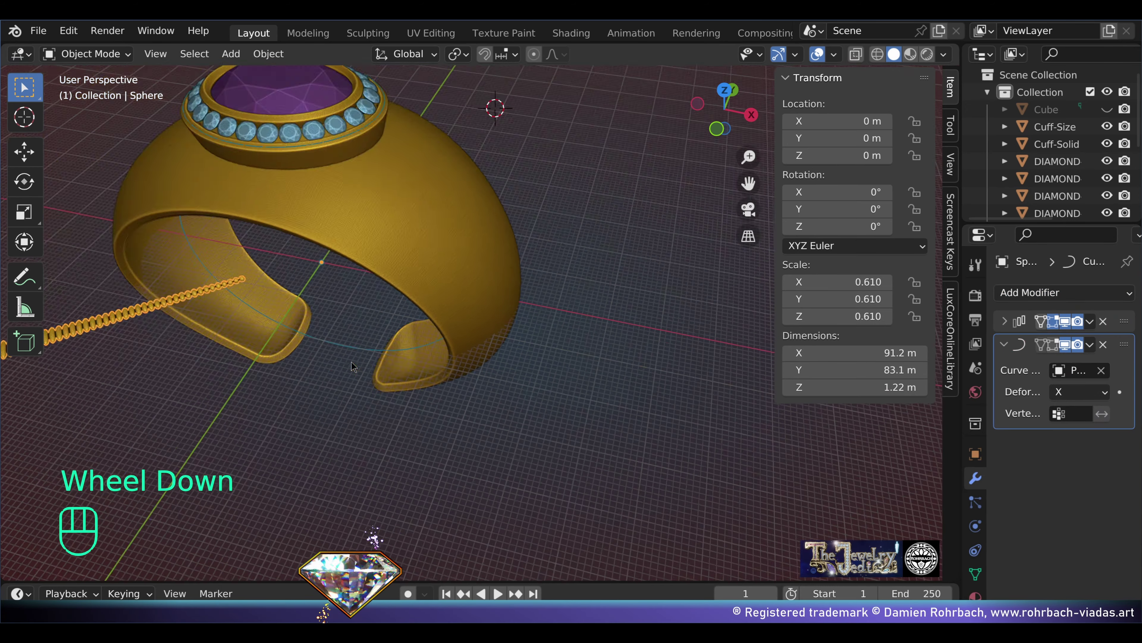
pyautogui.moveTo(355, 355); pyautogui.dragTo(359, 288, button='middle')
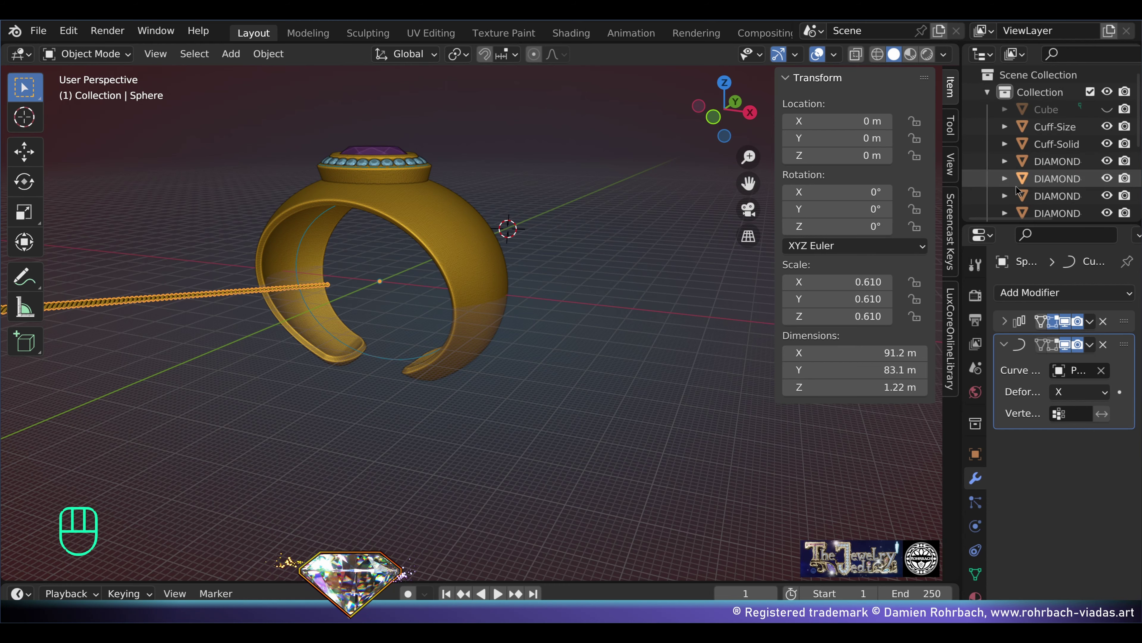
pyautogui.scroll(-5, 1012, 218)
pyautogui.scroll(-1, 1013, 218)
pyautogui.click(1034, 187)
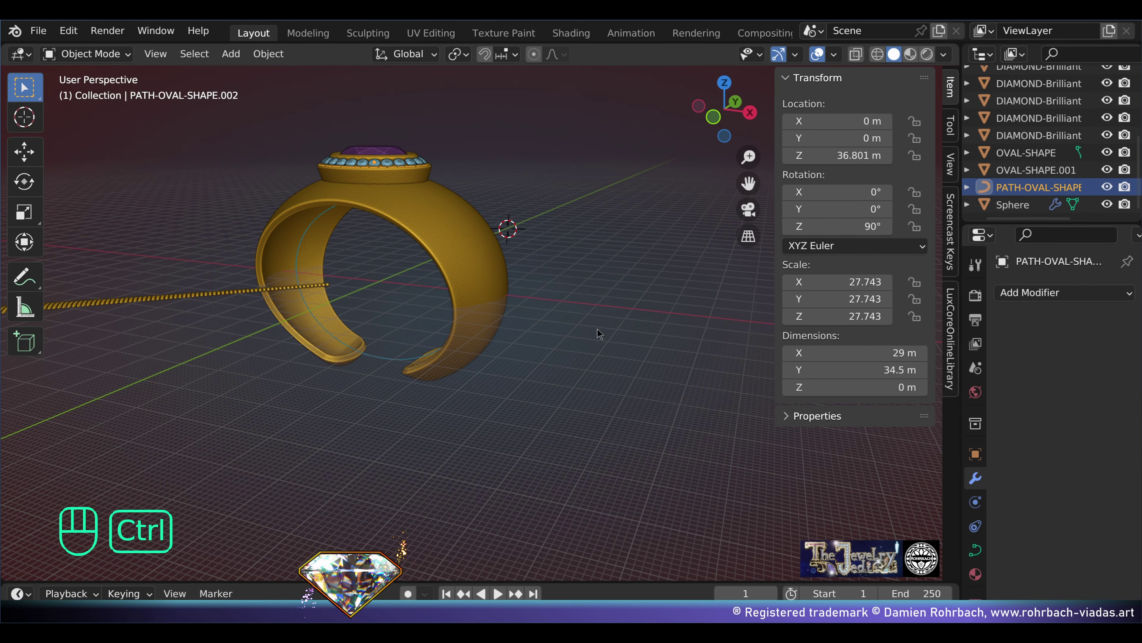
pyautogui.hotkey('ctrl', 'a')
pyautogui.click(544, 381)
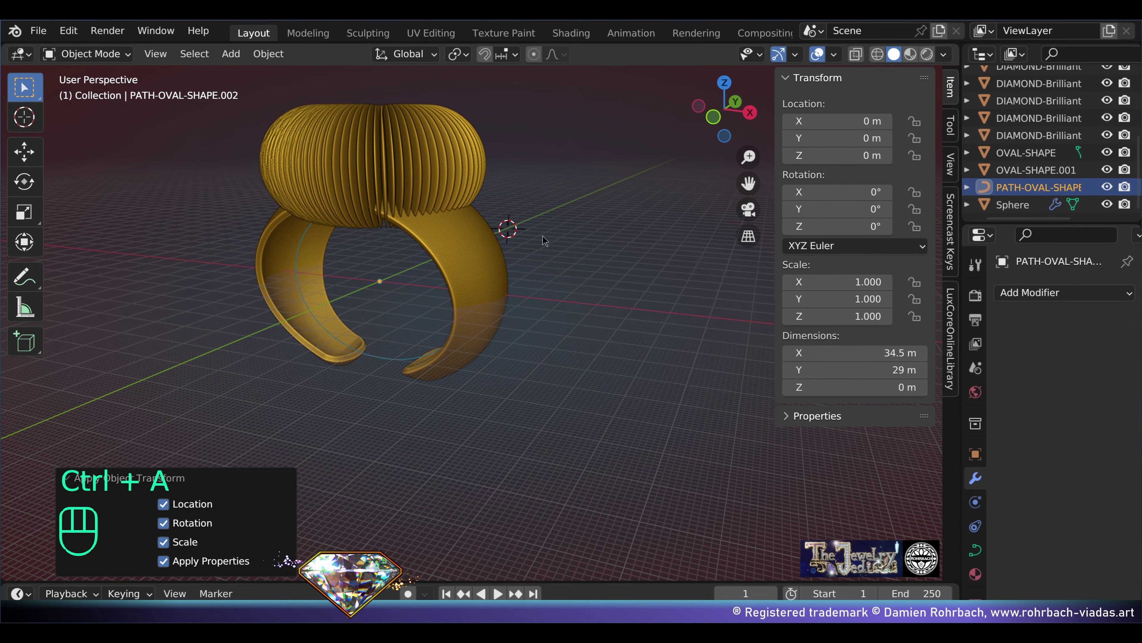
# Step: Set the mean radius of the oval path's control points to 1 in Edit Mode and return to Object Mode
pyautogui.moveTo(543, 239); pyautogui.dragTo(533, 352, button='middle')
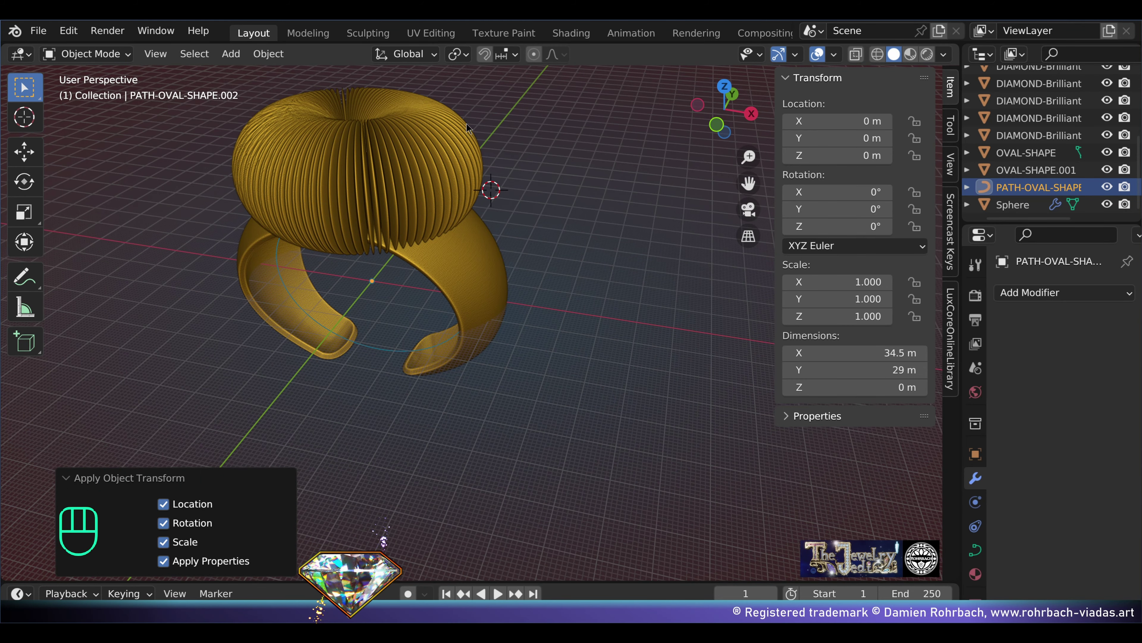
pyautogui.keyDown('shift'); pyautogui.moveTo(467, 130); pyautogui.dragTo(549, 199, button='middle'); pyautogui.keyUp('shift')
pyautogui.scroll(2, 549, 199)
pyautogui.press('Tab')
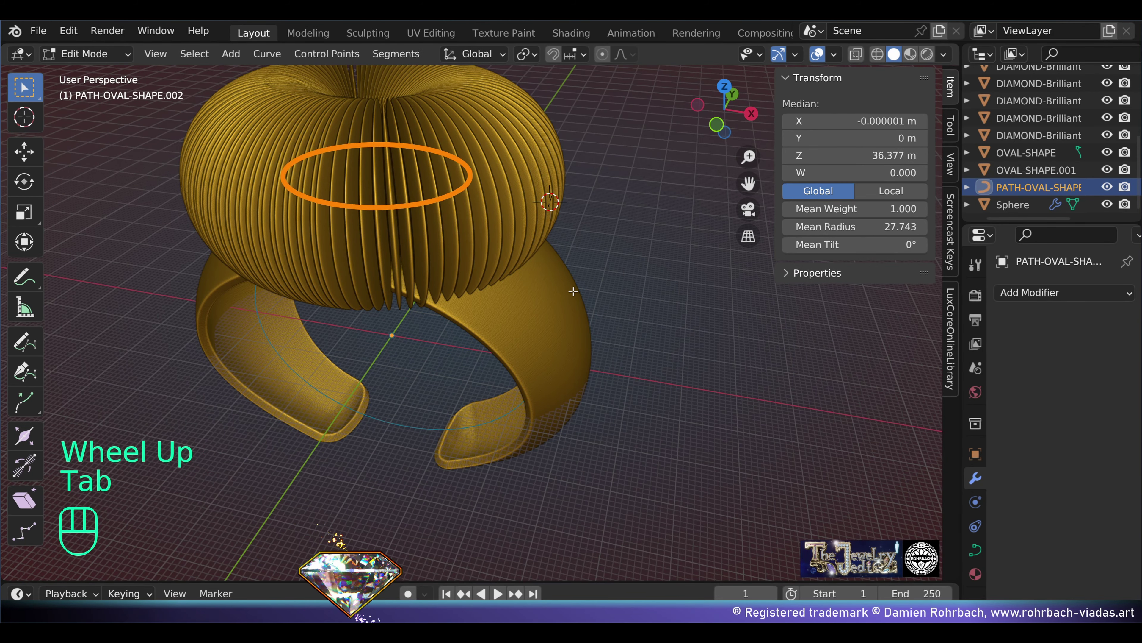
pyautogui.click(854, 227)
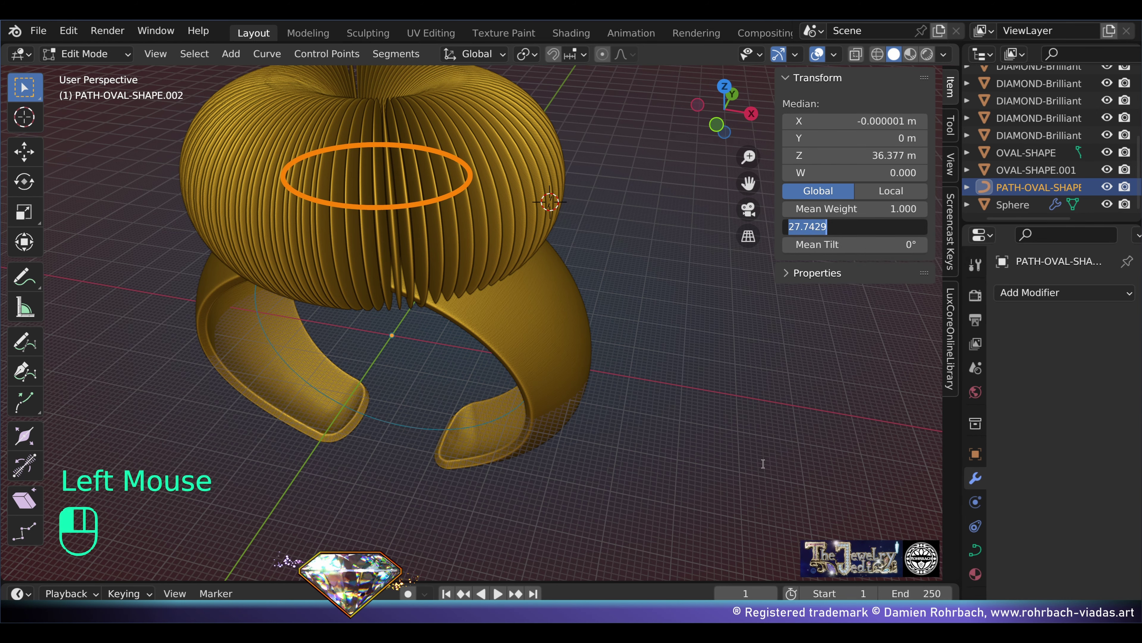
pyautogui.write('1')
pyautogui.press('Return')
pyautogui.press('Tab')
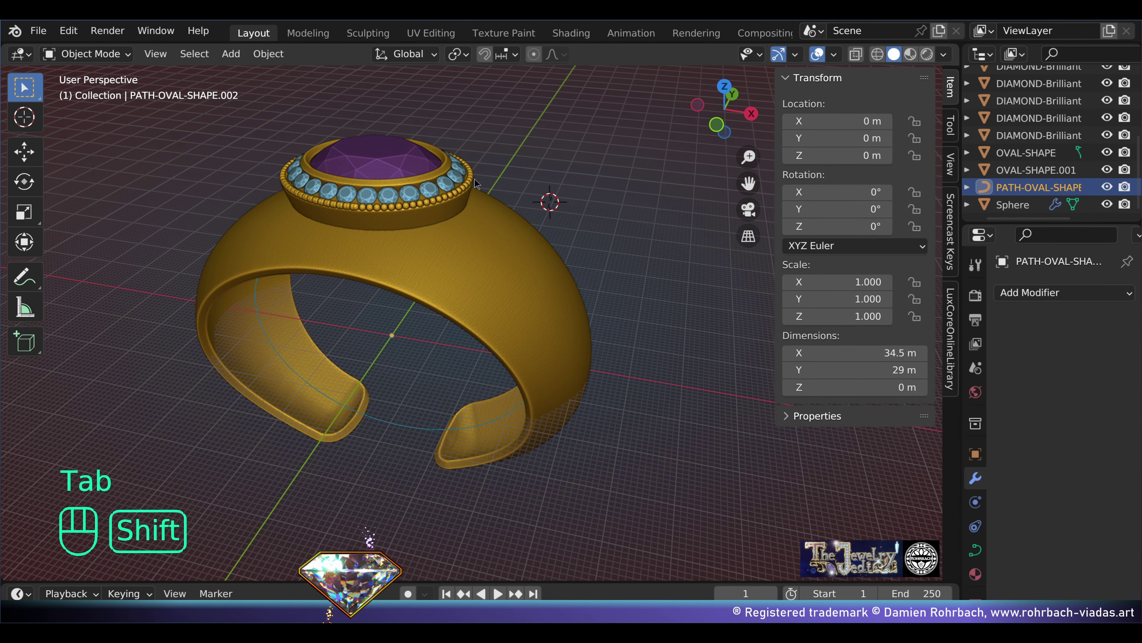
# Step: Save the file and switch the bead sphere's Array to Fit Length with a length of 161 m
pyautogui.keyDown('shift'); pyautogui.moveTo(763, 464); pyautogui.dragTo(630, 405, button='middle'); pyautogui.keyUp('shift')
pyautogui.scroll(2, 450, 315)
pyautogui.scroll(-1, 450, 360)
pyautogui.moveTo(450, 315); pyautogui.dragTo(427, 347, button='middle')
pyautogui.scroll(2, 427, 347)
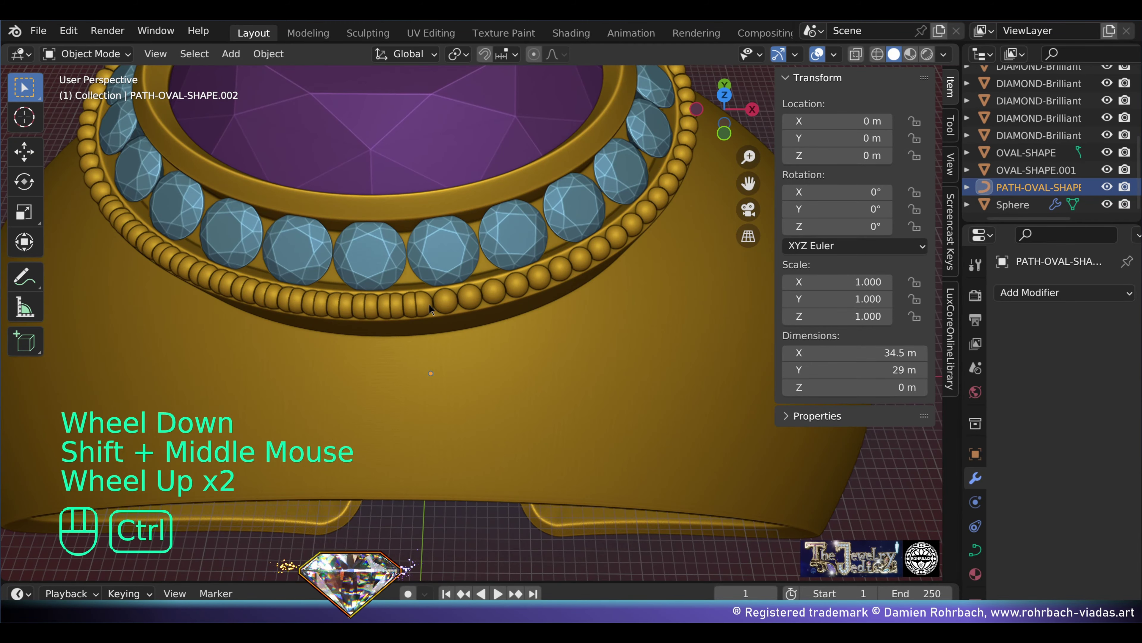
pyautogui.hotkey('ctrl', 's')
pyautogui.rightClick(457, 305)
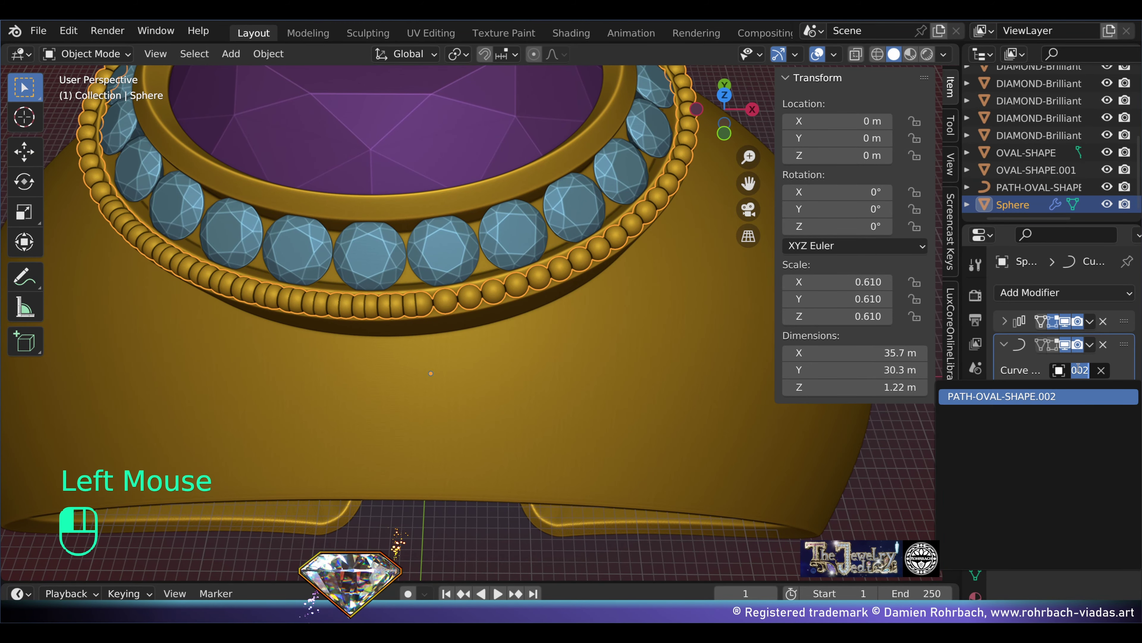
pyautogui.moveTo(961, 315); pyautogui.dragTo(826, 315)
pyautogui.click(868, 321)
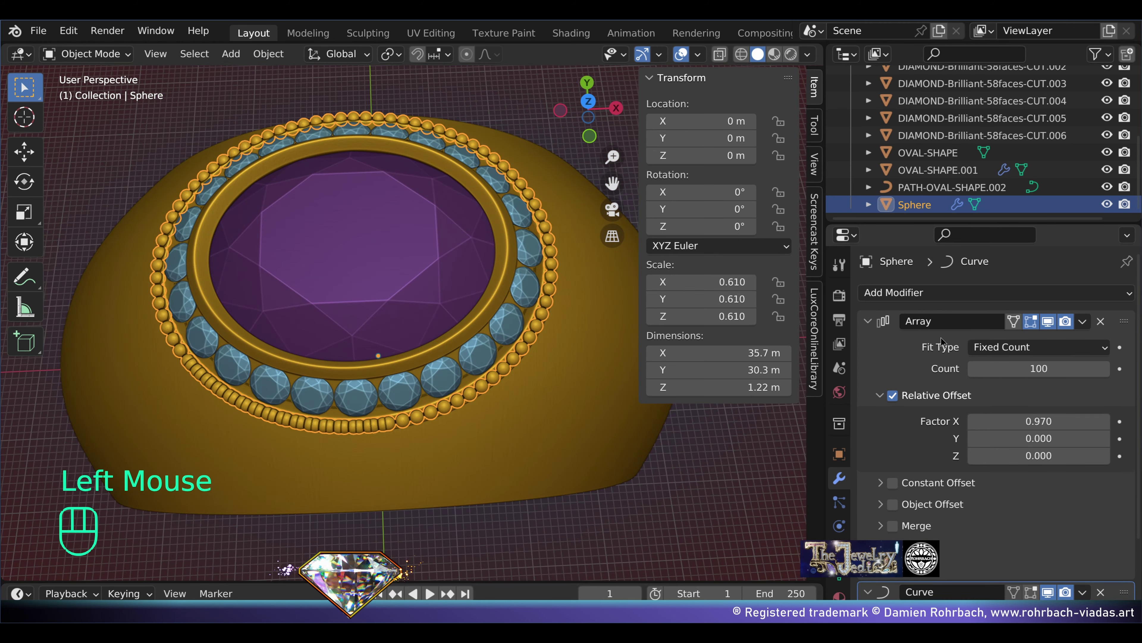
pyautogui.click(1003, 347)
pyautogui.click(992, 385)
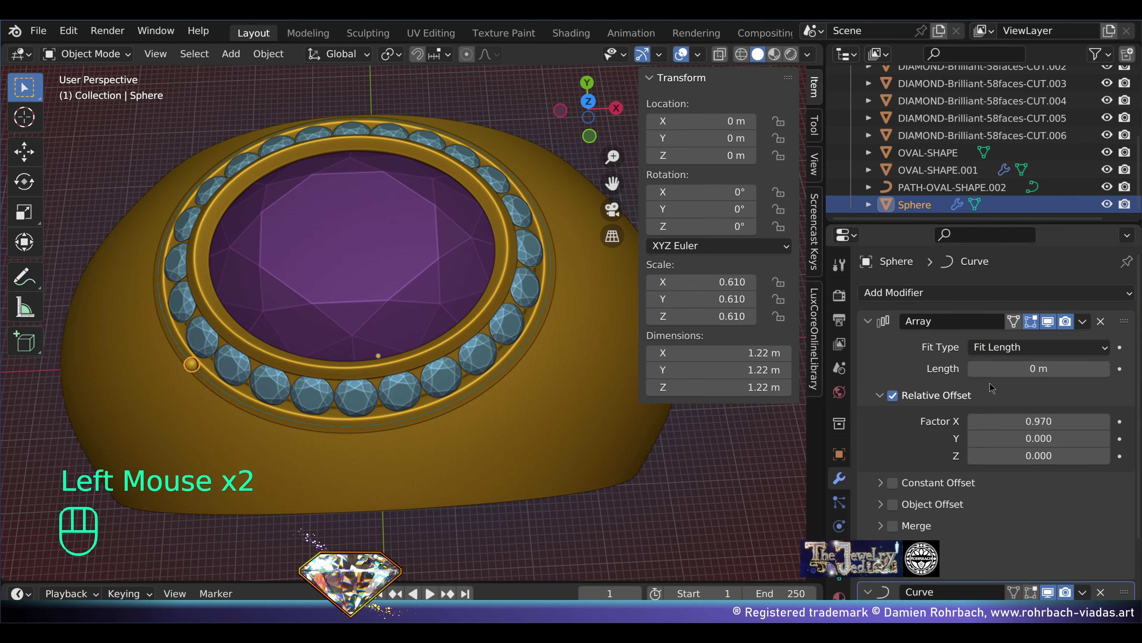
pyautogui.moveTo(1034, 368); pyautogui.dragTo(1141, 368)
# Step: Try a relative X offset factor of 0.96 for the bead array
pyautogui.click(1060, 421)
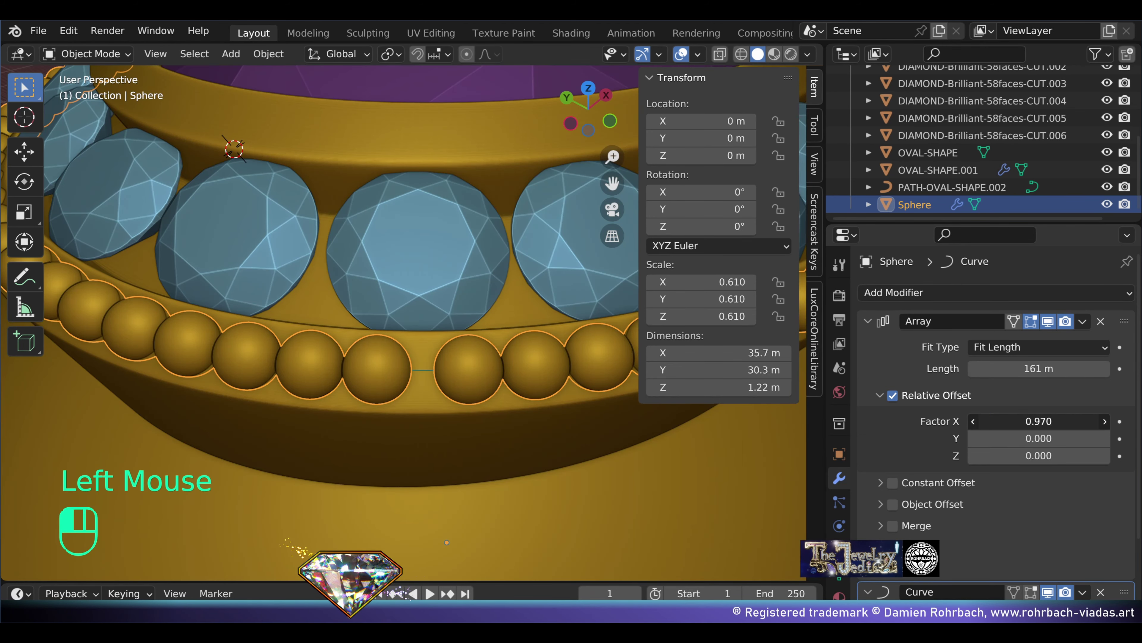
pyautogui.press('BackSpace')
pyautogui.write('0.96')
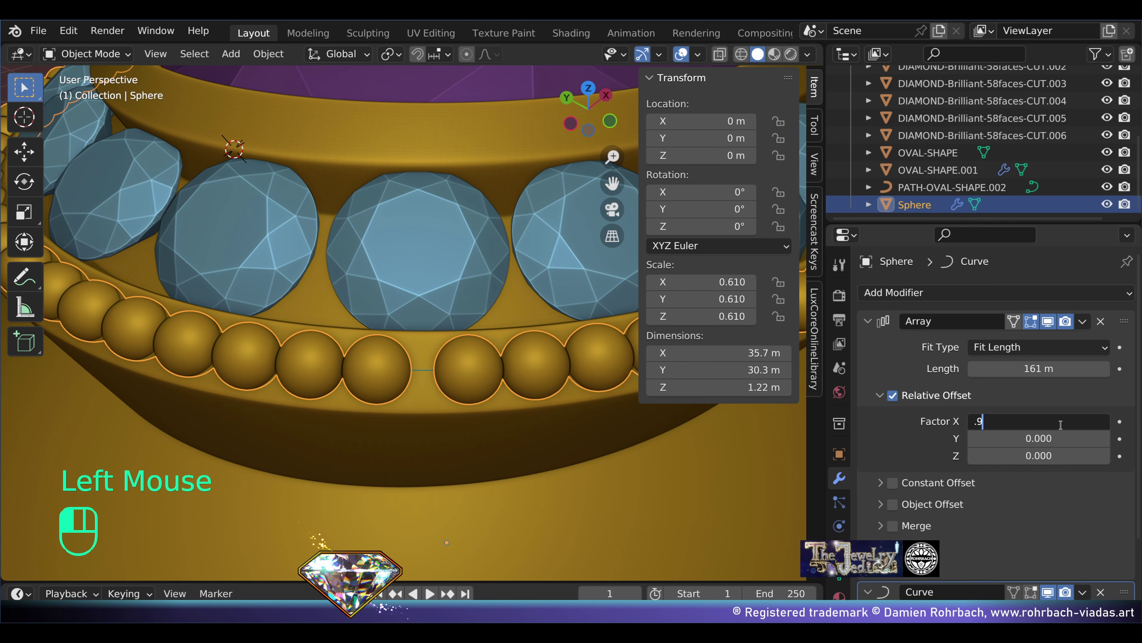
pyautogui.press('Return')
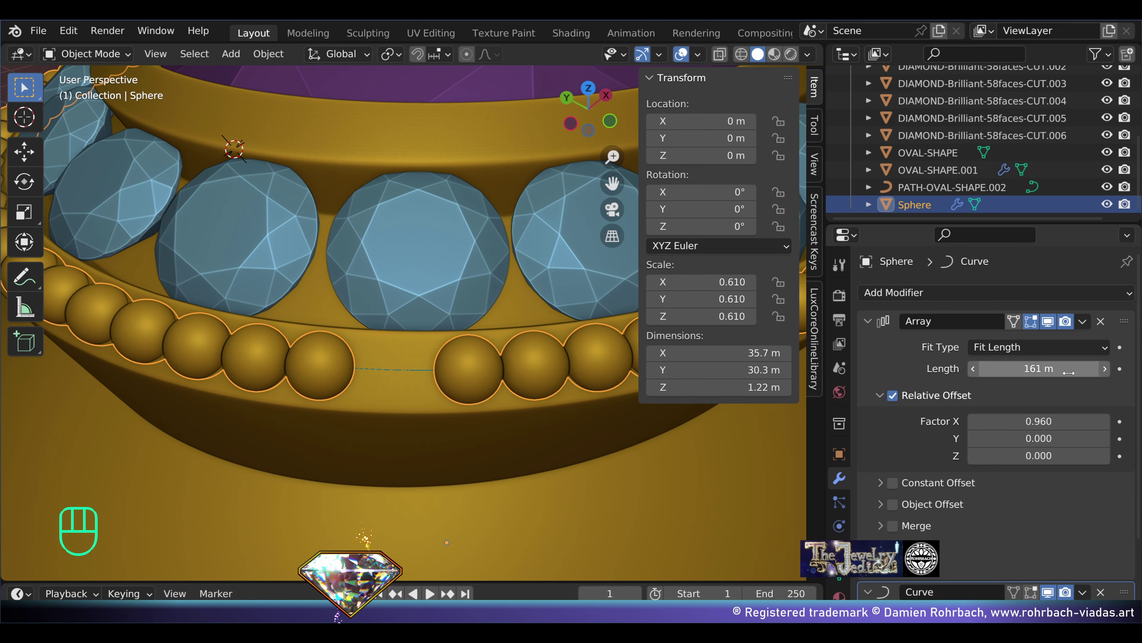
# Step: Fine-tune the bead array to a length of 162 m and a relative X factor of 0.93 to close the ring's gap
pyautogui.moveTo(1057, 422); pyautogui.dragTo(1044, 421)
pyautogui.click(1040, 421)
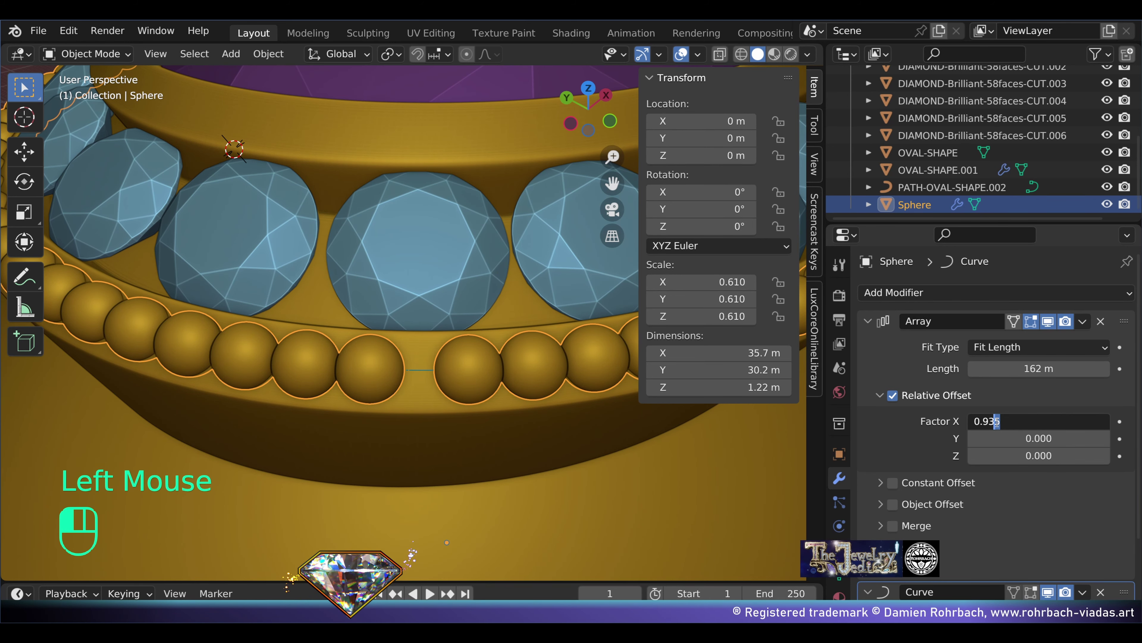
pyautogui.press('BackSpace')
pyautogui.write('1')
pyautogui.press('Return')
pyautogui.click(1046, 419)
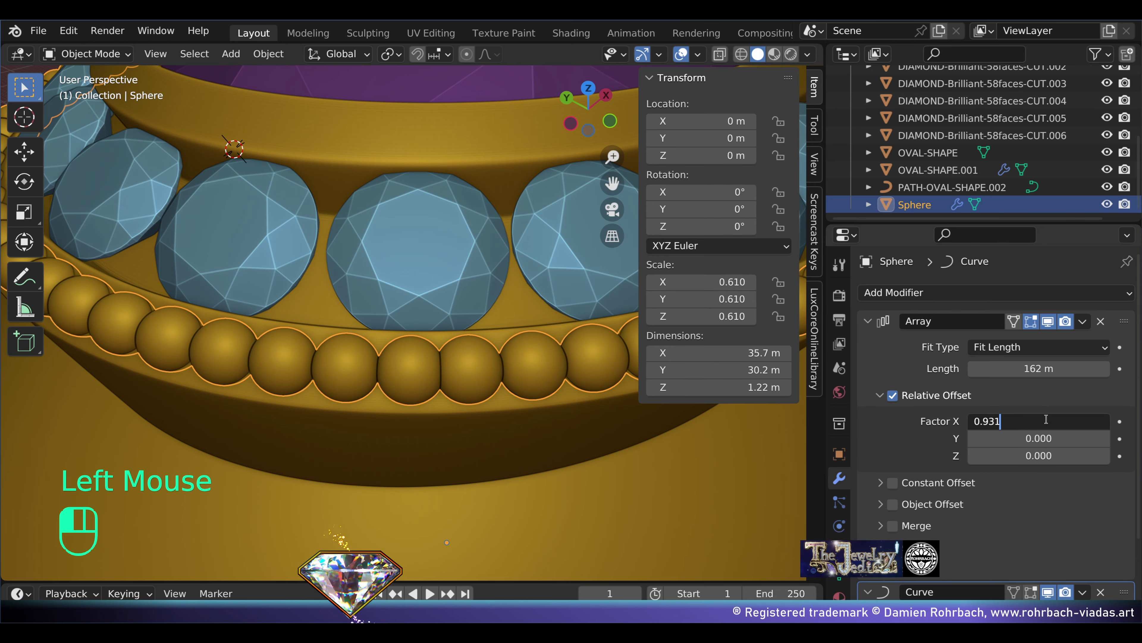
pyautogui.press('BackSpace')
pyautogui.write('0')
pyautogui.press('Return')
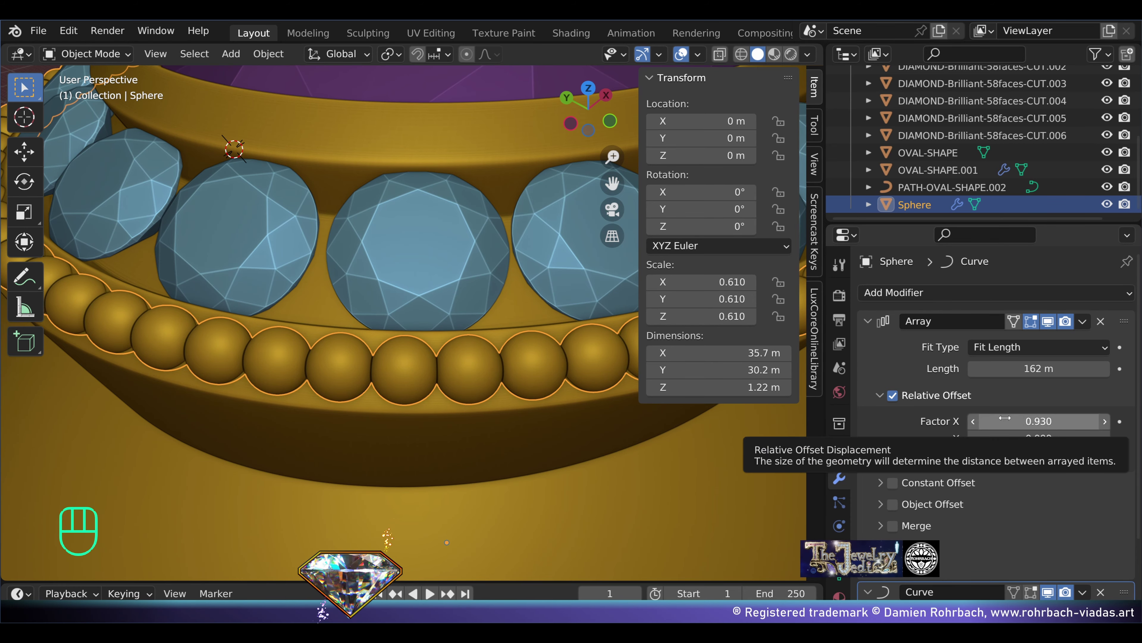
# Step: Hide the transform sidebar and open the bezel mesh OVAL-SHAPE.001 in Edit Mode
pyautogui.click(576, 441)
pyautogui.press('n')
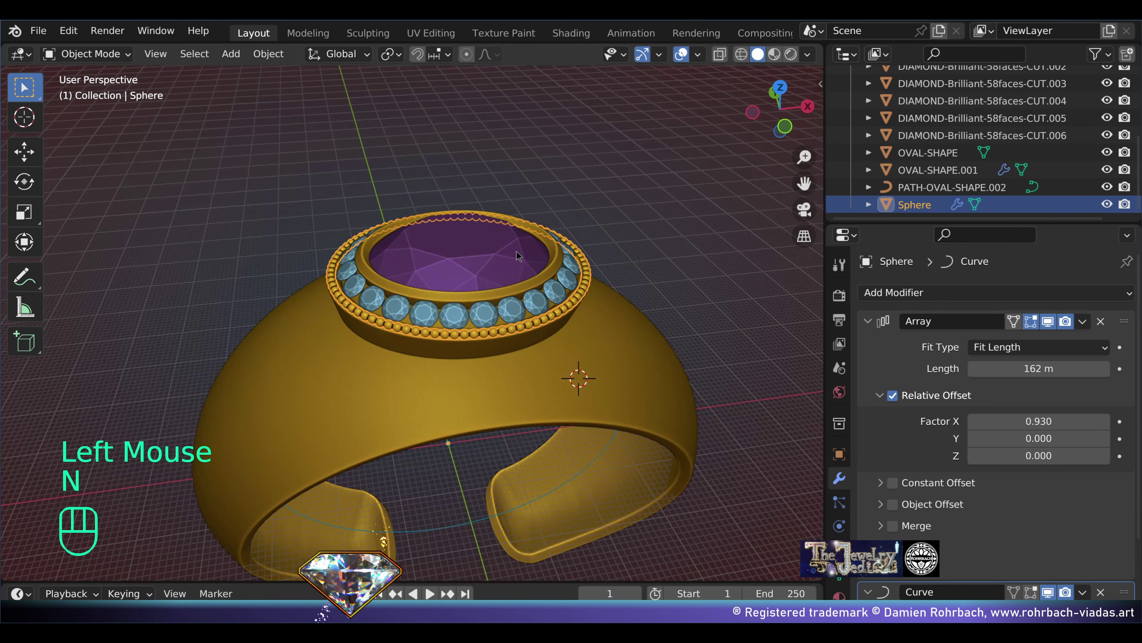
pyautogui.scroll(2, 531, 270)
pyautogui.rightClick(536, 258)
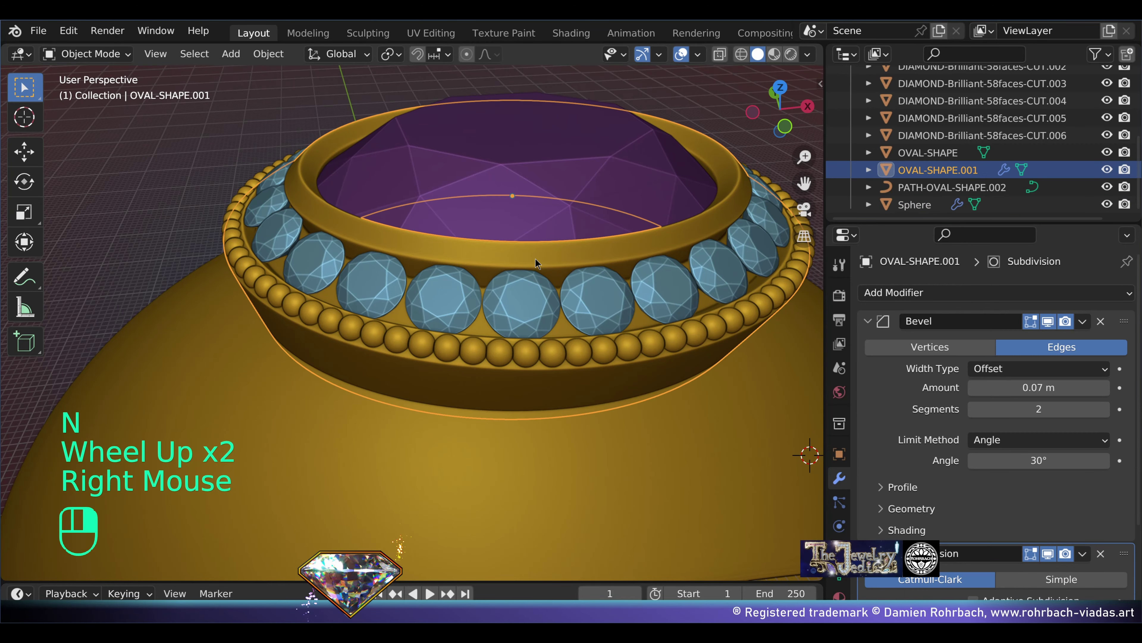
pyautogui.press('Tab')
# Step: Select the bezel's upper rim band in see-through front view and poke its faces
pyautogui.keyDown('shift'); pyautogui.moveTo(535, 258); pyautogui.dragTo(472, 263, button='middle'); pyautogui.keyUp('shift')
pyautogui.moveTo(472, 263); pyautogui.dragTo(408, 263, button='middle')
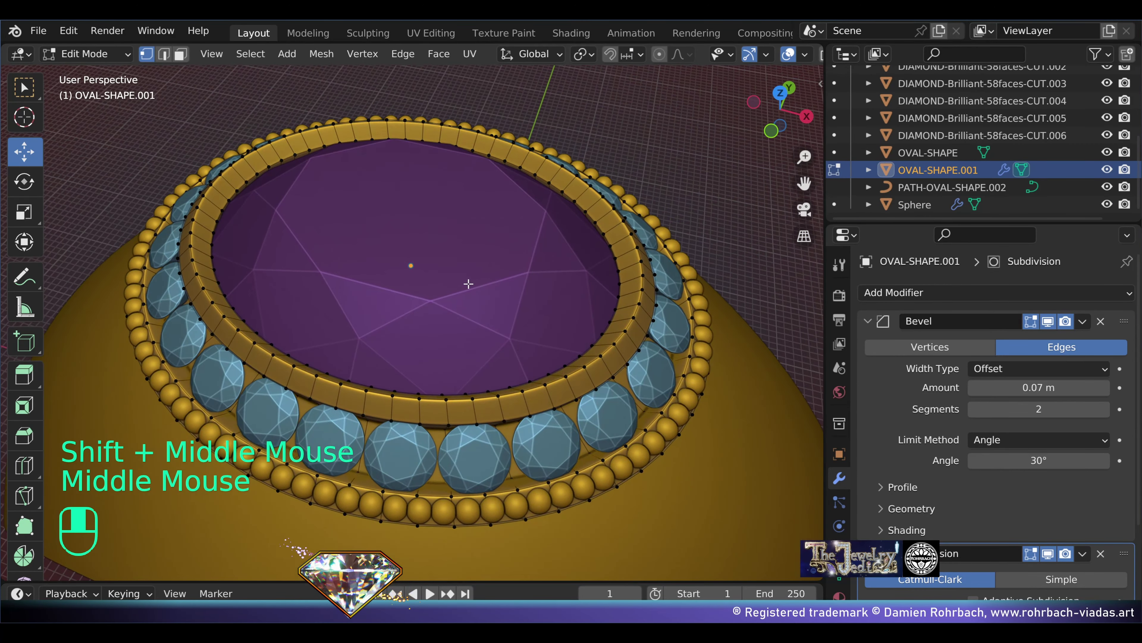
pyautogui.press('KP_1')
pyautogui.scroll(2, 314, 143)
pyautogui.hotkey('alt', 'z')
pyautogui.keyDown('shift'); pyautogui.moveTo(314, 143); pyautogui.dragTo(288, 148, button='middle'); pyautogui.keyUp('shift')
pyautogui.hotkey('alt', 'a')
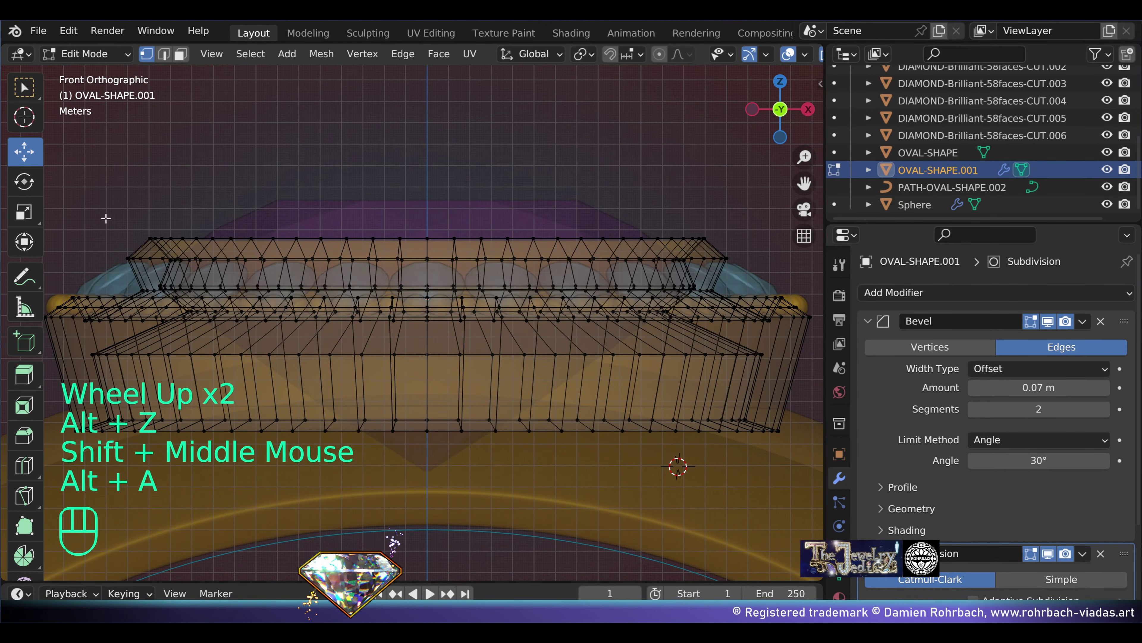
pyautogui.press('b')
pyautogui.moveTo(102, 180); pyautogui.dragTo(770, 259)
pyautogui.click(439, 53)
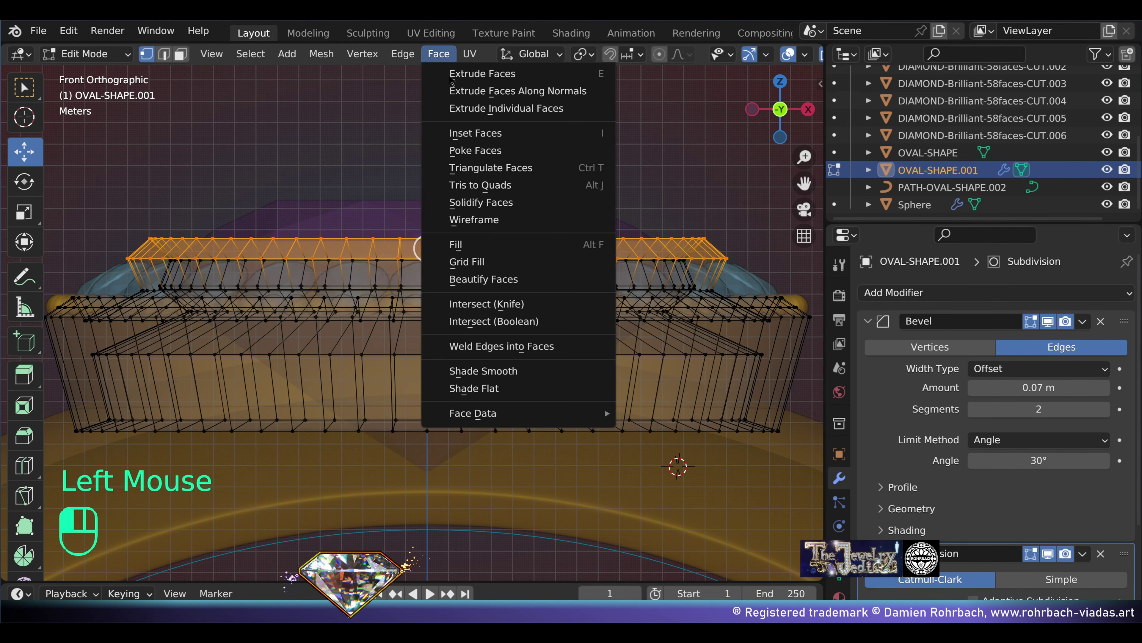
pyautogui.click(481, 150)
# Step: Select only the rim's poked centre vertices, save the file, and move them up about 0.9 m along Z
pyautogui.hotkey('alt', 'a')
pyautogui.press('b')
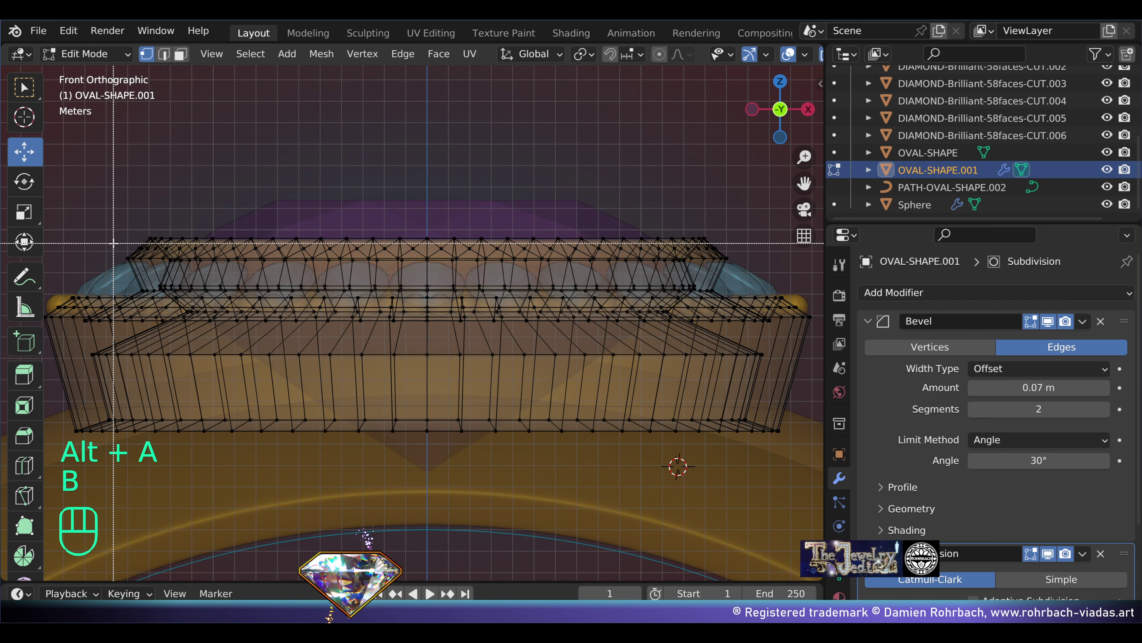
pyautogui.moveTo(111, 243); pyautogui.dragTo(780, 252)
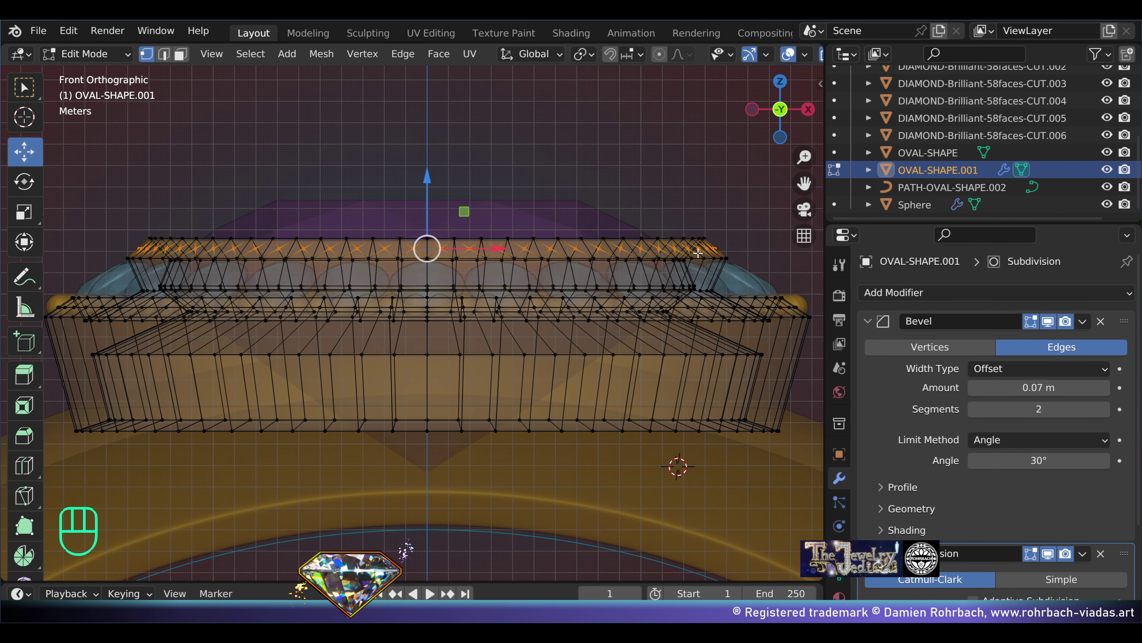
pyautogui.hotkey('ctrl', 's')
pyautogui.press('g')
pyautogui.click(516, 189)
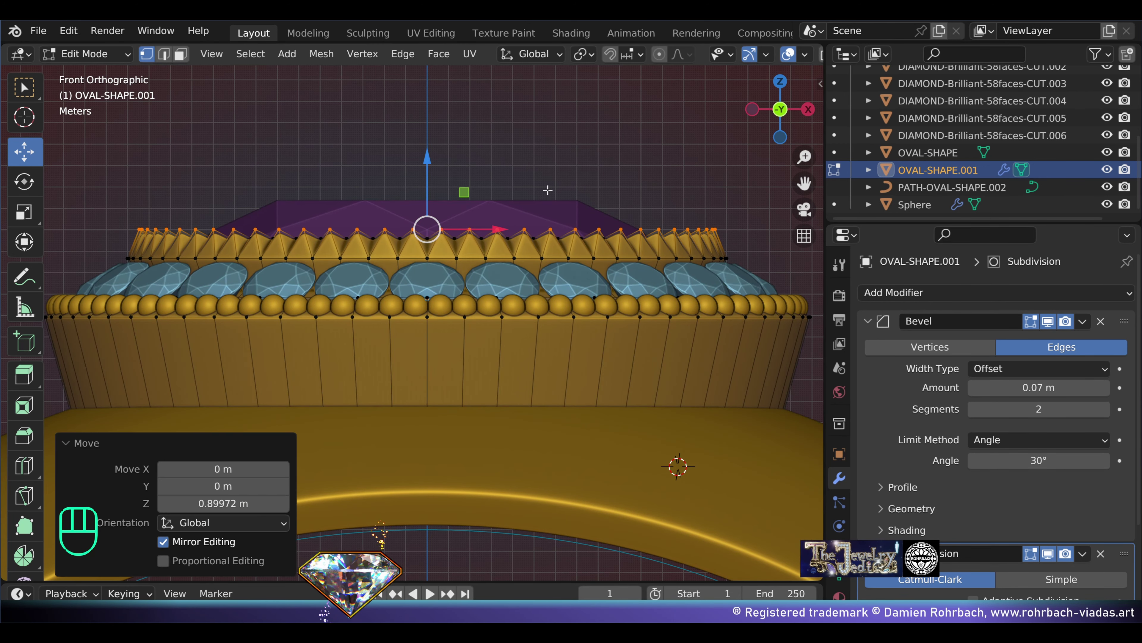
# Step: Scale the rim's raised point vertices outward by 1.063 and adjust their height along Z
pyautogui.press('s')
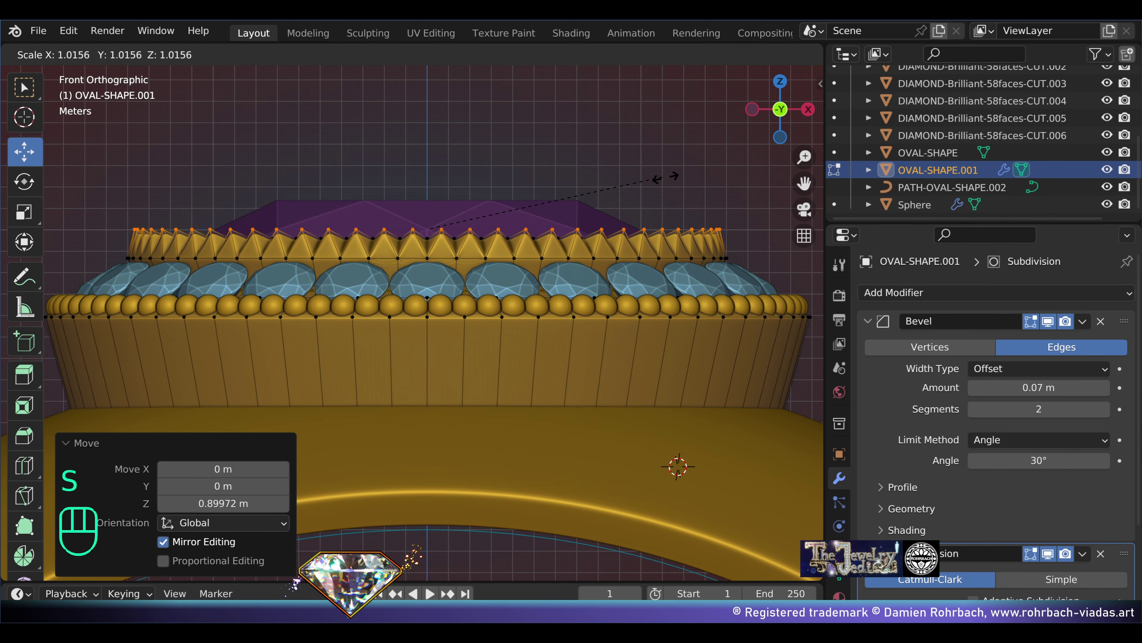
pyautogui.click(674, 182)
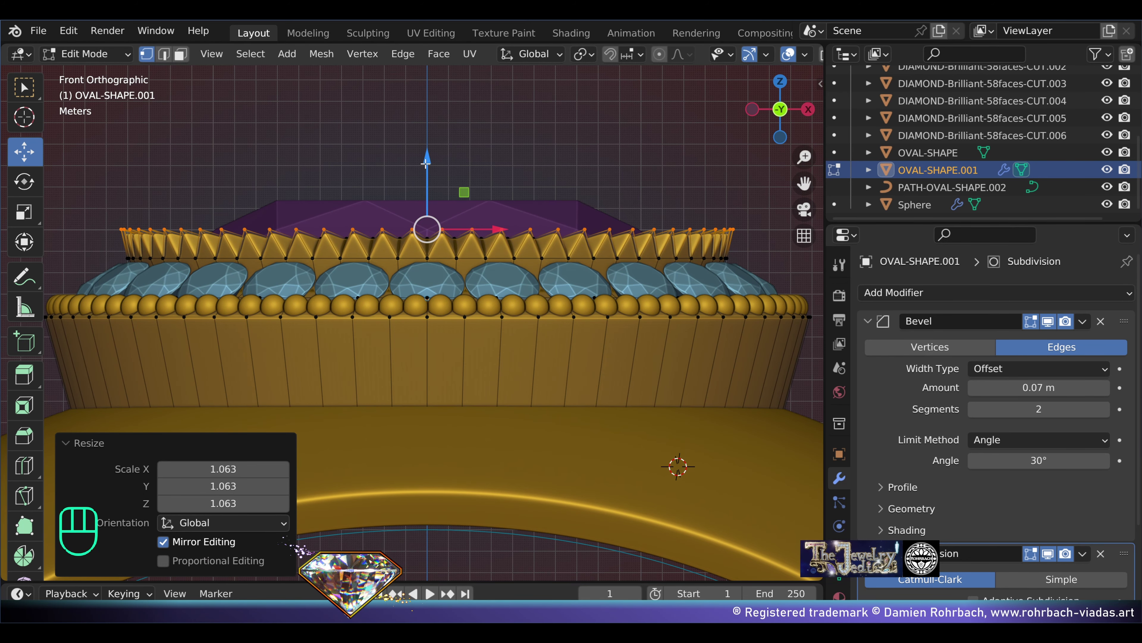
pyautogui.press('g')
pyautogui.press('z')
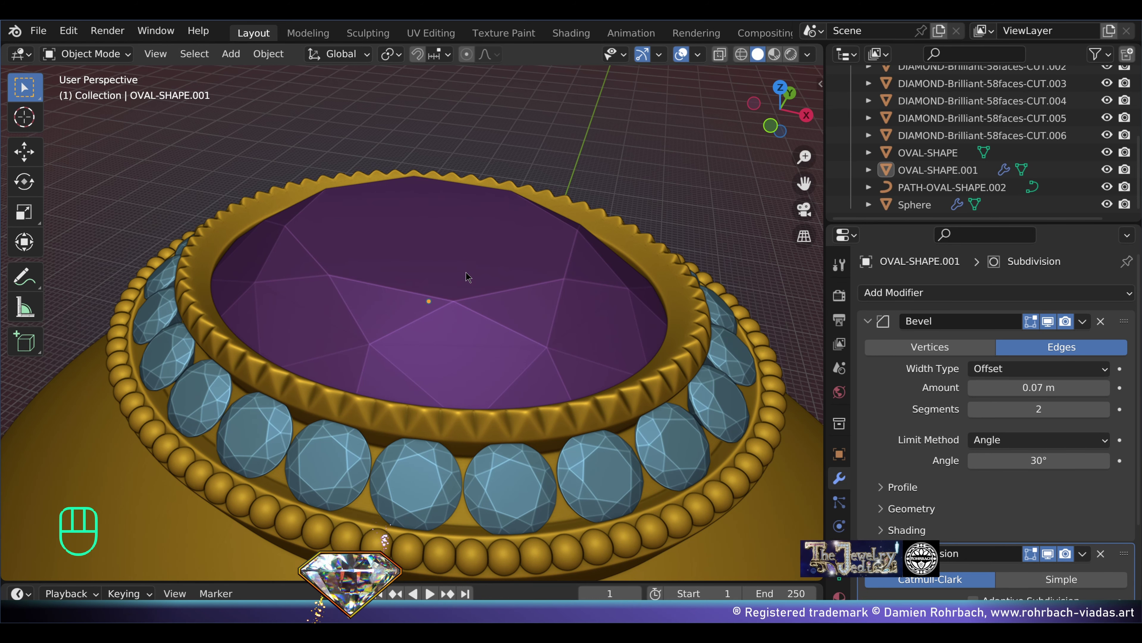
pyautogui.moveTo(463, 284); pyautogui.dragTo(562, 261, button='middle')
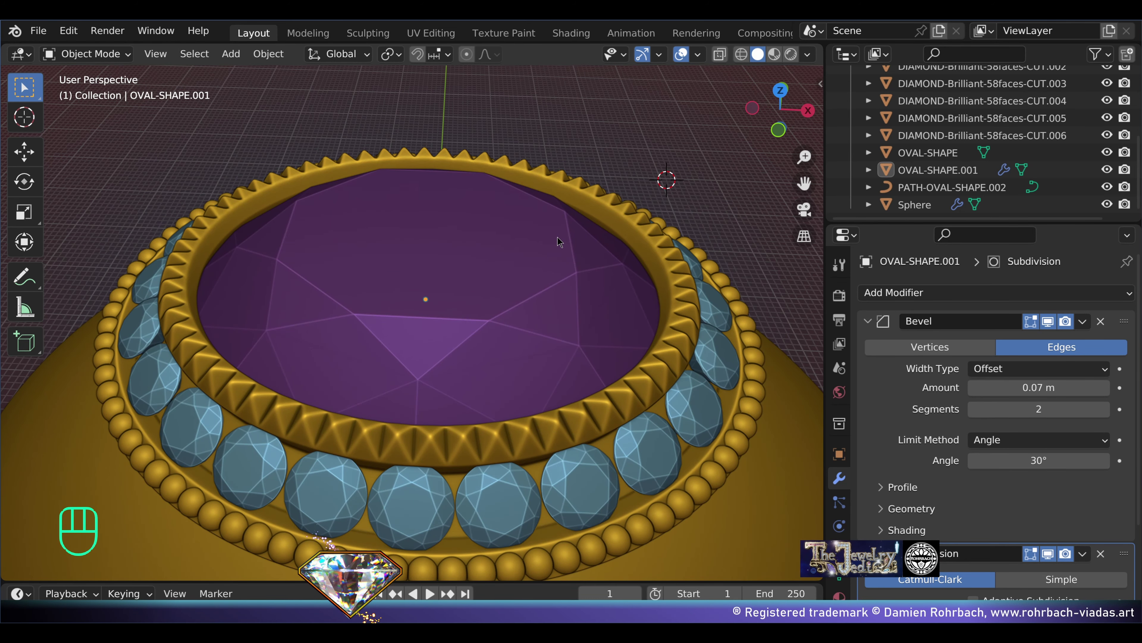
# Step: Add a view-aligned UV sphere over the diamond row in top view with 60 segments, 30 rings and 1 m radius, and assign it the GOLD material
pyautogui.click(531, 145)
pyautogui.press('KP_7')
pyautogui.keyDown('shift'); pyautogui.moveTo(531, 144); pyautogui.dragTo(431, 315, button='middle'); pyautogui.keyUp('shift')
pyautogui.scroll(2, 432, 315)
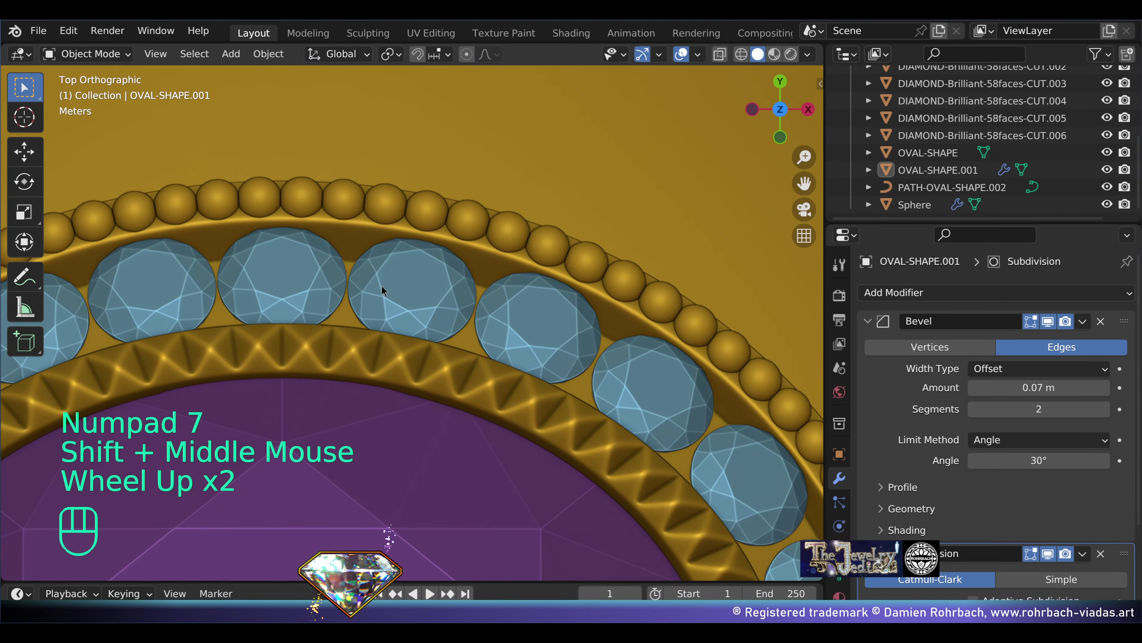
pyautogui.click(231, 54)
pyautogui.click(256, 73)
pyautogui.click(498, 127)
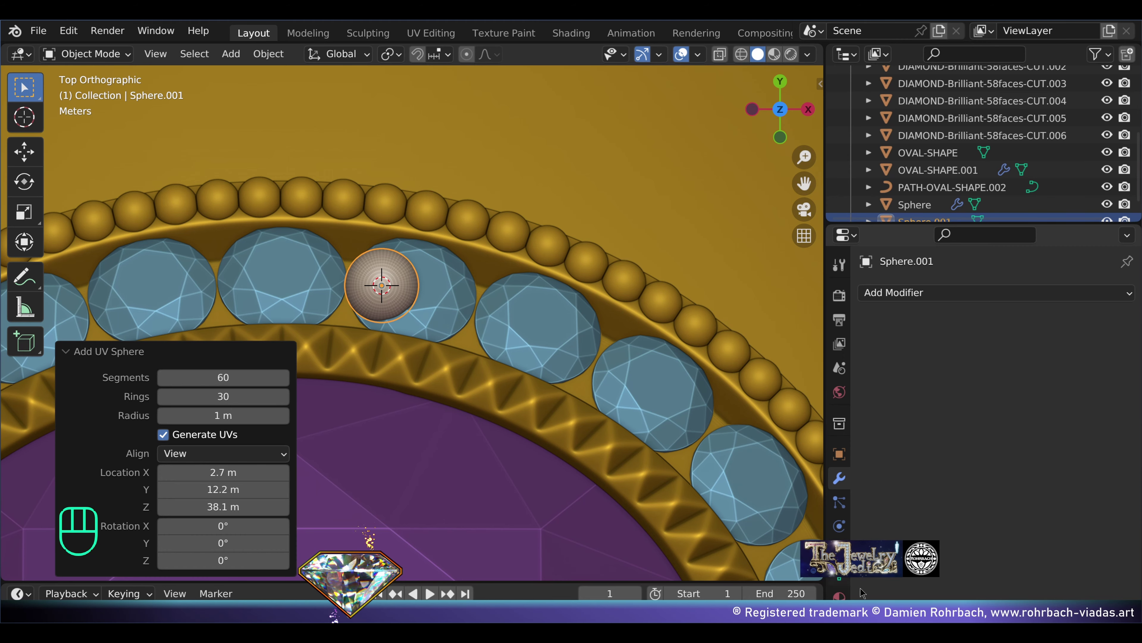
pyautogui.click(839, 595)
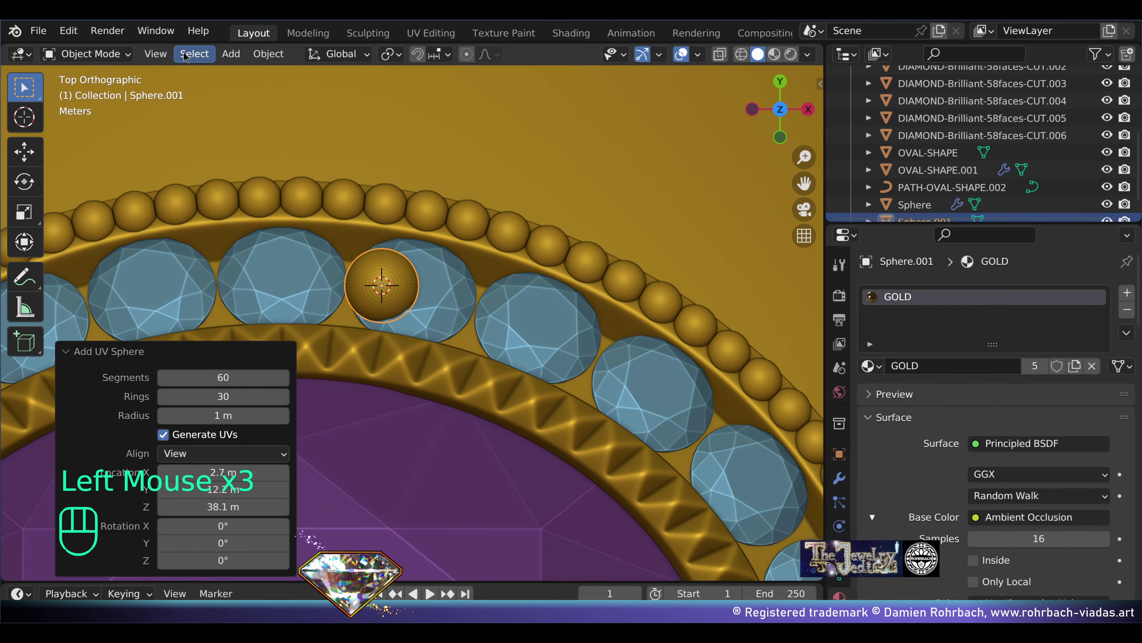
# Step: Shade the new sphere smooth and rename it PRONG.001
pyautogui.click(268, 54)
pyautogui.click(305, 434)
pyautogui.press('F2')
pyautogui.write('PRO')
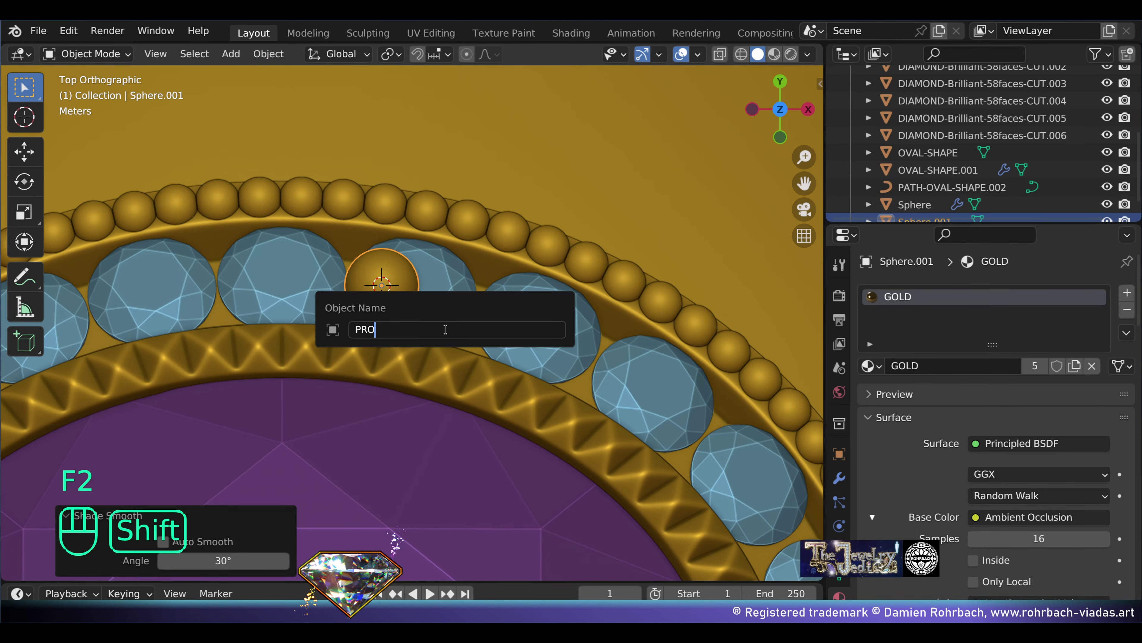
pyautogui.write('NG.001')
pyautogui.press('Return')
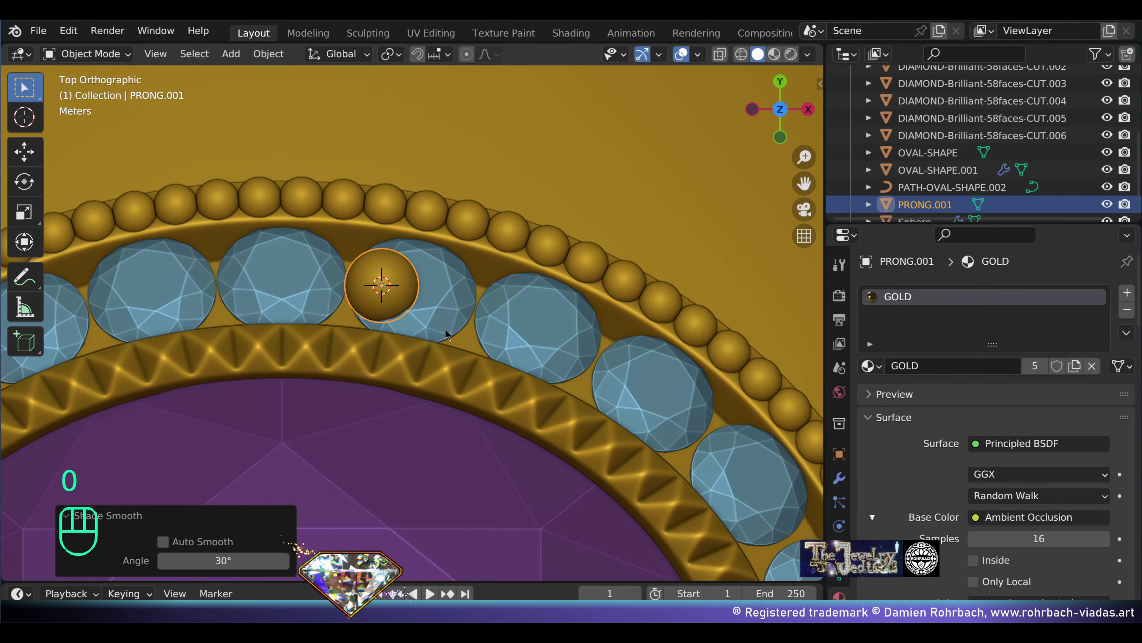
# Step: Stretch the sphere into a capsule by moving its lower-half vertices down about 1.93 m along Z in see-through side view
pyautogui.press('KP_3')
pyautogui.press('Tab')
pyautogui.hotkey('alt', 'z')
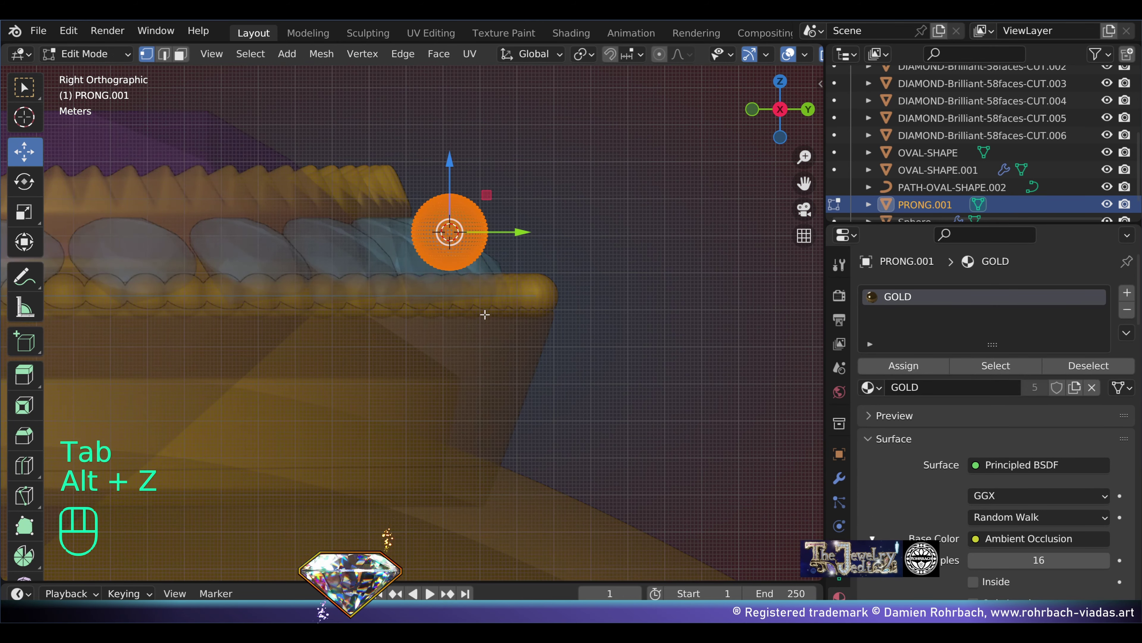
pyautogui.keyDown('shift'); pyautogui.moveTo(485, 316); pyautogui.dragTo(443, 375, button='middle'); pyautogui.keyUp('shift')
pyautogui.scroll(2, 349, 267)
pyautogui.hotkey('alt', 'a')
pyautogui.press('b')
pyautogui.moveTo(315, 279); pyautogui.dragTo(488, 360)
pyautogui.moveTo(401, 254); pyautogui.dragTo(430, 400)
pyautogui.click(641, 261)
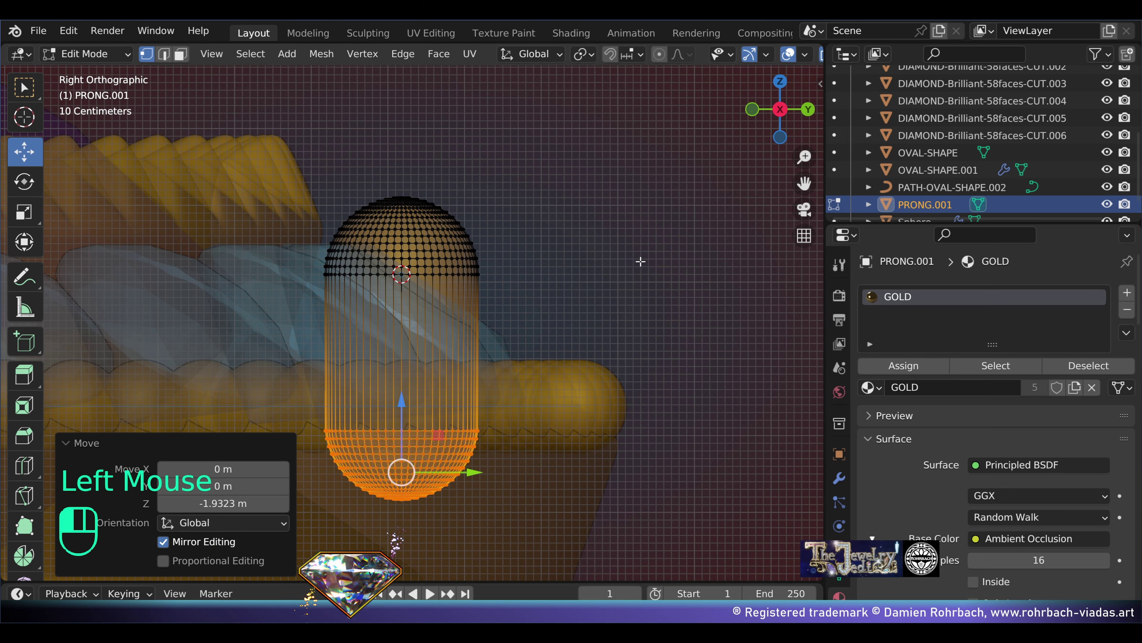
# Step: Raise the entire prong mesh along Z in Edit Mode until the object's origin sits at about its mid-height
pyautogui.press('a')
pyautogui.moveTo(400, 279); pyautogui.dragTo(410, 237)
pyautogui.press('Tab')
pyautogui.scroll(-1, 534, 189)
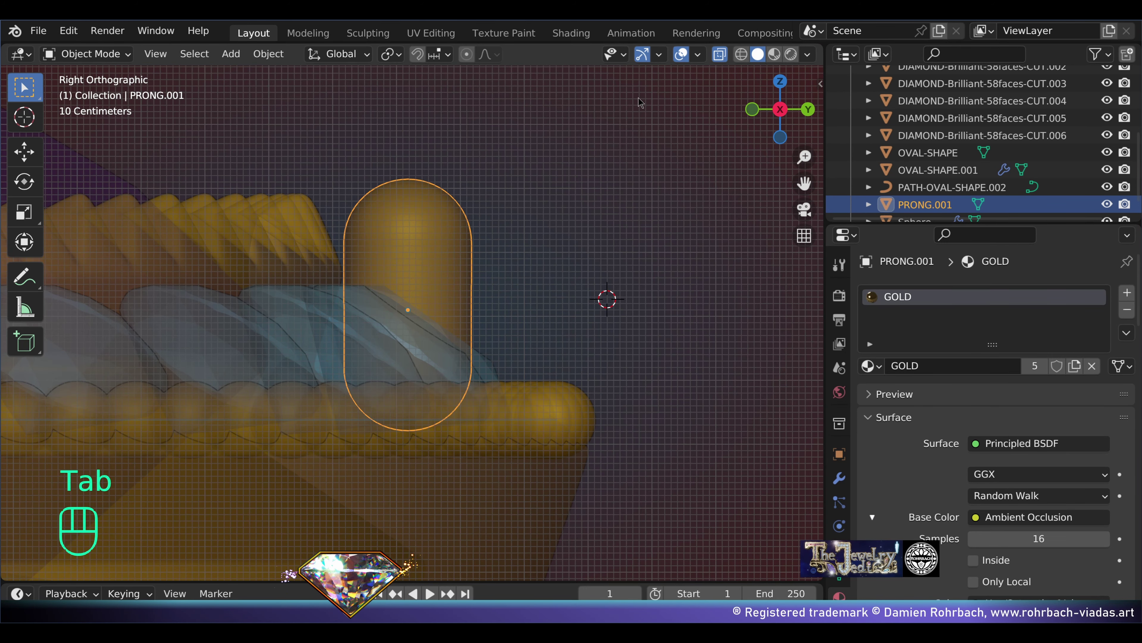
# Step: Enable snapping to Face Project with Snap With set to Center and Align Rotation to Target on
pyautogui.click(449, 57)
pyautogui.click(403, 158)
pyautogui.click(448, 56)
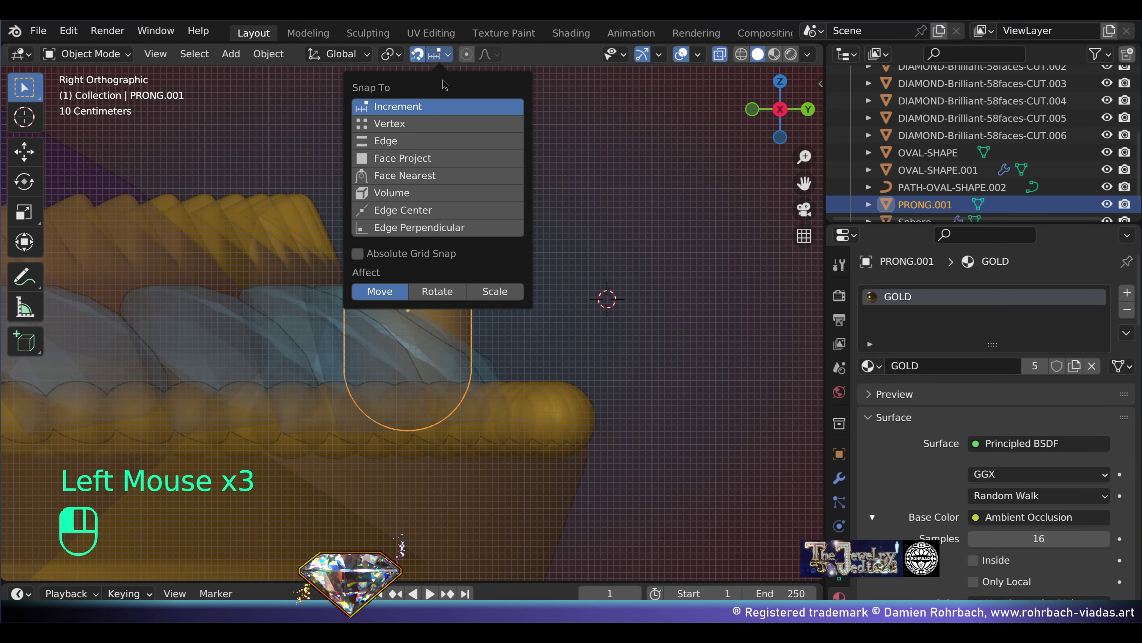
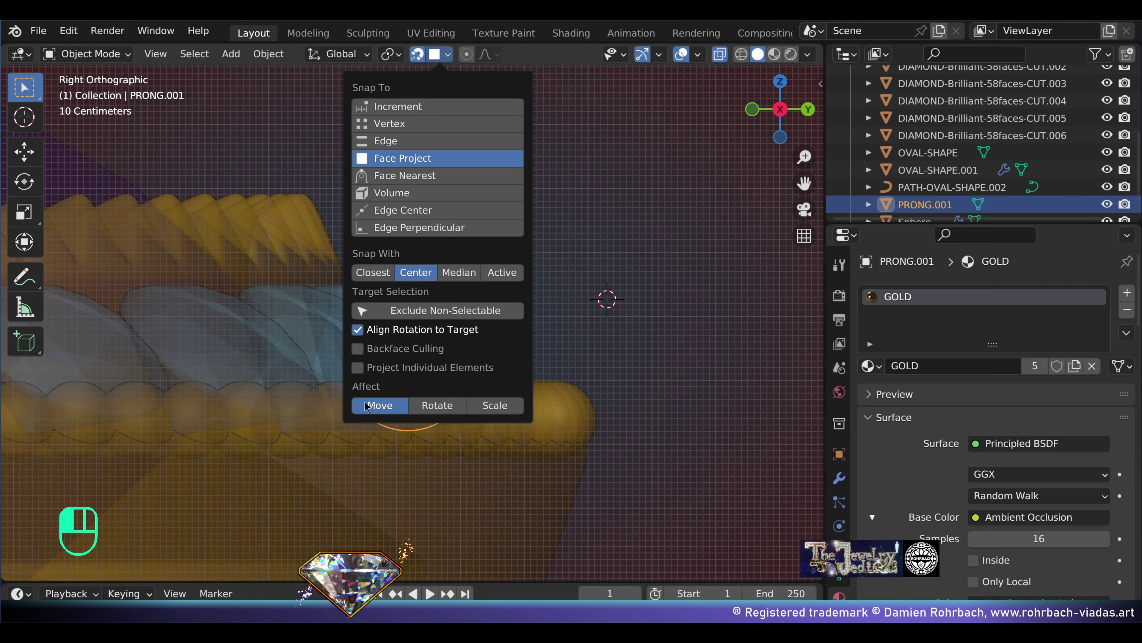
# Step: Try to snap the prong into the outer gap between two diamonds and scale it by 0.803
pyautogui.press('KP_7')
pyautogui.hotkey('alt', 'z')
pyautogui.keyDown('shift'); pyautogui.moveTo(428, 347); pyautogui.dragTo(251, 295, button='middle'); pyautogui.keyUp('shift')
pyautogui.moveTo(386, 333); pyautogui.dragTo(459, 343)
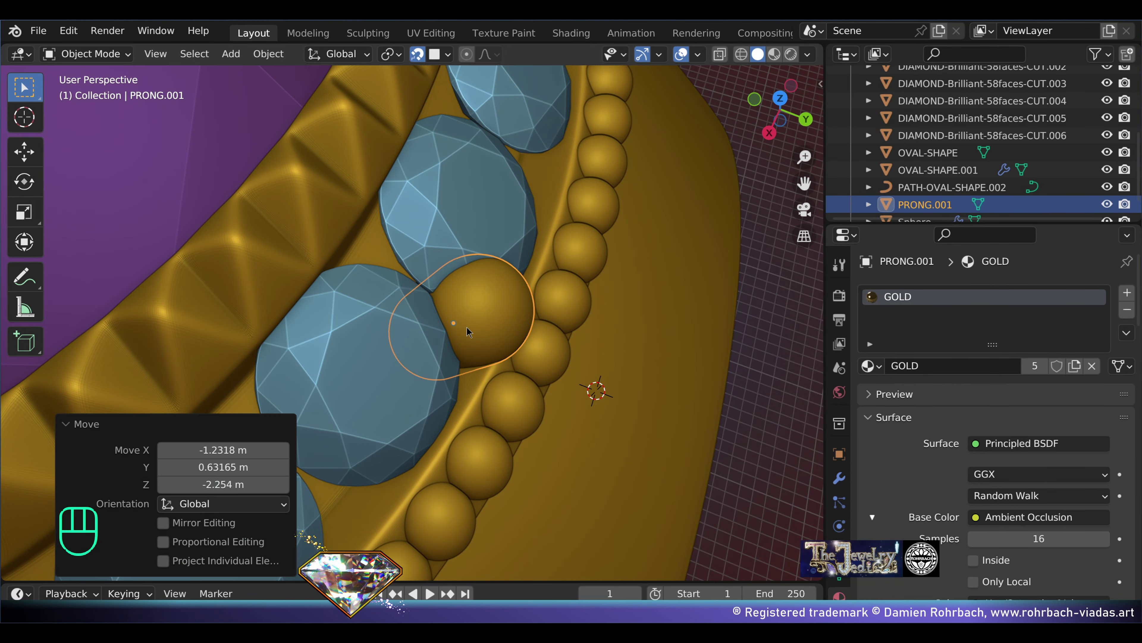
pyautogui.moveTo(459, 343); pyautogui.dragTo(558, 413, button='middle')
pyautogui.press('n')
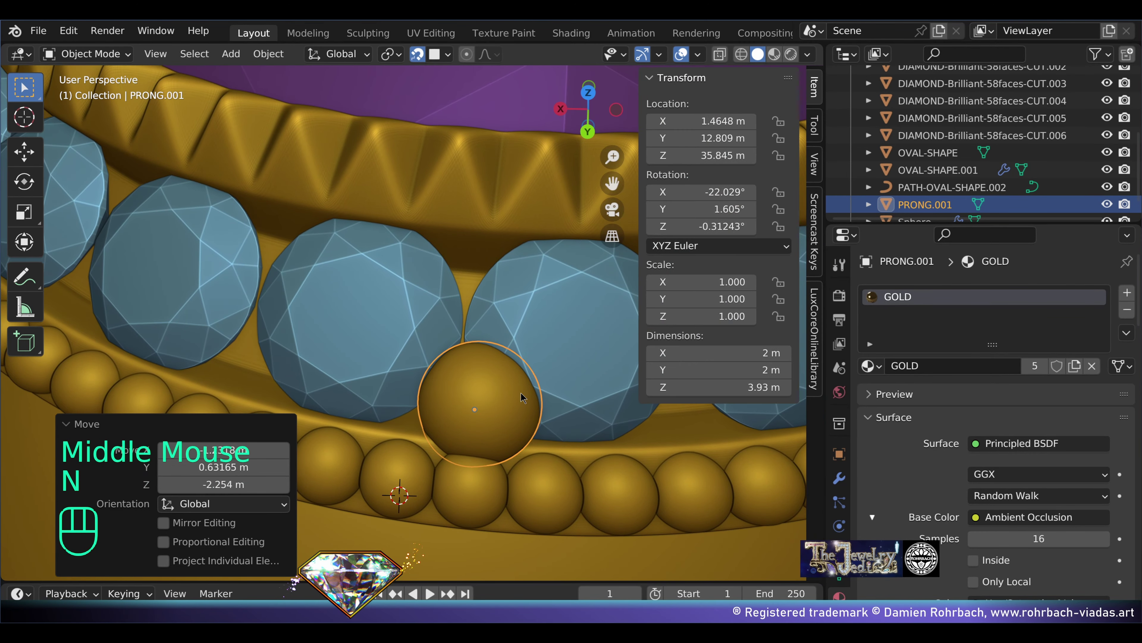
pyautogui.press('s')
pyautogui.click(546, 396)
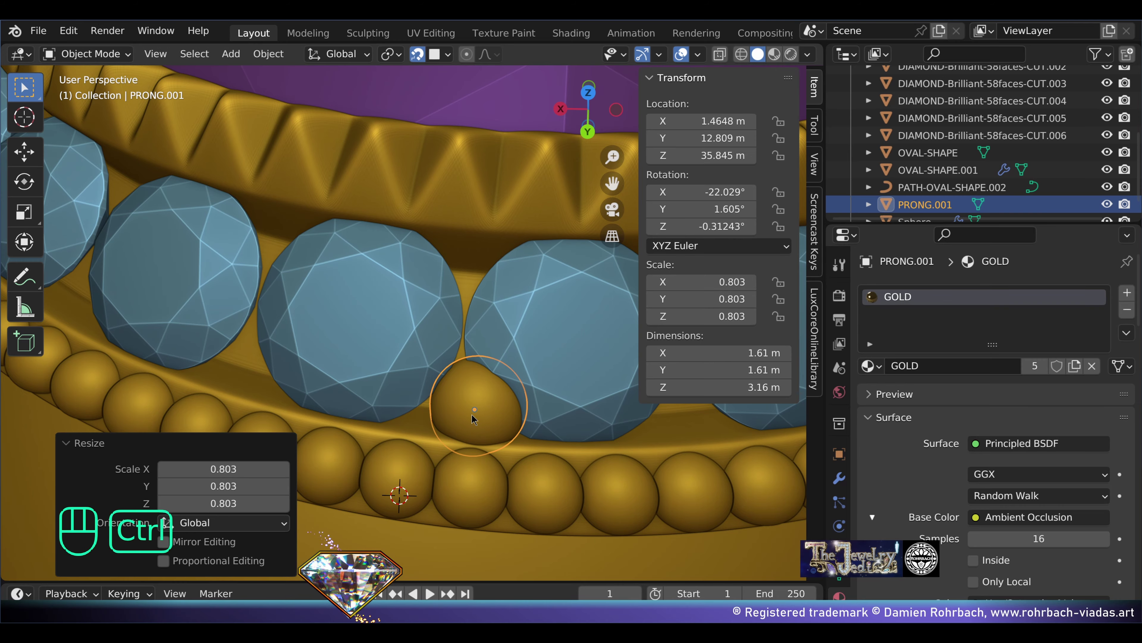
pyautogui.hotkey('ctrl', 'z')
pyautogui.hotkey('ctrl', 'z')
# Step: Turn off snapping and reshape the prong's mesh in Edit Mode into a slimmer capsule 3.24 m tall
pyautogui.moveTo(315, 435); pyautogui.dragTo(528, 136, button='middle')
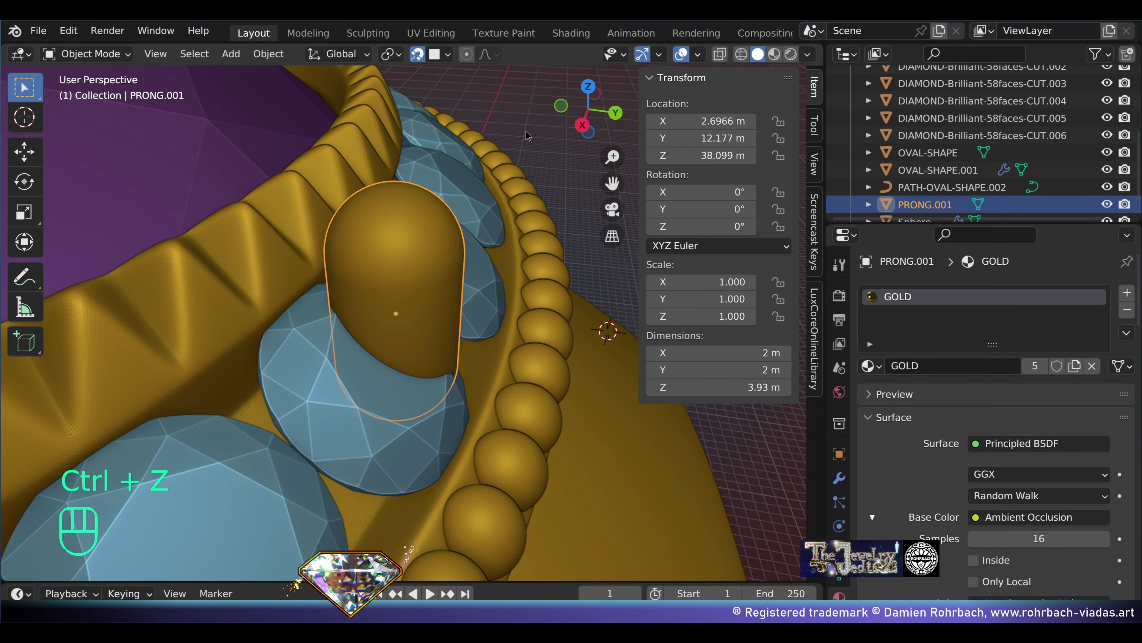
pyautogui.click(421, 54)
pyautogui.press('KP_1')
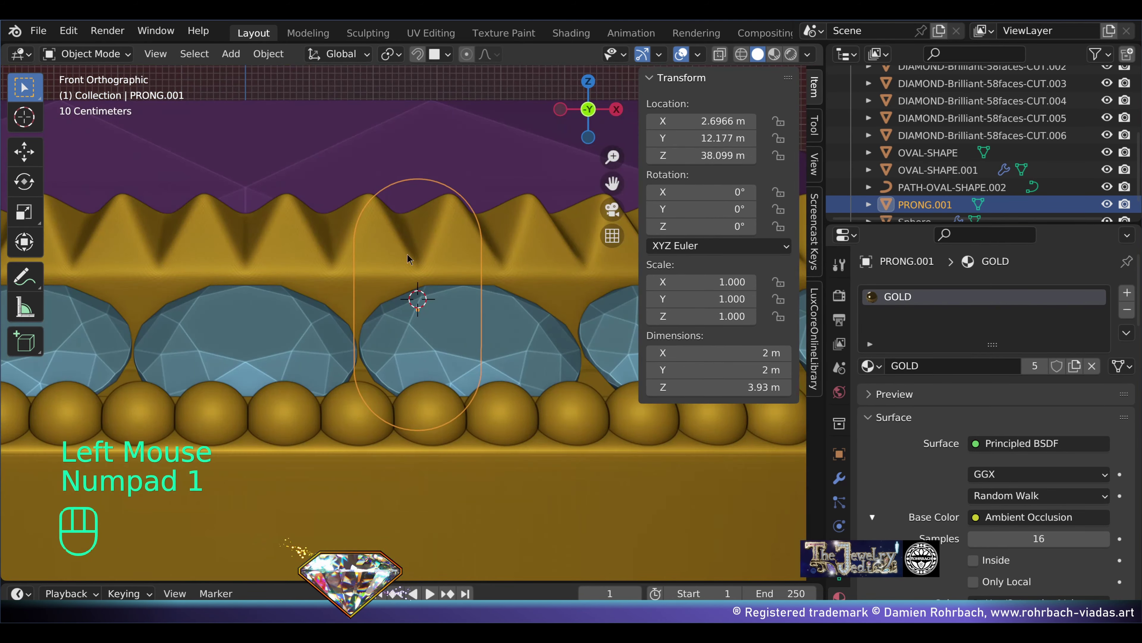
pyautogui.scroll(2, 442, 328)
pyautogui.press('KP_3')
pyautogui.scroll(1, 382, 333)
pyautogui.press('Tab')
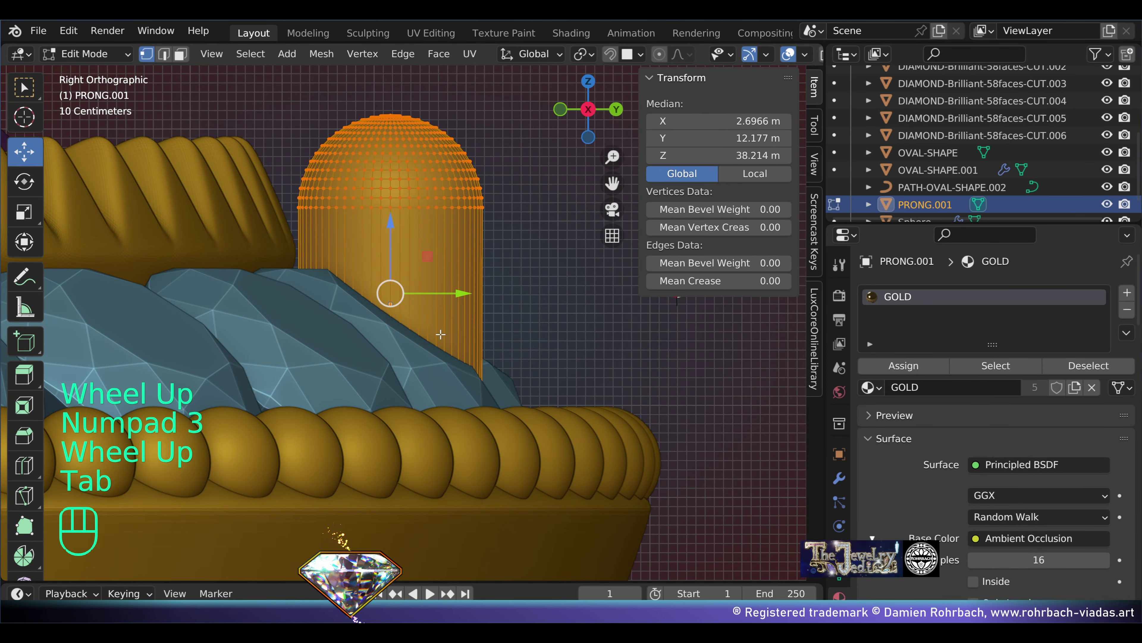
pyautogui.hotkey('alt', 'z')
pyautogui.hotkey('alt', 'a')
pyautogui.moveTo(383, 333); pyautogui.dragTo(421, 229)
pyautogui.press('s')
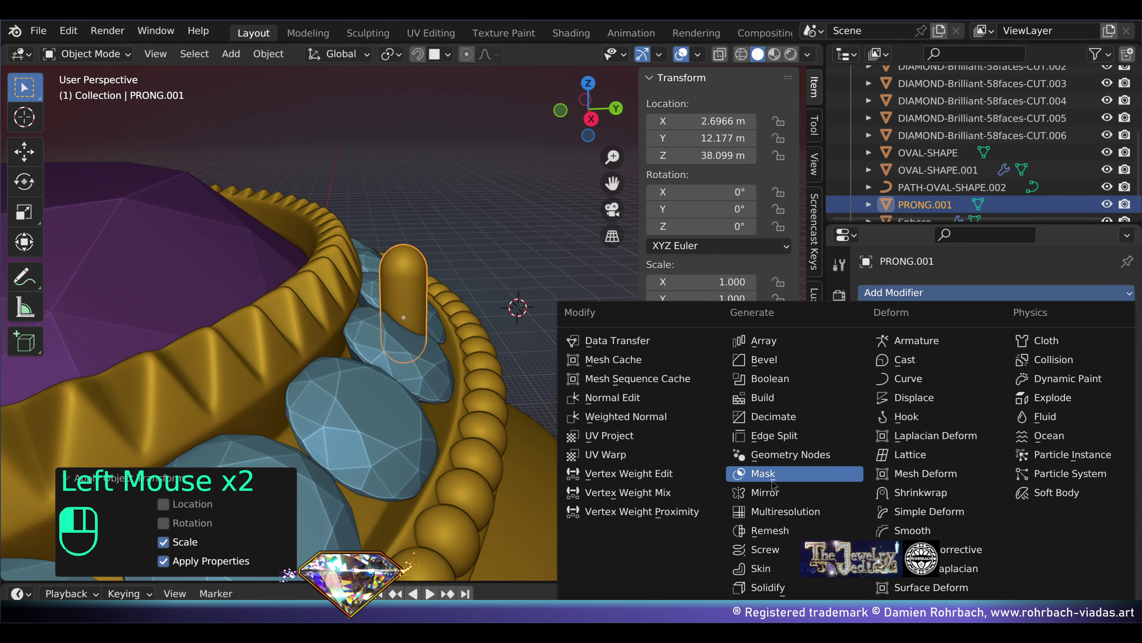
# Step: Add a Mirror modifier to the prong on the X and Y axes with OVAL-SHAPE as the mirror object
pyautogui.click(774, 478)
pyautogui.click(1037, 353)
pyautogui.moveTo(1103, 411); pyautogui.dragTo(928, 152)
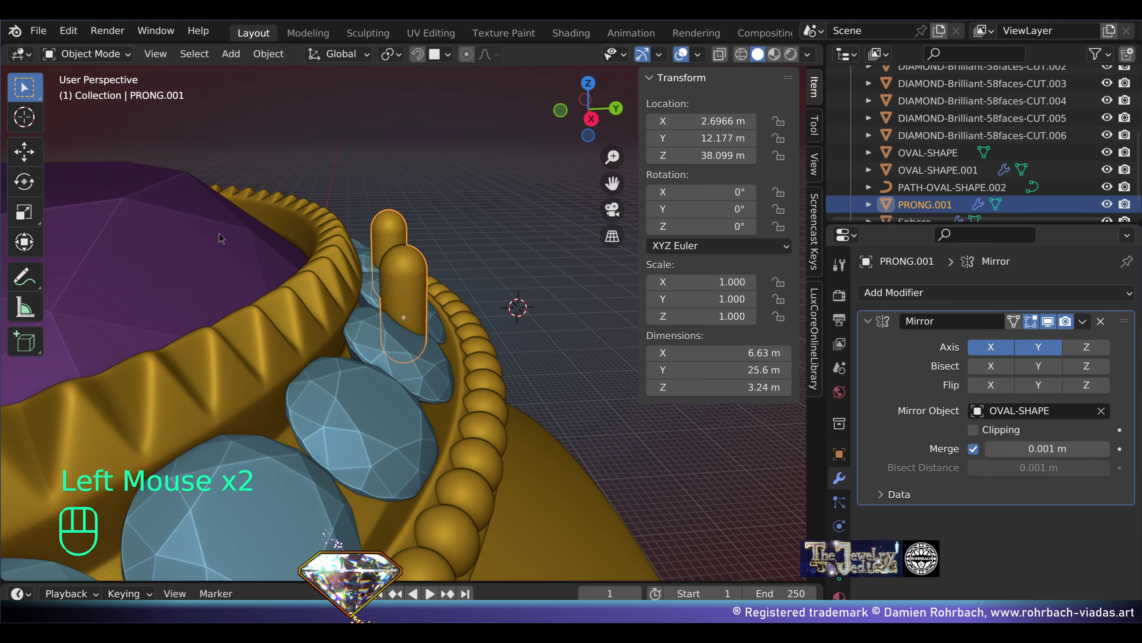
# Step: Duplicate the prong with snapping on into the outer gap between two diamonds and hide the original PRONG.001
pyautogui.scroll(-2, 441, 237)
pyautogui.moveTo(443, 353); pyautogui.dragTo(431, 324, button='middle')
pyautogui.click(431, 324)
pyautogui.scroll(2, 432, 324)
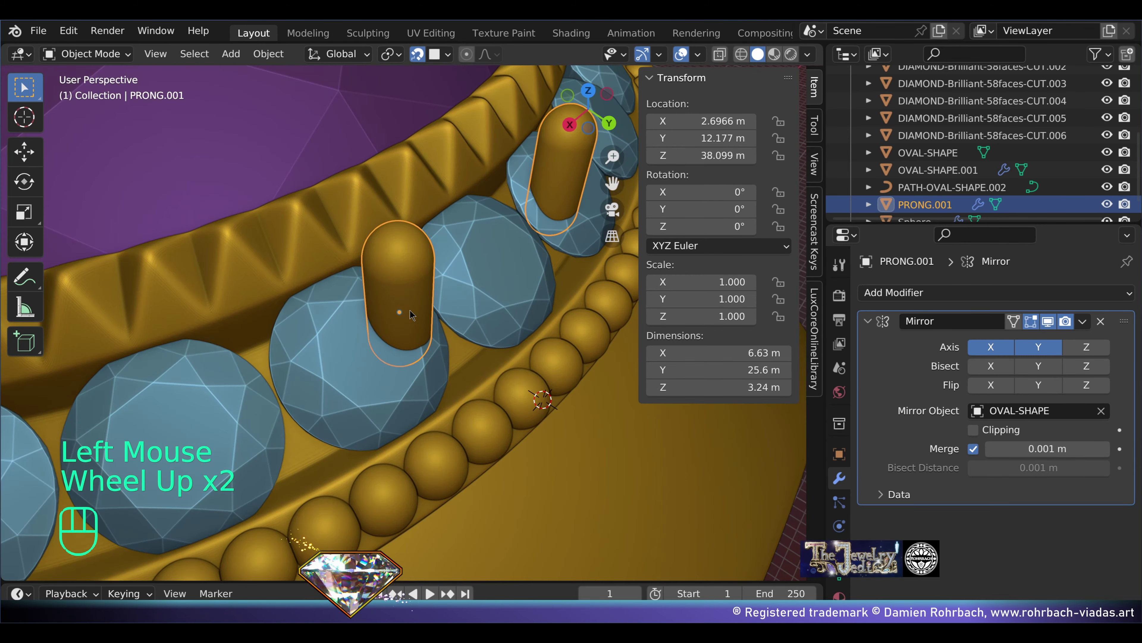
pyautogui.hotkey('shift', 'd')
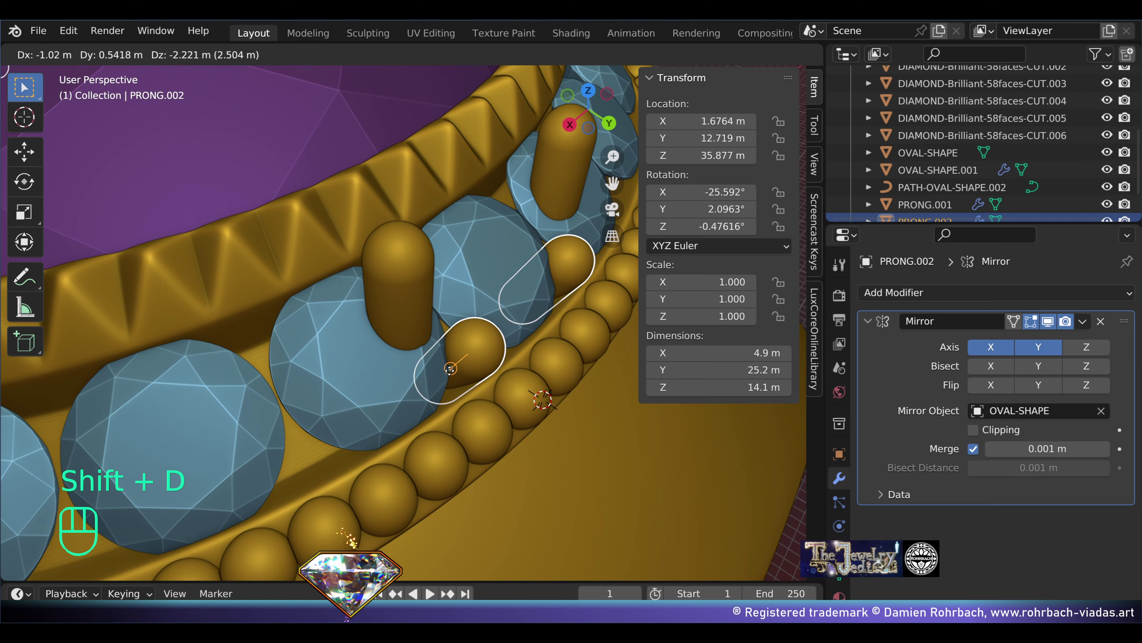
pyautogui.rightClick(401, 300)
pyautogui.press('h')
pyautogui.moveTo(425, 325); pyautogui.dragTo(470, 391, button='middle')
pyautogui.rightClick(472, 396)
pyautogui.press('g')
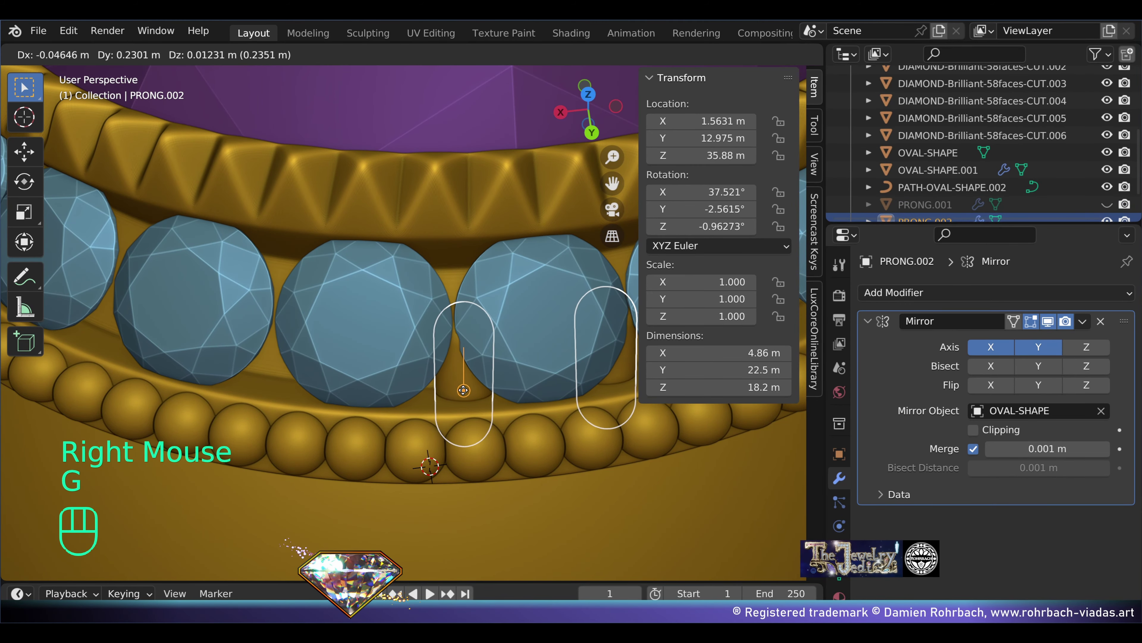
pyautogui.click(463, 396)
# Step: Duplicate the snapped prong to the inner side of the same diamond gap and to both sides of the neighbouring gap
pyautogui.hotkey('shift', 'd')
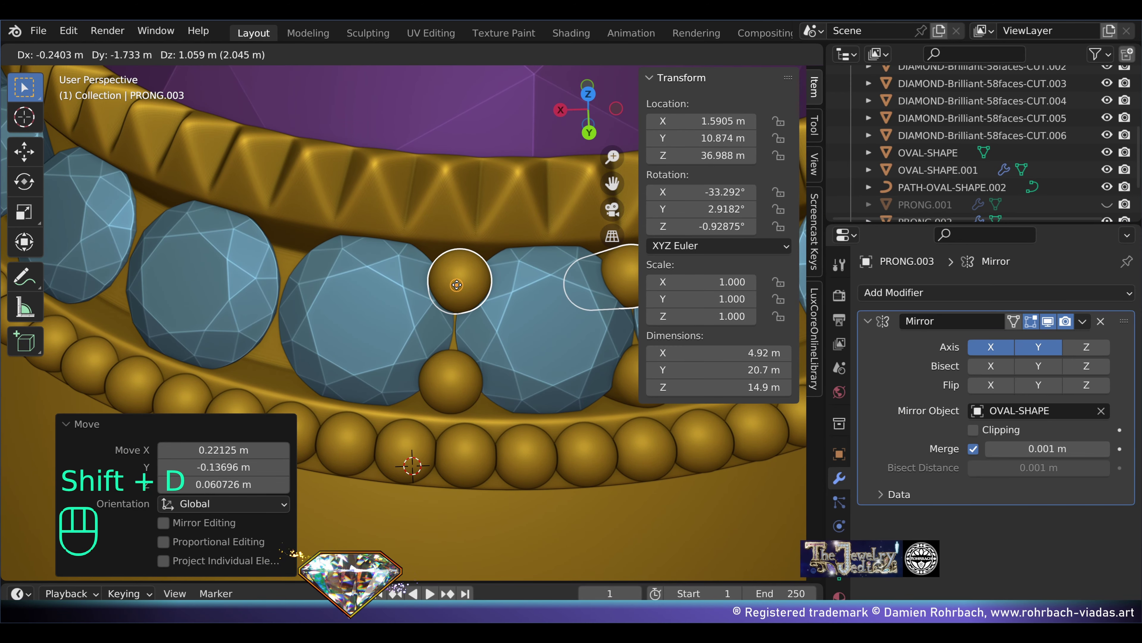
pyautogui.click(455, 280)
pyautogui.moveTo(455, 280); pyautogui.dragTo(433, 256, button='middle')
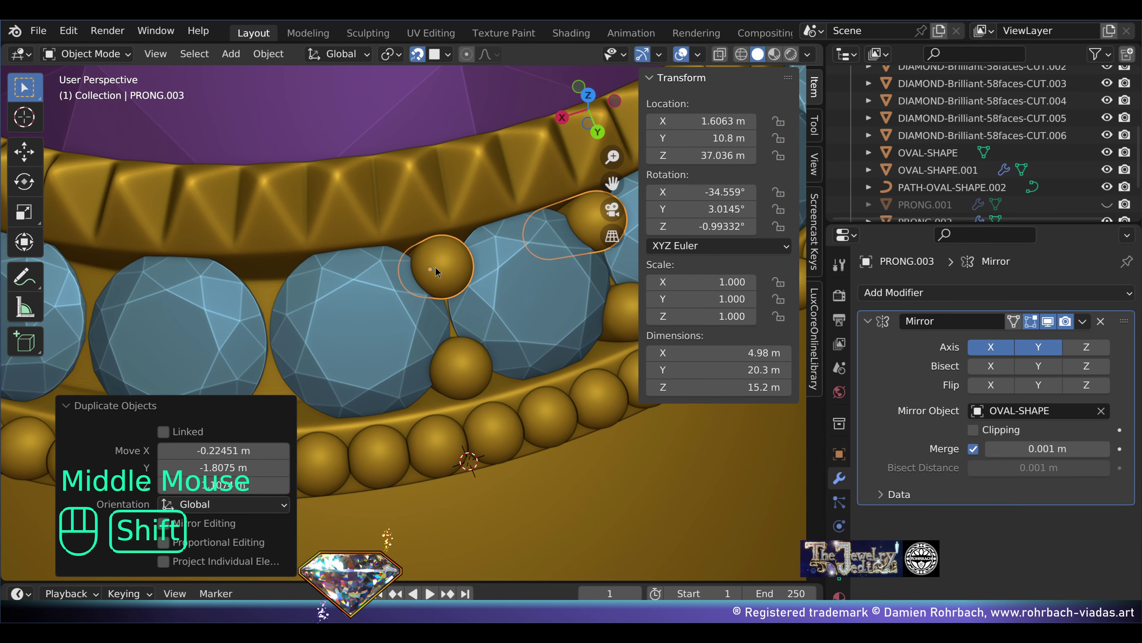
pyautogui.hotkey('shift', 'd')
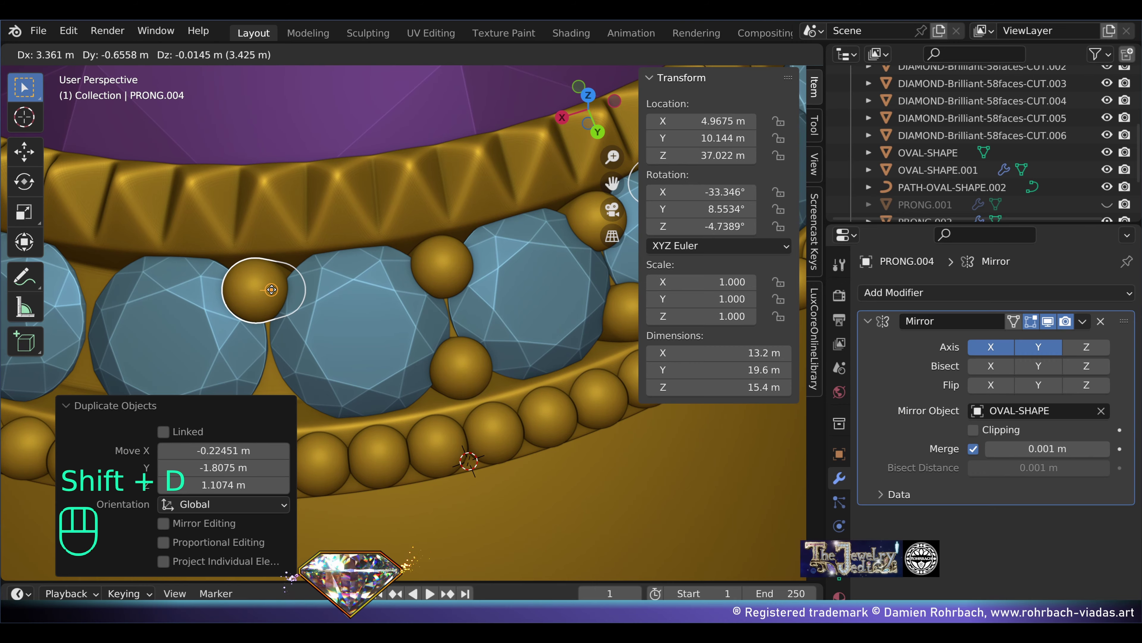
pyautogui.click(261, 286)
pyautogui.keyDown('shift'); pyautogui.moveTo(270, 318); pyautogui.dragTo(429, 339, button='middle'); pyautogui.keyUp('shift')
pyautogui.hotkey('shift', 'd')
pyautogui.click(435, 355)
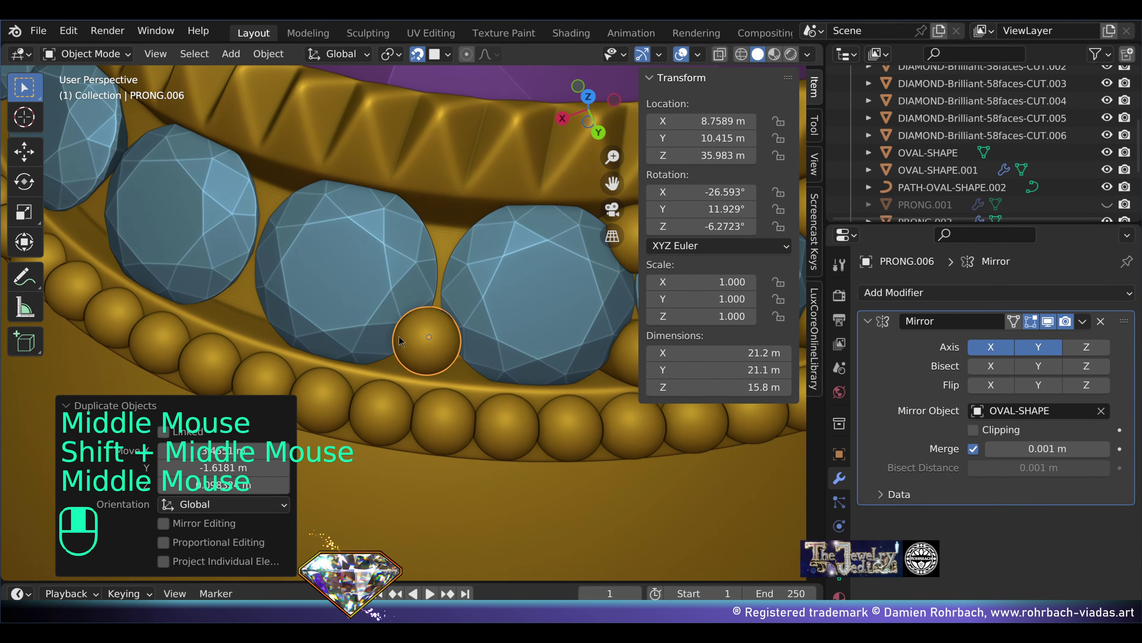
# Step: Continue duplicating prongs onto the inner and outer sides of the remaining diamond gaps in the mirrored quarter
pyautogui.hotkey('shift', 'd')
pyautogui.click(443, 241)
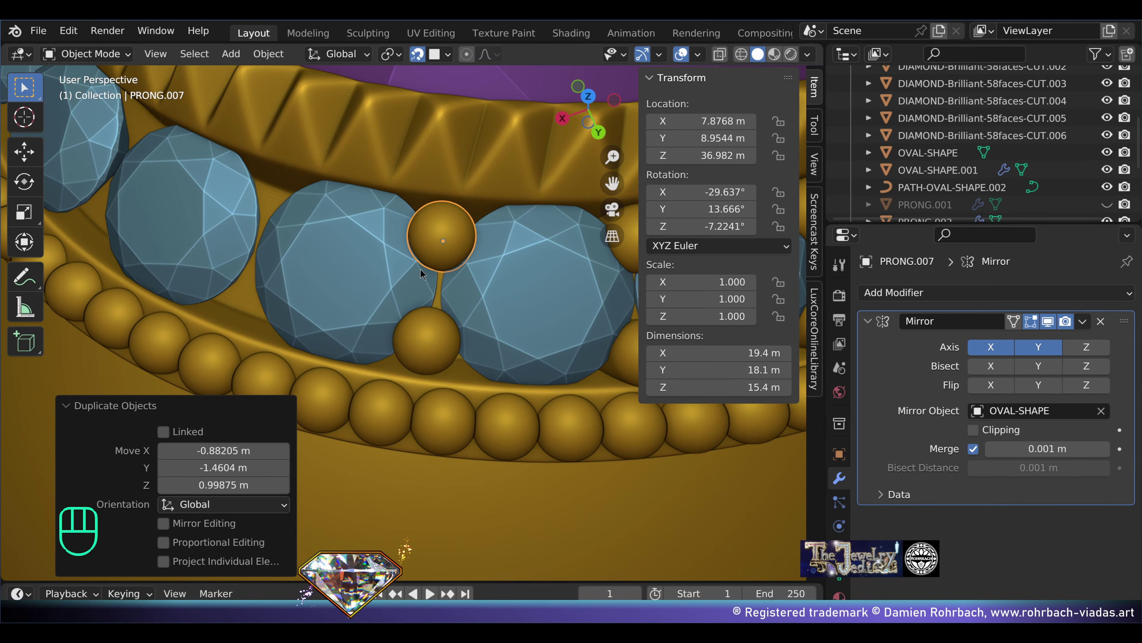
pyautogui.moveTo(443, 240); pyautogui.dragTo(553, 252, button='middle')
pyautogui.moveTo(554, 252); pyautogui.dragTo(558, 242, button='middle')
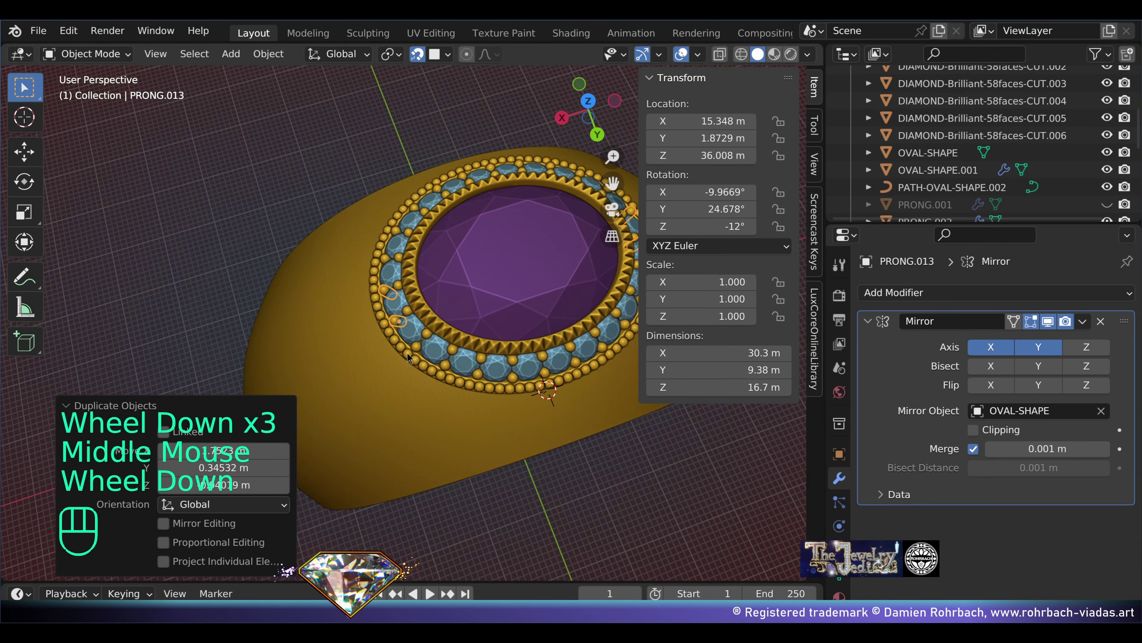
# Step: Save the file and turn off snapping
pyautogui.scroll(-1, 484, 426)
pyautogui.moveTo(407, 352); pyautogui.dragTo(421, 135, button='middle')
pyautogui.scroll(-1, 587, 366)
pyautogui.hotkey('ctrl', 's')
pyautogui.click(417, 54)
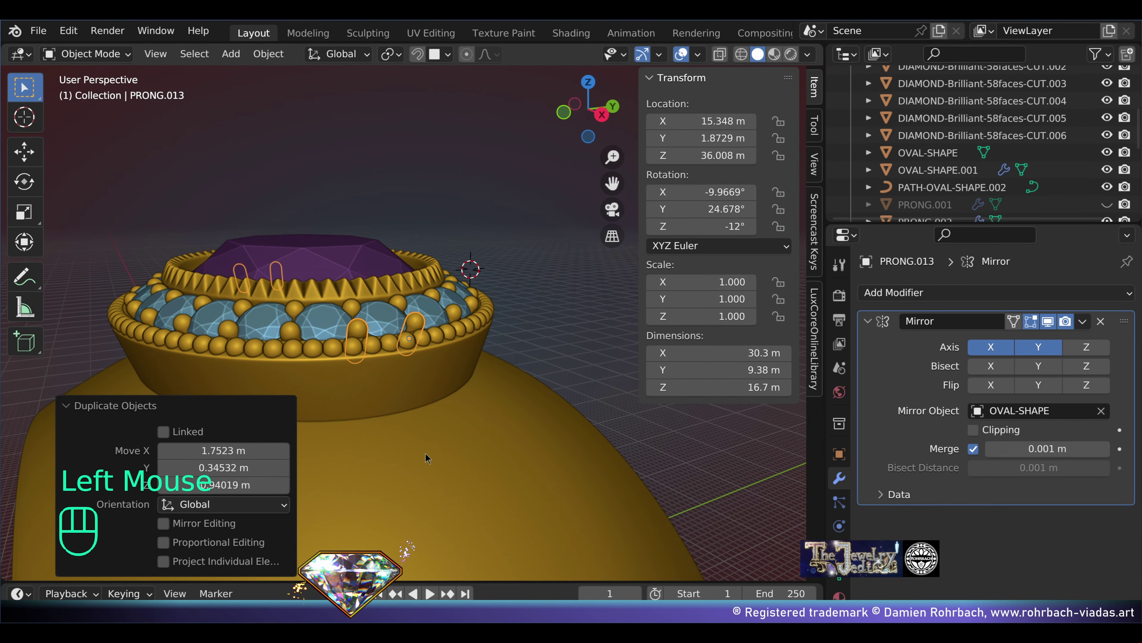
# Step: Add horizontal loop cuts around the plain wall of OVAL-SHAPE.001 below the bead ring in front view
pyautogui.click(422, 390)
pyautogui.moveTo(421, 390); pyautogui.dragTo(495, 248, button='middle')
pyautogui.keyDown('shift'); pyautogui.moveTo(495, 247); pyautogui.dragTo(560, 131, button='middle'); pyautogui.keyUp('shift')
pyautogui.press('Tab')
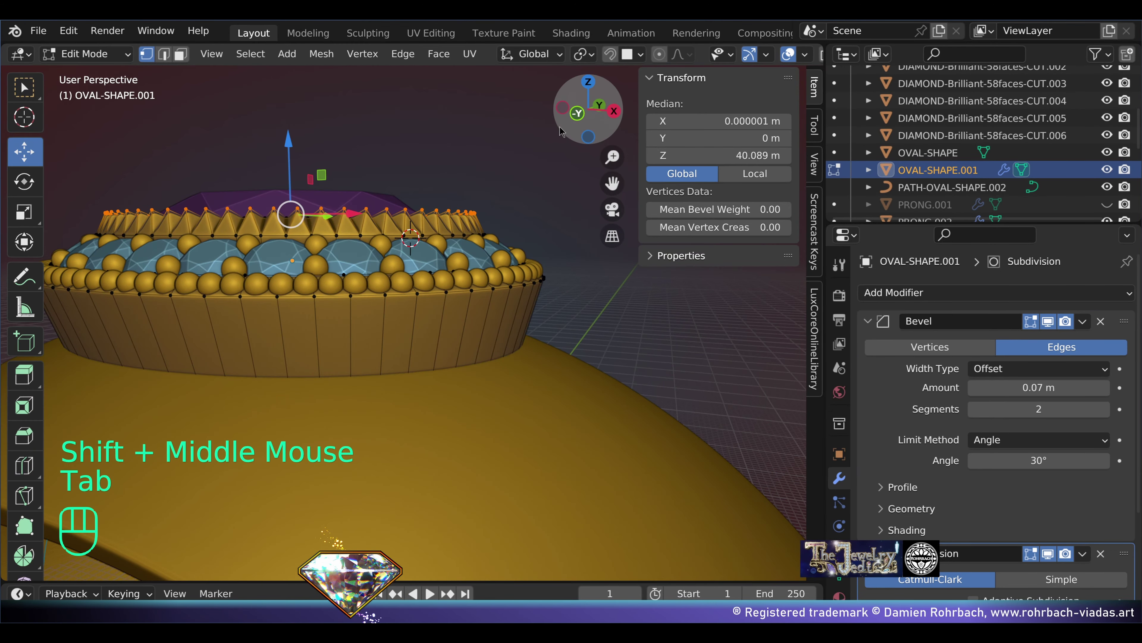
pyautogui.click(577, 113)
pyautogui.hotkey('alt', 'z')
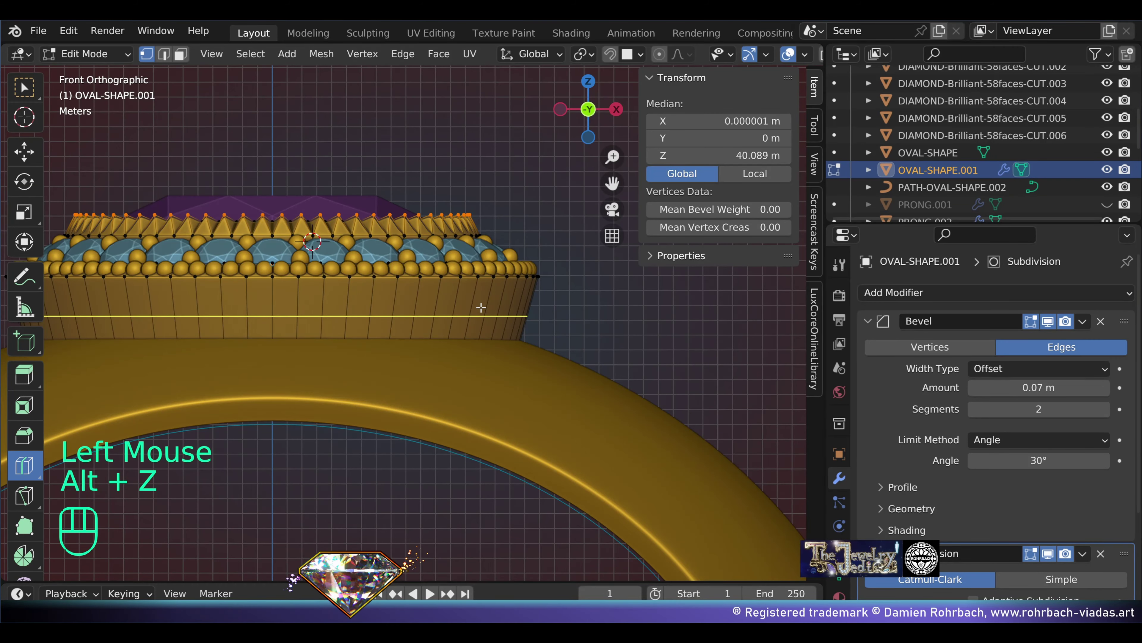
pyautogui.moveTo(481, 307); pyautogui.dragTo(478, 300)
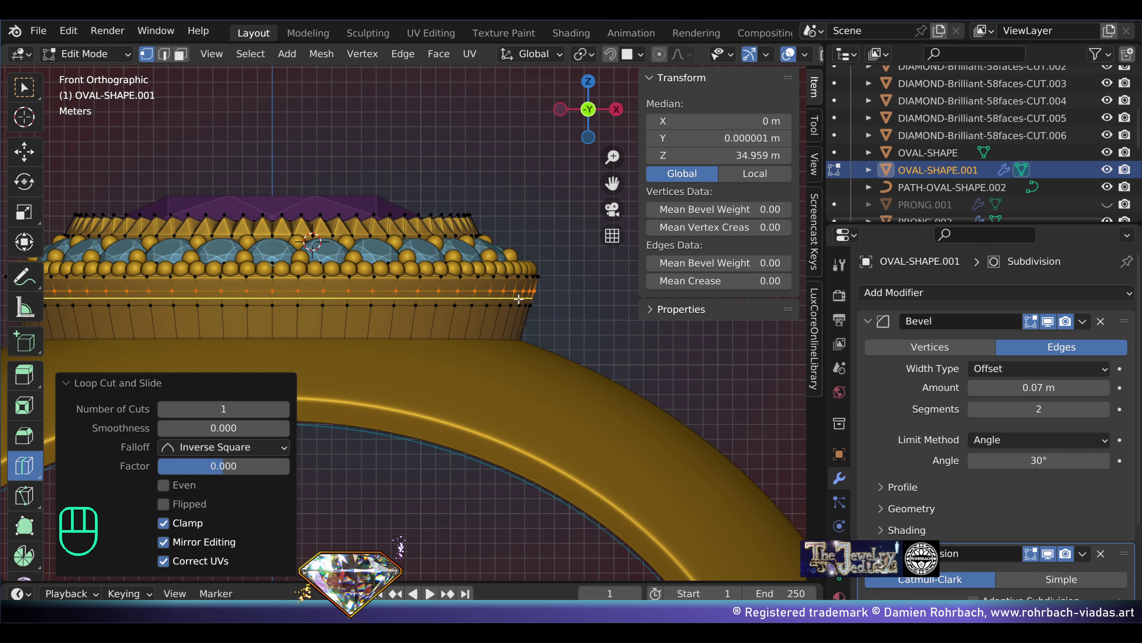
# Step: Scale the new edge loop on the lower wall inward to 0.927 to form a groove, and save the file
pyautogui.click(602, 335)
pyautogui.press('s')
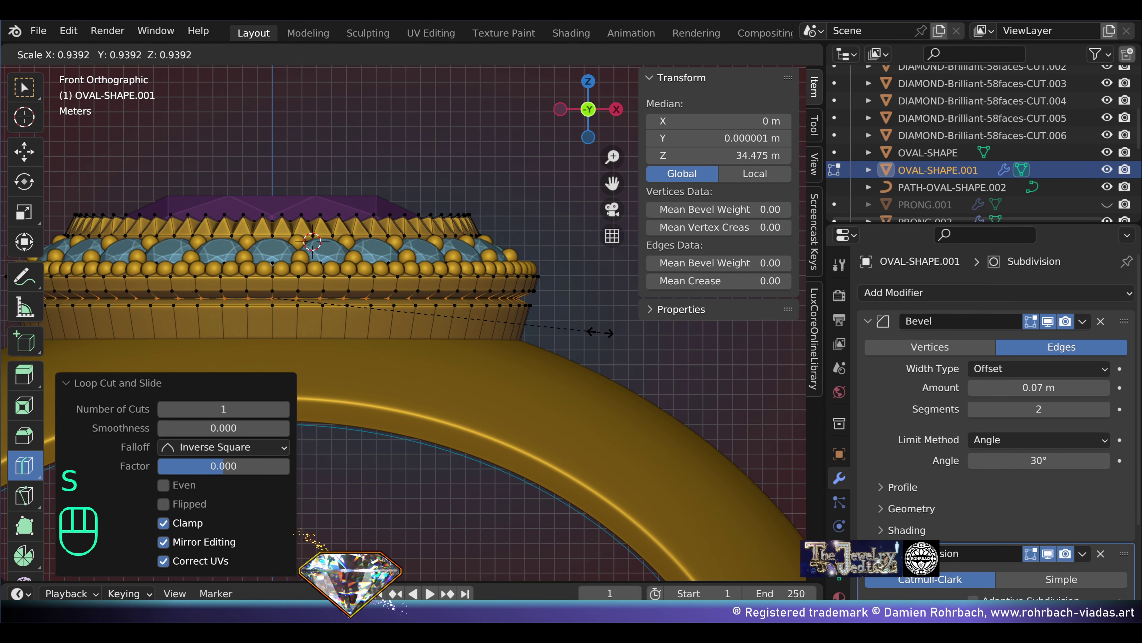
pyautogui.click(596, 332)
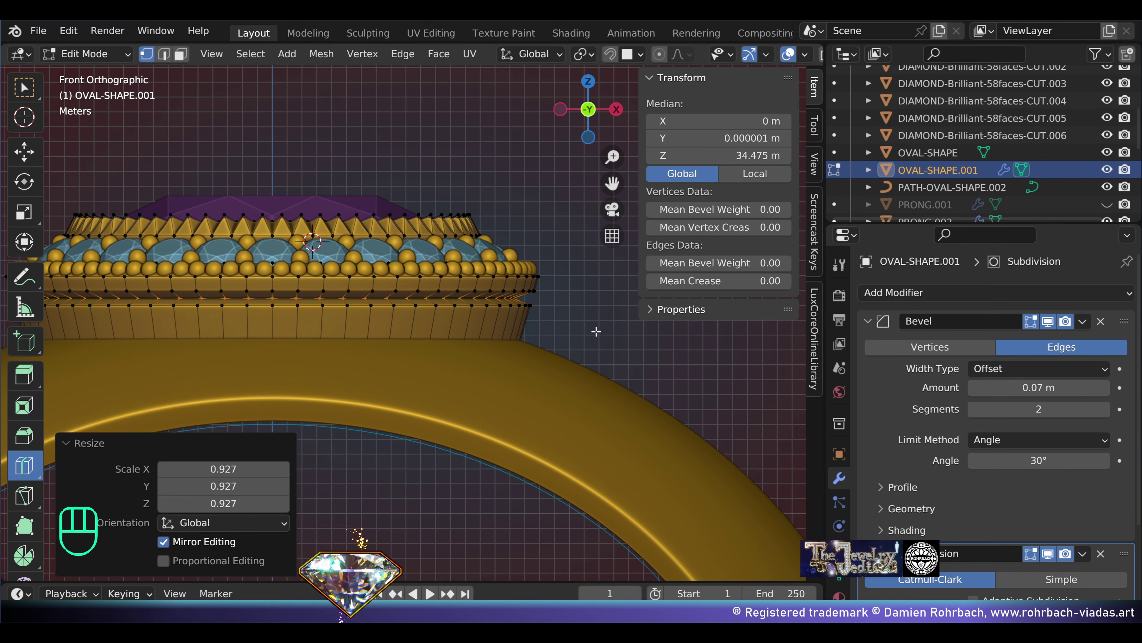
pyautogui.moveTo(596, 333); pyautogui.dragTo(409, 380, button='middle')
pyautogui.press('Tab')
pyautogui.scroll(-2, 546, 324)
pyautogui.hotkey('ctrl', 's')
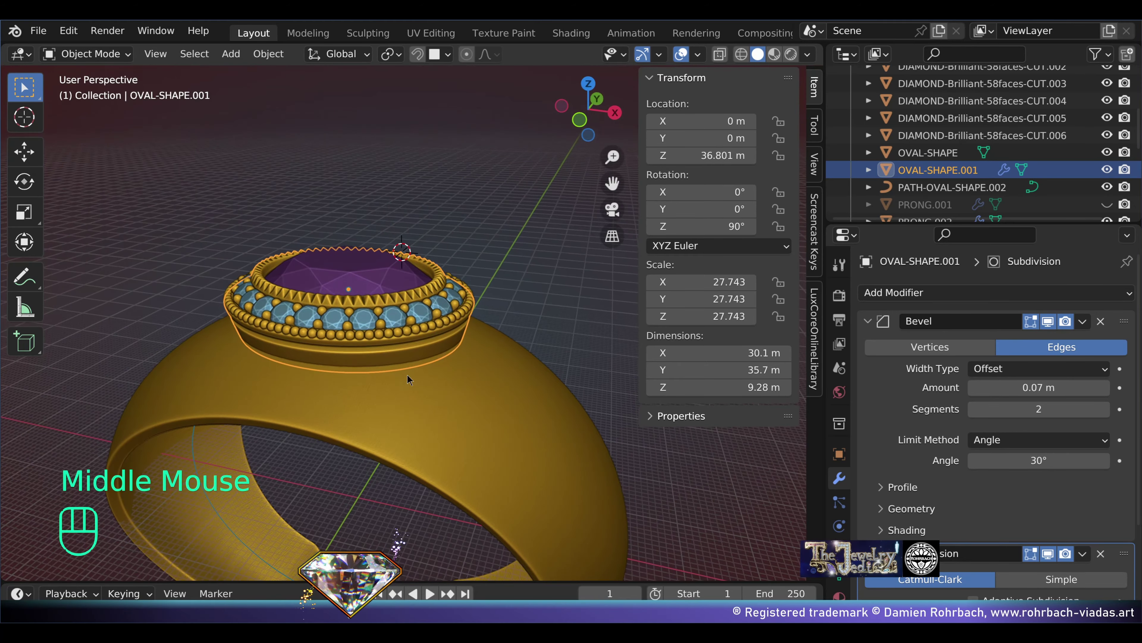
pyautogui.scroll(2, 414, 392)
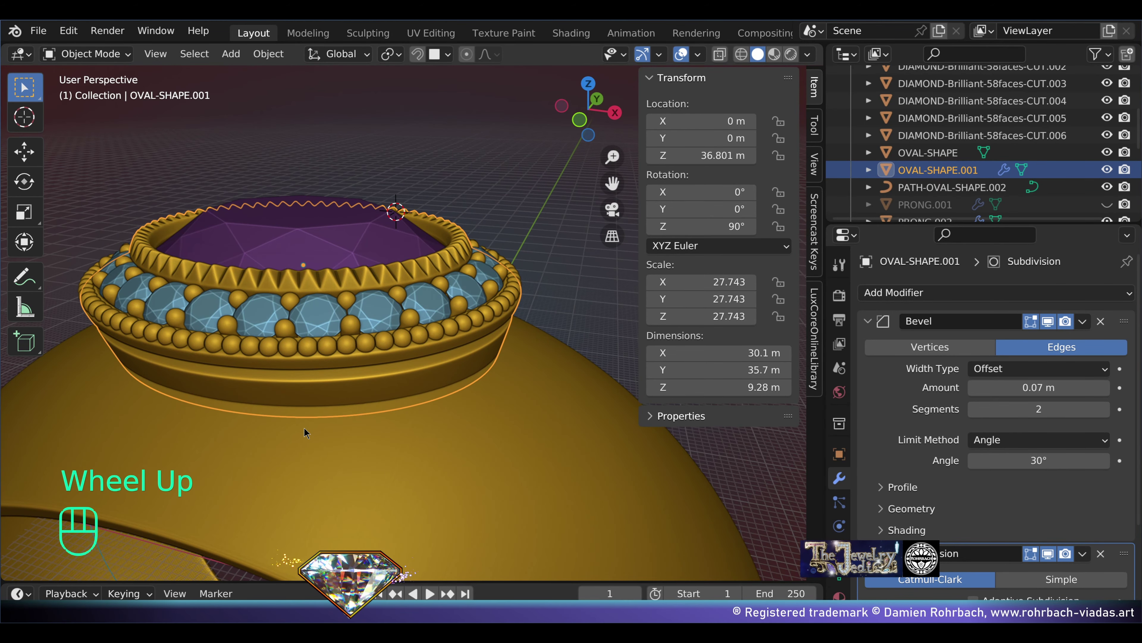
pyautogui.hotkey('ctrl', 's')
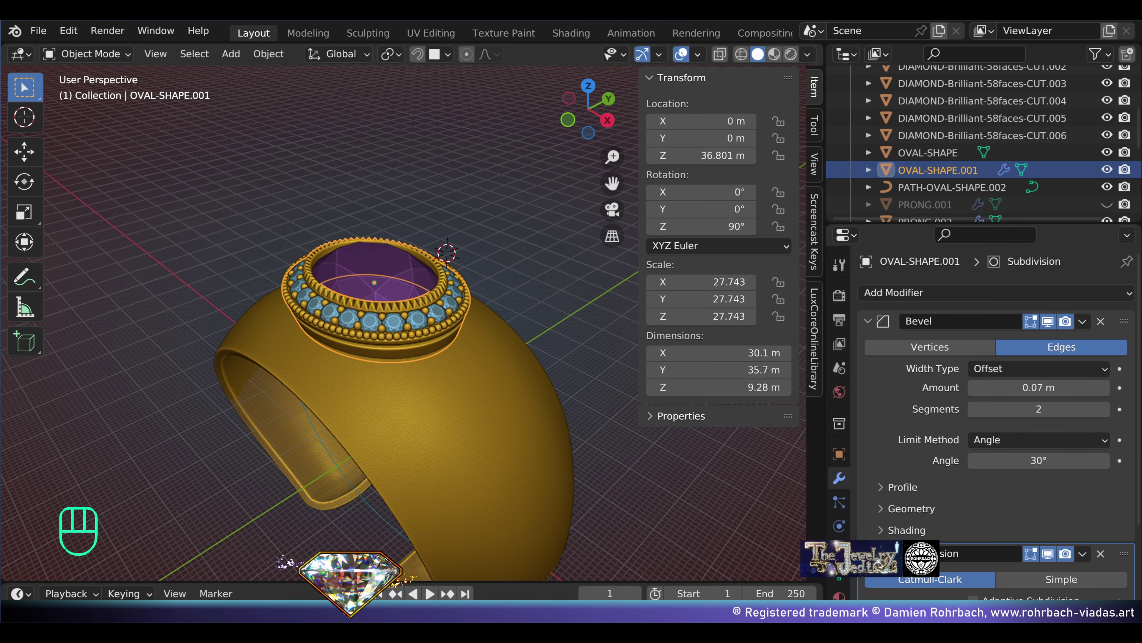
# Step: Duplicate the vertex path along one side edge of Cuff-Solid and separate the copy into its own object
pyautogui.rightClick(516, 456)
pyautogui.moveTo(516, 455); pyautogui.dragTo(480, 286, button='middle')
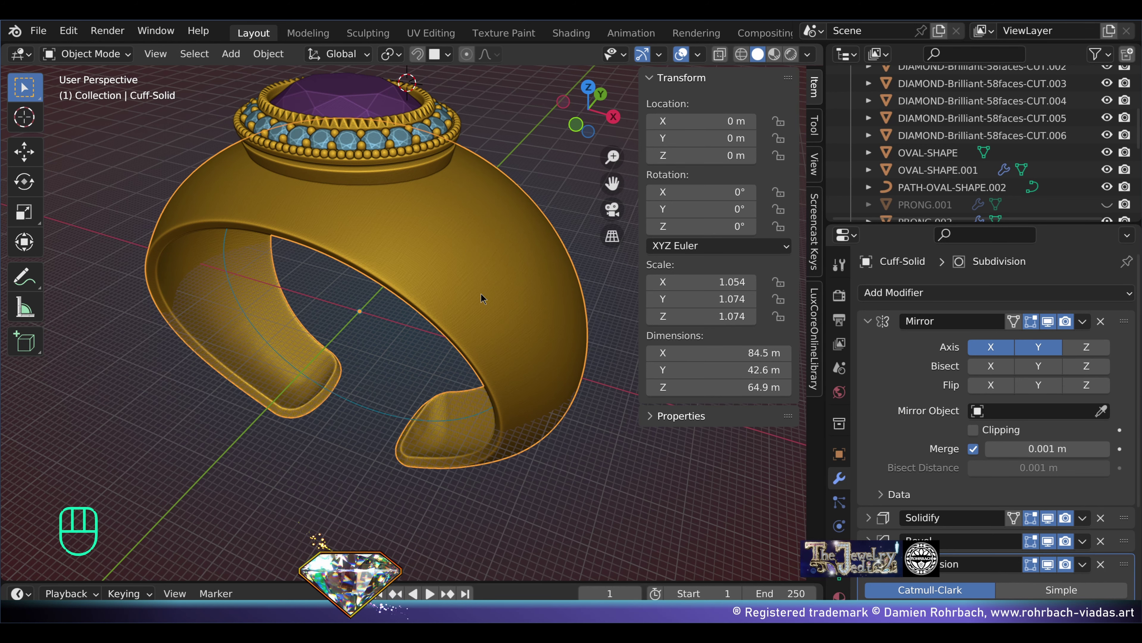
pyautogui.press('Tab')
pyautogui.keyDown('shift'); pyautogui.moveTo(482, 293); pyautogui.dragTo(449, 279, button='middle'); pyautogui.keyUp('shift')
pyautogui.moveTo(450, 279); pyautogui.dragTo(427, 271, button='middle')
pyautogui.rightClick(429, 127)
pyautogui.keyDown('shift'); pyautogui.moveTo(429, 127); pyautogui.dragTo(306, 248, button='middle'); pyautogui.keyUp('shift')
pyautogui.keyDown('ctrl'); pyautogui.rightClick(434, 283); pyautogui.keyUp('ctrl')
pyautogui.scroll(-2, 470, 188)
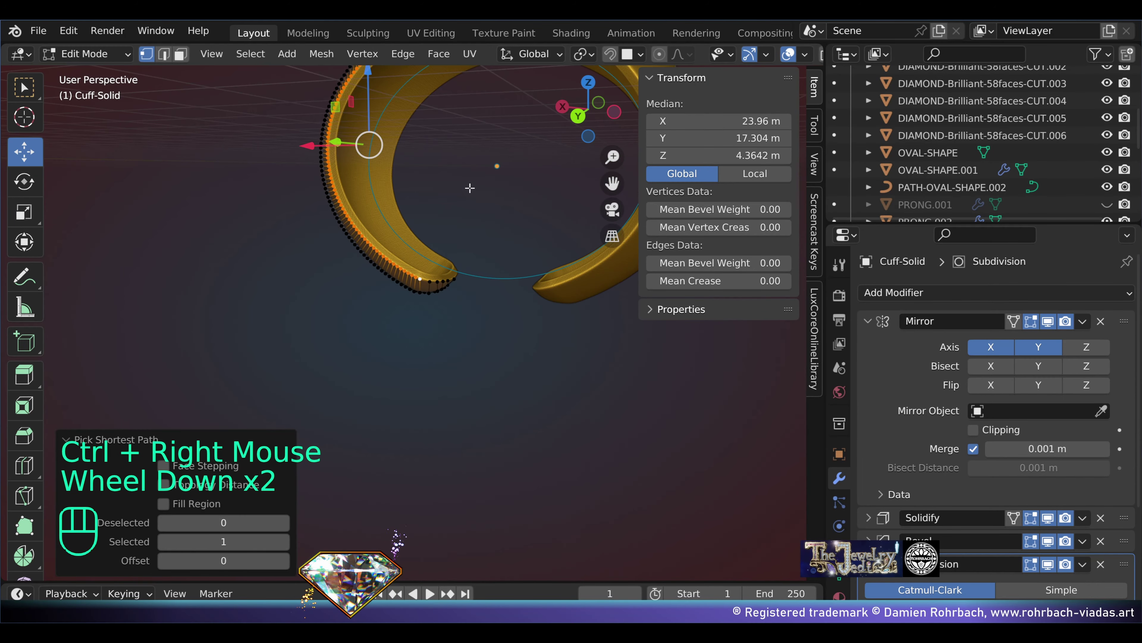
pyautogui.keyDown('shift'); pyautogui.moveTo(470, 187); pyautogui.dragTo(404, 286, button='middle'); pyautogui.keyUp('shift')
pyautogui.hotkey('shift', 'd')
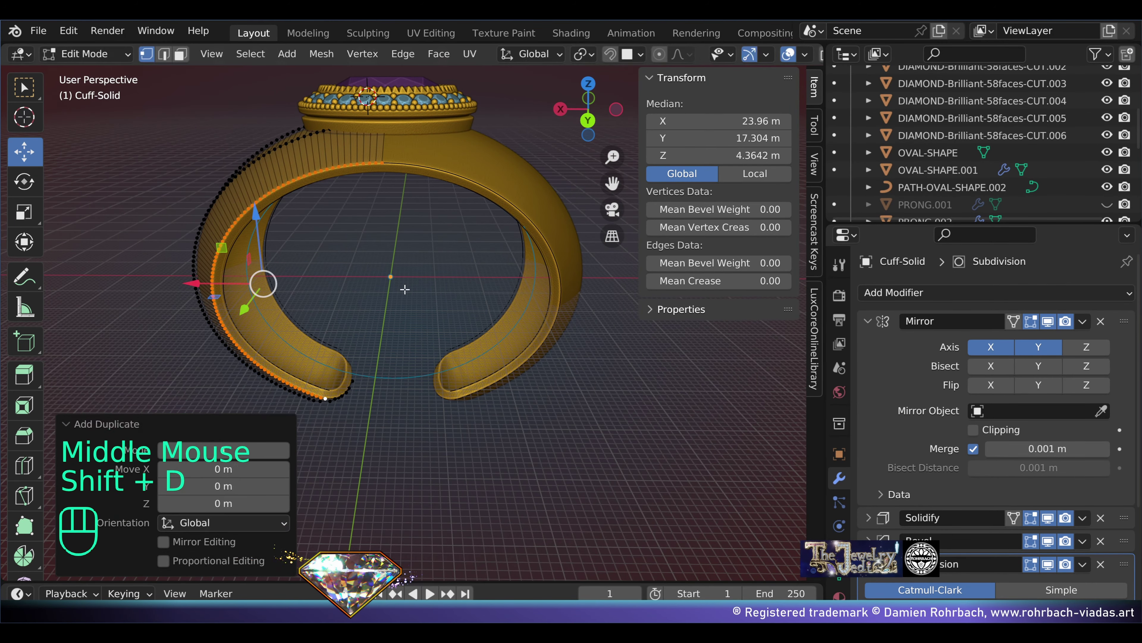
pyautogui.press('p')
pyautogui.click(406, 293)
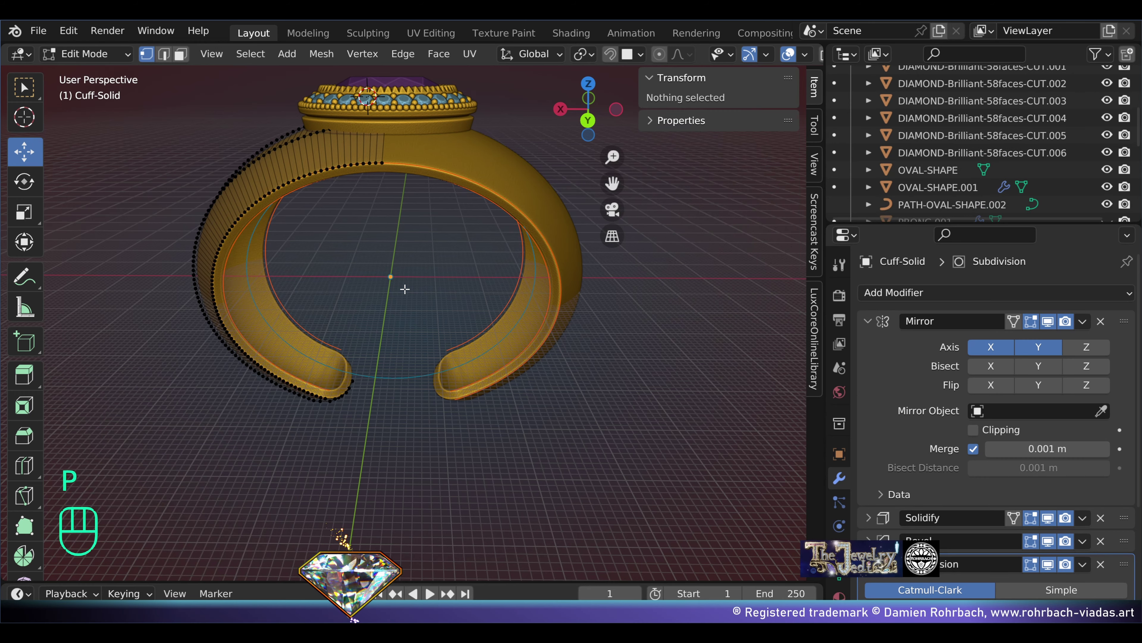
pyautogui.press('Tab')
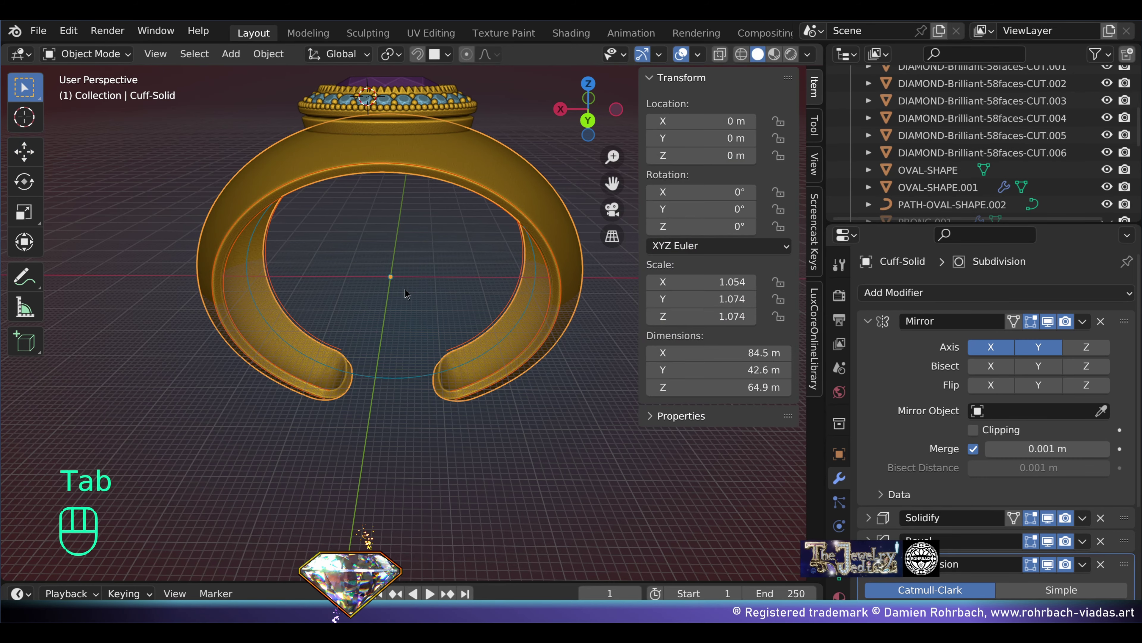
# Step: Select the separated edge object and set its Solidify offset to 0
pyautogui.rightClick(307, 177)
pyautogui.moveTo(316, 299); pyautogui.dragTo(369, 279, button='middle')
pyautogui.keyDown('shift'); pyautogui.moveTo(369, 279); pyautogui.dragTo(342, 270, button='middle'); pyautogui.keyUp('shift')
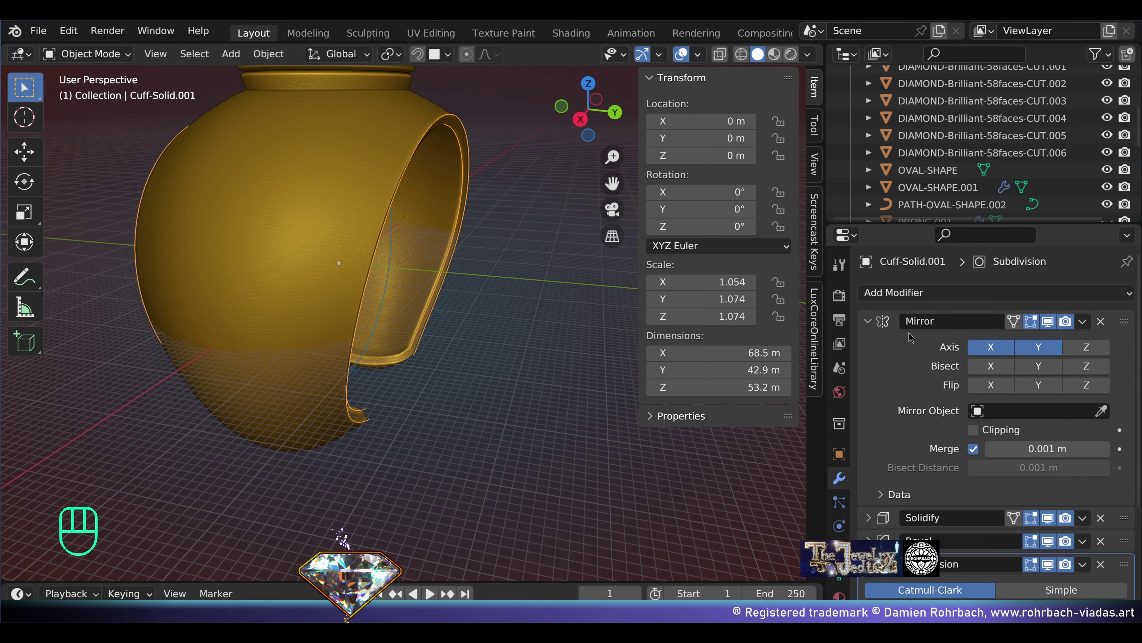
pyautogui.click(875, 320)
pyautogui.click(870, 346)
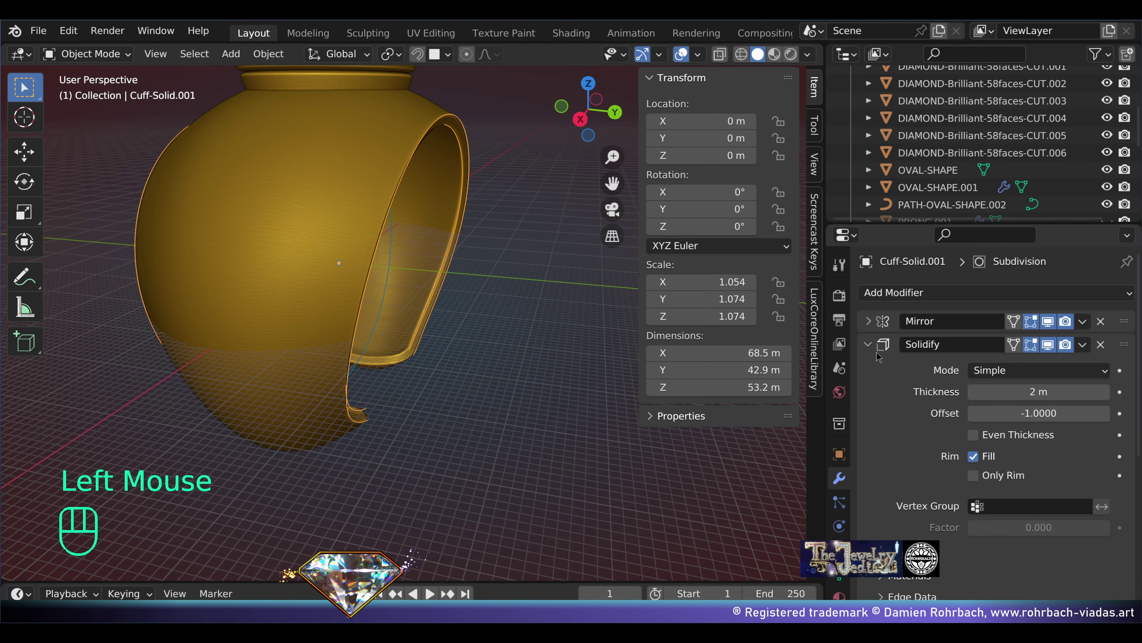
pyautogui.doubleClick(1039, 413)
pyautogui.write('0')
pyautogui.press('Return')
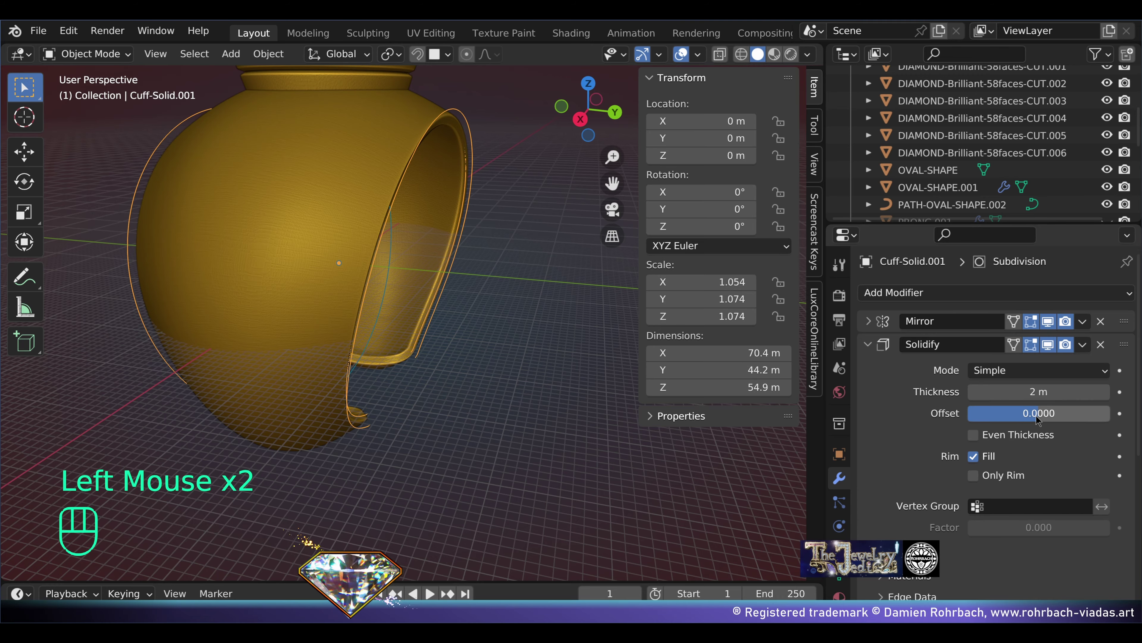
# Step: Extrude the whole edge path in the right side view and scale it up slightly to form a border strip
pyautogui.press('Tab')
pyautogui.moveTo(495, 315); pyautogui.dragTo(464, 316, button='middle')
pyautogui.hotkey('alt', 'z')
pyautogui.press('a')
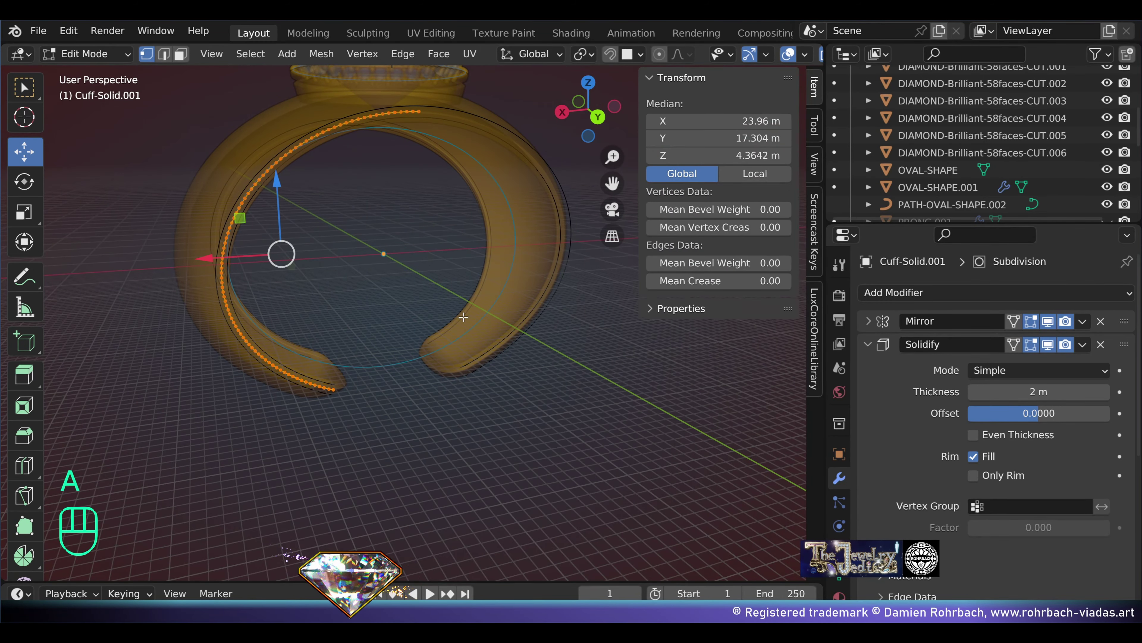
pyautogui.moveTo(335, 311); pyautogui.dragTo(502, 219, button='middle')
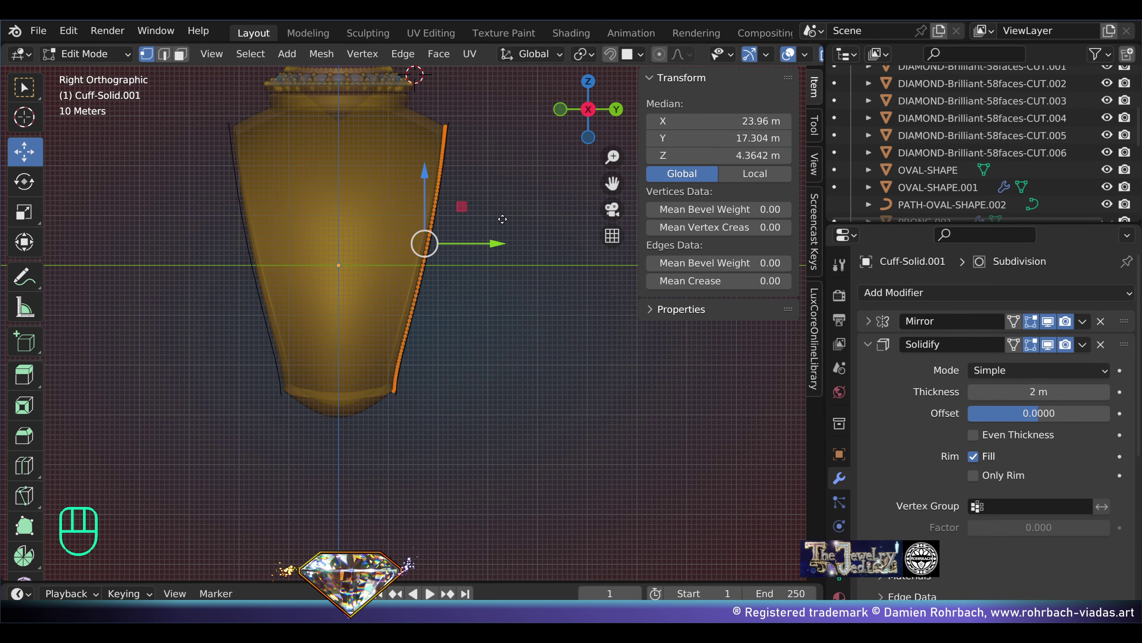
pyautogui.press('e')
pyautogui.press('s')
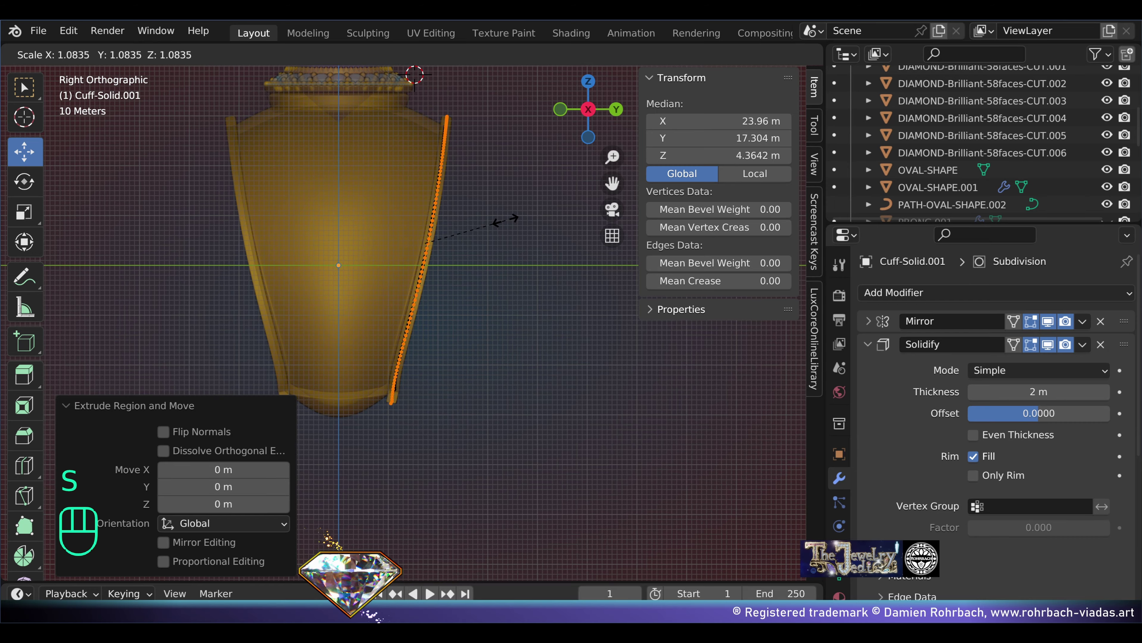
pyautogui.click(504, 219)
# Step: Extrude the strip's two end vertices around the cuff's tip in bottom view and shift them along Z to follow the tip
pyautogui.moveTo(503, 220); pyautogui.dragTo(400, 366, button='middle')
pyautogui.hotkey('alt', 'z')
pyautogui.scroll(3, 570, 472)
pyautogui.rightClick(359, 265)
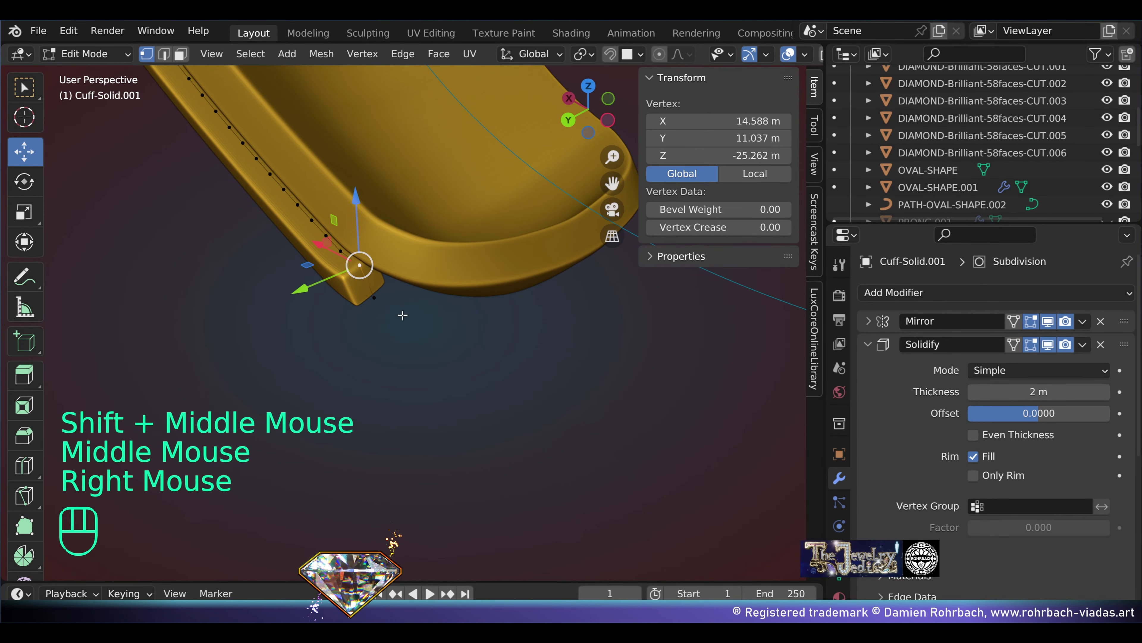
pyautogui.keyDown('shift'); pyautogui.rightClick(374, 298); pyautogui.keyUp('shift')
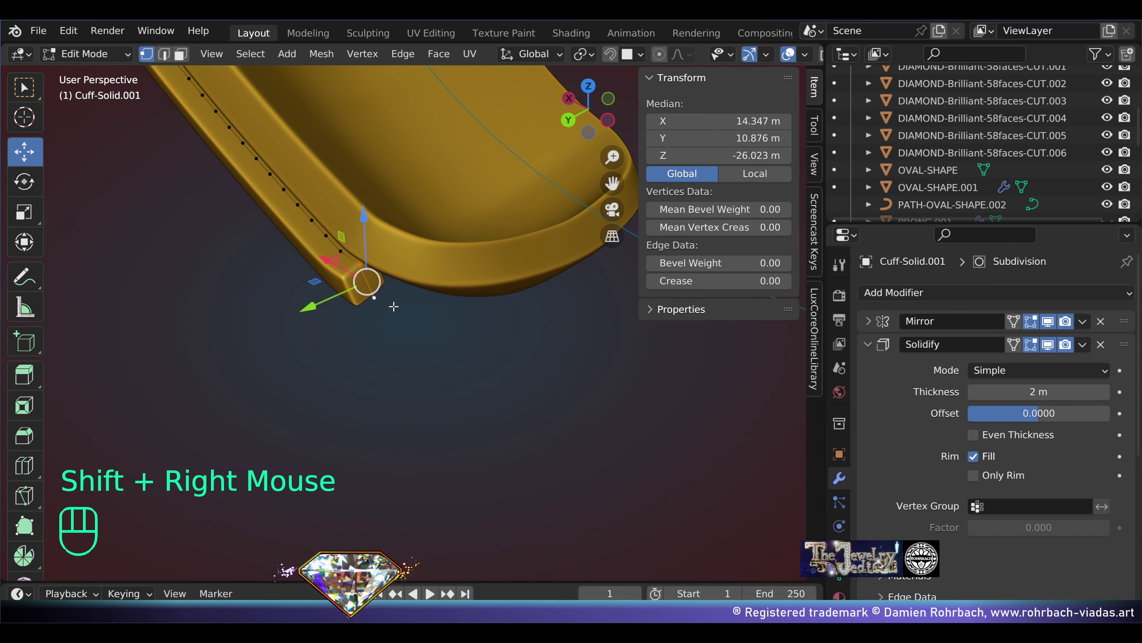
pyautogui.press('ctrl+KP_7')
pyautogui.scroll(-2, 393, 306)
pyautogui.keyDown('shift'); pyautogui.moveTo(300, 349); pyautogui.dragTo(432, 354, button='middle'); pyautogui.keyUp('shift')
pyautogui.scroll(3, 432, 354)
pyautogui.press('e')
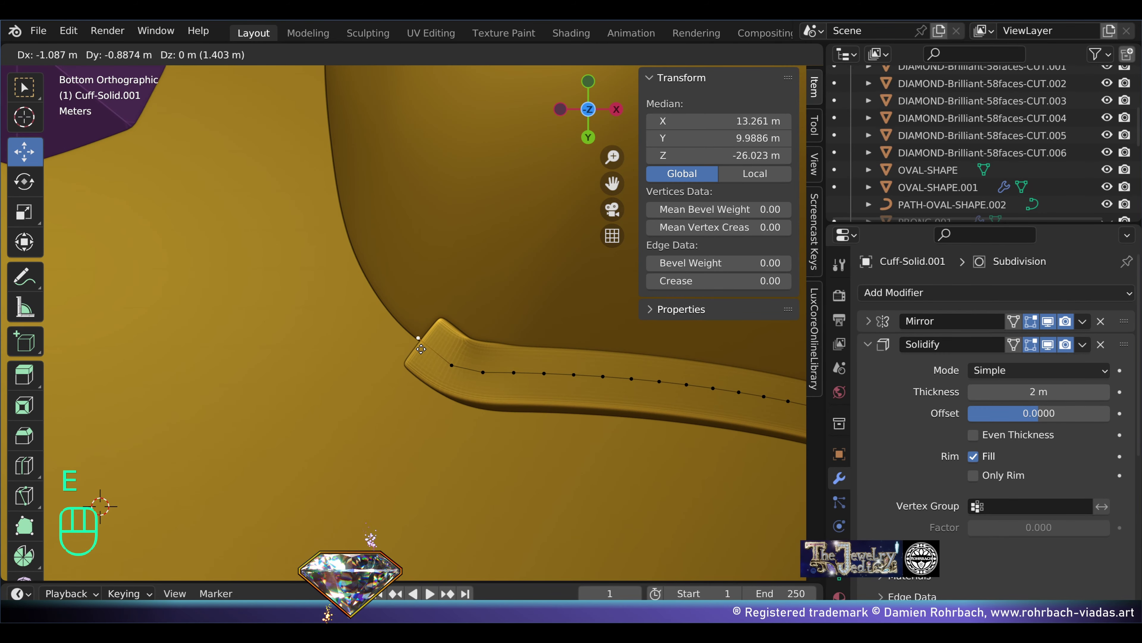
pyautogui.click(407, 333)
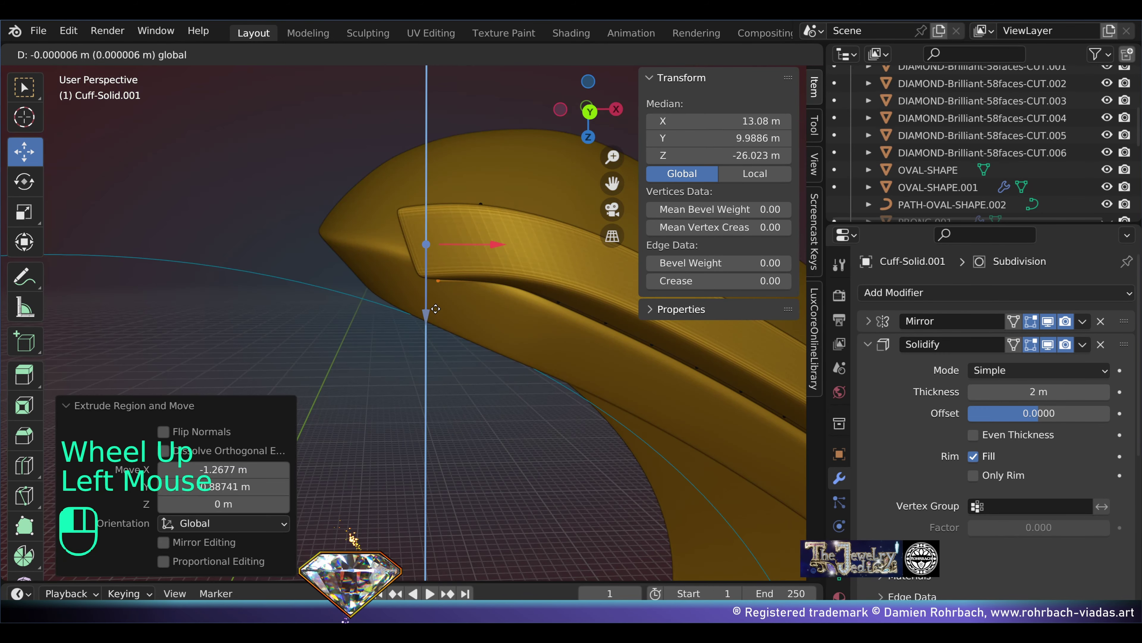
pyautogui.moveTo(434, 320); pyautogui.dragTo(434, 307)
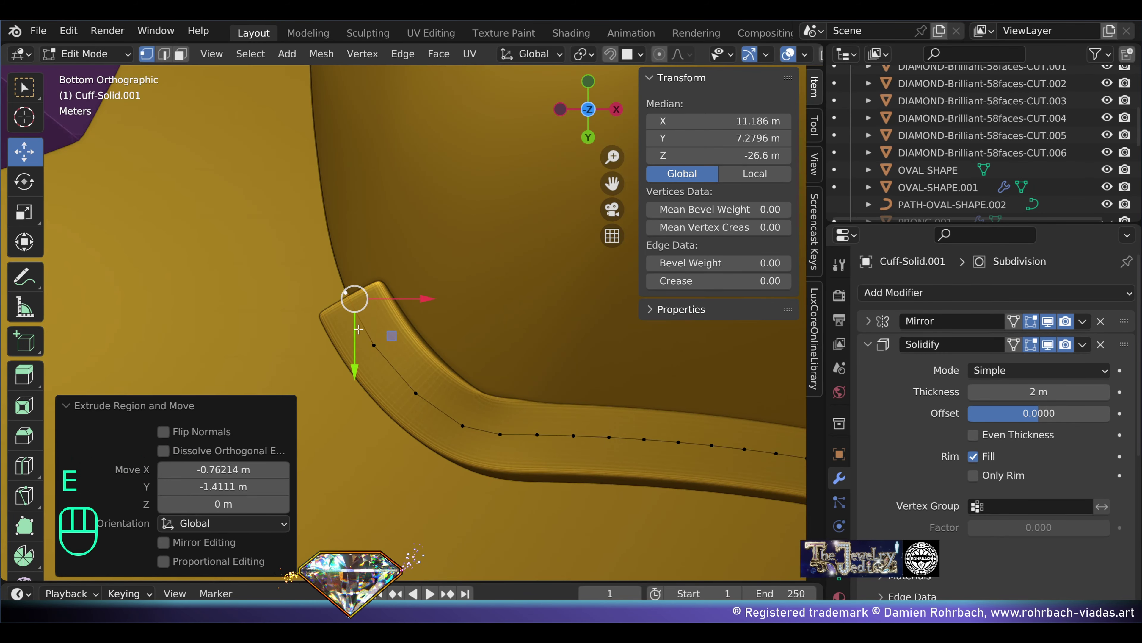
# Step: Continue extruding the strip around the cuff's tip and adjust a vertex pair along X to follow the curve
pyautogui.press('e')
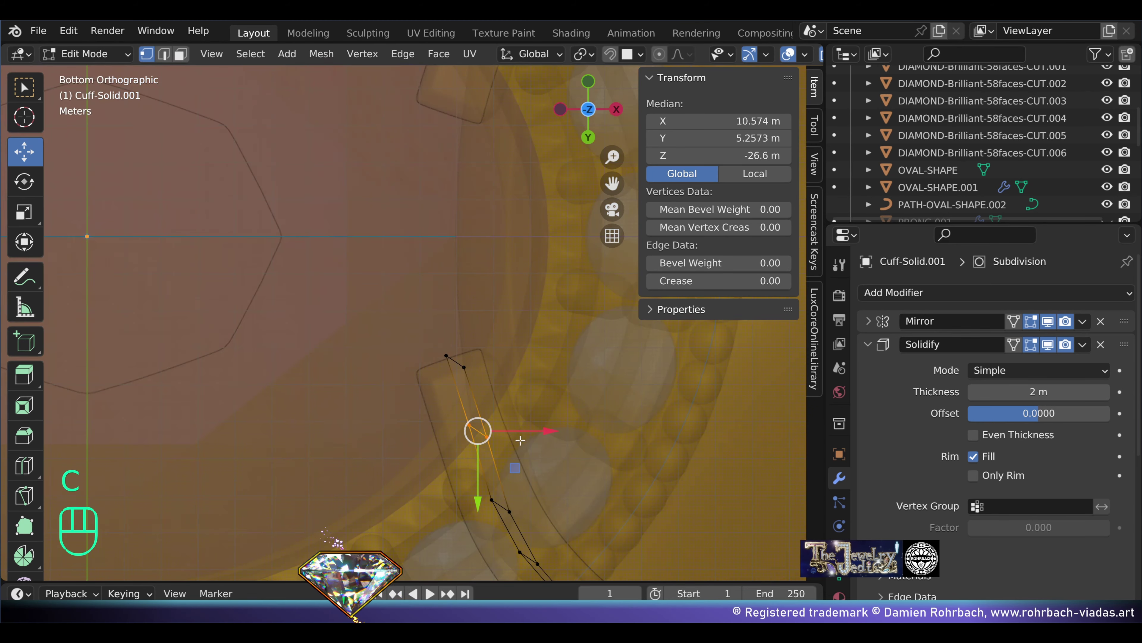
pyautogui.hotkey('alt', 'z')
pyautogui.moveTo(544, 432); pyautogui.dragTo(529, 437)
pyautogui.hotkey('alt', 'z')
pyautogui.press('c')
pyautogui.hotkey('alt', 'z')
# Step: Extrude the strip's end up to the mirror centre line and flatten the last vertices with a Y scale of 0
pyautogui.press('e')
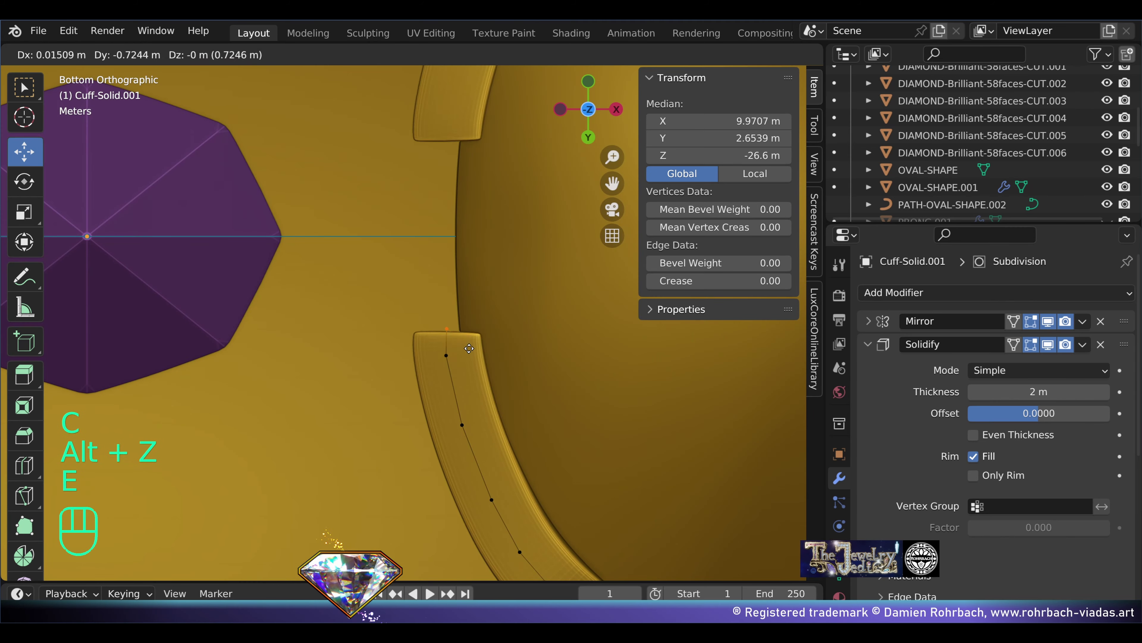
pyautogui.click(450, 297)
pyautogui.press('e')
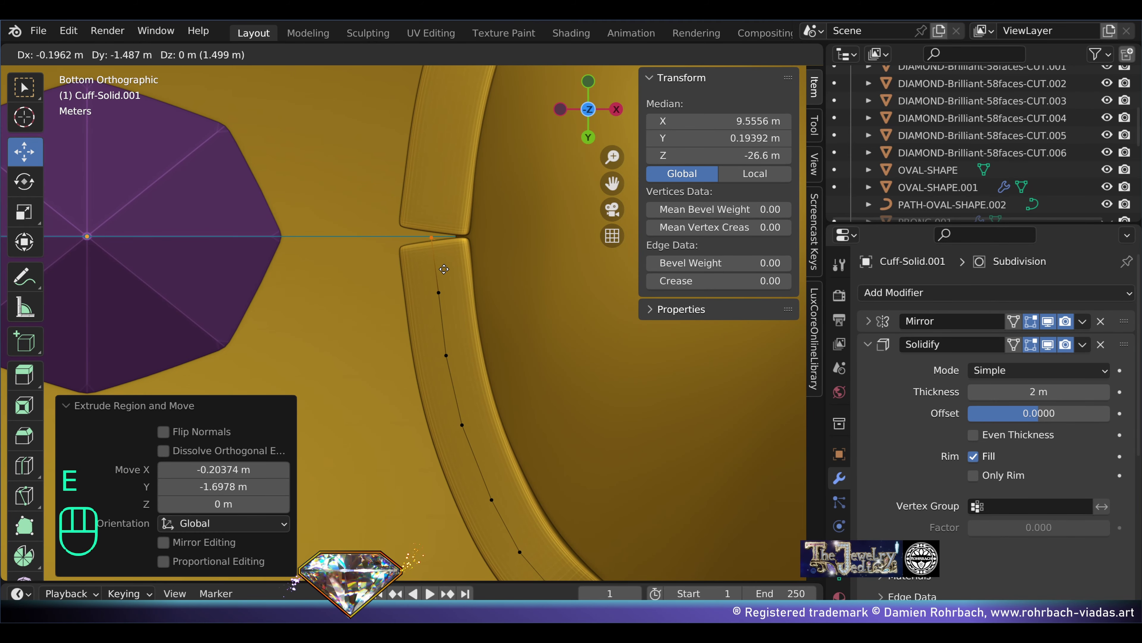
pyautogui.click(444, 265)
pyautogui.write('s')
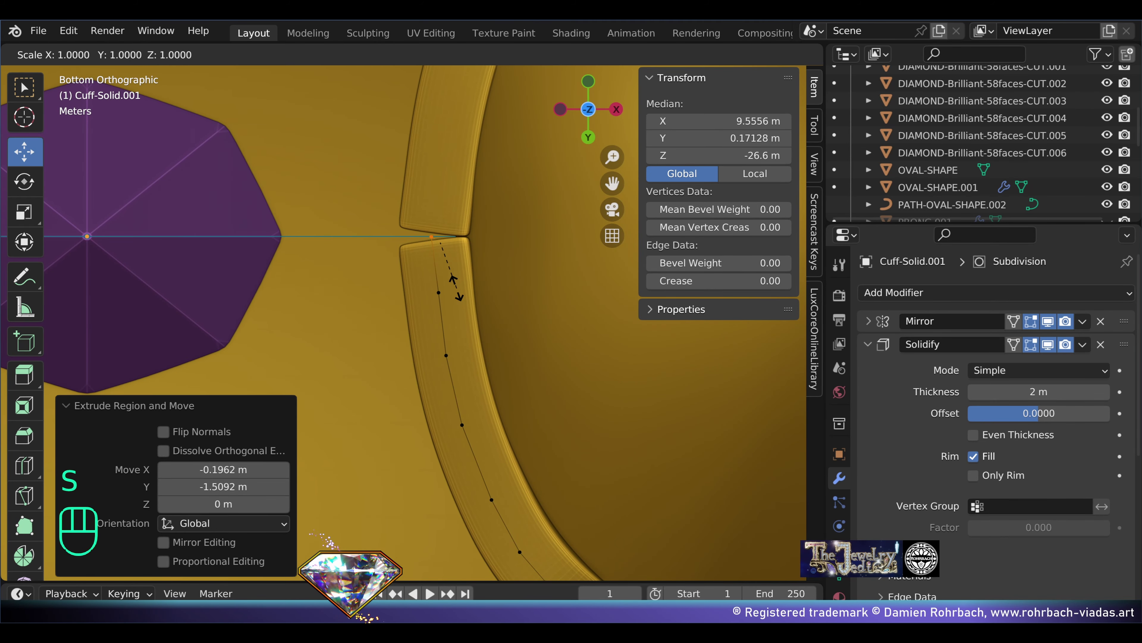
pyautogui.write('y')
pyautogui.write('0')
pyautogui.click(455, 287)
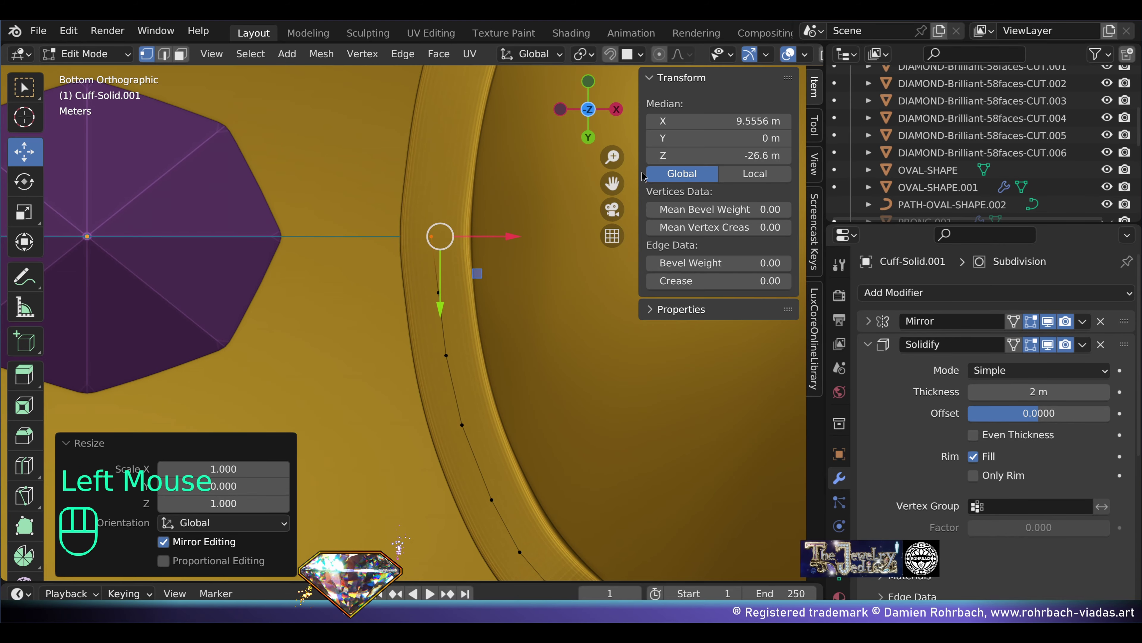
# Step: Nudge the strip's vertices near the centre line to smooth the tip curve, and return to Object Mode
pyautogui.click(517, 236)
pyautogui.hotkey('alt', 'z')
pyautogui.press('g')
pyautogui.click(495, 314)
pyautogui.scroll(-2, 495, 313)
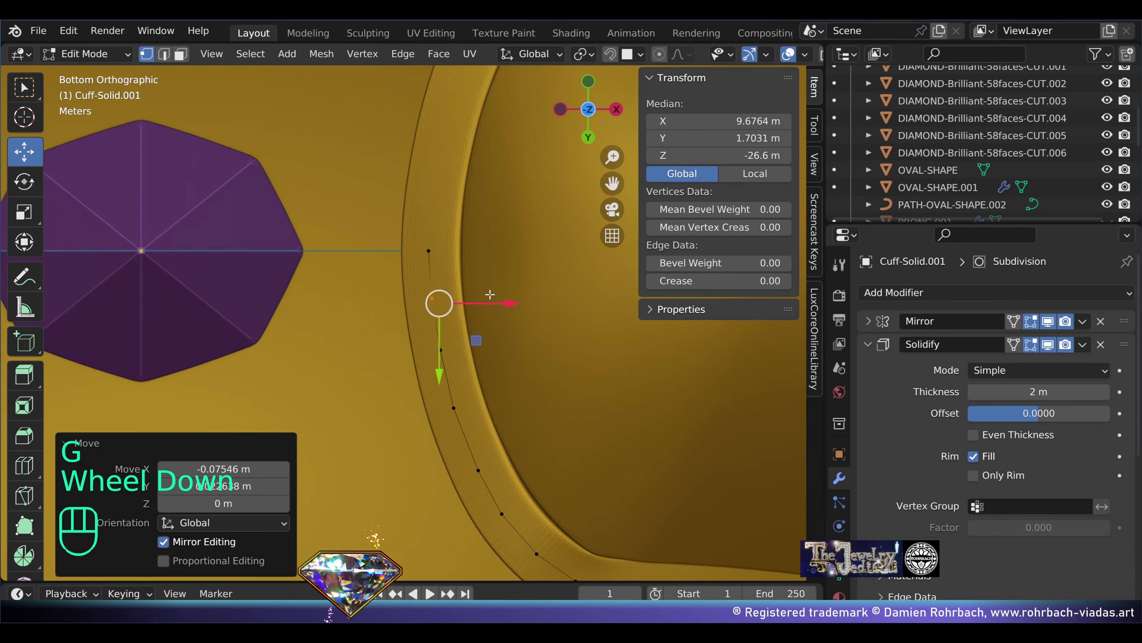
pyautogui.scroll(-2, 495, 314)
pyautogui.moveTo(495, 314); pyautogui.dragTo(469, 331, button='middle')
pyautogui.scroll(-2, 571, 436)
pyautogui.press('Tab')
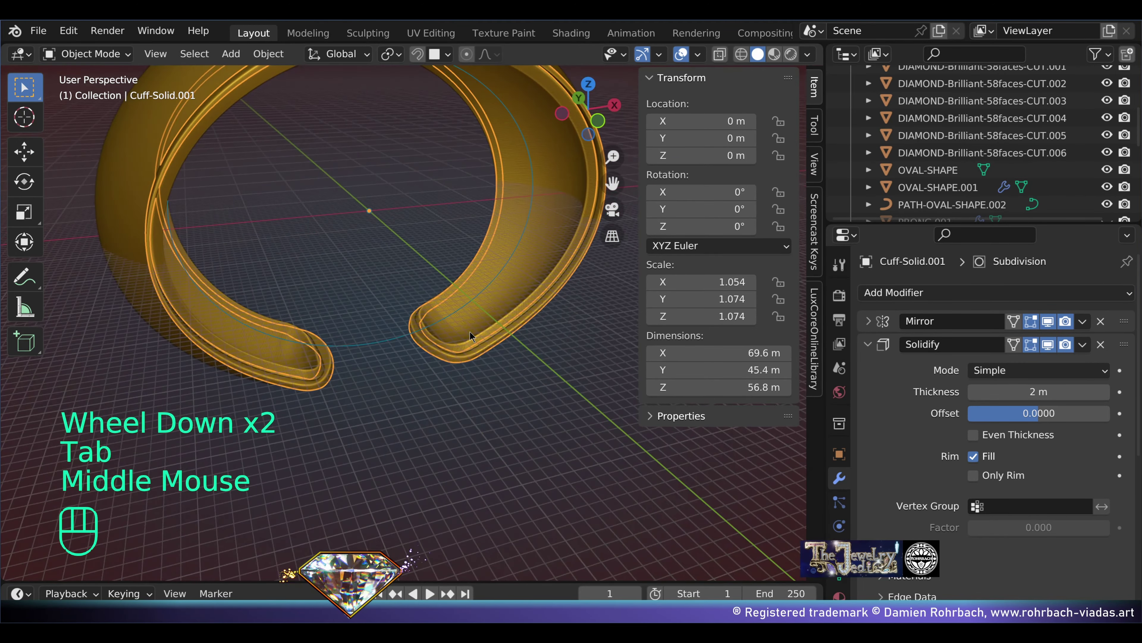
# Step: Rename the border object as borders-Cuff-Solid.001 and save the file
pyautogui.press('F2')
pyautogui.press('Home')
pyautogui.write('border')
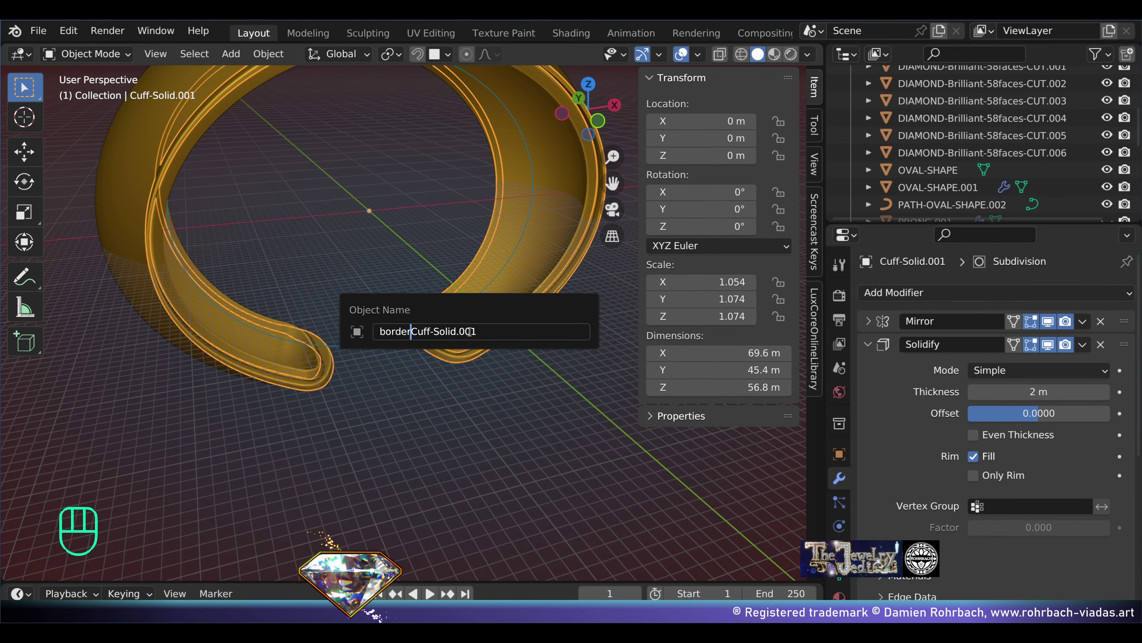
pyautogui.press('Return')
pyautogui.hotkey('ctrl', 's')
pyautogui.hotkey('alt', 'z')
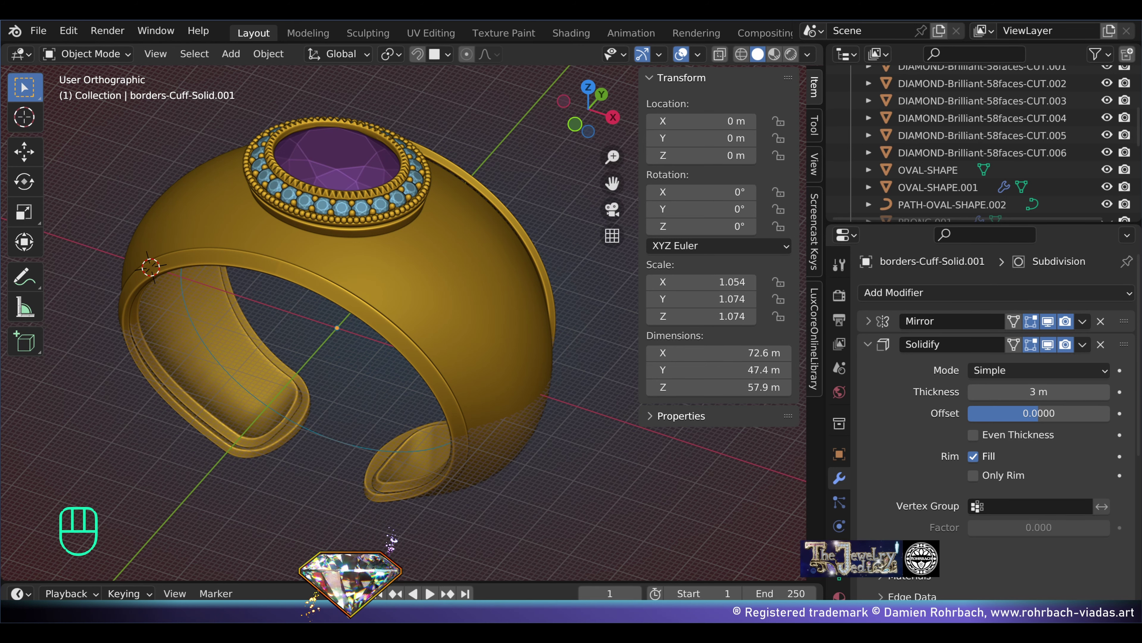
# Step: Add a mesh plane on the cuff between the gemstone setting and the border in top view
pyautogui.click(543, 185)
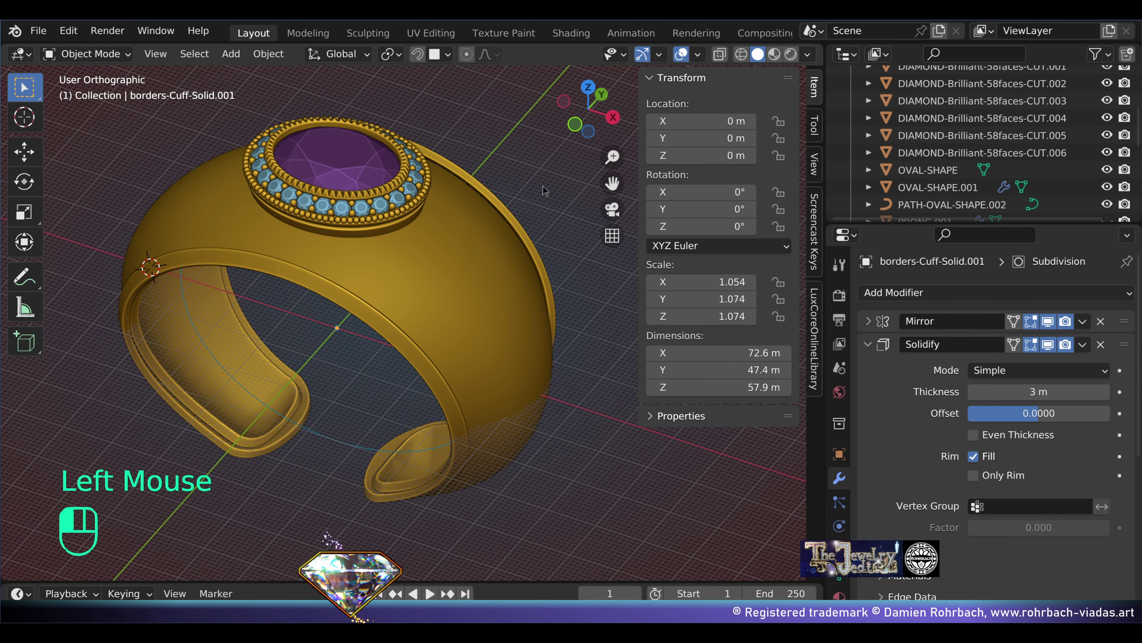
pyautogui.press('KP_7')
pyautogui.scroll(2, 373, 291)
pyautogui.click(231, 53)
pyautogui.click(255, 72)
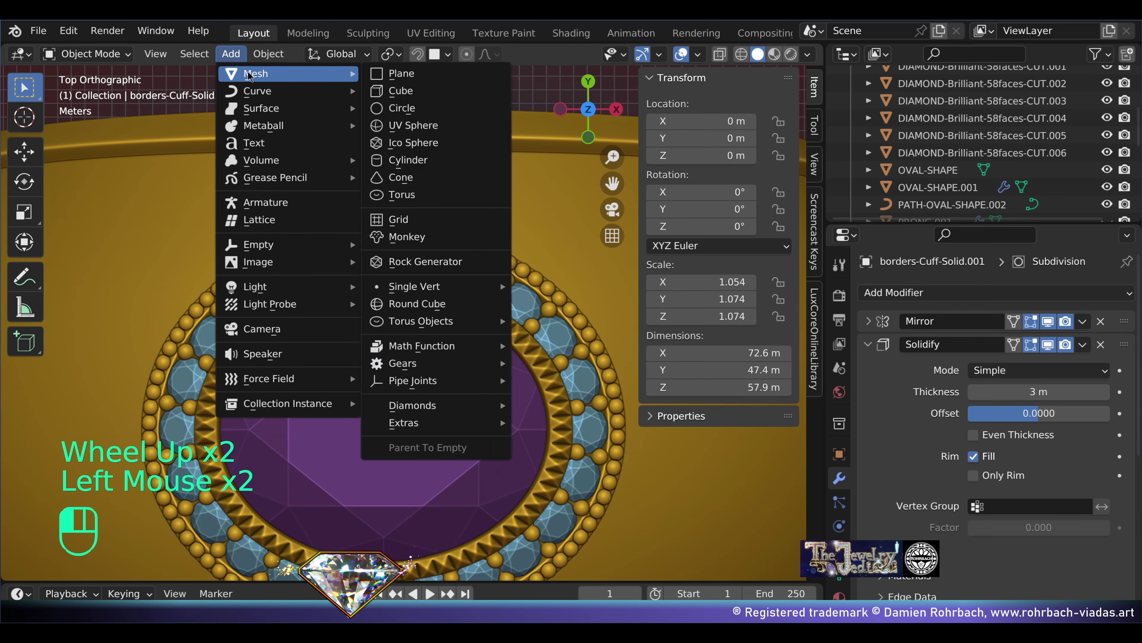
pyautogui.click(391, 72)
# Step: Raise the plane 6.2161 m along Z so it sits above the cuff's surface
pyautogui.scroll(-2, 472, 288)
pyautogui.moveTo(472, 288); pyautogui.dragTo(482, 270, button='middle')
pyautogui.keyDown('shift'); pyautogui.moveTo(481, 270); pyautogui.dragTo(485, 265, button='middle'); pyautogui.keyUp('shift')
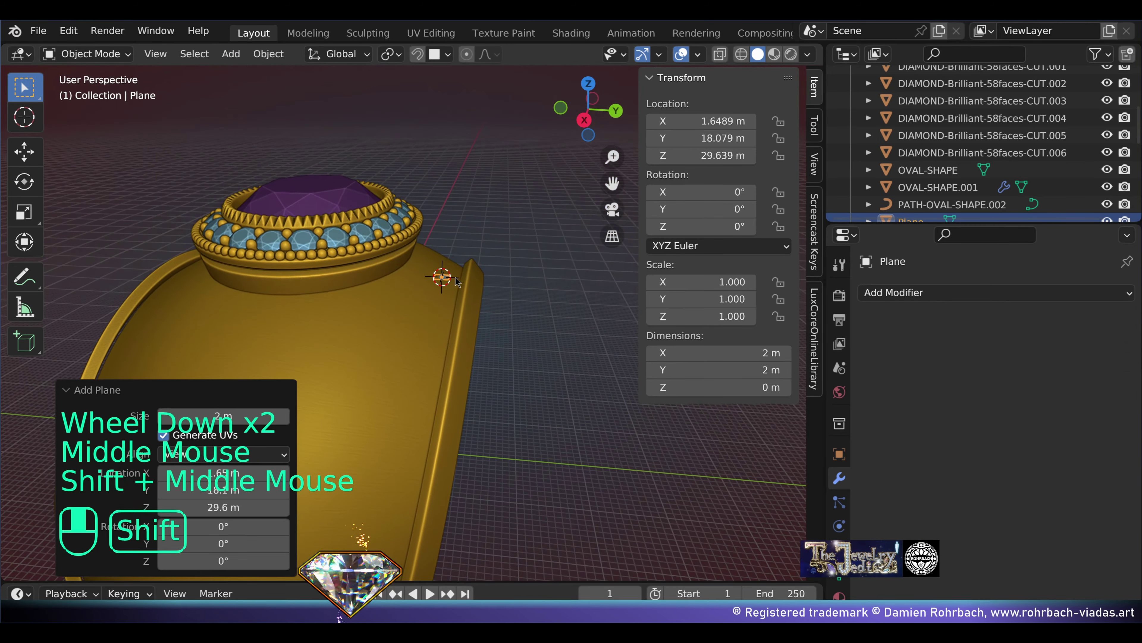
pyautogui.scroll(1, 485, 265)
pyautogui.press('g')
pyautogui.press('z')
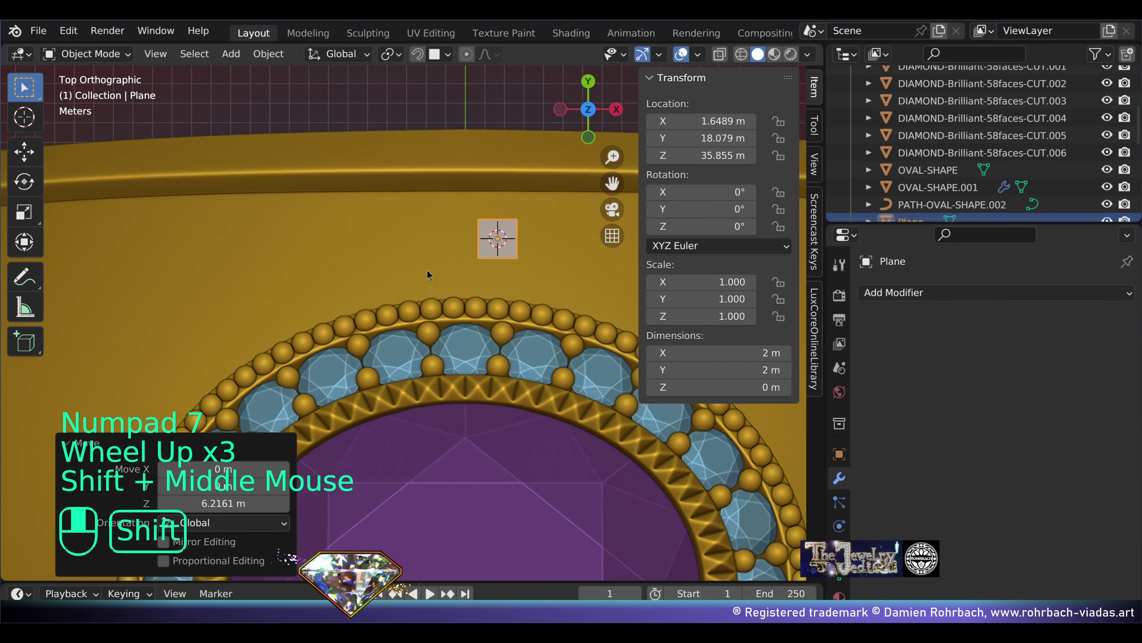
# Step: Add a Mirror modifier to the plane, using Cuff-Solid as the mirror object
pyautogui.scroll(1, 436, 270)
pyautogui.scroll(1, 437, 270)
pyautogui.click(899, 293)
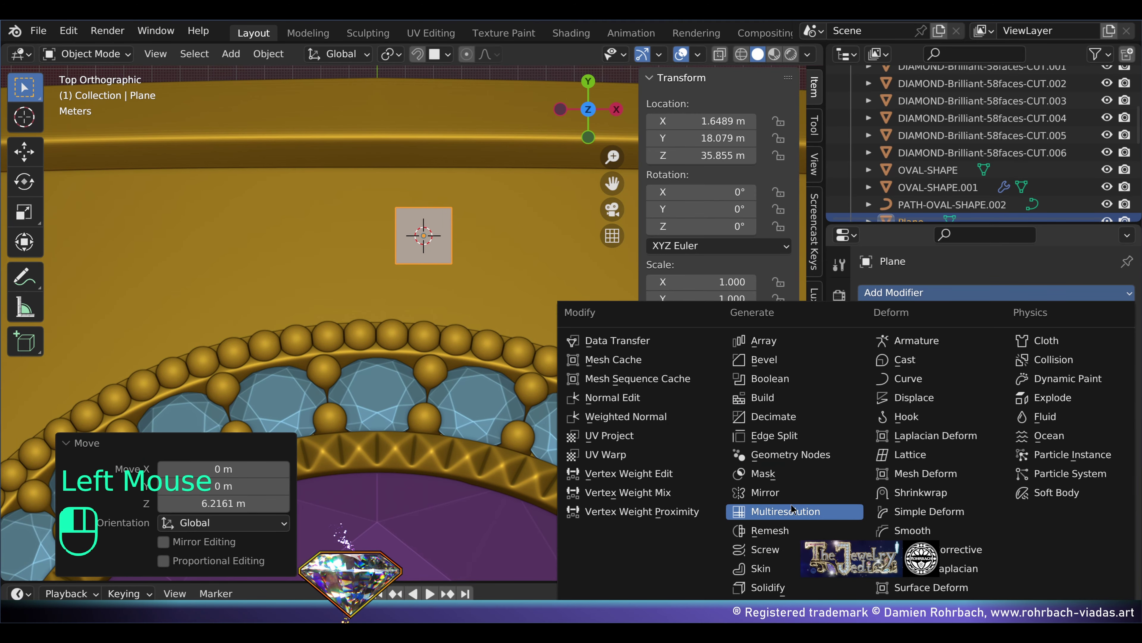
pyautogui.click(794, 493)
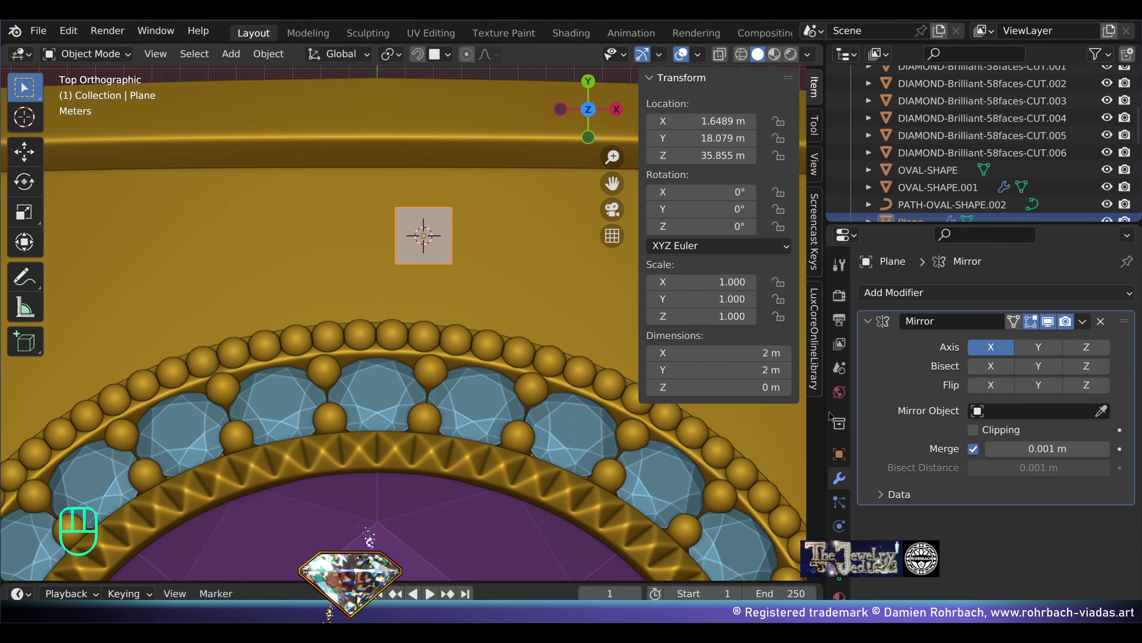
pyautogui.click(1102, 411)
pyautogui.click(514, 272)
pyautogui.scroll(-3, 504, 299)
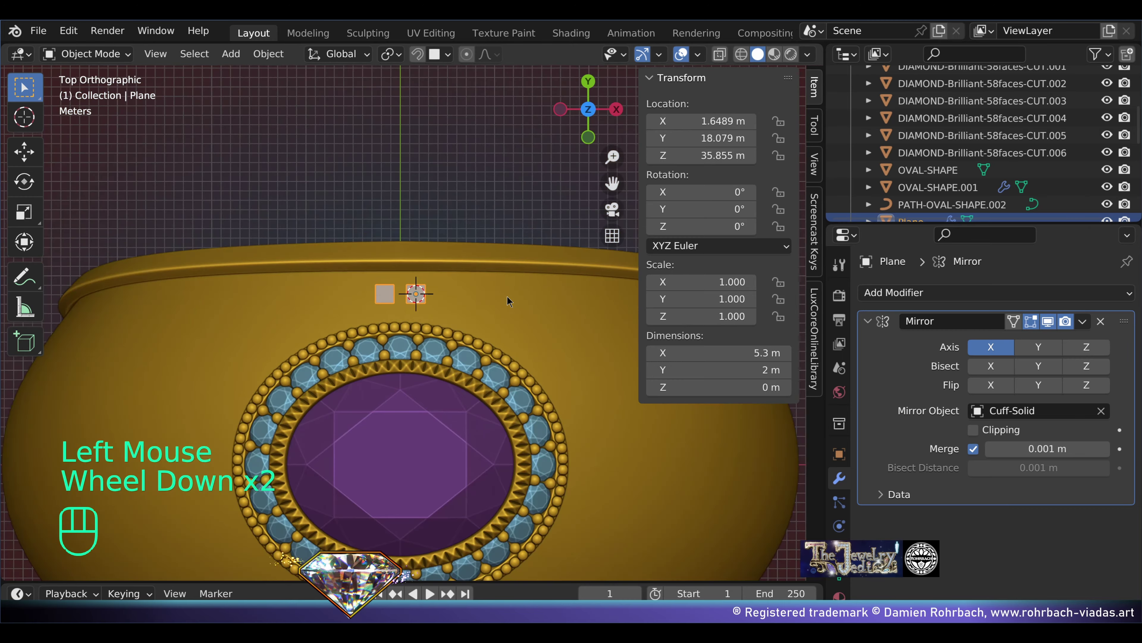
# Step: Mirror the plane on the Y axis as well, so copies sit on both sides of the gemstone setting
pyautogui.keyDown('shift'); pyautogui.moveTo(507, 295); pyautogui.dragTo(536, 207, button='middle'); pyautogui.keyUp('shift')
pyautogui.click(1038, 347)
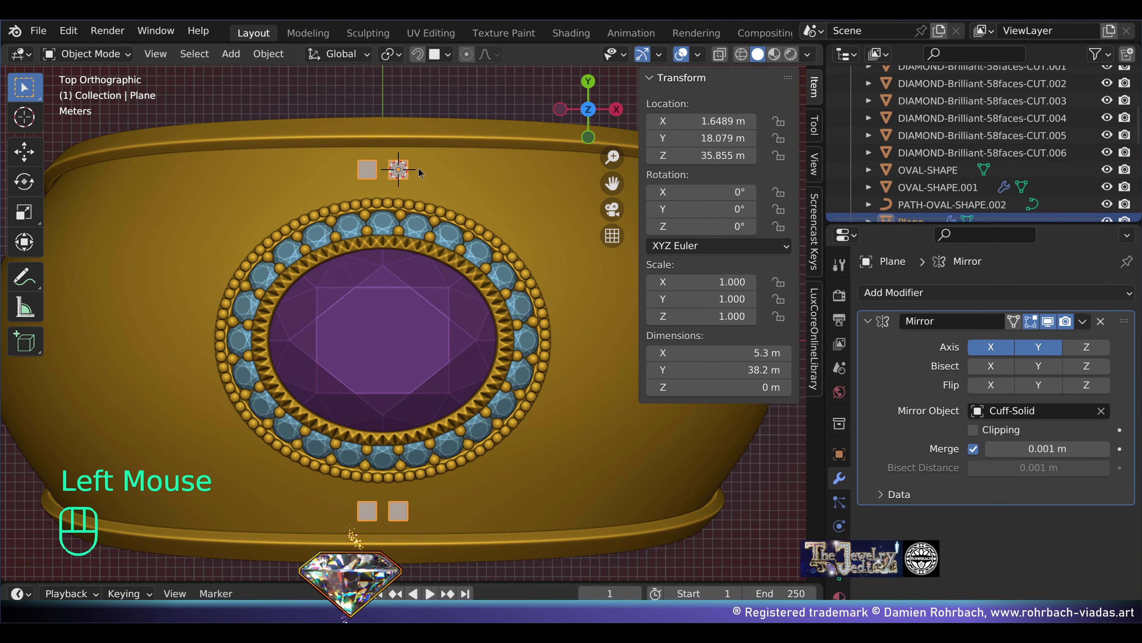
pyautogui.keyDown('shift'); pyautogui.moveTo(417, 206); pyautogui.dragTo(411, 266, button='middle'); pyautogui.keyUp('shift')
pyautogui.scroll(2, 405, 243)
pyautogui.keyDown('shift'); pyautogui.scroll(1, 406, 243); pyautogui.keyUp('shift')
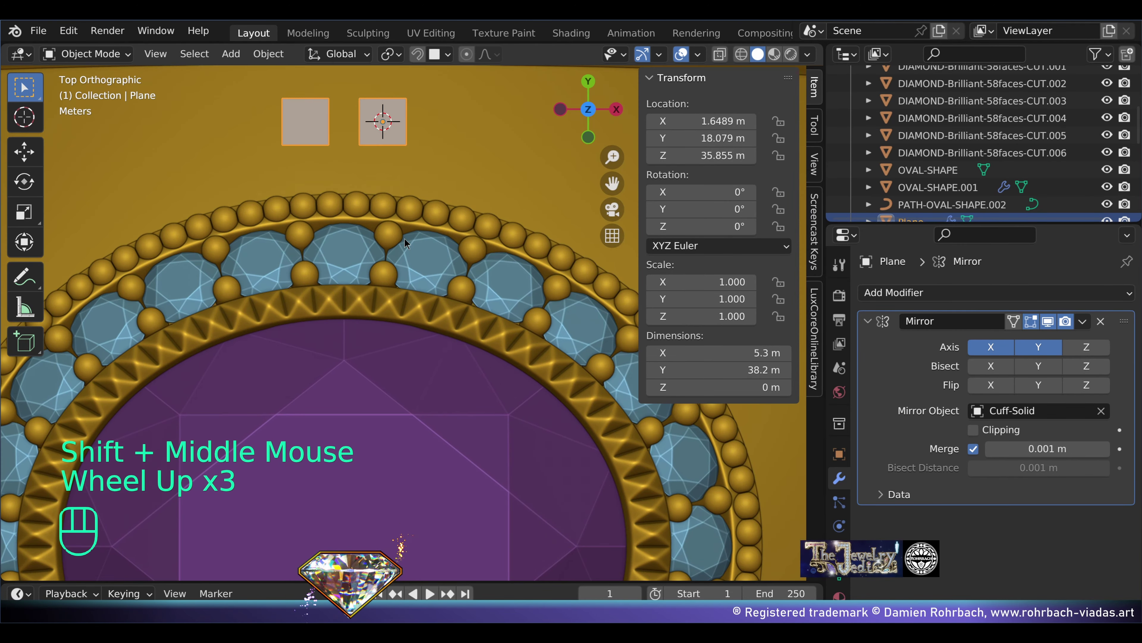
# Step: Add a Shrinkwrap modifier to the plane with Cuff-Solid as its target
pyautogui.click(867, 320)
pyautogui.click(906, 292)
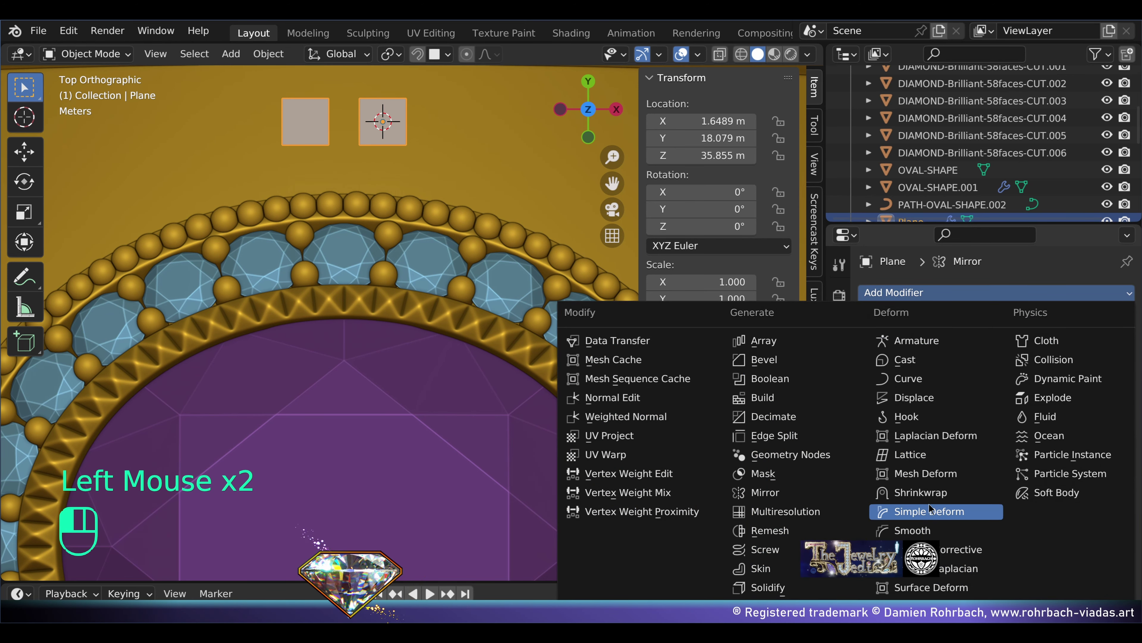
pyautogui.click(935, 493)
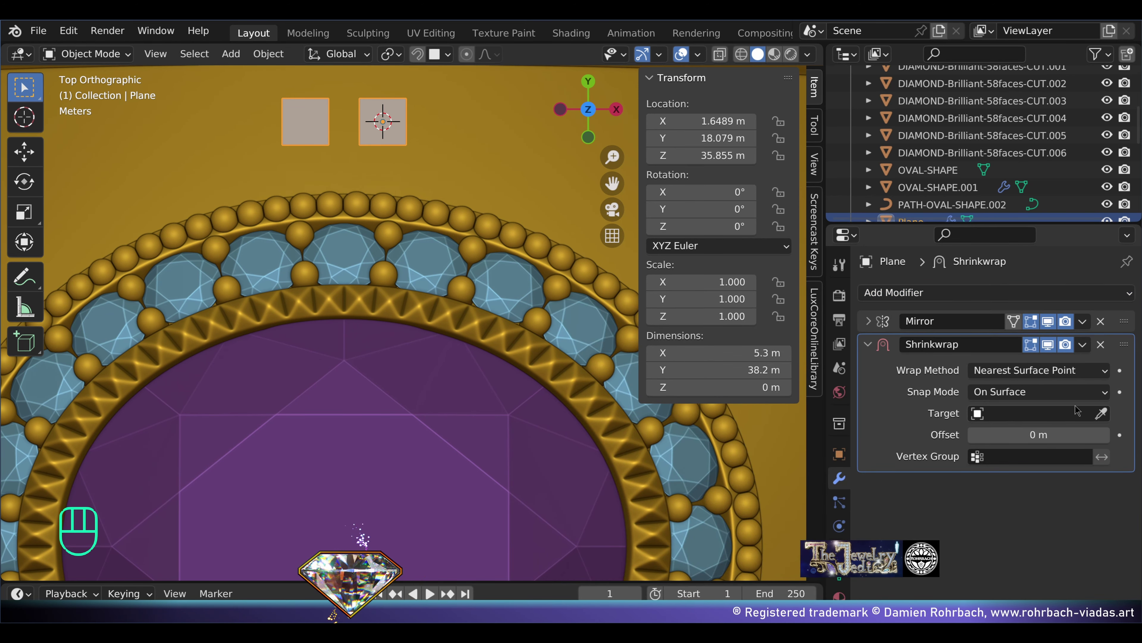
pyautogui.click(1101, 414)
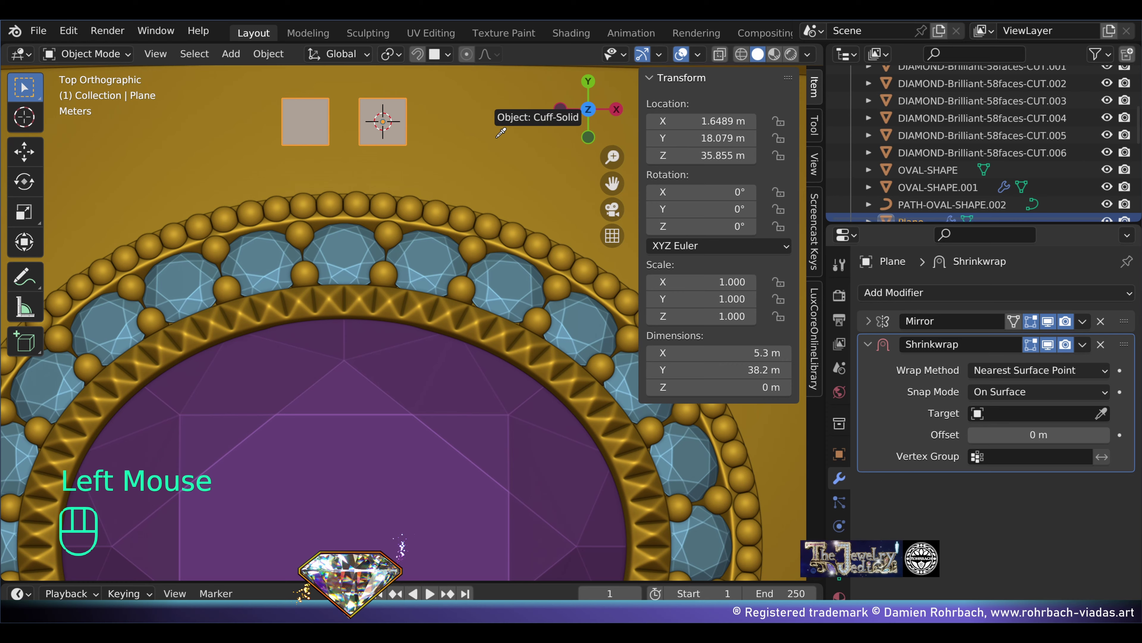
pyautogui.click(468, 177)
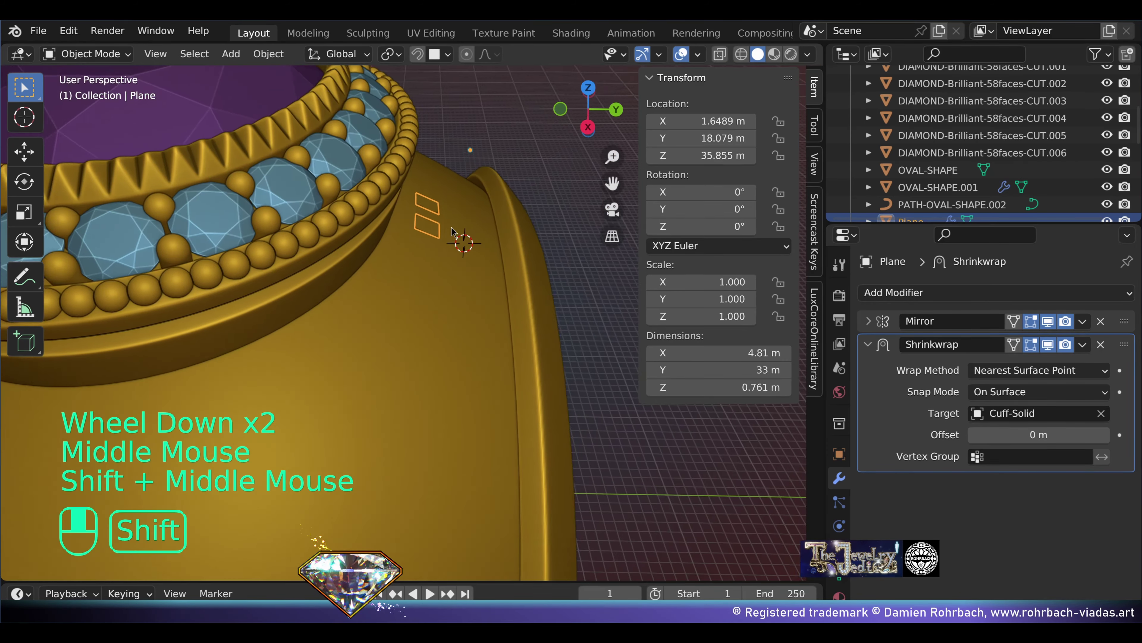
# Step: Save the file and set the Shrinkwrap offset to 0.14 m so the plane lifts off the cuff
pyautogui.scroll(1, 451, 232)
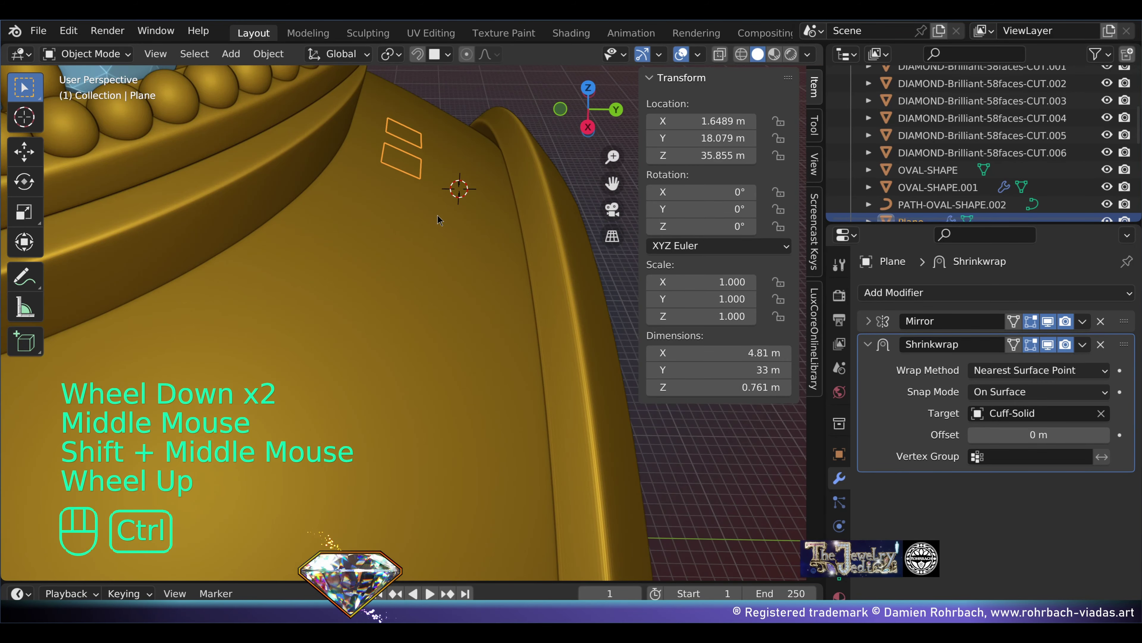
pyautogui.hotkey('ctrl', 's')
pyautogui.moveTo(1055, 434); pyautogui.dragTo(1075, 435)
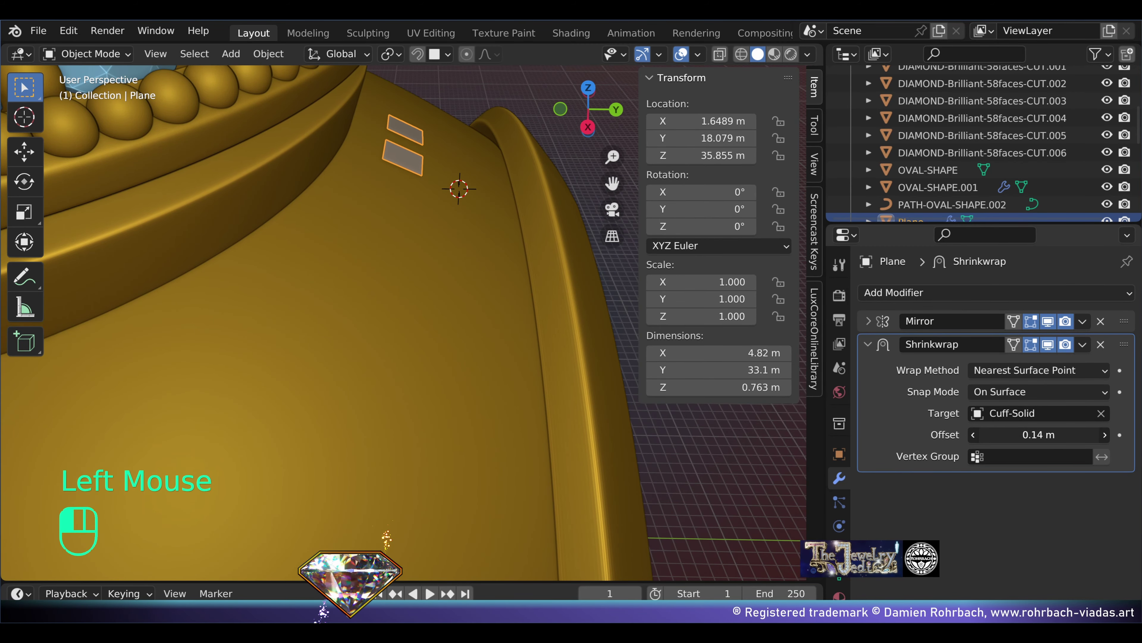
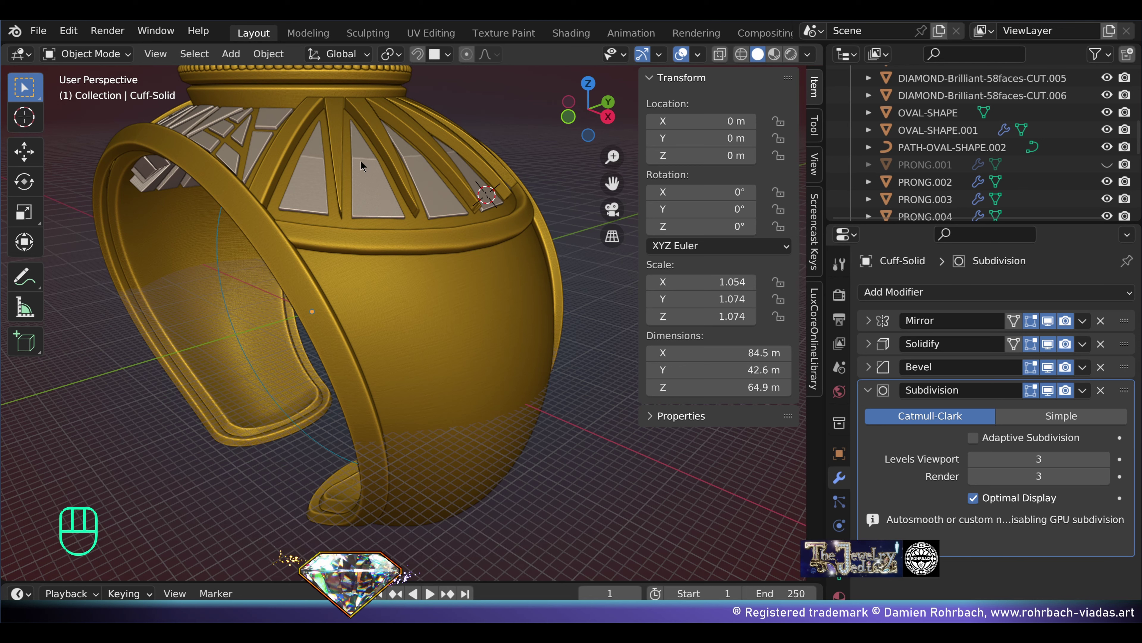
# Step: In Edit Mode, select the lower edge rows of the raised horizontal bands and move them in front view
pyautogui.moveTo(360, 161); pyautogui.dragTo(292, 267, button='middle')
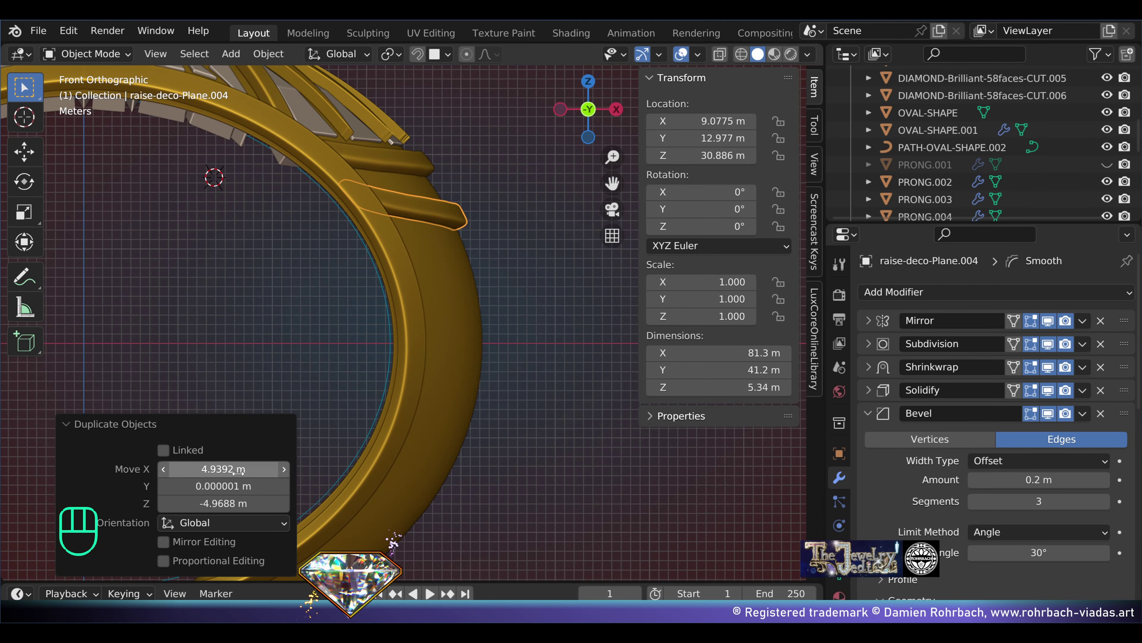
pyautogui.moveTo(422, 212); pyautogui.dragTo(363, 363, button='middle')
pyautogui.scroll(3, 463, 218)
pyautogui.press('Tab')
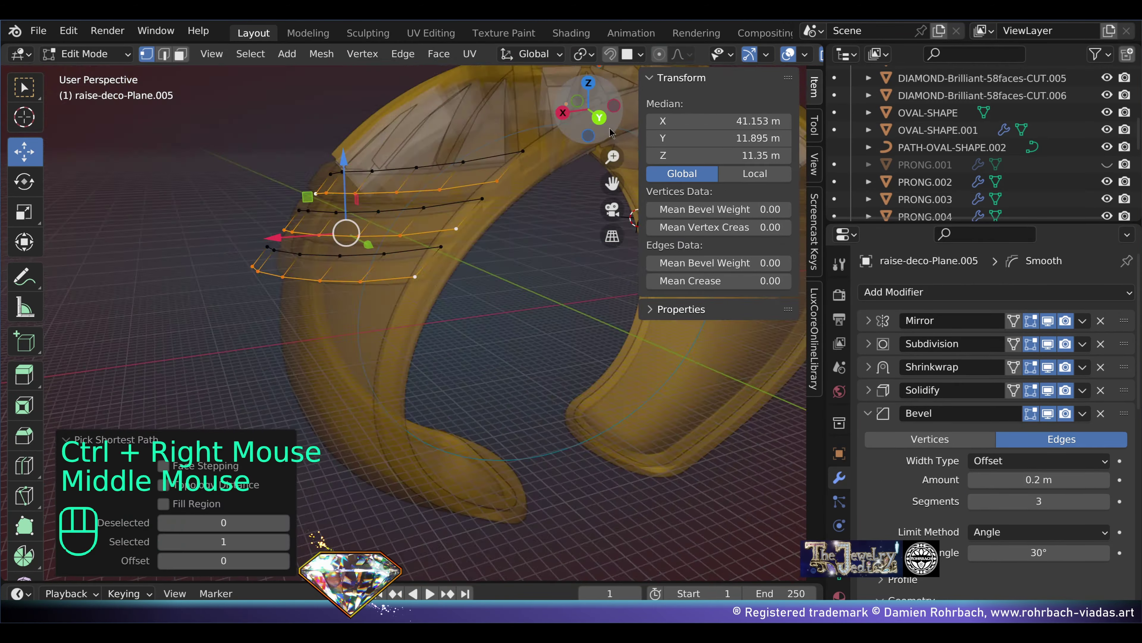
pyautogui.moveTo(357, 259); pyautogui.dragTo(369, 220)
pyautogui.moveTo(368, 221); pyautogui.dragTo(449, 216, button='middle')
pyautogui.press('KP_1')
pyautogui.press('g')
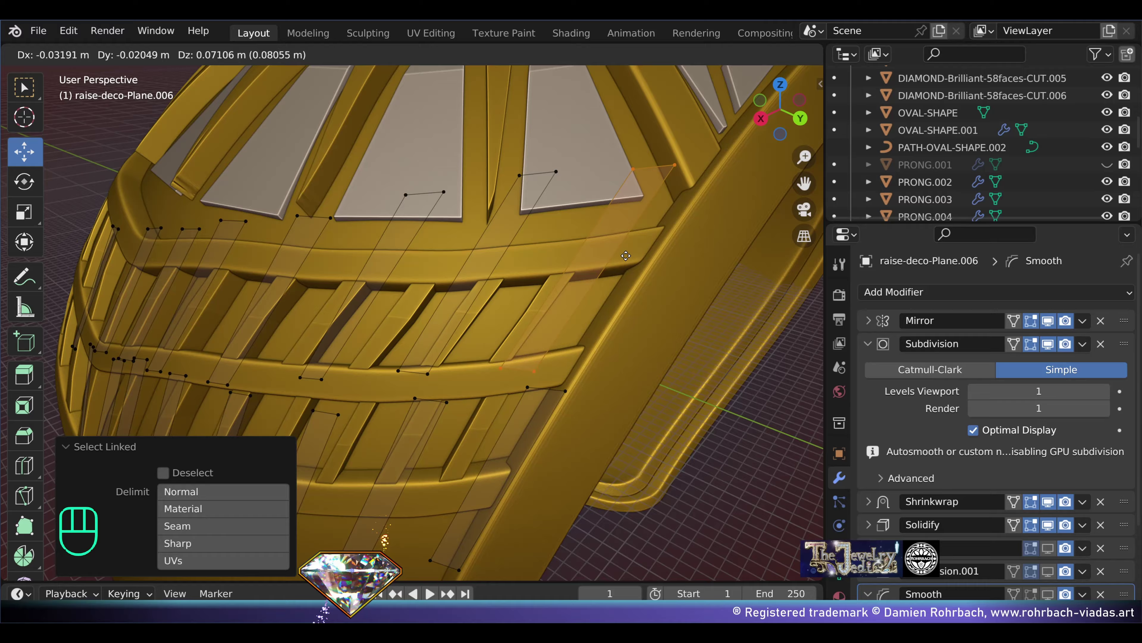
# Step: Select the linked slats of raise-deco-Plane.006 and reposition them along the horizontal bands, then clear the selection
pyautogui.press('g')
pyautogui.moveTo(405, 315); pyautogui.dragTo(543, 393, button='middle')
pyautogui.scroll(-2, 430, 348)
pyautogui.scroll(-3, 430, 348)
pyautogui.scroll(-2, 340, 338)
pyautogui.scroll(-3, 340, 338)
pyautogui.press('l')
pyautogui.press('g')
pyautogui.keyDown('shift'); pyautogui.rightClick(438, 327); pyautogui.keyUp('shift')
pyautogui.press('Tab')
pyautogui.keyDown('ctrl'); pyautogui.moveTo(438, 327); pyautogui.dragTo(471, 344, button='middle'); pyautogui.keyUp('ctrl')
pyautogui.scroll(2, 489, 356)
pyautogui.scroll(-1, 471, 344)
pyautogui.press('Tab')
pyautogui.hotkey('alt', 'a')
pyautogui.scroll(-2, 495, 337)
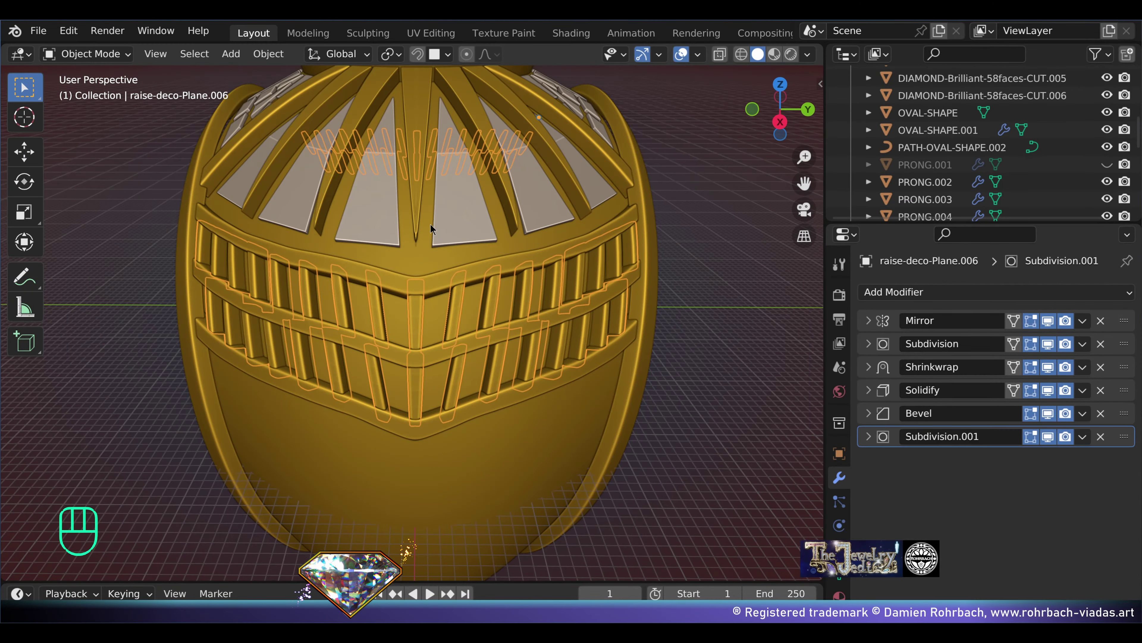
# Step: Set the inlay panels' viewport display colour to light green and save the file
pyautogui.moveTo(430, 224); pyautogui.dragTo(598, 223, button='middle')
pyautogui.click(839, 453)
pyautogui.click(1039, 322)
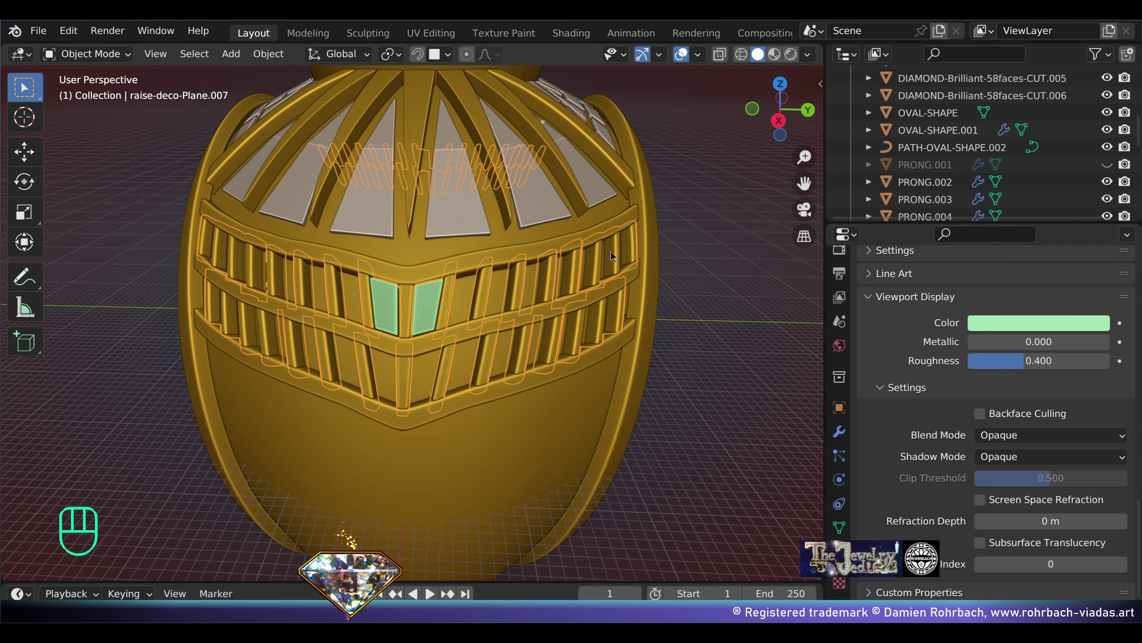
pyautogui.scroll(2, 610, 251)
pyautogui.hotkey('ctrl', 's')
# Step: Edit the green inlay mesh and move the second upper-row panel's corner vertices outward to fill its gap between the slats
pyautogui.moveTo(610, 251); pyautogui.dragTo(481, 276, button='middle')
pyautogui.scroll(2, 481, 276)
pyautogui.press('Tab')
pyautogui.rightClick(450, 343)
pyautogui.press('g')
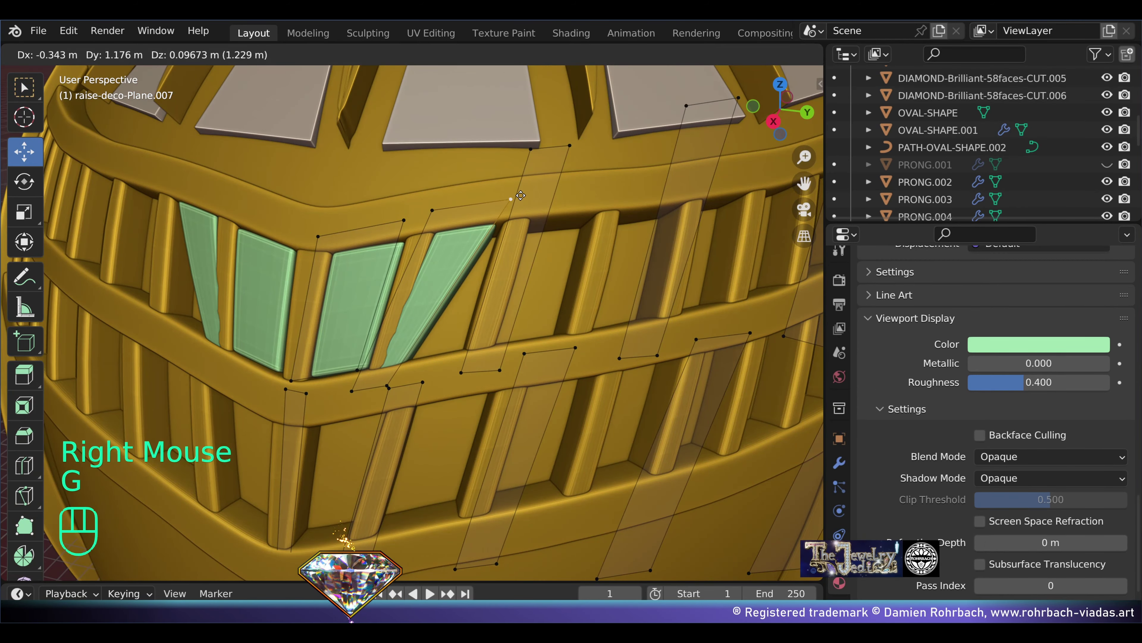
pyautogui.click(527, 194)
pyautogui.rightClick(401, 395)
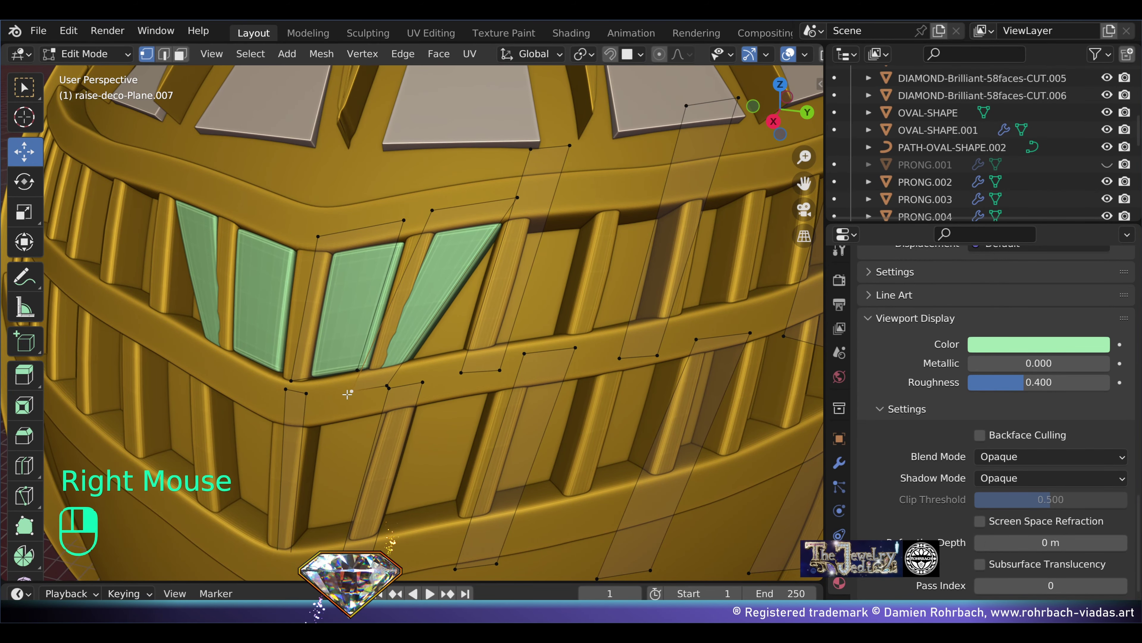
pyautogui.press('g')
pyautogui.click(580, 163)
# Step: Adjust the upper outer corner of the lower-row panel just before the first unfilled gap to fit under the band
pyautogui.rightClick(588, 154)
pyautogui.press('g')
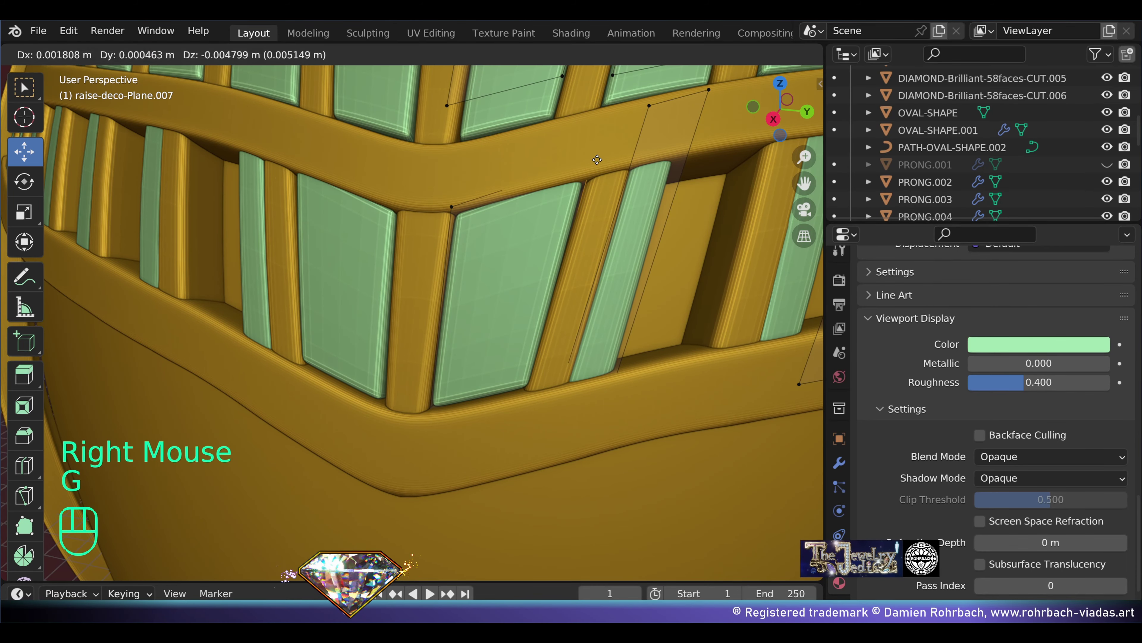
pyautogui.click(596, 169)
pyautogui.keyDown('shift'); pyautogui.moveTo(596, 169); pyautogui.dragTo(484, 159, button='middle'); pyautogui.keyUp('shift')
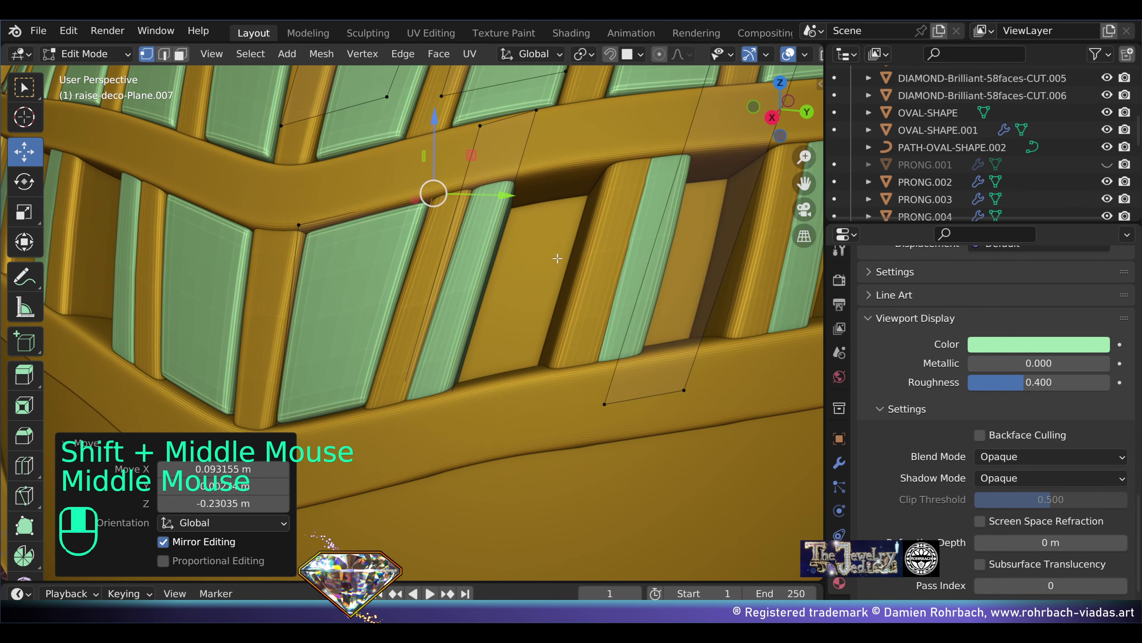
# Step: Move the next lower-row panel's corners, using X-ray for the lower inner one, to fill the gap between the slats
pyautogui.rightClick(484, 159)
pyautogui.press('g')
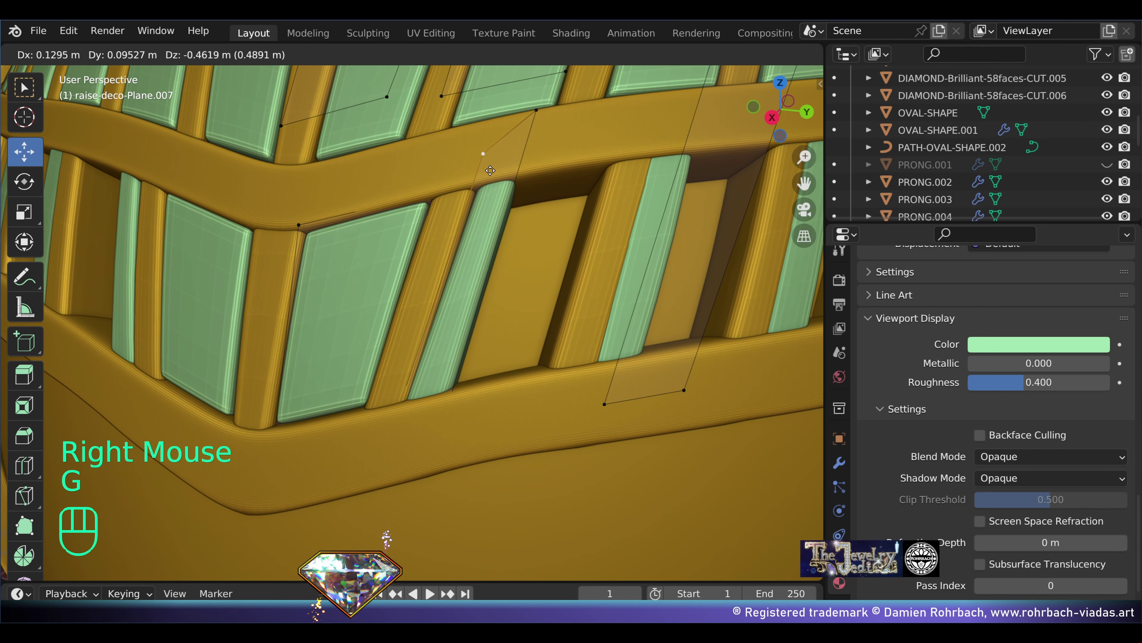
pyautogui.click(428, 417)
pyautogui.hotkey('alt', 'z')
pyautogui.rightClick(416, 411)
pyautogui.press('g')
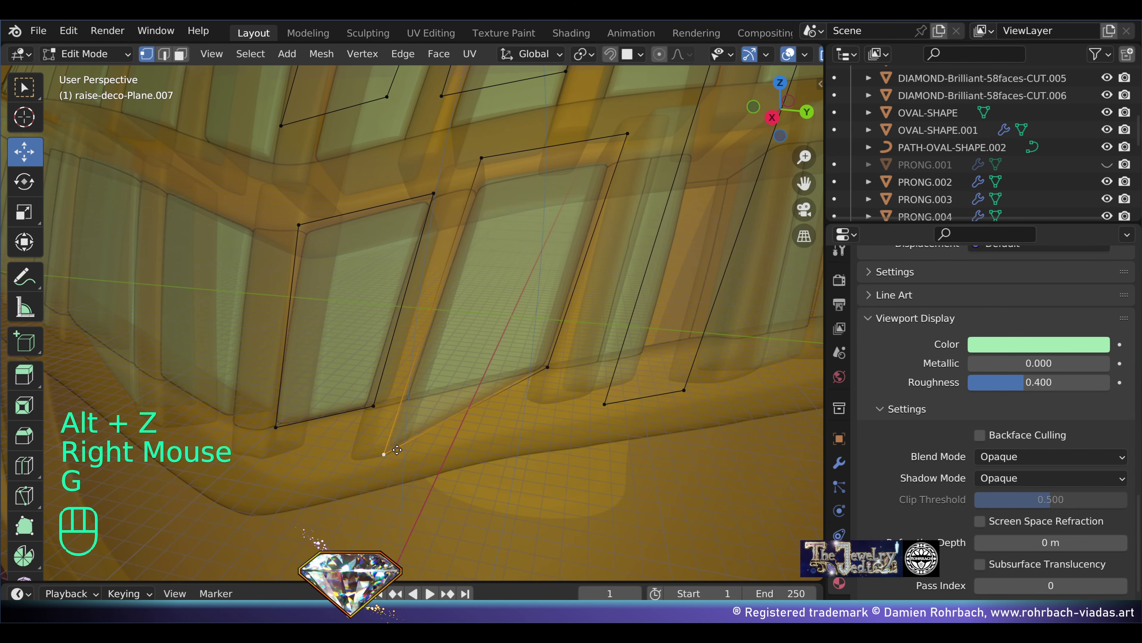
pyautogui.click(466, 384)
pyautogui.hotkey('alt', 'z')
pyautogui.press('g')
pyautogui.click(466, 384)
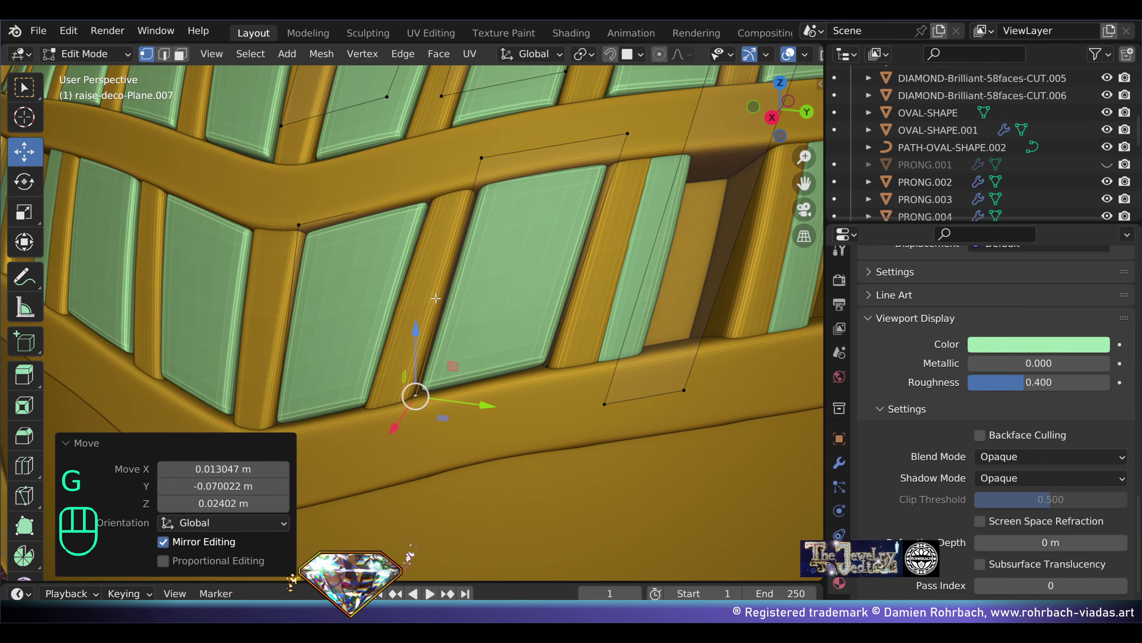
# Step: Move the two top vertices of the same lower-row panel slightly down
pyautogui.rightClick(482, 158)
pyautogui.keyDown('shift'); pyautogui.rightClick(625, 134); pyautogui.keyUp('shift')
pyautogui.press('g')
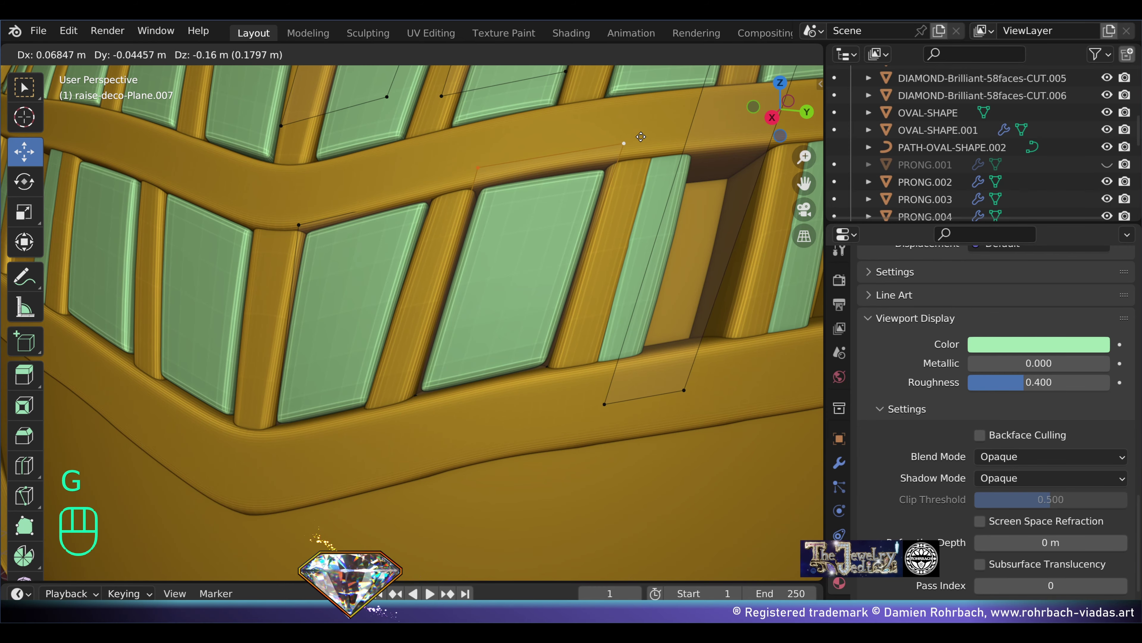
pyautogui.click(580, 151)
# Step: Nudge the upper inner corner of the third lower-row panel to even its edge against the slat
pyautogui.scroll(-2, 562, 202)
pyautogui.keyDown('shift'); pyautogui.moveTo(562, 202); pyautogui.dragTo(496, 279, button='middle'); pyautogui.keyUp('shift')
pyautogui.scroll(1, 496, 280)
pyautogui.rightClick(476, 155)
pyautogui.press('g')
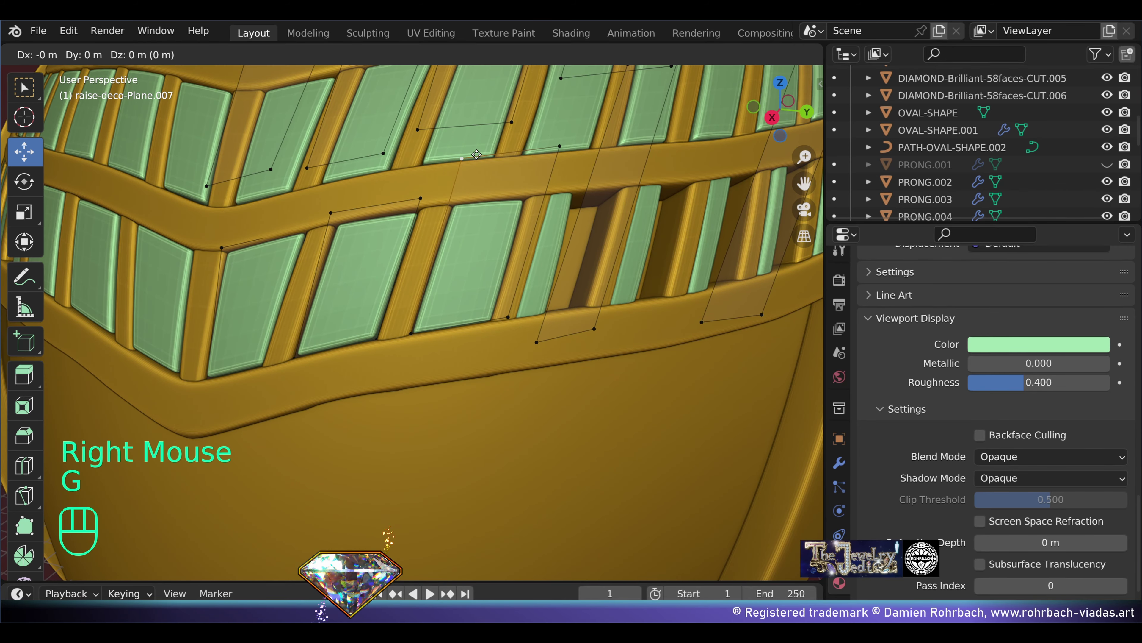
pyautogui.click(476, 158)
# Step: Move the two bottom corners of the fourth lower-row panel so its lower edge spans the gap between the slats
pyautogui.scroll(-2, 477, 157)
pyautogui.moveTo(477, 157); pyautogui.dragTo(432, 292, button='middle')
pyautogui.scroll(2, 424, 267)
pyautogui.rightClick(450, 295)
pyautogui.scroll(1, 450, 295)
pyautogui.press('g')
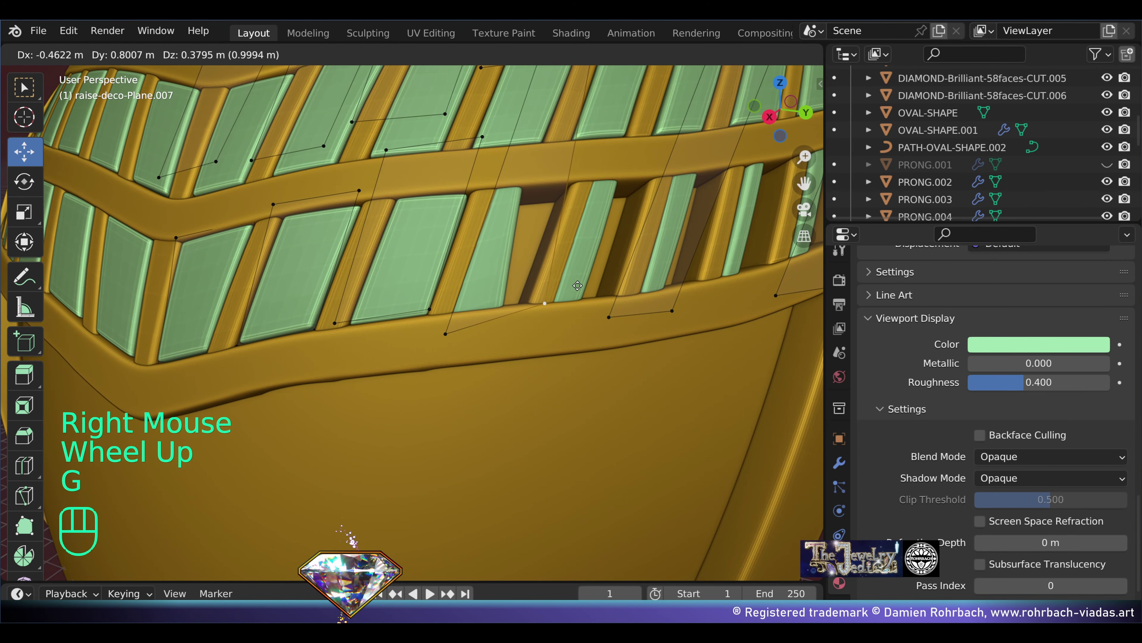
pyautogui.click(539, 314)
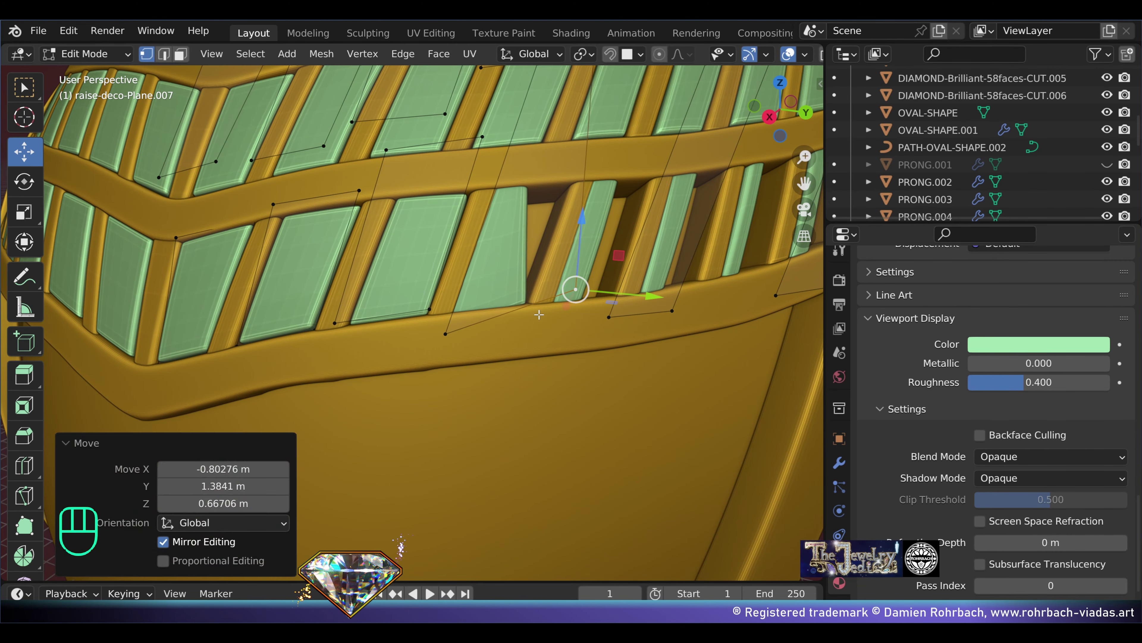
pyautogui.rightClick(445, 333)
pyautogui.press('g')
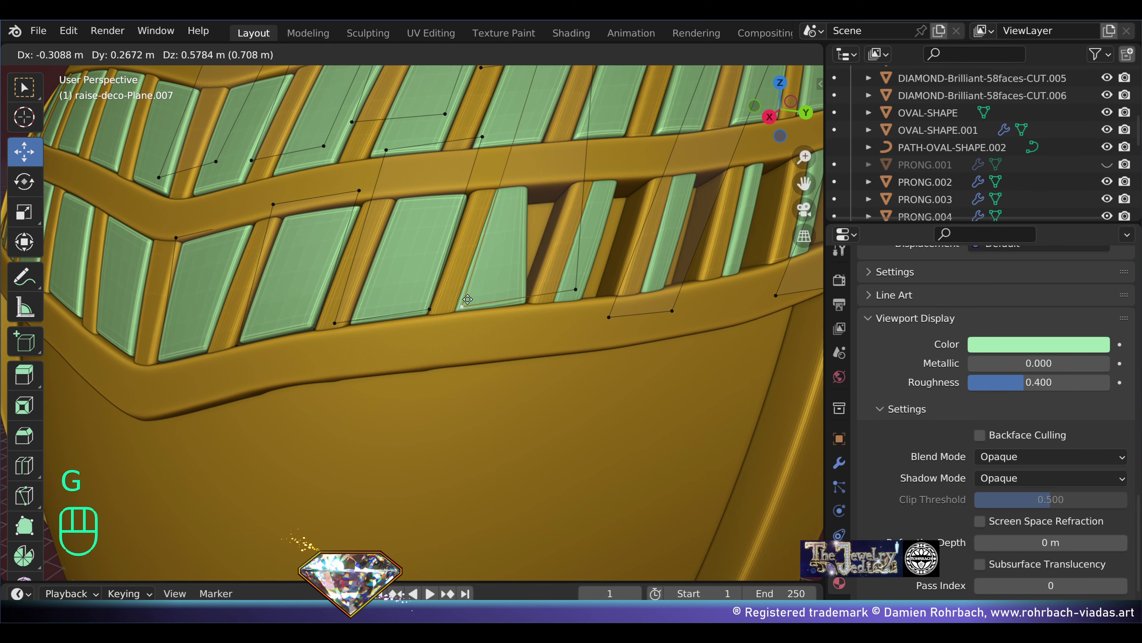
pyautogui.click(465, 304)
# Step: Move the two top corners of the fourth lower-row panel so its upper edge spans the gap under the band
pyautogui.keyDown('shift'); pyautogui.moveTo(461, 309); pyautogui.dragTo(423, 378, button='middle'); pyautogui.keyUp('shift')
pyautogui.moveTo(423, 378); pyautogui.dragTo(388, 449, button='middle')
pyautogui.rightClick(470, 233)
pyautogui.press('g')
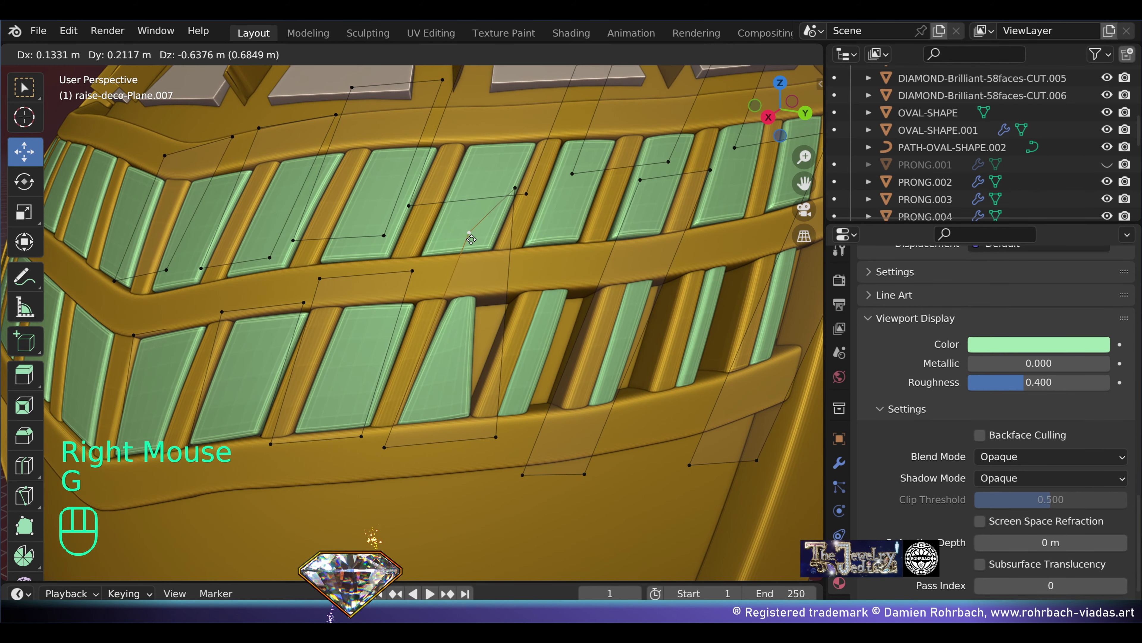
pyautogui.click(468, 235)
pyautogui.rightClick(514, 188)
pyautogui.press('g')
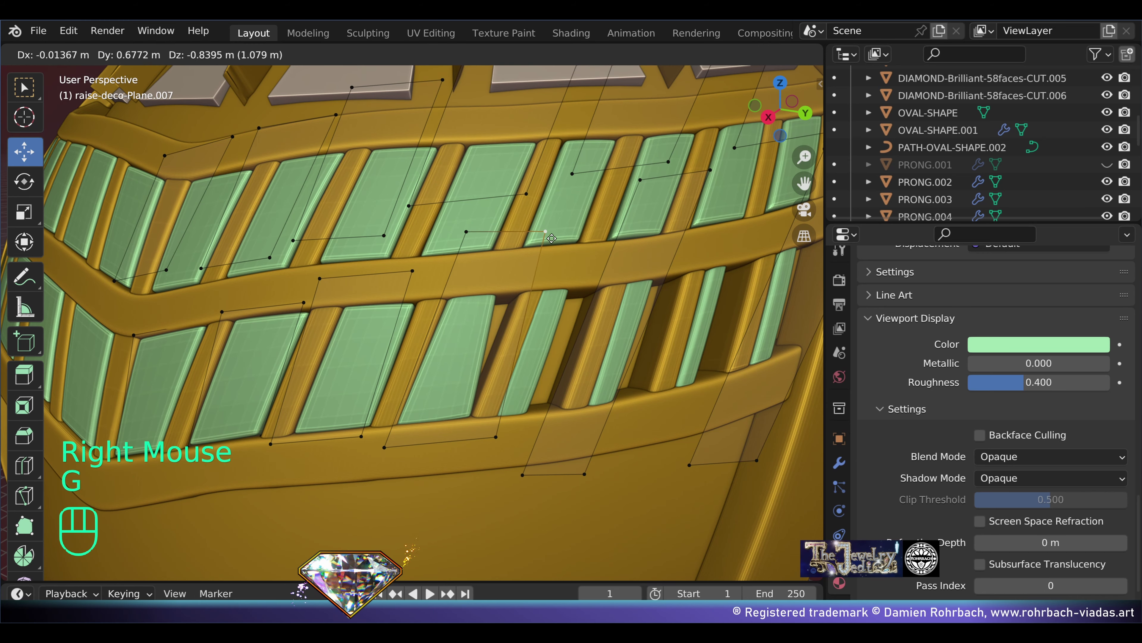
pyautogui.click(578, 237)
pyautogui.rightClick(468, 233)
pyautogui.press('g')
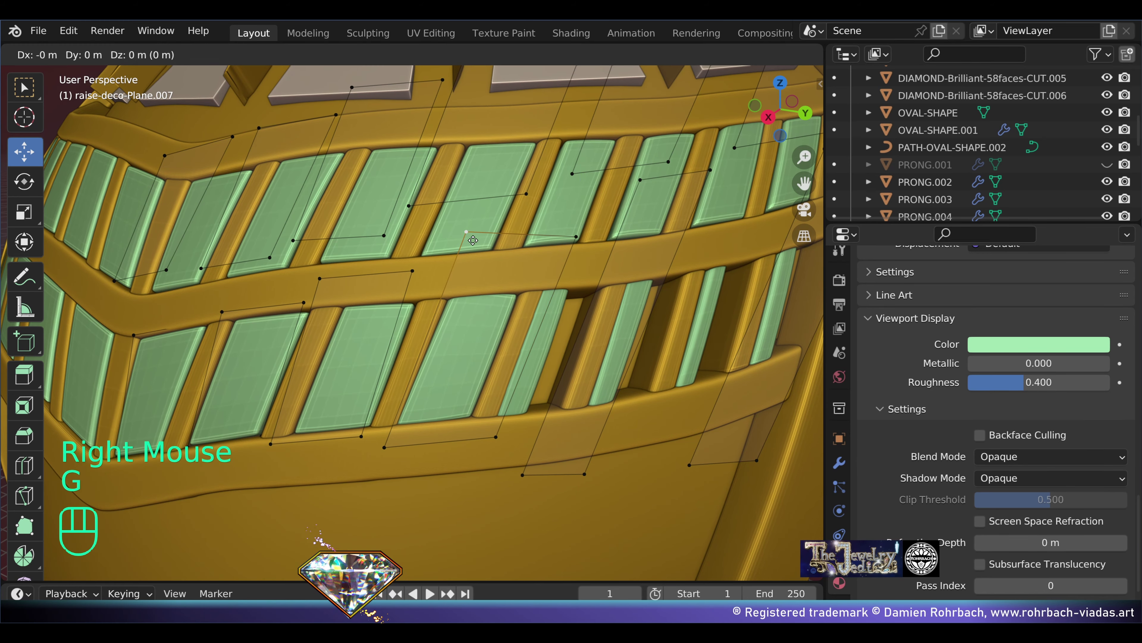
pyautogui.click(466, 255)
# Step: Move the top and bottom corner vertices of the fifth lower-row panel to fill the gap between its slats
pyautogui.scroll(-4, 465, 256)
pyautogui.moveTo(465, 256); pyautogui.dragTo(482, 280, button='middle')
pyautogui.scroll(3, 483, 279)
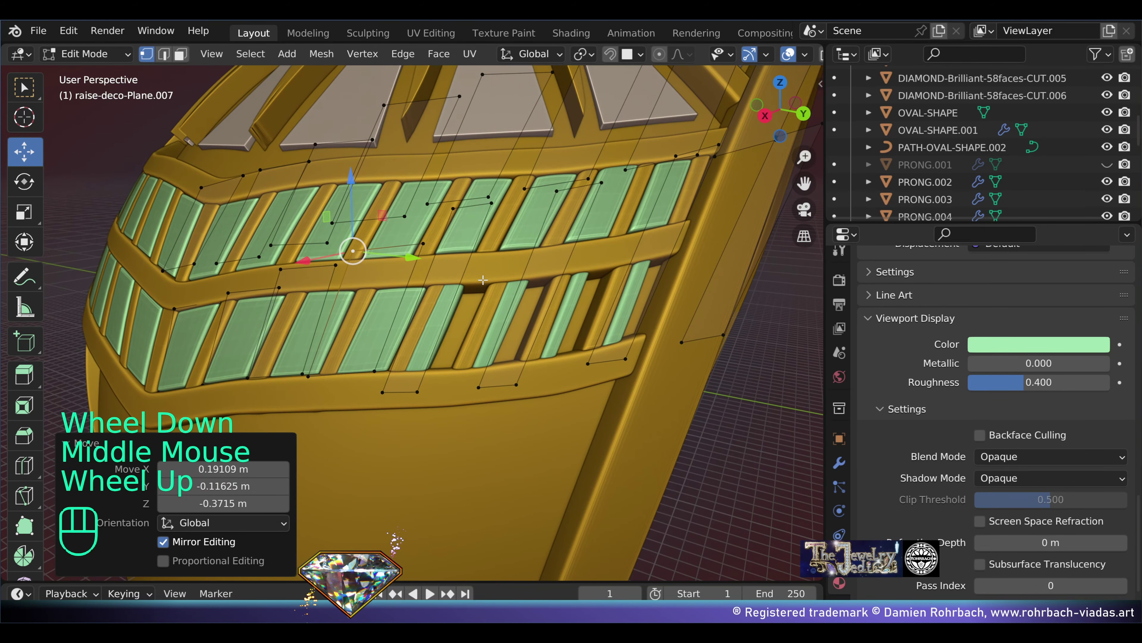
pyautogui.rightClick(518, 128)
pyautogui.keyDown('shift'); pyautogui.rightClick(539, 135); pyautogui.keyUp('shift')
pyautogui.scroll(2, 540, 135)
pyautogui.press('g')
pyautogui.click(517, 180)
pyautogui.rightClick(549, 159)
pyautogui.press('g')
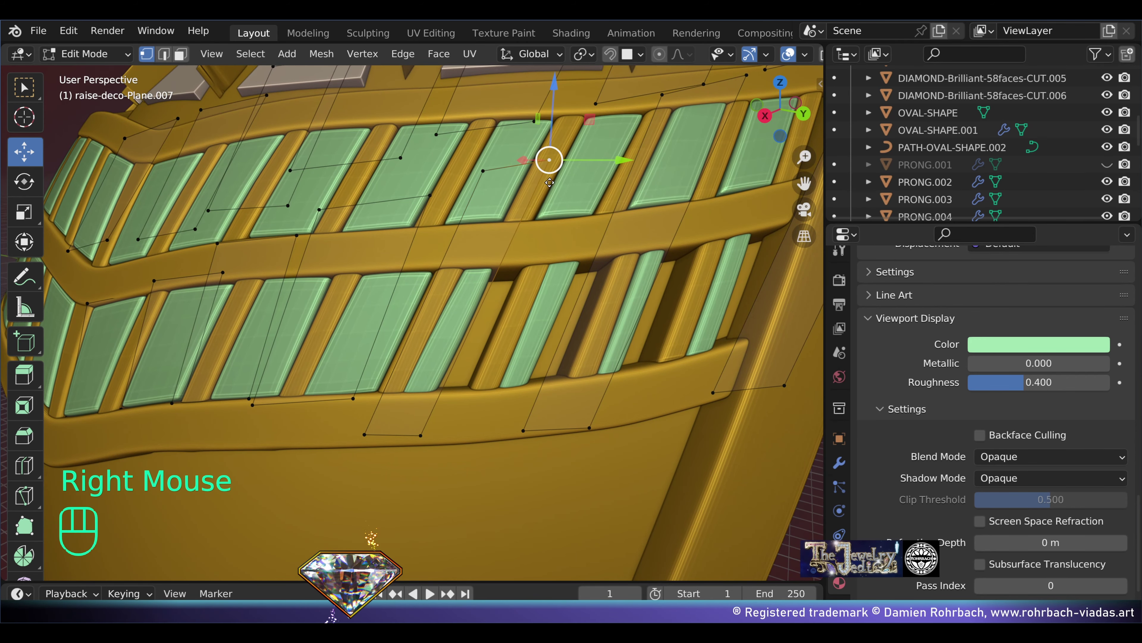
pyautogui.press('g')
pyautogui.click(524, 347)
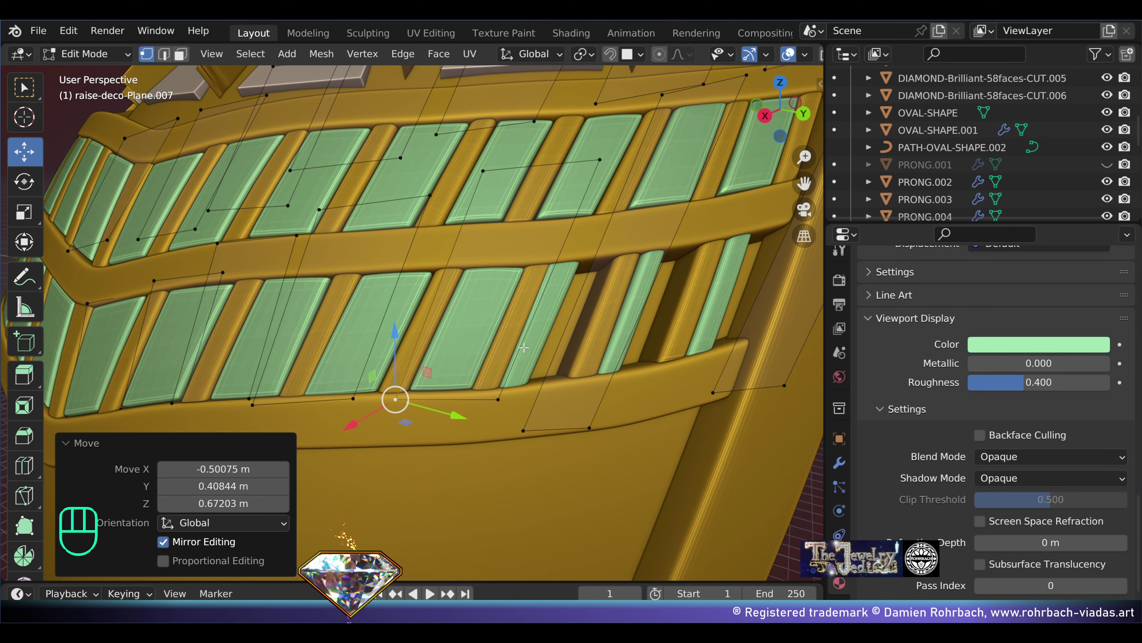
# Step: Move the bottom corners and the upper outer corner of the sixth lower-row panel to fill the gap between its slats
pyautogui.moveTo(520, 397); pyautogui.dragTo(515, 396, button='middle')
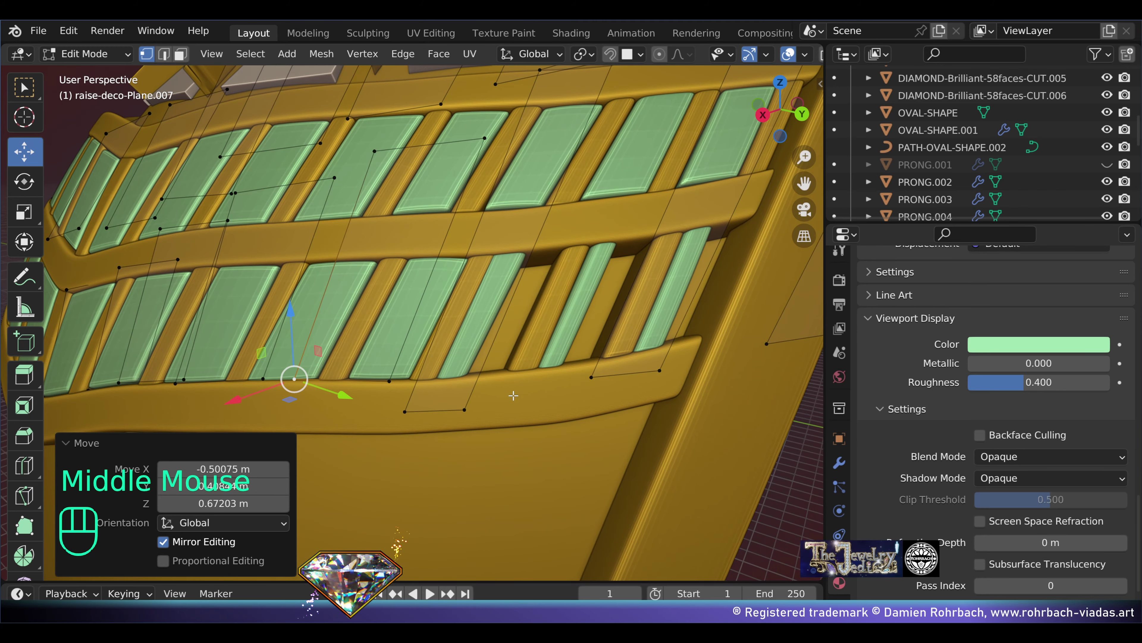
pyautogui.rightClick(493, 404)
pyautogui.press('g')
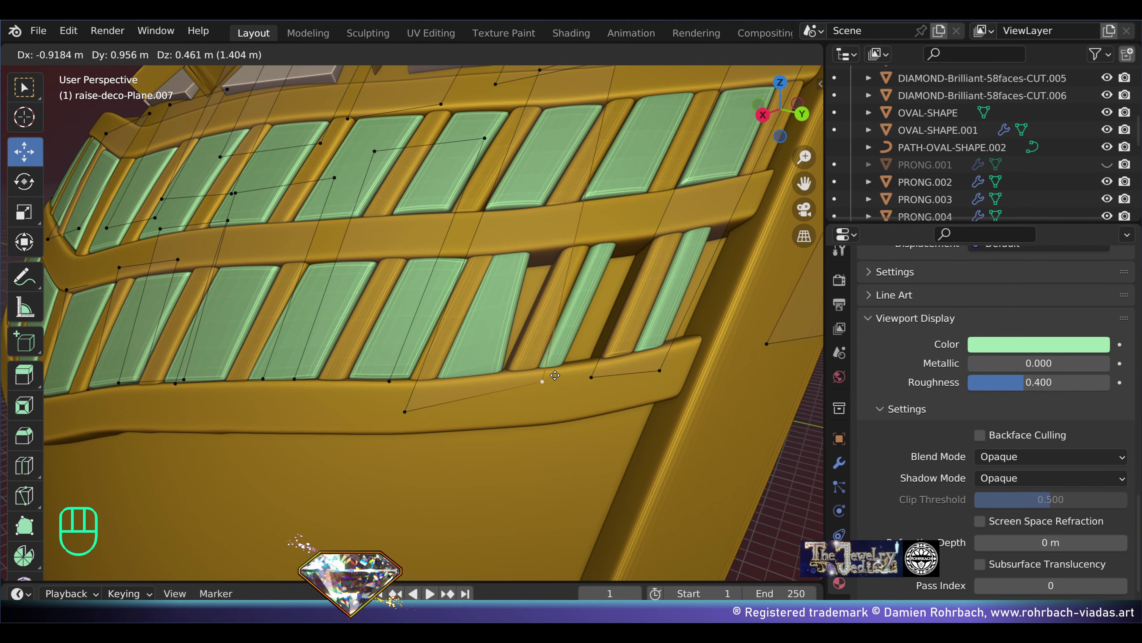
pyautogui.rightClick(405, 411)
pyautogui.press('g')
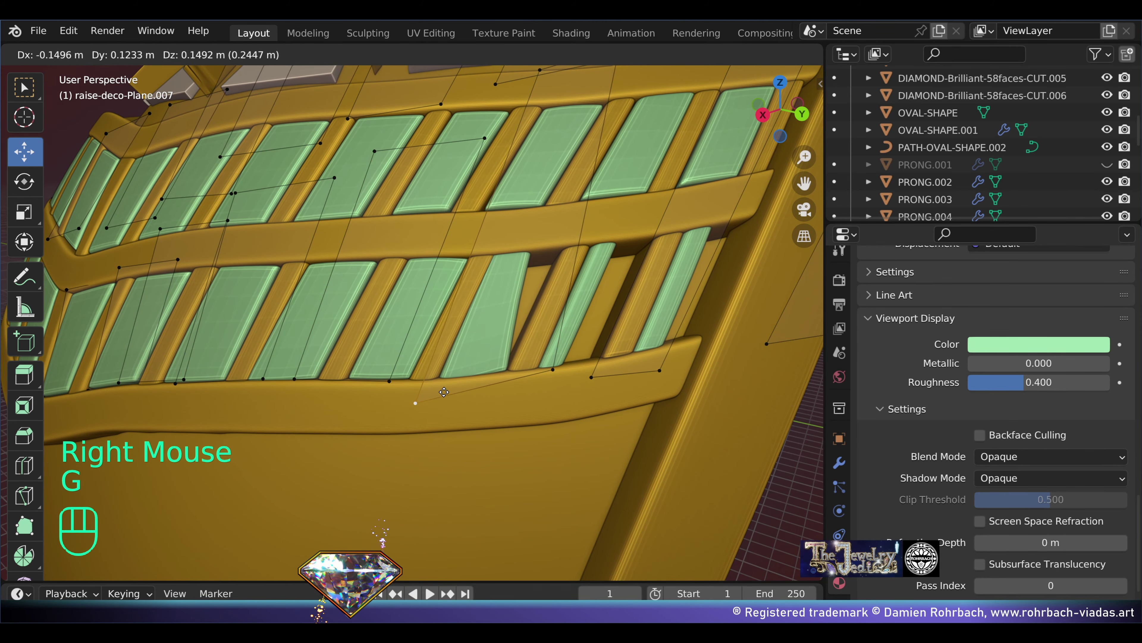
pyautogui.click(448, 373)
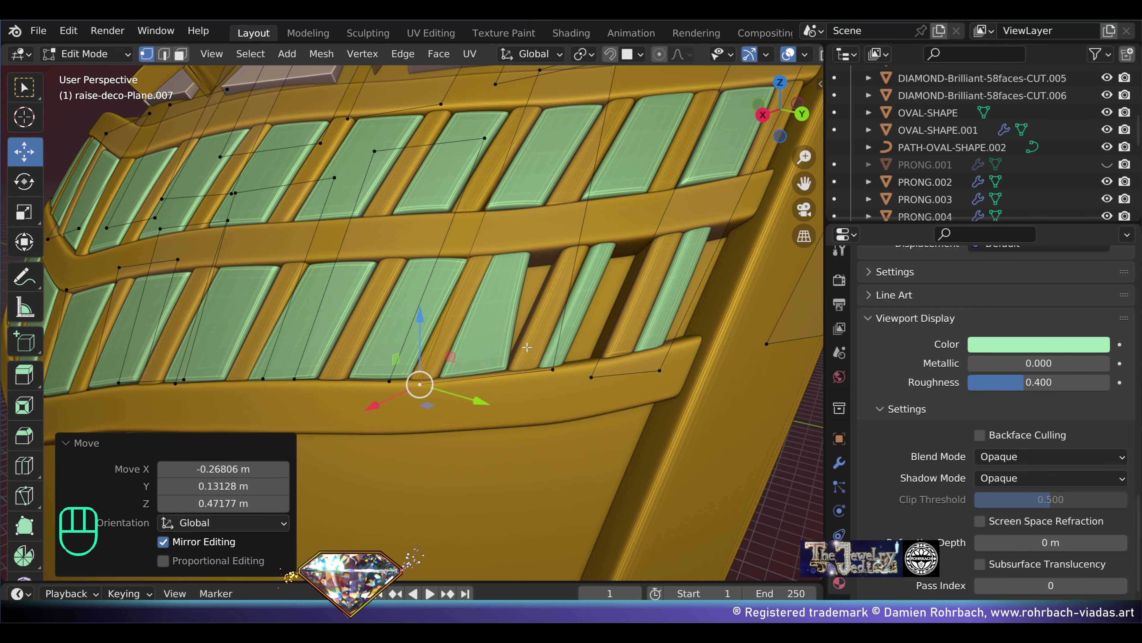
pyautogui.moveTo(448, 373); pyautogui.dragTo(510, 355, button='middle')
pyautogui.rightClick(510, 356)
pyautogui.press('g')
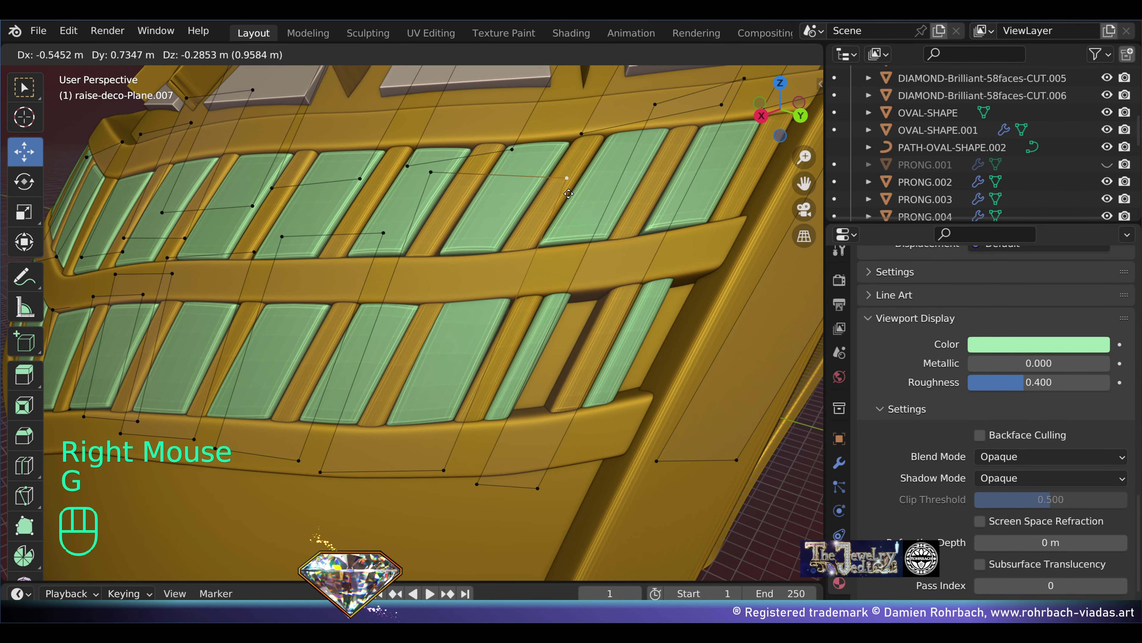
pyautogui.click(546, 189)
# Step: Leave mesh editing of the inlay panels and save the file
pyautogui.scroll(-5, 546, 189)
pyautogui.moveTo(546, 189); pyautogui.dragTo(580, 393, button='middle')
pyautogui.middleClick(594, 410)
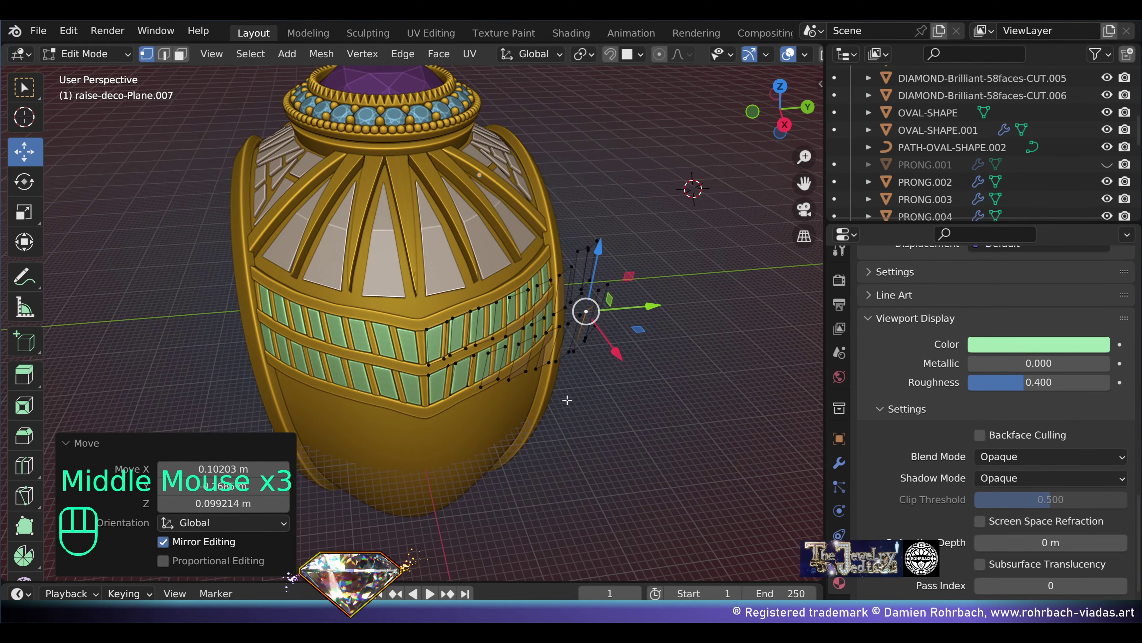
pyautogui.scroll(2, 567, 400)
pyautogui.press('Tab')
pyautogui.moveTo(567, 400); pyautogui.dragTo(575, 371, button='middle')
pyautogui.scroll(-3, 576, 371)
pyautogui.hotkey('ctrl', 's')
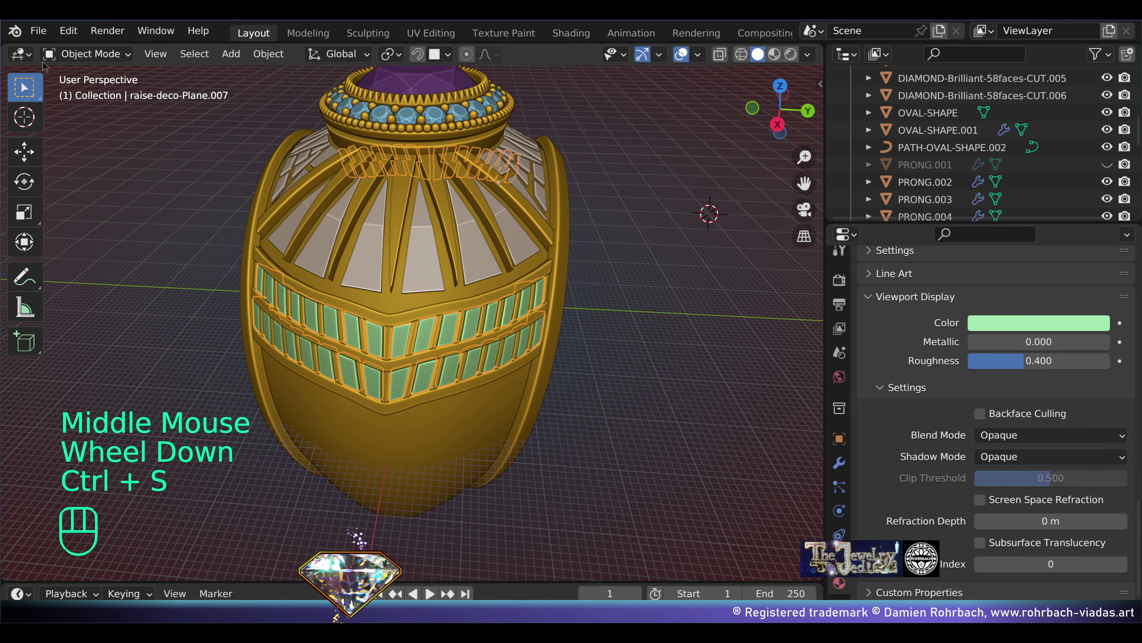
# Step: Append the LAPISLAZULI material from the coloured gemstones collection file
pyautogui.click(39, 31)
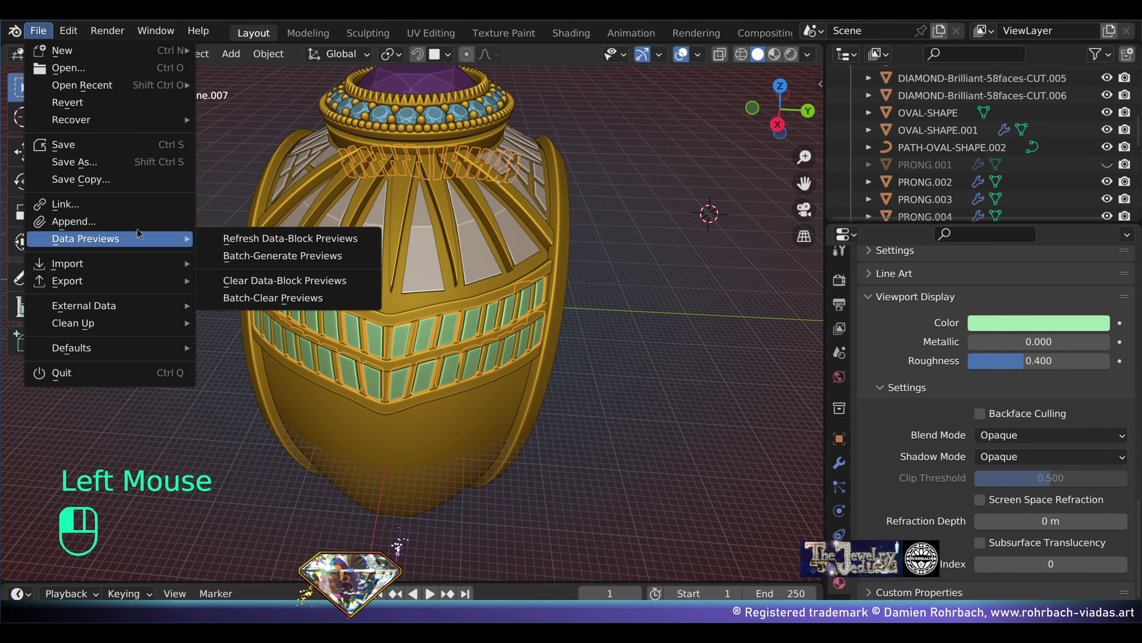
pyautogui.click(81, 221)
pyautogui.moveTo(450, 161); pyautogui.dragTo(99, 21)
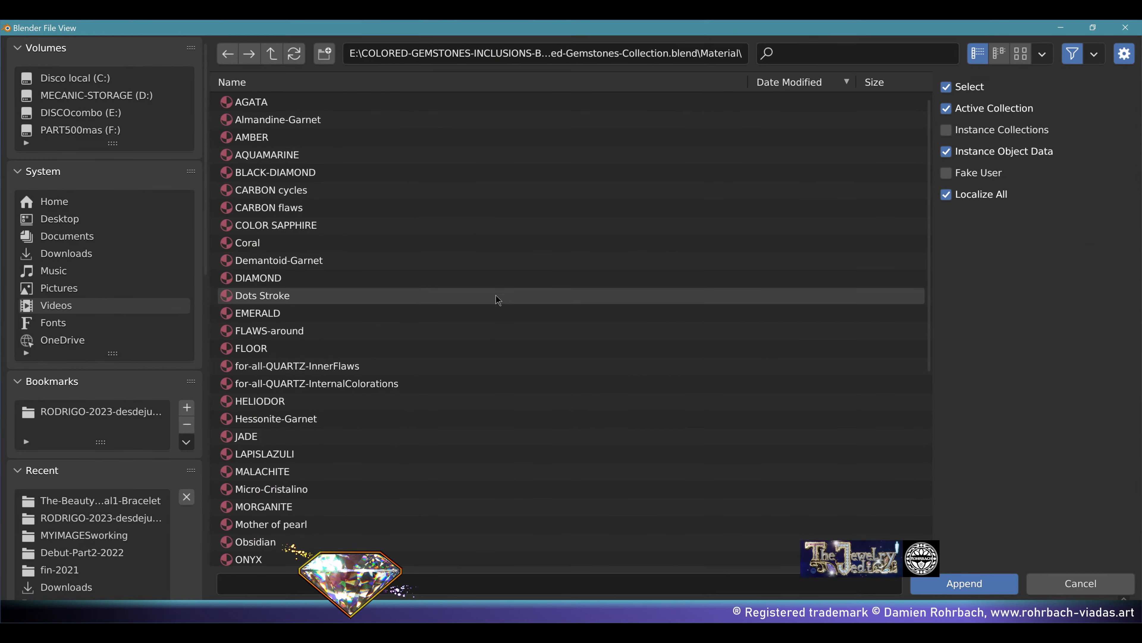
pyautogui.doubleClick(309, 457)
# Step: Set the viewport display colour of the lower-row panels' material to blue
pyautogui.click(1039, 323)
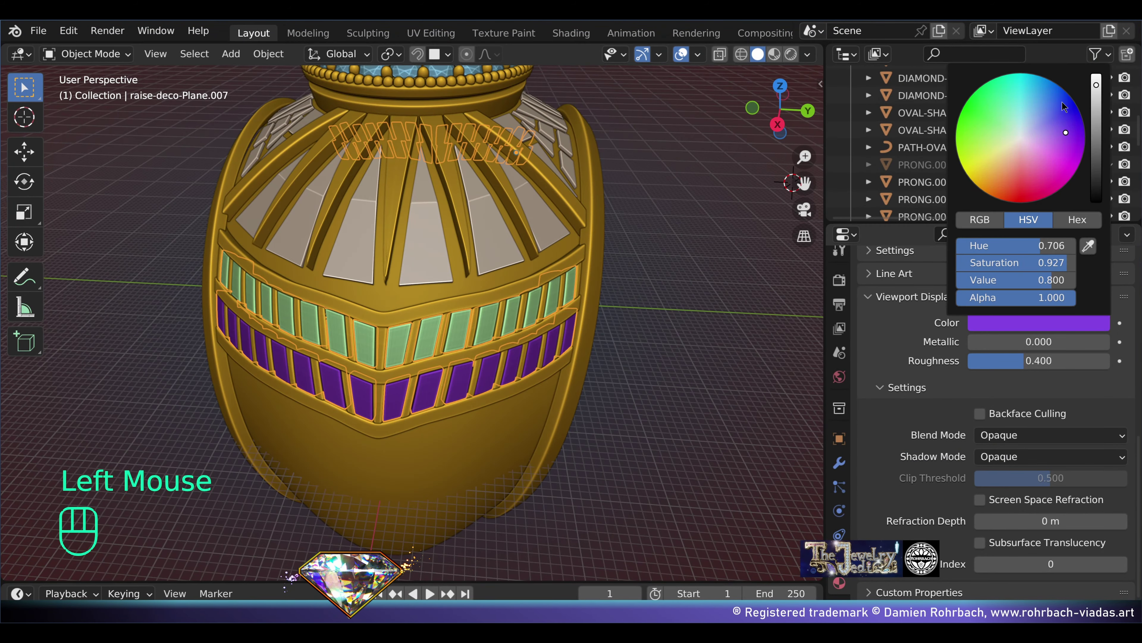
pyautogui.click(1065, 108)
pyautogui.moveTo(450, 315); pyautogui.dragTo(469, 367, button='middle')
pyautogui.scroll(2, 511, 380)
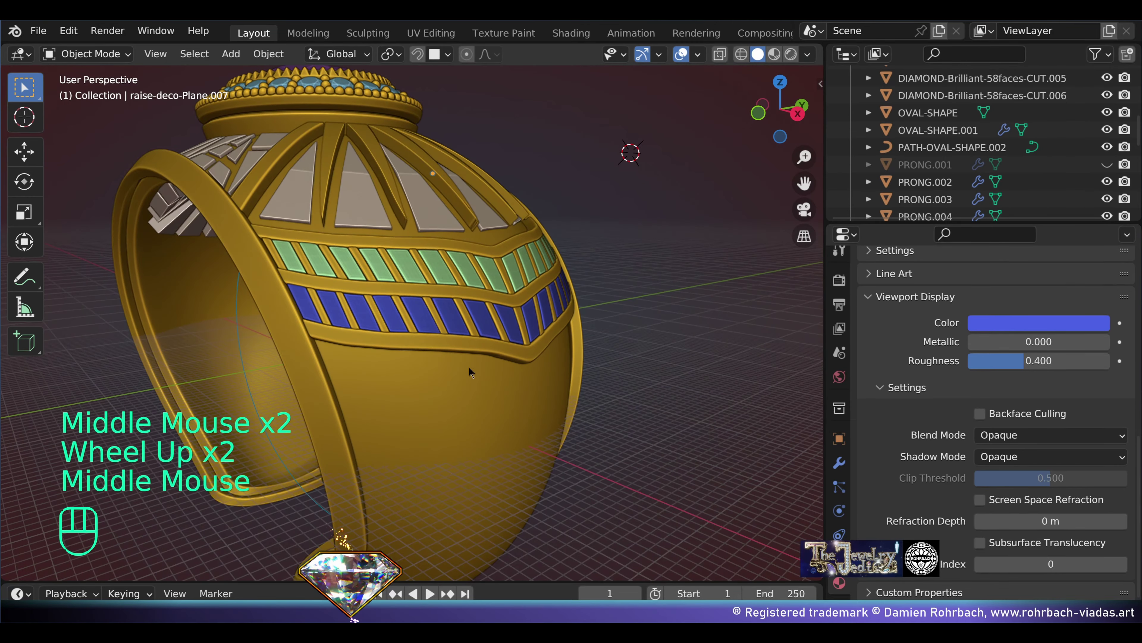
pyautogui.keyDown('shift'); pyautogui.moveTo(454, 493); pyautogui.dragTo(457, 322, button='middle'); pyautogui.keyUp('shift')
pyautogui.scroll(-2, 548, 305)
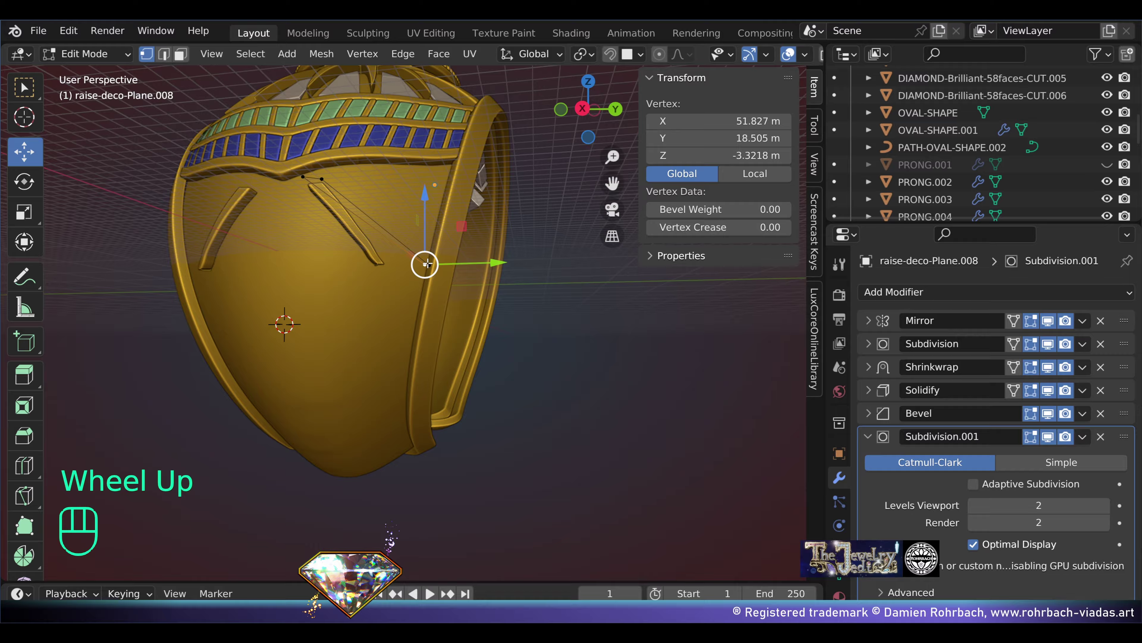
# Step: Examine the spacing of the red gems on the pointed panel and the snapping options used to place them
pyautogui.scroll(2, 598, 224)
pyautogui.moveTo(540, 270); pyautogui.dragTo(598, 224, button='middle')
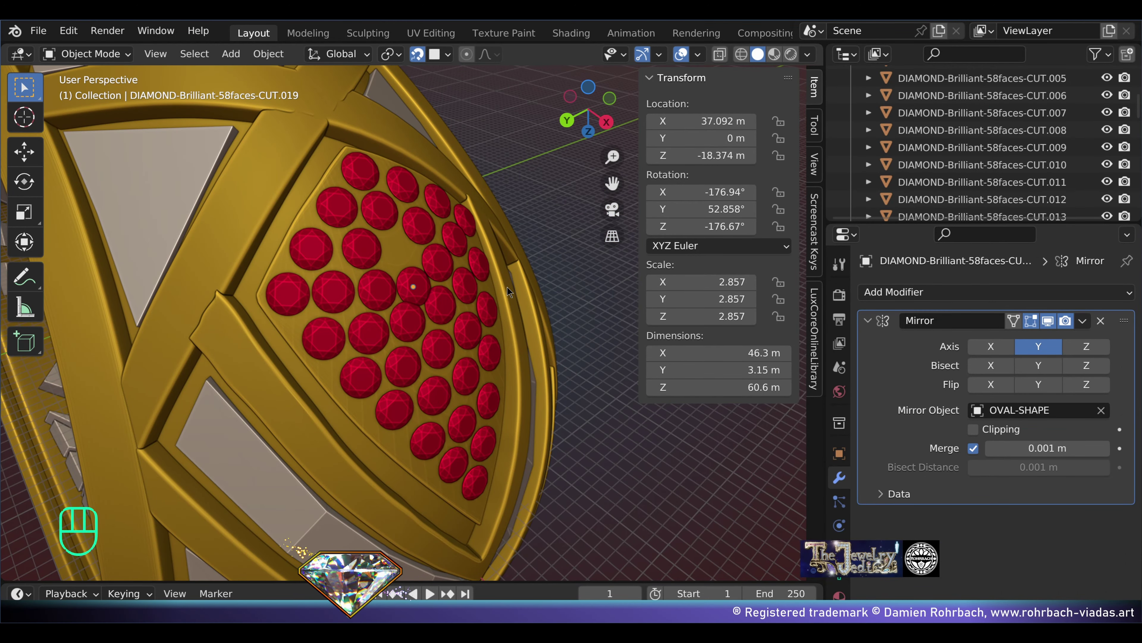
pyautogui.scroll(2, 450, 284)
pyautogui.moveTo(450, 284); pyautogui.dragTo(413, 290, button='middle')
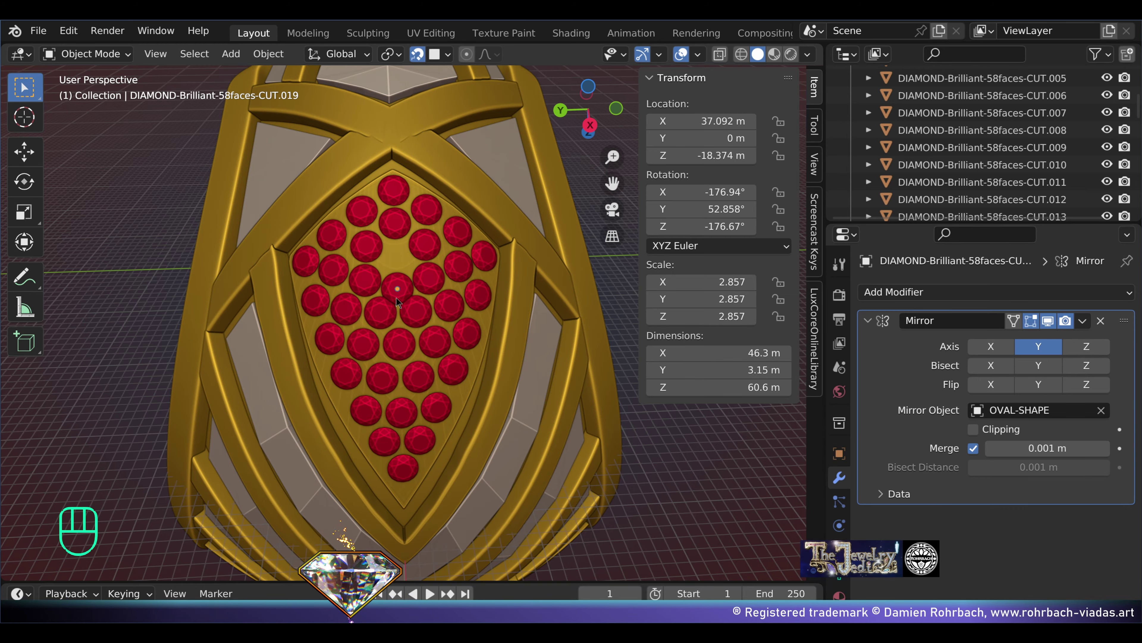
pyautogui.moveTo(397, 298); pyautogui.dragTo(436, 278, button='middle')
pyautogui.scroll(3, 417, 352)
pyautogui.scroll(-2, 417, 352)
pyautogui.scroll(2, 392, 321)
pyautogui.scroll(2, 436, 279)
pyautogui.scroll(-2, 436, 244)
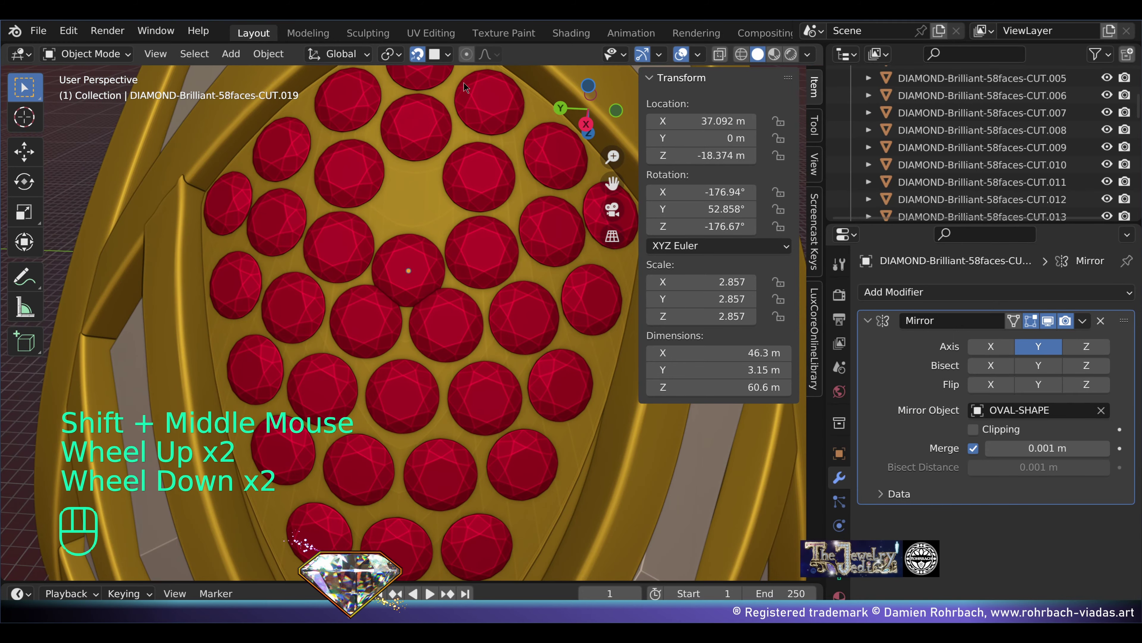
pyautogui.click(448, 54)
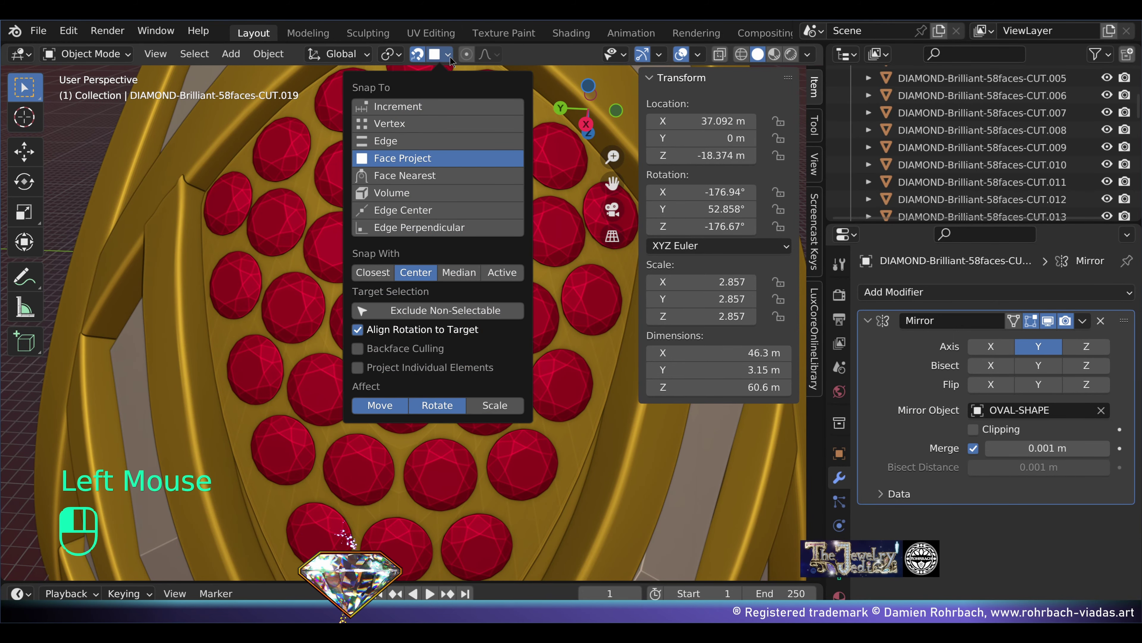
pyautogui.scroll(1, 412, 272)
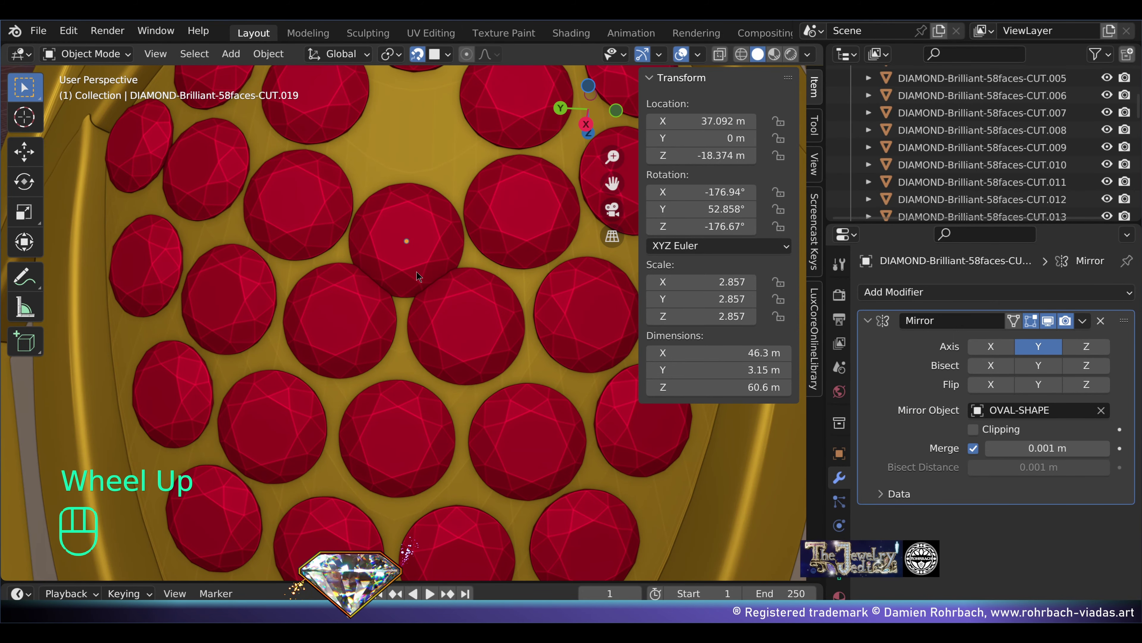
# Step: Nudge the mirrored red gem pair beside the panel's centre line to even out its spacing on the surface
pyautogui.moveTo(417, 271); pyautogui.dragTo(407, 259, button='middle')
pyautogui.rightClick(407, 259)
pyautogui.keyDown('shift'); pyautogui.moveTo(407, 259); pyautogui.dragTo(400, 250, button='middle'); pyautogui.keyUp('shift')
pyautogui.scroll(1, 391, 238)
pyautogui.press('g')
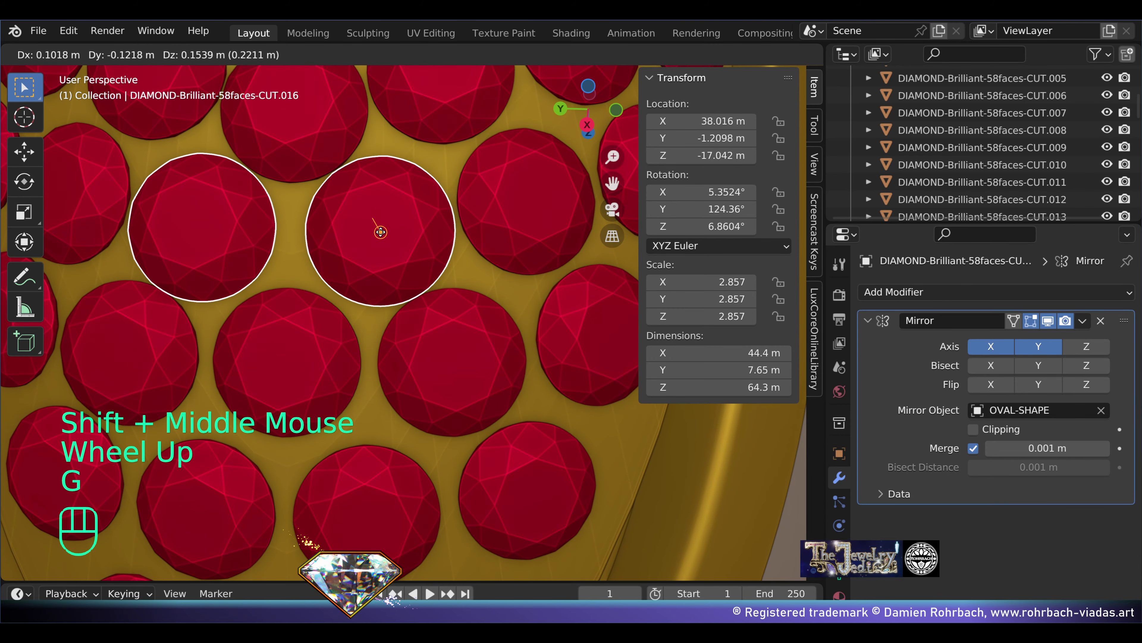
pyautogui.click(380, 231)
pyautogui.moveTo(380, 231); pyautogui.dragTo(431, 251, button='middle')
pyautogui.middleClick(356, 288)
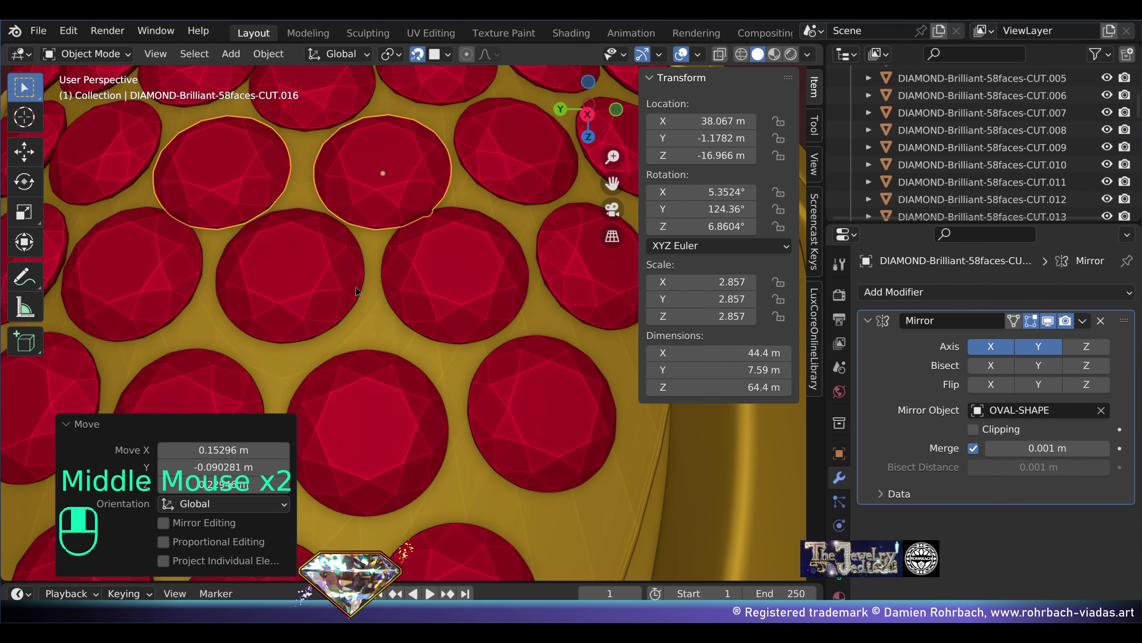
# Step: Reposition two more red gems on the pointed panel to even the gaps to their neighbours
pyautogui.keyDown('shift'); pyautogui.moveTo(356, 288); pyautogui.dragTo(439, 290, button='middle'); pyautogui.keyUp('shift')
pyautogui.rightClick(403, 242)
pyautogui.press('g')
pyautogui.click(414, 266)
pyautogui.rightClick(444, 337)
pyautogui.press('g')
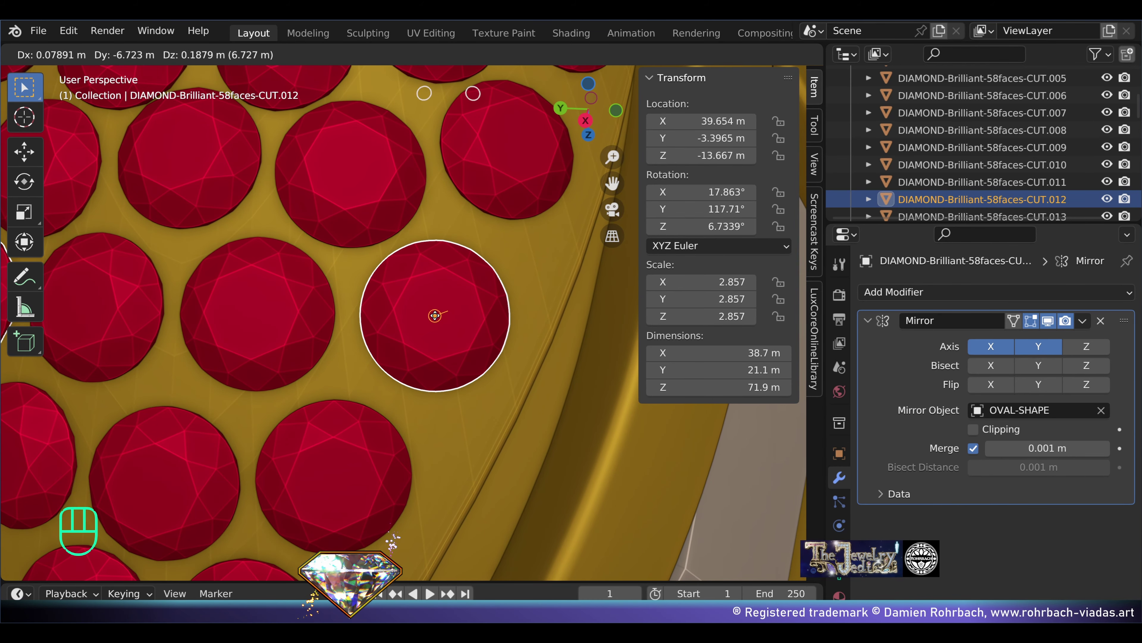
pyautogui.click(434, 316)
pyautogui.scroll(-2, 434, 318)
pyautogui.moveTo(434, 318); pyautogui.dragTo(407, 333, button='middle')
pyautogui.scroll(2, 457, 274)
pyautogui.scroll(1, 388, 208)
pyautogui.rightClick(393, 225)
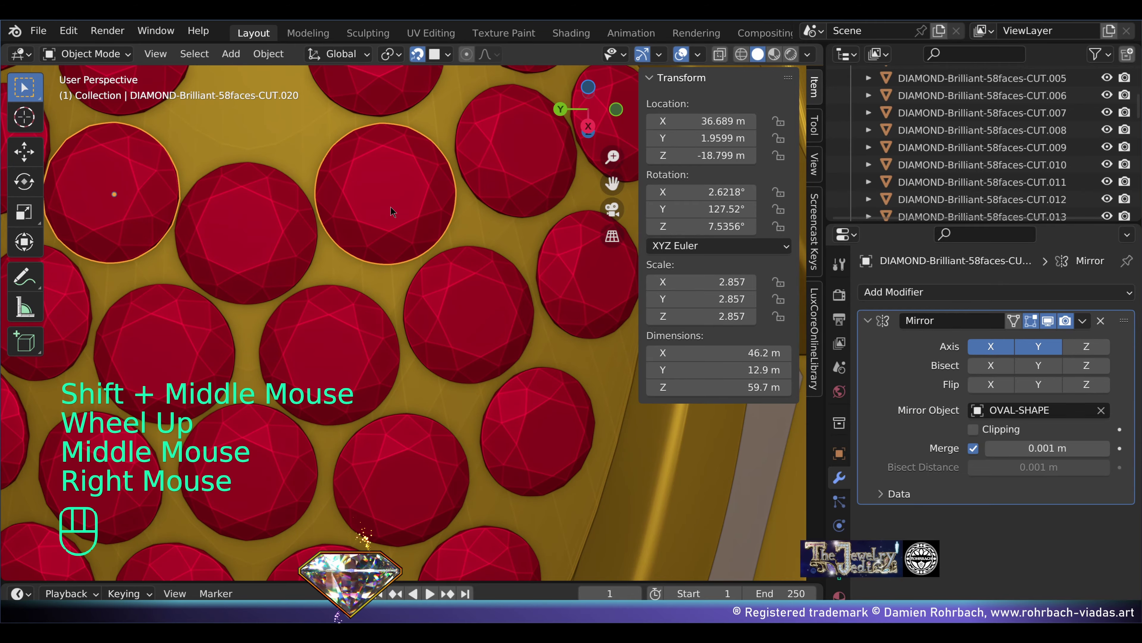
# Step: Duplicate a prong from the central oval stone's setting for use on the red gem field
pyautogui.scroll(-2, 394, 225)
pyautogui.moveTo(394, 225); pyautogui.dragTo(603, 116, button='middle')
pyautogui.scroll(1, 491, 309)
pyautogui.scroll(-2, 490, 298)
pyautogui.rightClick(448, 394)
pyautogui.scroll(-2, 448, 394)
pyautogui.keyDown('shift'); pyautogui.moveTo(448, 394); pyautogui.dragTo(450, 387, button='middle'); pyautogui.keyUp('shift')
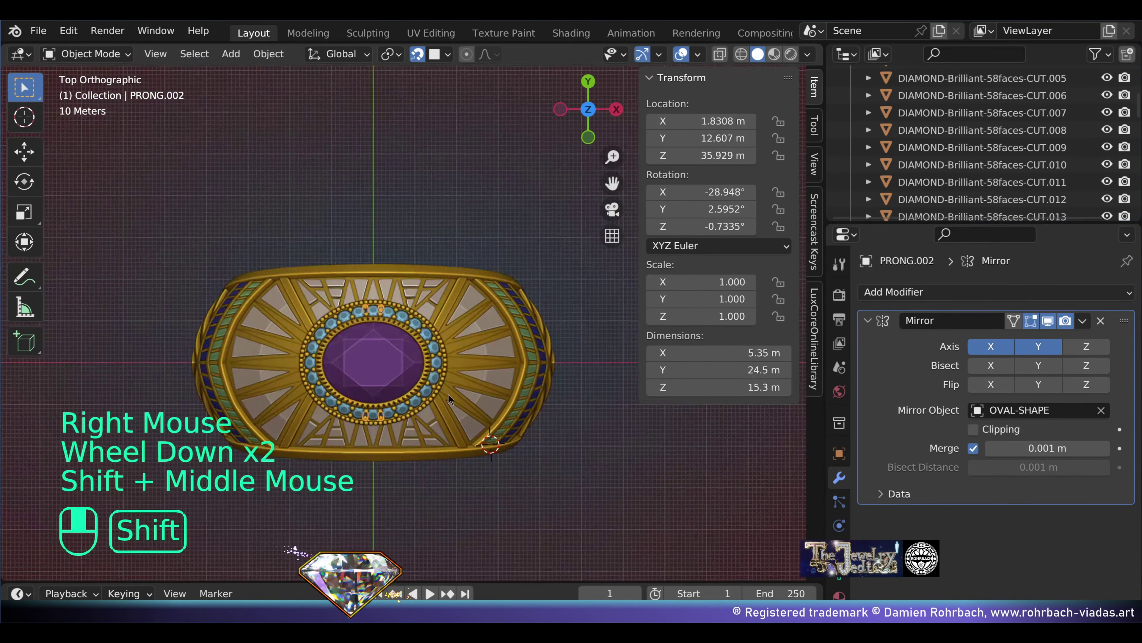
pyautogui.hotkey('shift', 'd')
# Step: Adjust the mesh of the duplicated prong among the red gems and save the file
pyautogui.press('Tab')
pyautogui.hotkey('alt', 'z')
pyautogui.press('Tab')
pyautogui.hotkey('ctrl', 's')
pyautogui.hotkey('ctrl', 'z')
pyautogui.hotkey('ctrl', 'z')
pyautogui.press('Tab')
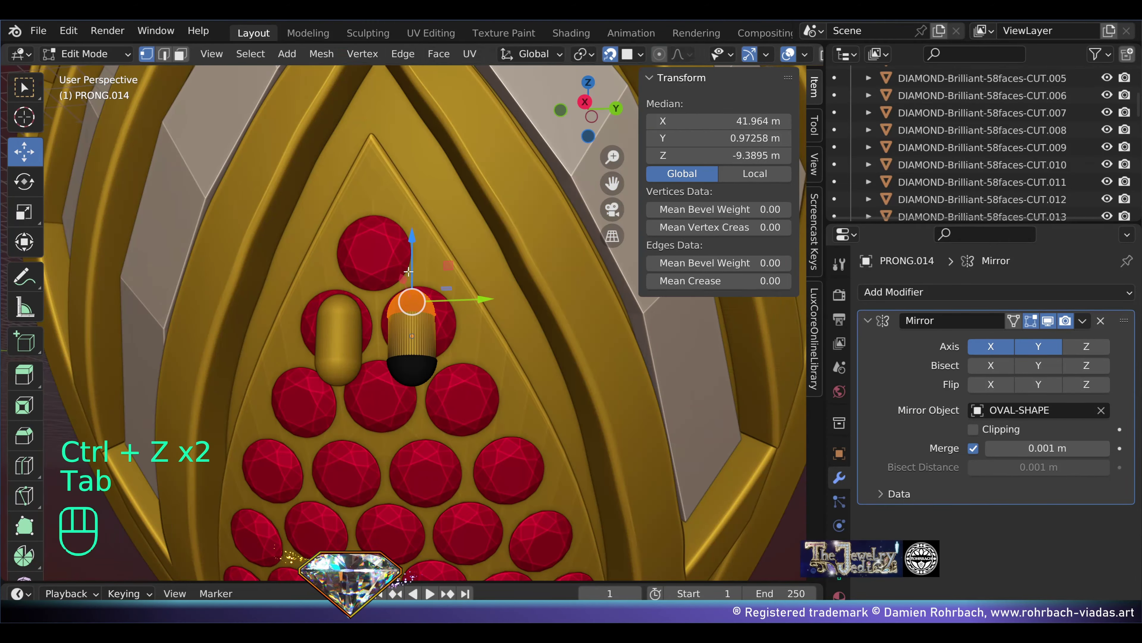
pyautogui.press('Tab')
pyautogui.hotkey('ctrl', 's')
pyautogui.press('Tab')
pyautogui.press('Tab')
# Step: Duplicate the prong around the topmost red gem, including one copy at the tip of the gem field
pyautogui.hotkey('shift', 'd')
pyautogui.click(433, 240)
pyautogui.click(432, 241)
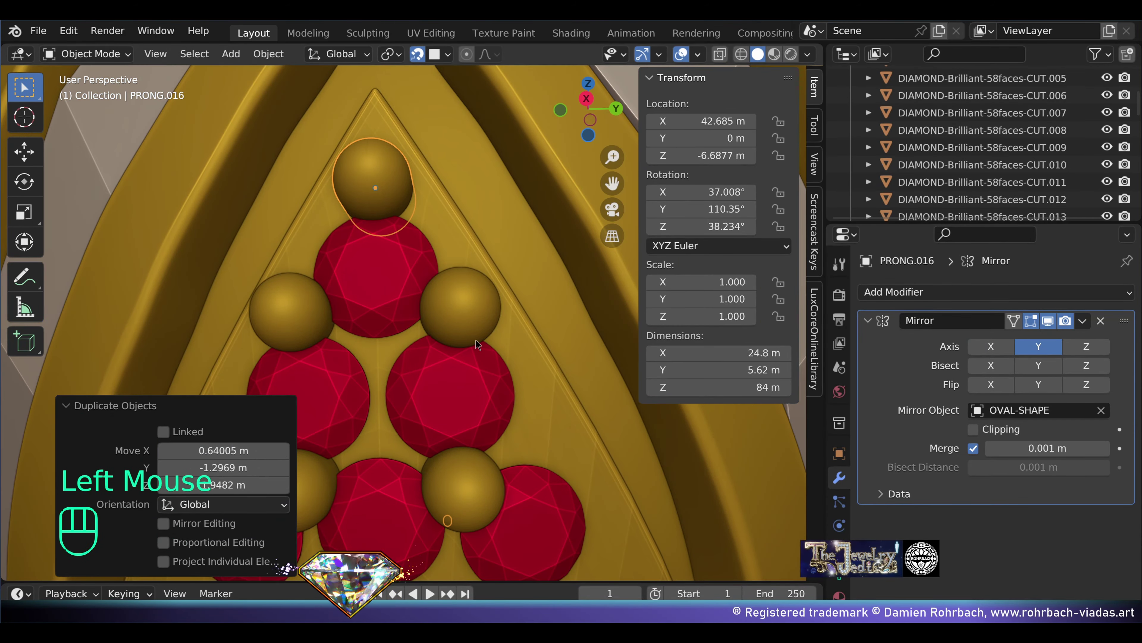
pyautogui.hotkey('shift', 'd')
pyautogui.click(365, 301)
# Step: Try to rescale the prong's mesh among the red gems
pyautogui.keyDown('shift'); pyautogui.rightClick(382, 270); pyautogui.keyUp('shift')
pyautogui.scroll(4, 430, 269)
pyautogui.press('Tab')
pyautogui.keyDown('shift'); pyautogui.moveTo(430, 270); pyautogui.dragTo(357, 311, button='middle'); pyautogui.keyUp('shift')
pyautogui.press('s')
pyautogui.hotkey('ctrl', 'z')
# Step: Duplicate a prong into the next gap between the red gems and move it into position
pyautogui.rightClick(357, 311)
pyautogui.hotkey('shift', 'd')
pyautogui.click(331, 263)
pyautogui.press('g')
pyautogui.click(423, 381)
pyautogui.moveTo(422, 380); pyautogui.dragTo(432, 293, button='middle')
# Step: Place further prong copies beside the upper red gems and save the file
pyautogui.click(456, 284)
pyautogui.hotkey('shift', 'd')
pyautogui.click(456, 283)
pyautogui.click(455, 283)
pyautogui.hotkey('ctrl', 's')
# Step: Duplicate mirrored prongs down the outer edge of the gem field beside the middle rows
pyautogui.scroll(2, 431, 292)
pyautogui.keyDown('shift'); pyautogui.moveTo(432, 293); pyautogui.dragTo(414, 360, button='middle'); pyautogui.keyUp('shift')
pyautogui.hotkey('shift', 'd')
pyautogui.hotkey('shift', 'd')
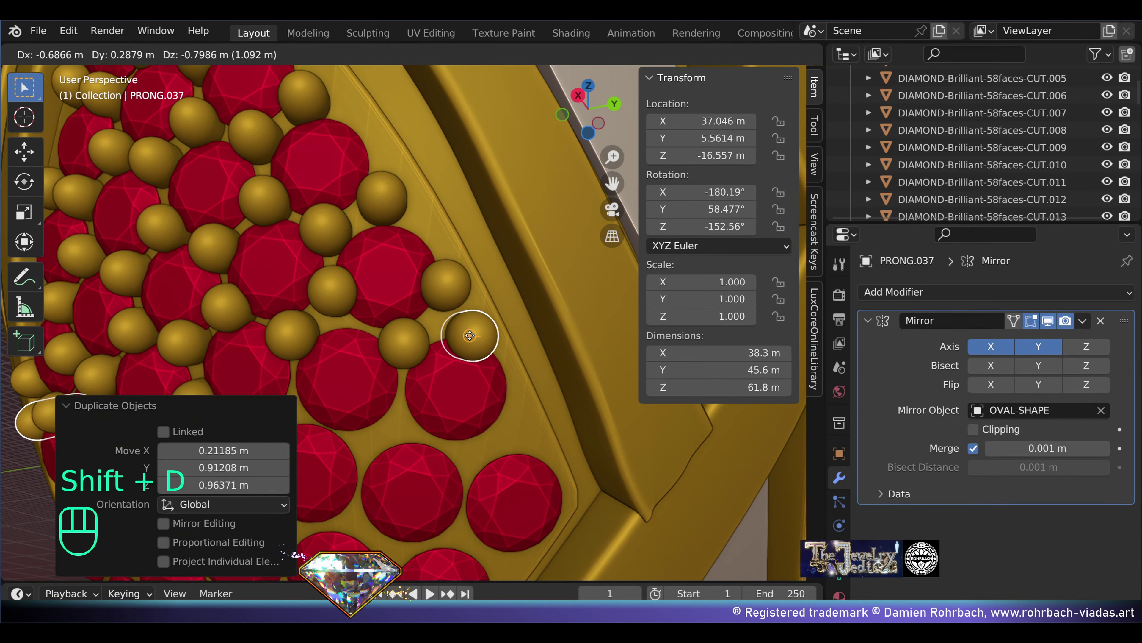
pyautogui.click(472, 332)
pyautogui.moveTo(472, 331); pyautogui.dragTo(463, 288, button='middle')
# Step: Duplicate prongs into the gaps between the gems toward the wide part of the field
pyautogui.keyDown('shift'); pyautogui.moveTo(463, 288); pyautogui.dragTo(477, 270, button='middle'); pyautogui.keyUp('shift')
pyautogui.scroll(2, 477, 270)
pyautogui.rightClick(510, 205)
pyautogui.hotkey('shift', 'd')
pyautogui.click(464, 398)
pyautogui.hotkey('shift', 'd')
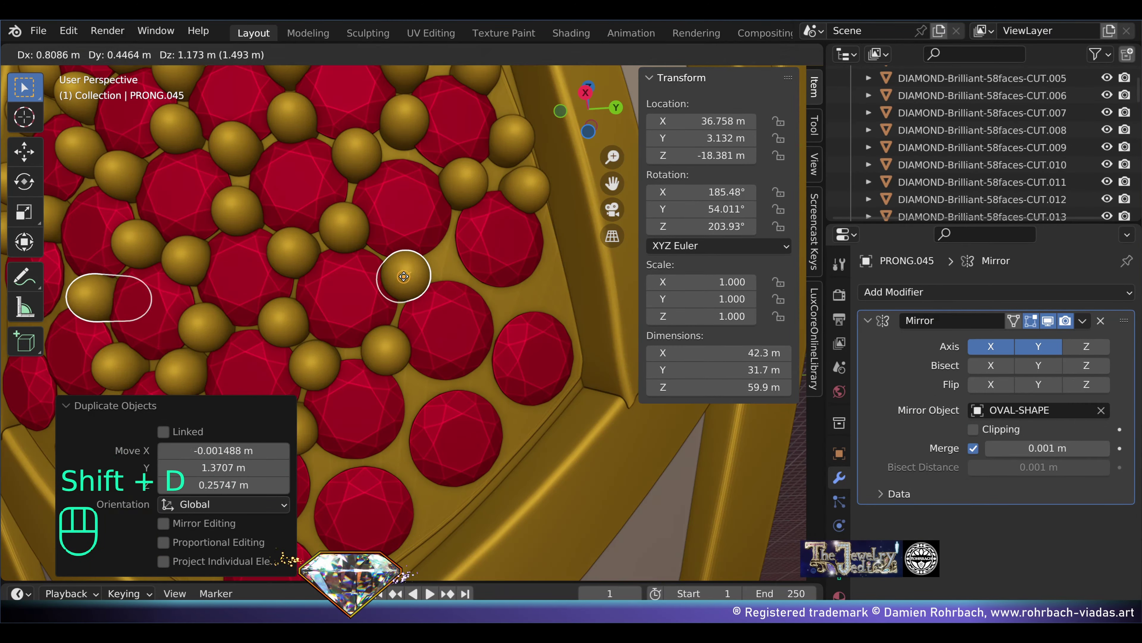
pyautogui.click(403, 273)
pyautogui.moveTo(404, 273); pyautogui.dragTo(443, 340, button='middle')
# Step: Add further prong copies around the lower red gems and deselect everything
pyautogui.hotkey('shift', 'd')
pyautogui.click(402, 352)
pyautogui.scroll(-1, 402, 353)
pyautogui.hotkey('shift', 'd')
pyautogui.click(396, 198)
pyautogui.scroll(-2, 300, 216)
pyautogui.scroll(-2, 442, 341)
pyautogui.hotkey('alt', 'a')
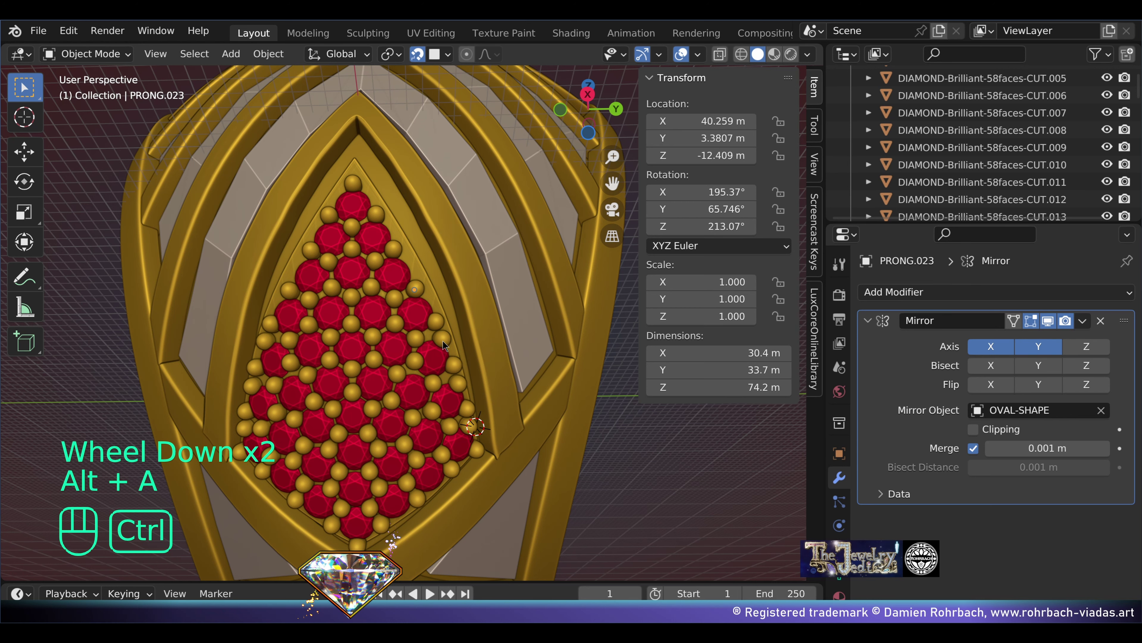
# Step: Select all the red gems in the pointed panel
pyautogui.scroll(3, 426, 255)
pyautogui.scroll(-1, 426, 255)
pyautogui.scroll(1, 426, 255)
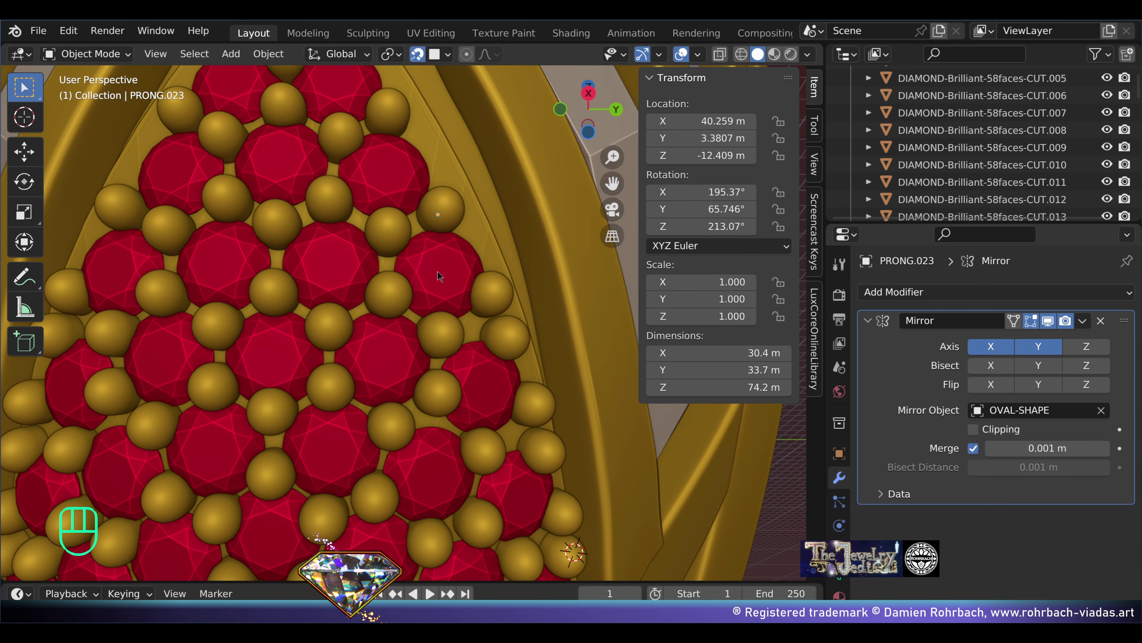
pyautogui.scroll(2, 437, 270)
pyautogui.moveTo(437, 270); pyautogui.dragTo(424, 252, button='middle')
pyautogui.scroll(1, 424, 252)
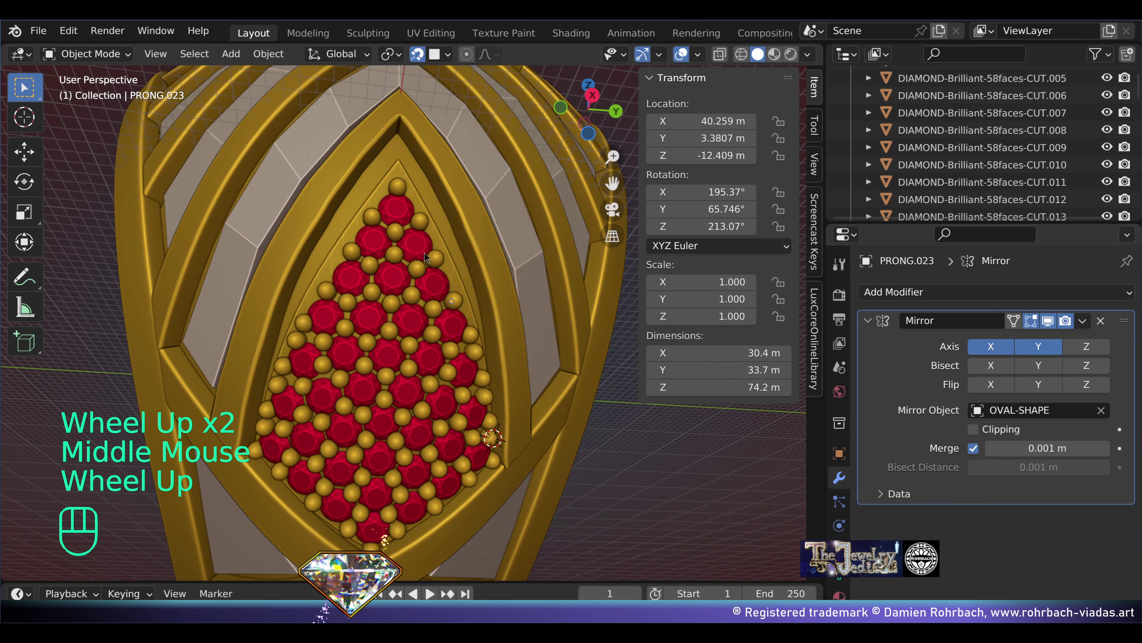
pyautogui.rightClick(401, 208)
pyautogui.keyDown('shift'); pyautogui.rightClick(407, 240); pyautogui.keyUp('shift')
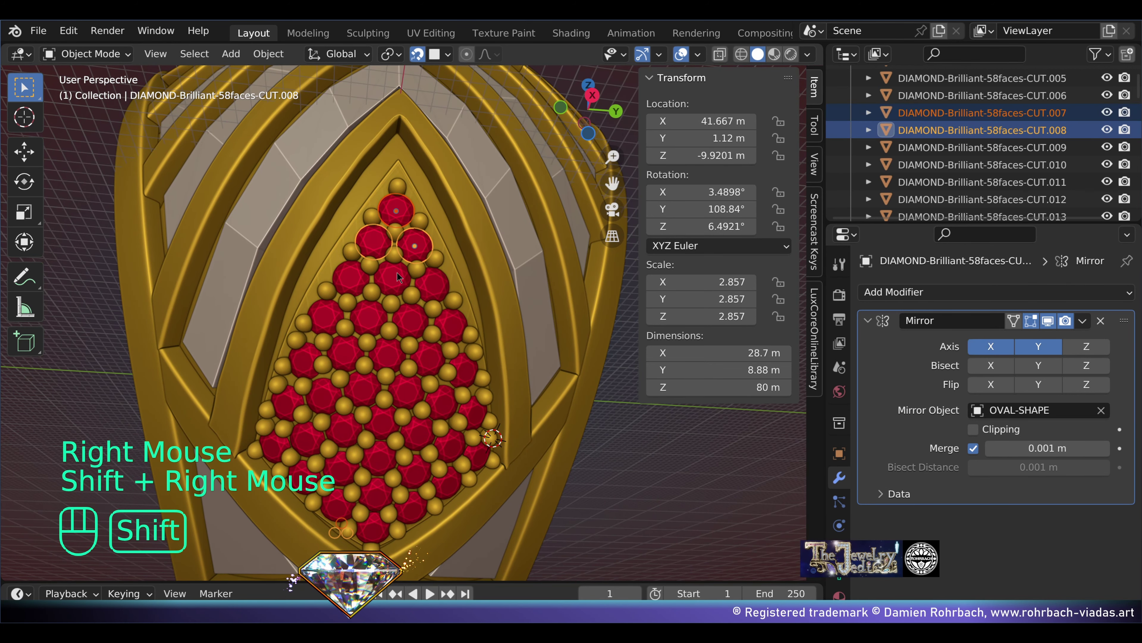
pyautogui.keyDown('shift'); pyautogui.rightClick(396, 275); pyautogui.keyUp('shift')
pyautogui.keyDown('shift'); pyautogui.rightClick(413, 323); pyautogui.keyUp('shift')
pyautogui.keyDown('shift'); pyautogui.rightClick(433, 288); pyautogui.keyUp('shift')
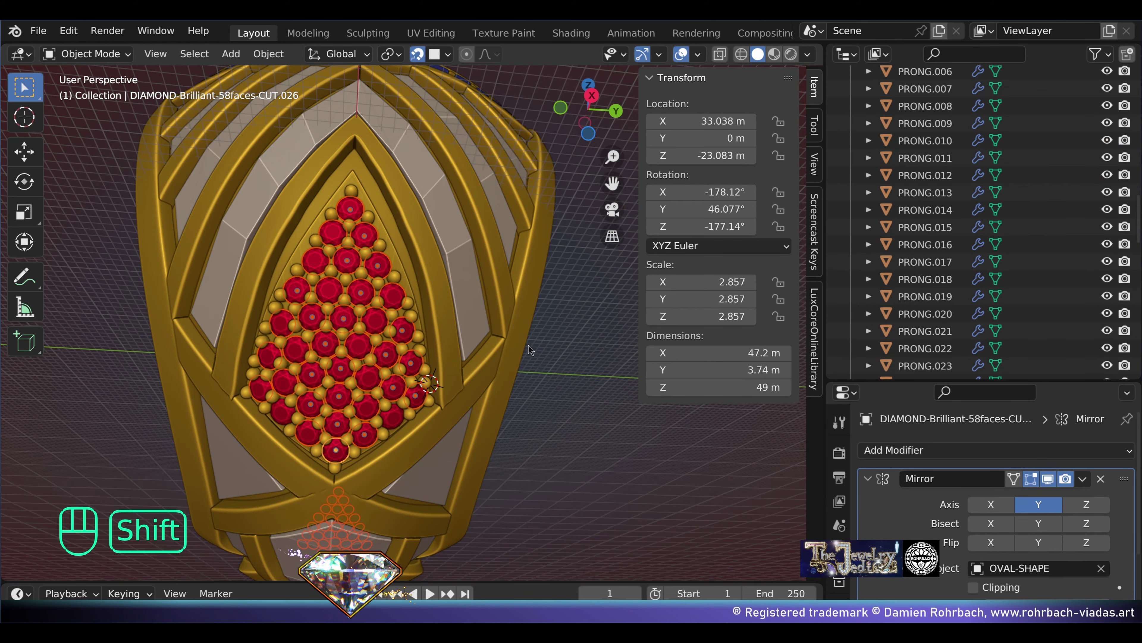
pyautogui.click(396, 214)
# Step: Duplicate the selected red gems in place and convert the copies to meshes
pyautogui.hotkey('shift', 'd')
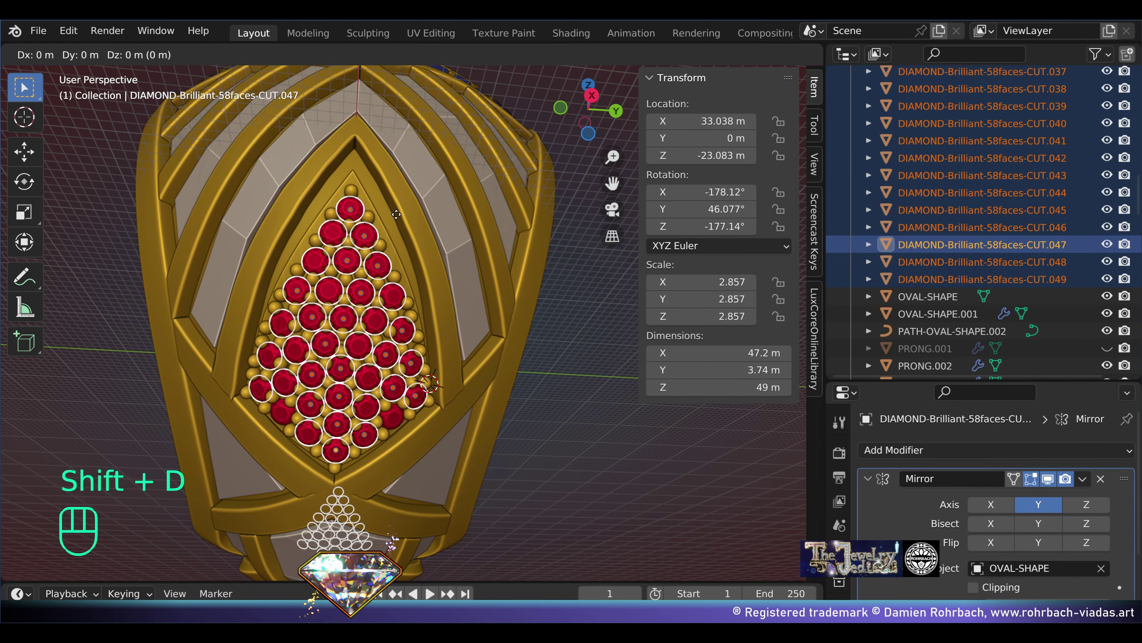
pyautogui.rightClick(396, 214)
pyautogui.hotkey('alt', 'c')
pyautogui.click(396, 214)
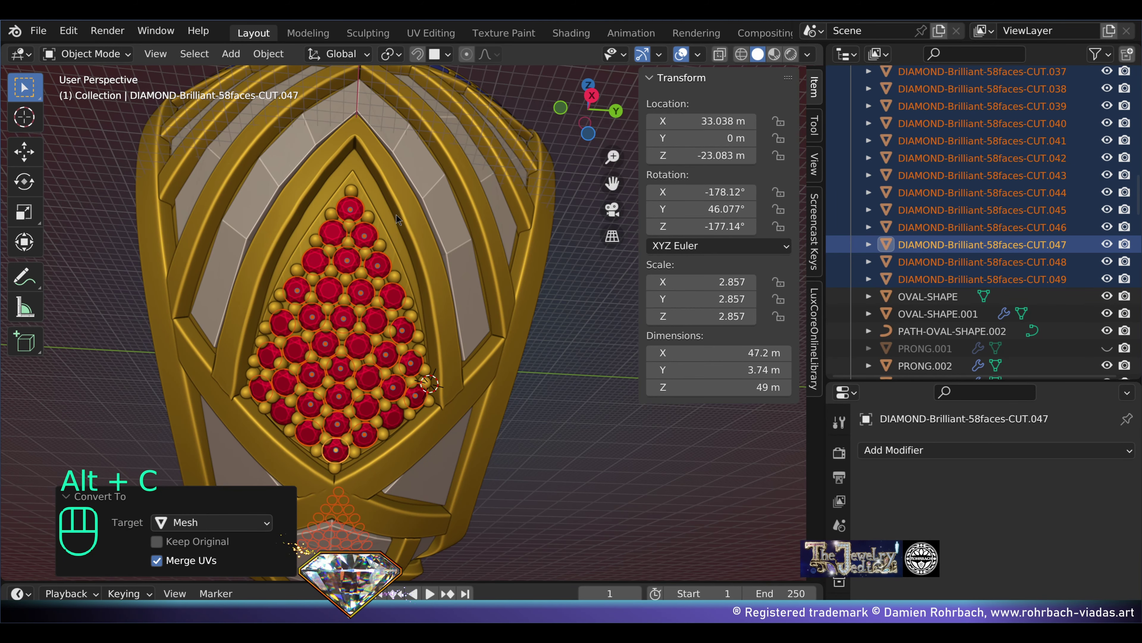
# Step: Join the converted gem copies into one object, rename it CUTTERS-GARNETS, and hide it
pyautogui.hotkey('ctrl', 'j')
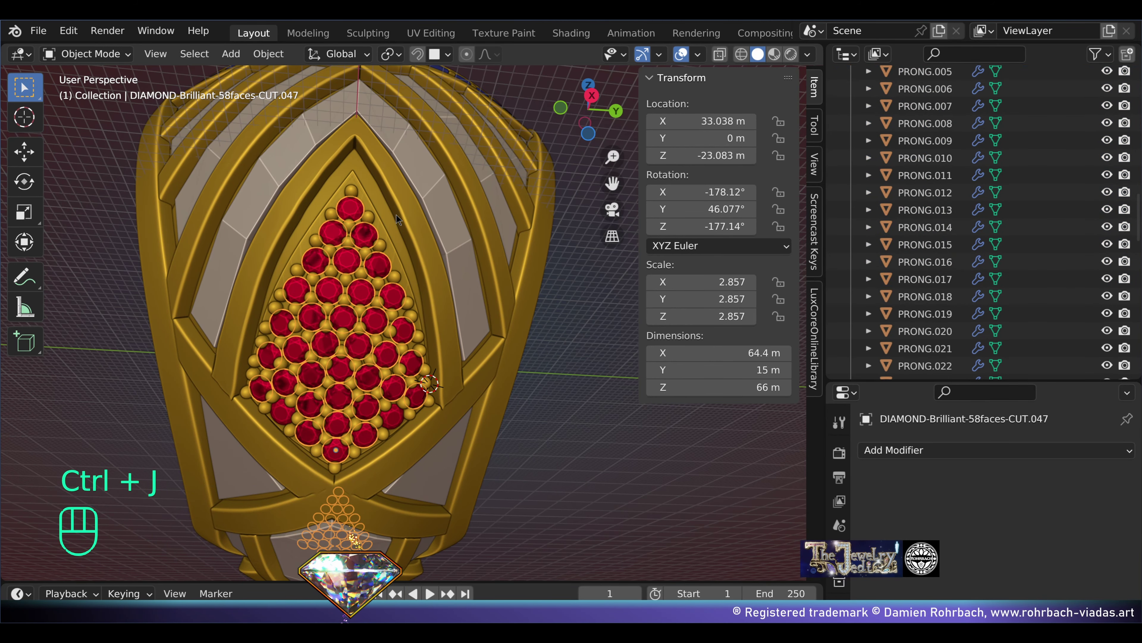
pyautogui.press('F2')
pyautogui.write('CUTTERS-GARNETS')
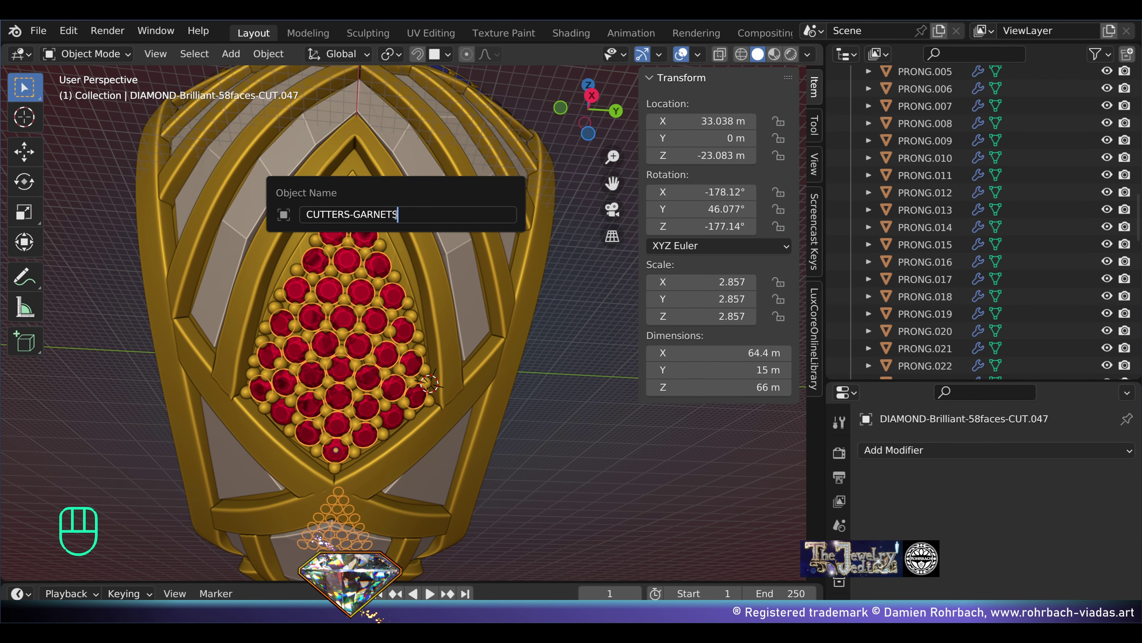
pyautogui.press('Return')
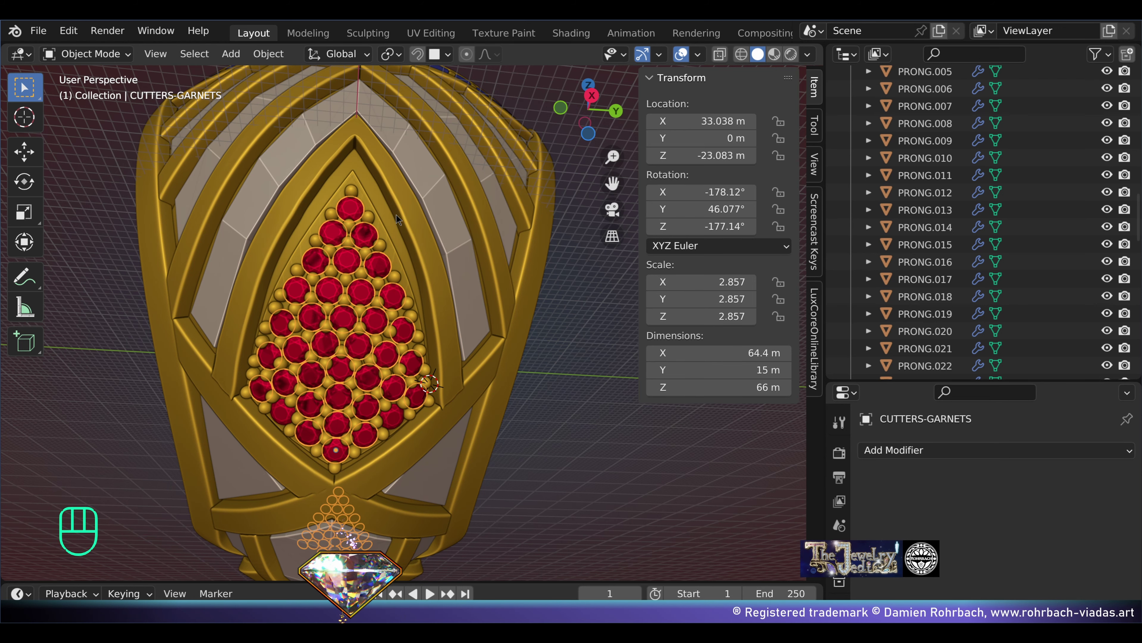
pyautogui.press('h')
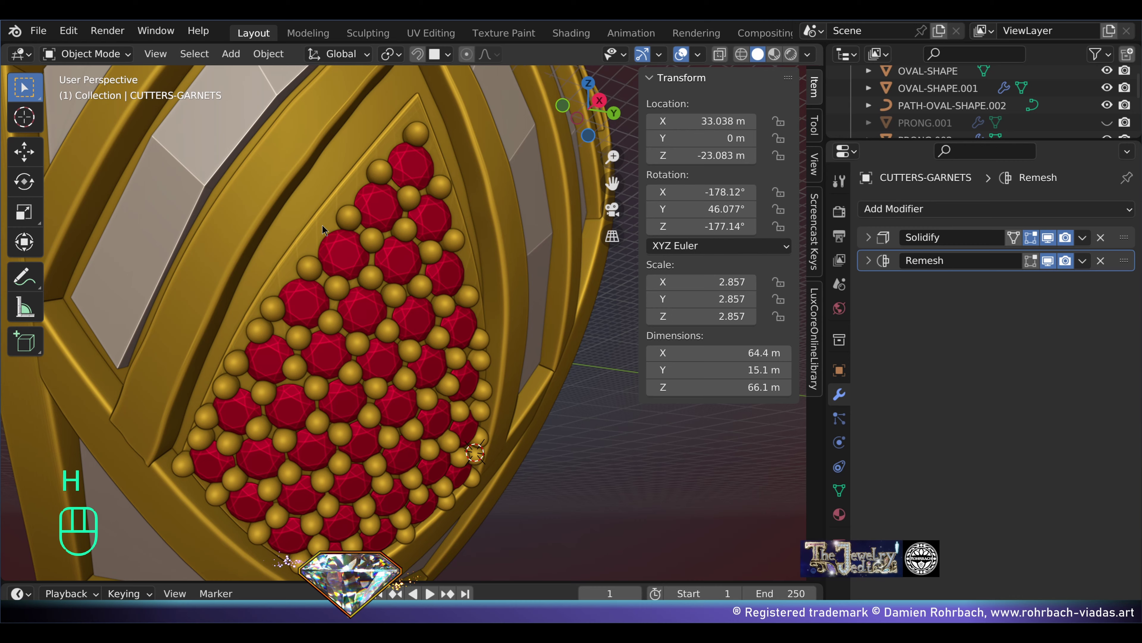
# Step: Isolate the raised pointed panel and add a Boolean Difference modifier with the Fast solver that subtracts CUTTERS-GARNETS
pyautogui.rightClick(322, 224)
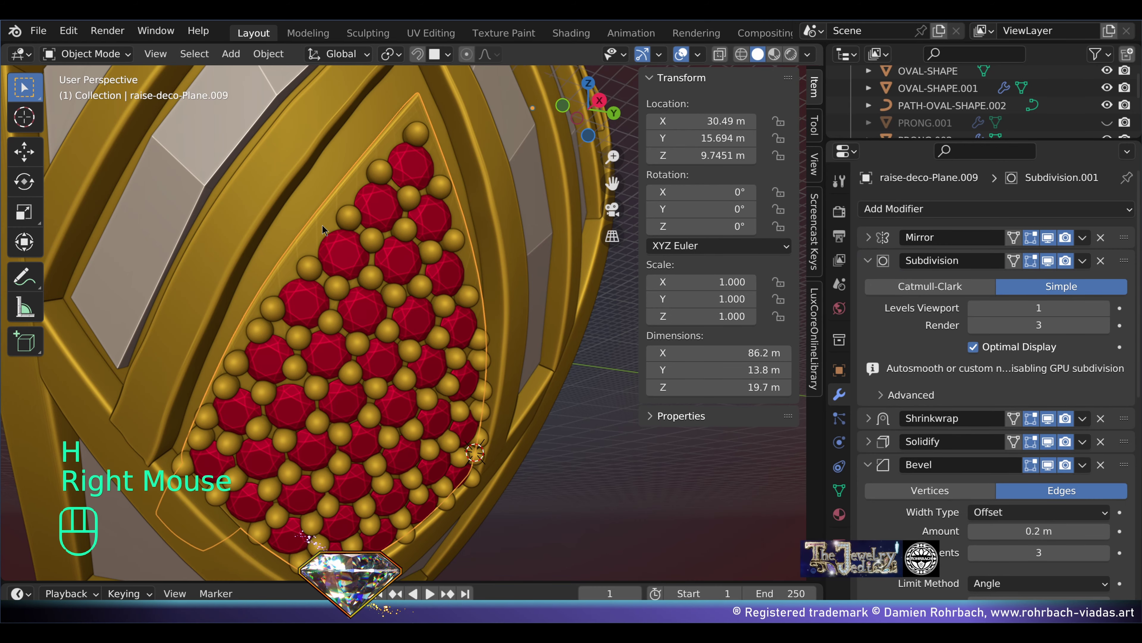
pyautogui.press('KP_Divide')
pyautogui.hotkey('ctrl', 's')
pyautogui.click(868, 260)
pyautogui.click(967, 326)
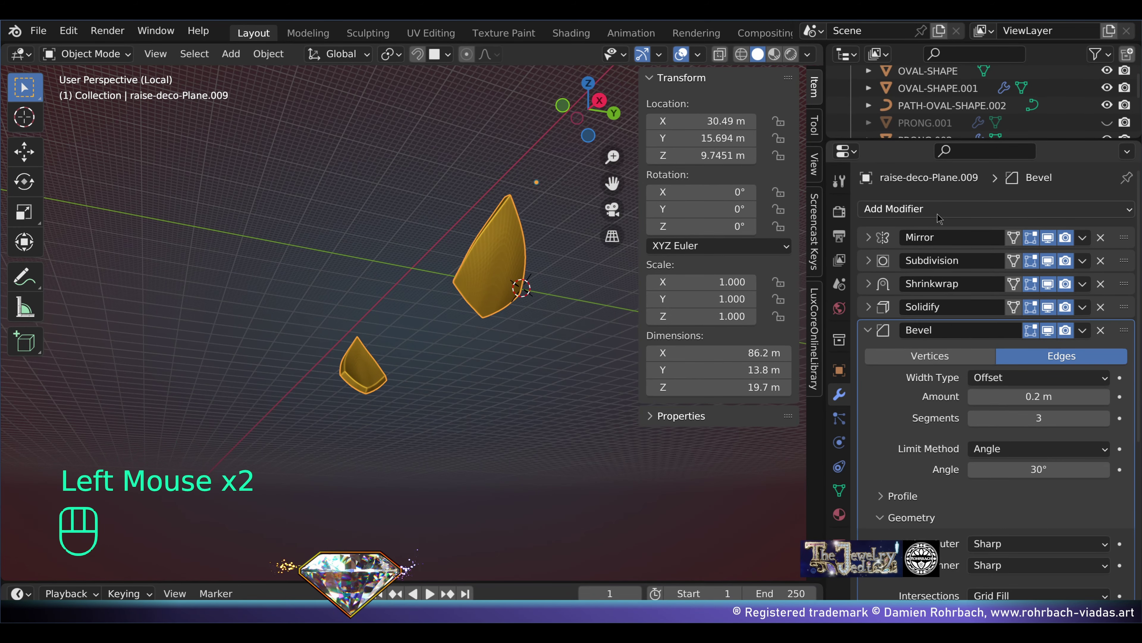
pyautogui.click(997, 208)
pyautogui.click(807, 294)
pyautogui.scroll(-5, 1003, 558)
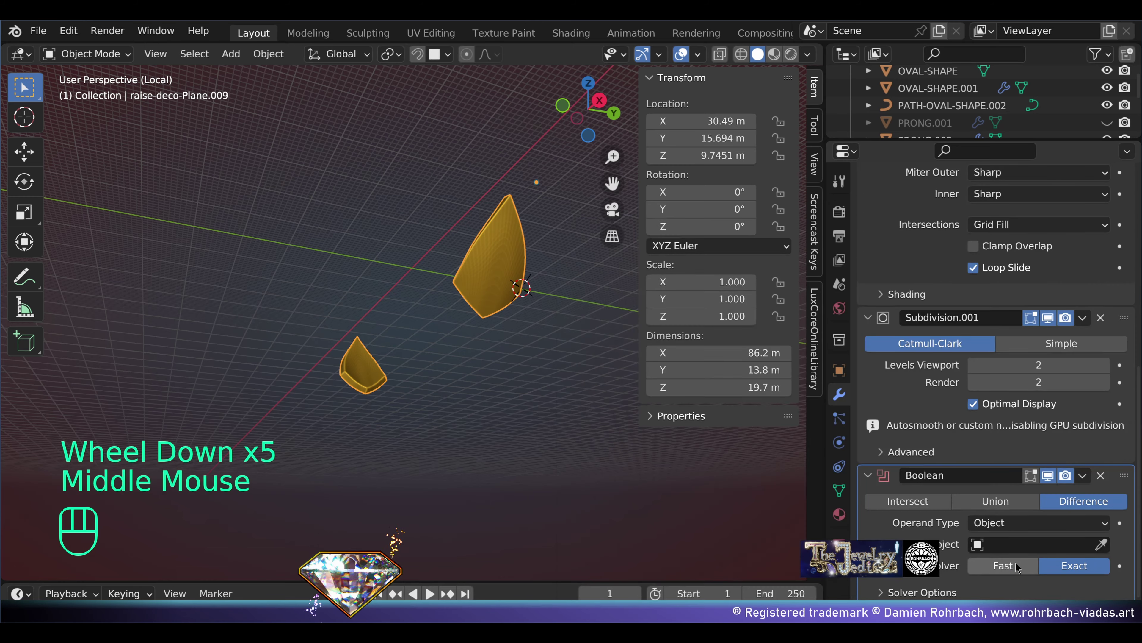
pyautogui.click(1002, 565)
pyautogui.click(1025, 544)
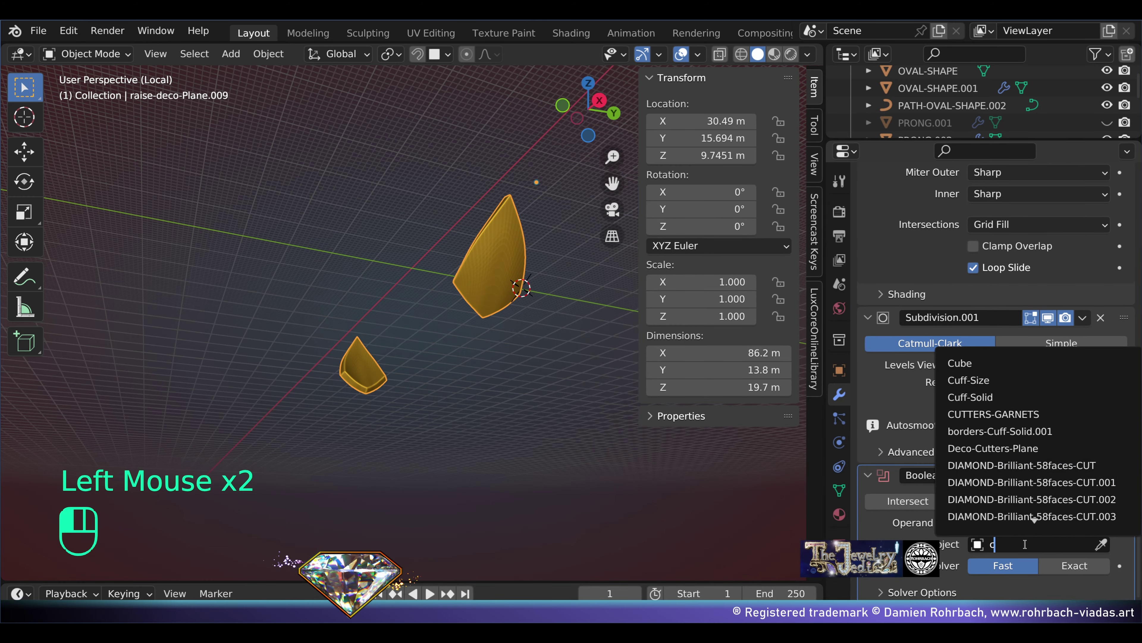
pyautogui.write('cutters')
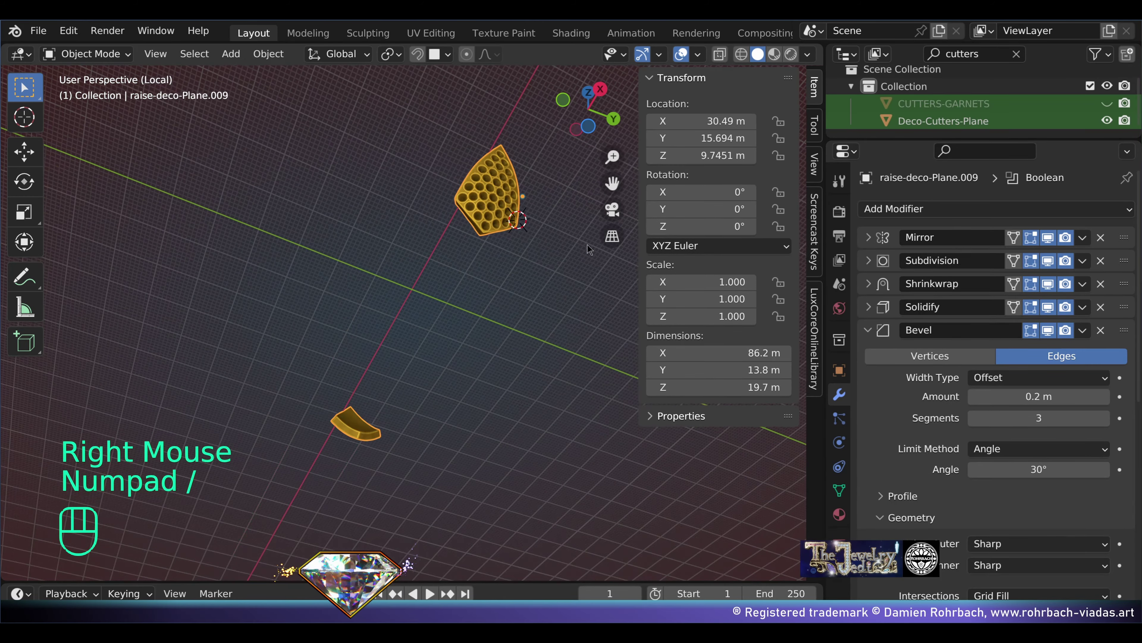
# Step: Add a Boolean modifier to the oval bezel that carries the purple gem and the ring of blue gems
pyautogui.moveTo(588, 244); pyautogui.dragTo(529, 307, button='middle')
pyautogui.scroll(3, 481, 247)
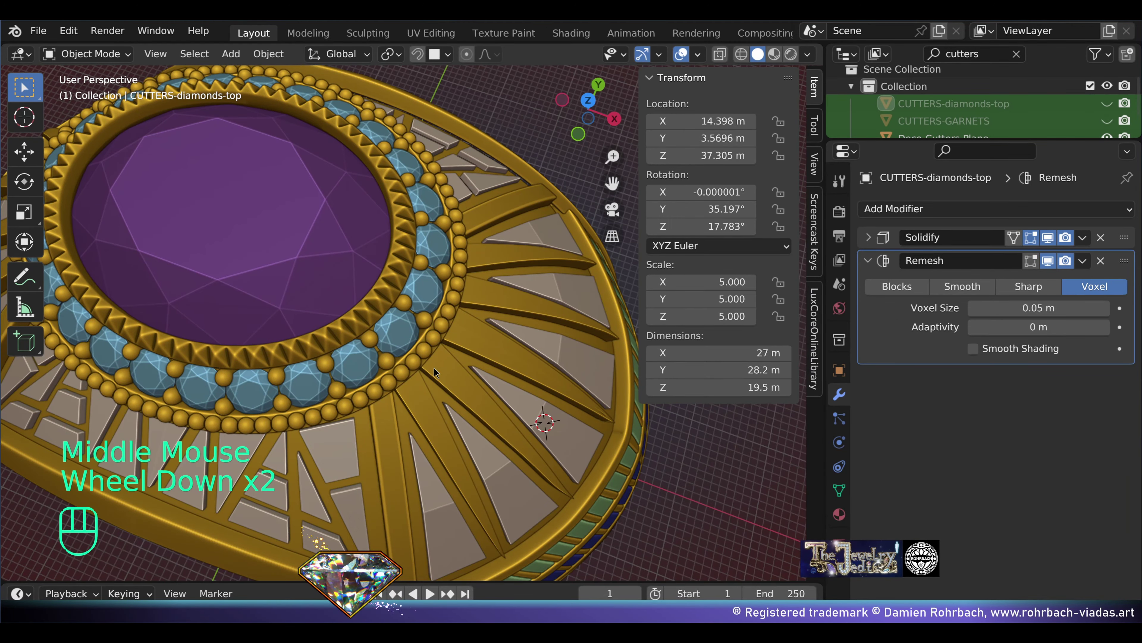
pyautogui.press('KP_7')
pyautogui.scroll(1, 438, 369)
pyautogui.moveTo(432, 371)
pyautogui.mouseDown(button='middle')
pyautogui.moveTo(416, 373)
pyautogui.moveTo(416, 356)
pyautogui.mouseUp(button='middle')
pyautogui.keyDown('shift'); pyautogui.moveTo(416, 356); pyautogui.dragTo(419, 322, button='middle'); pyautogui.keyUp('shift')
pyautogui.rightClick(418, 322)
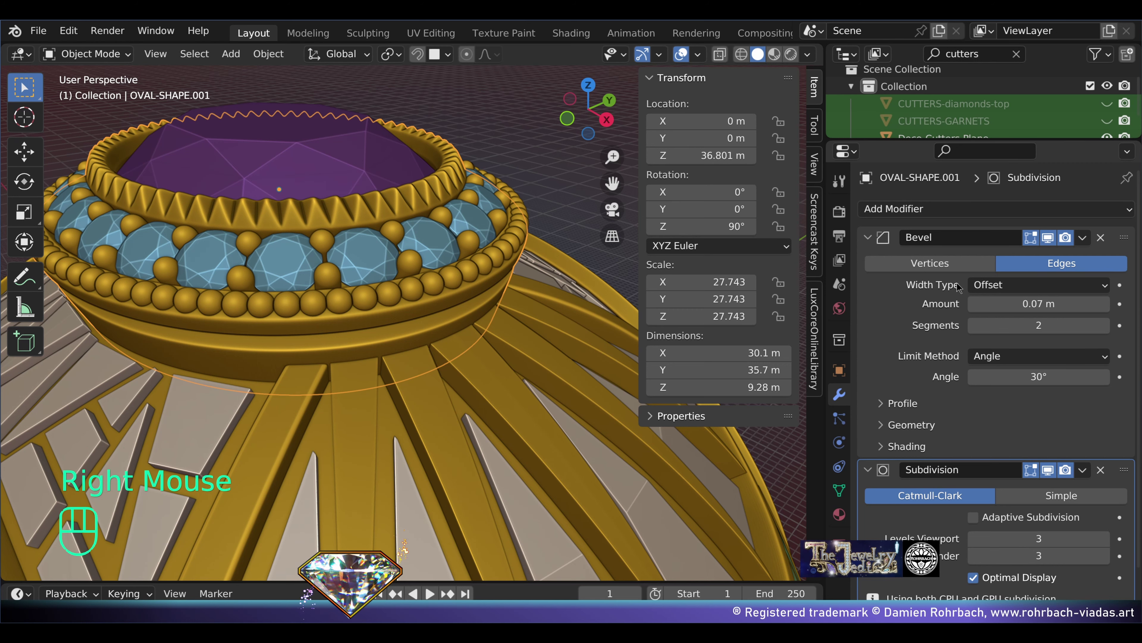
pyautogui.click(909, 210)
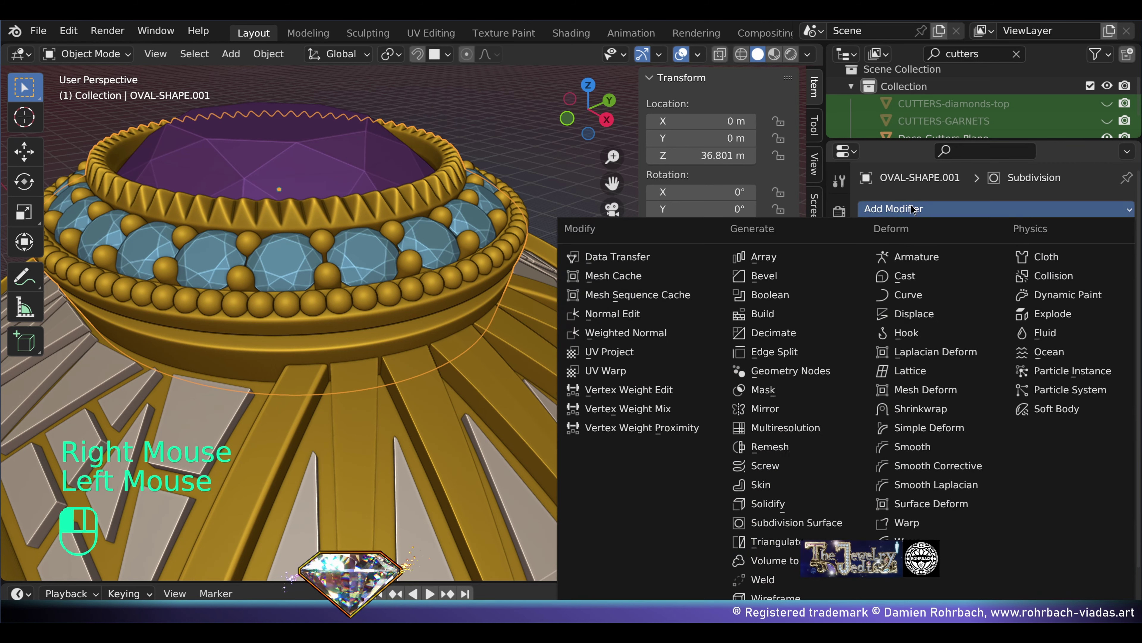
pyautogui.click(769, 294)
# Step: Use CUTTERS-diamonds-top as the object subtracted from the oval bezel and isolate the bezel to check the gem seats
pyautogui.moveTo(1063, 468); pyautogui.dragTo(1062, 337, button='middle')
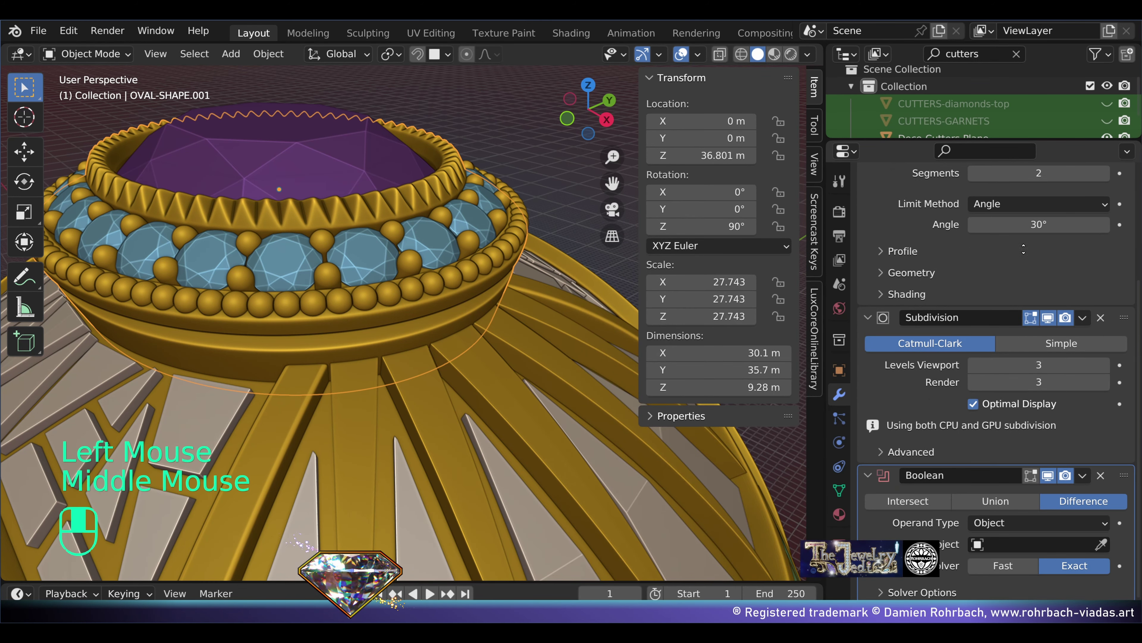
pyautogui.click(998, 543)
pyautogui.write('cutt')
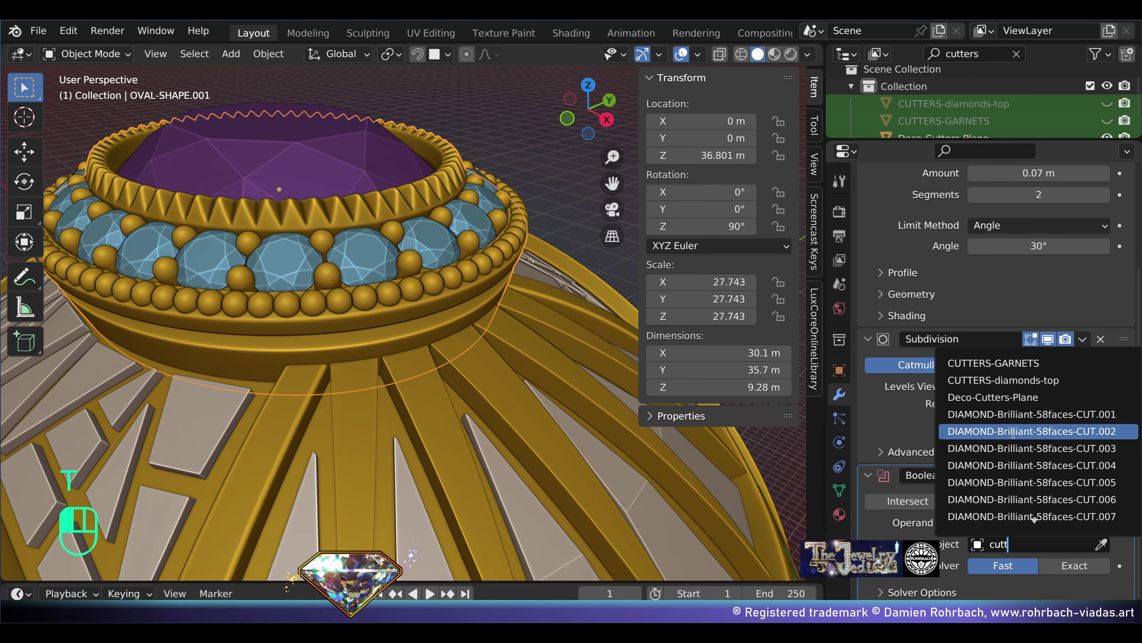
pyautogui.press('Return')
pyautogui.press('KP_Divide')
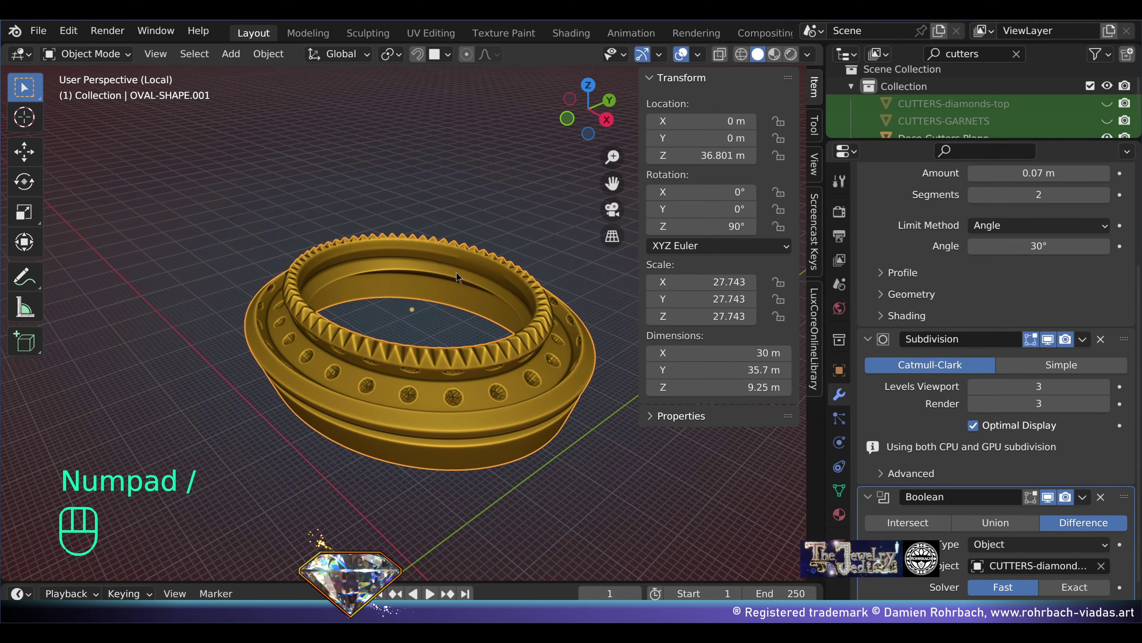
pyautogui.scroll(2, 512, 481)
pyautogui.moveTo(513, 480); pyautogui.dragTo(670, 400, button='middle')
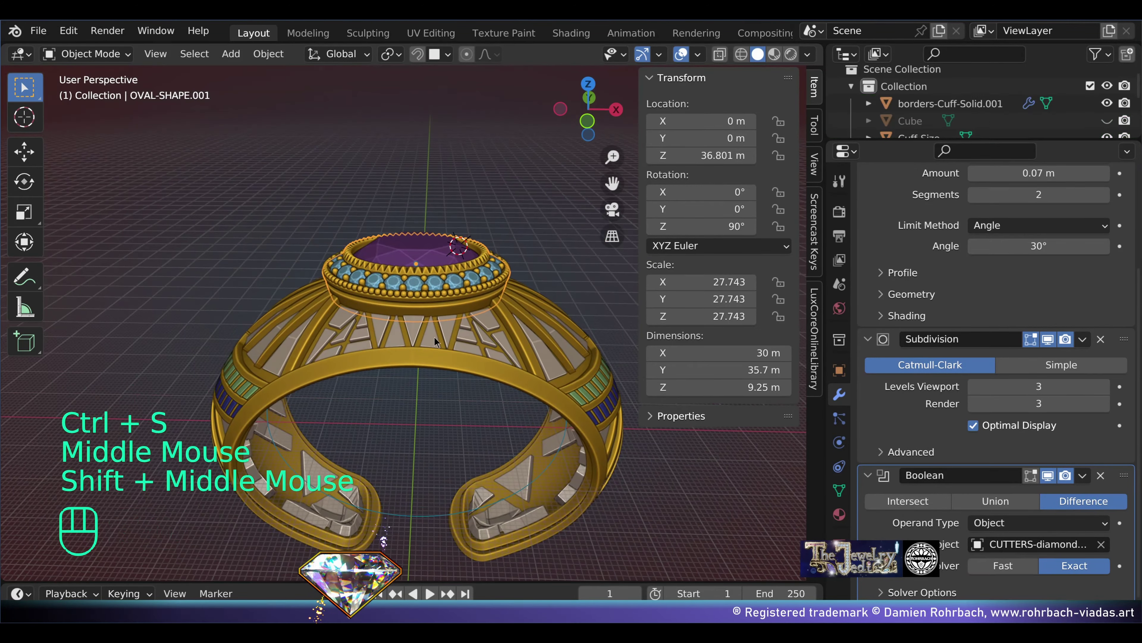
# Step: Isolate the Cuff-Solid body together with the oval bezel in local view
pyautogui.scroll(3, 432, 302)
pyautogui.moveTo(432, 301); pyautogui.dragTo(401, 166, button='middle')
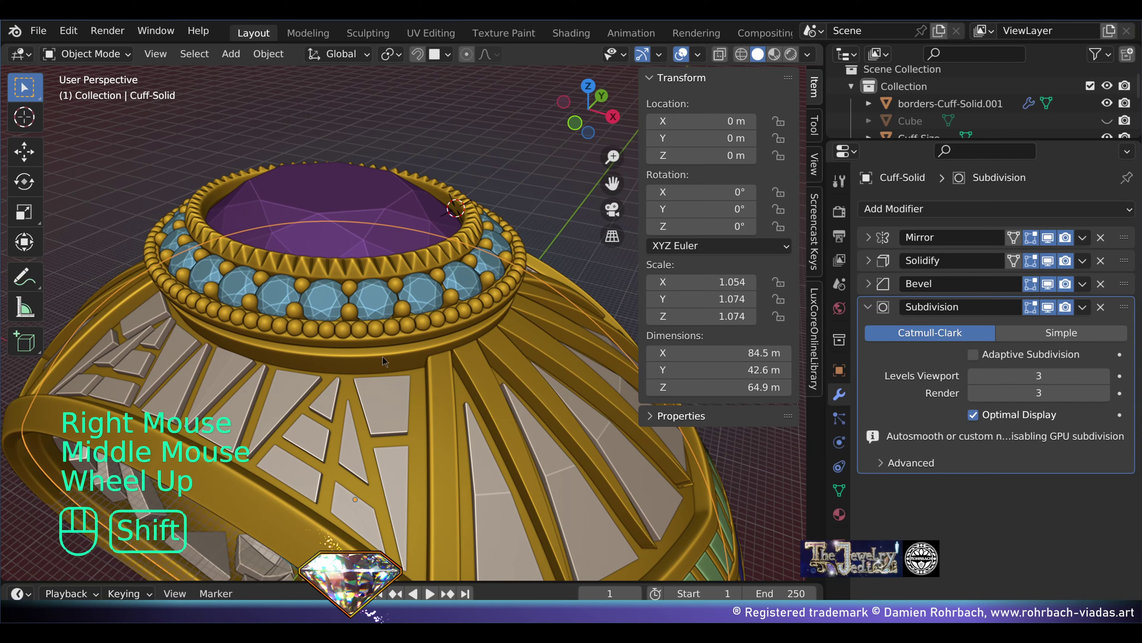
pyautogui.press('KP_Divide')
pyautogui.moveTo(427, 207); pyautogui.dragTo(459, 258, button='middle')
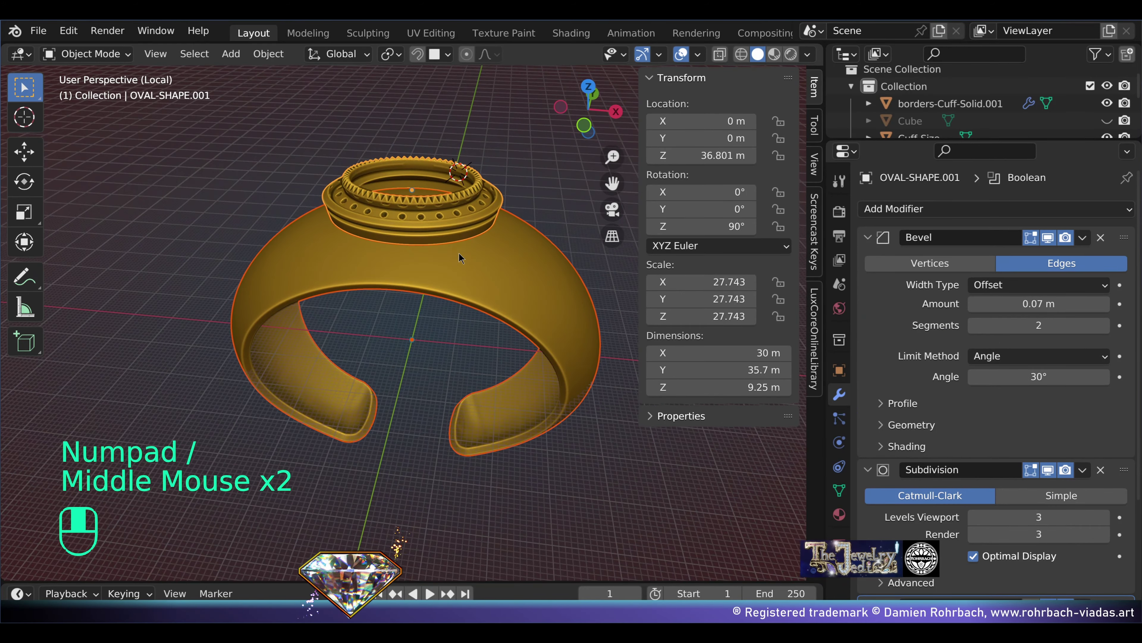
pyautogui.rightClick(465, 229)
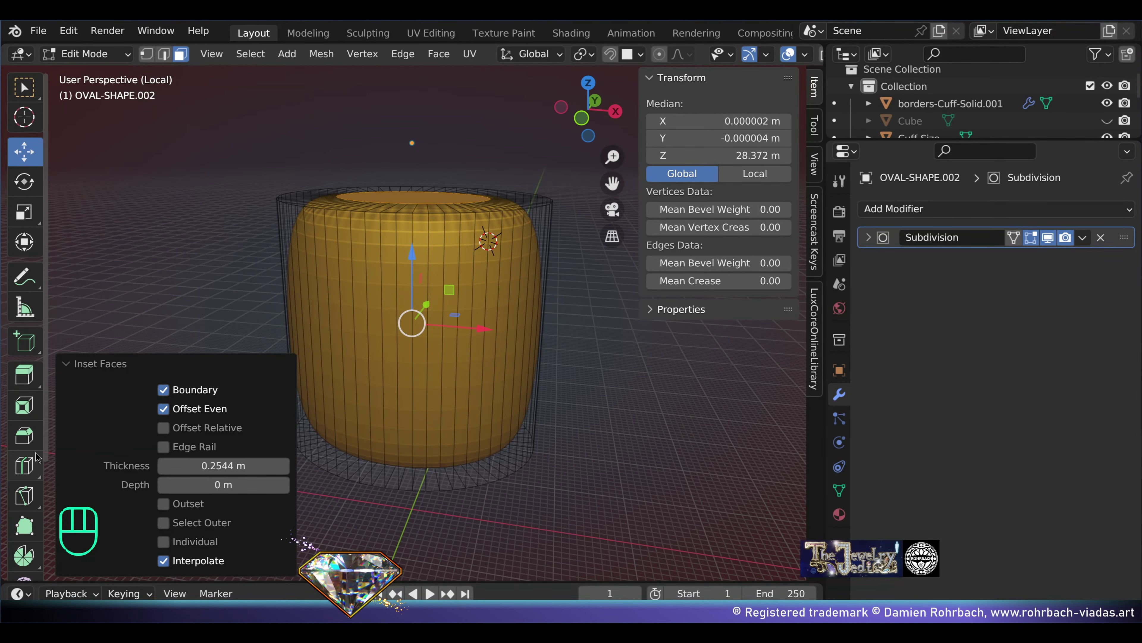
# Step: Add one loop cut near the upper end of the oval cutter at a factor of about 0.807 and leave local view
pyautogui.click(24, 465)
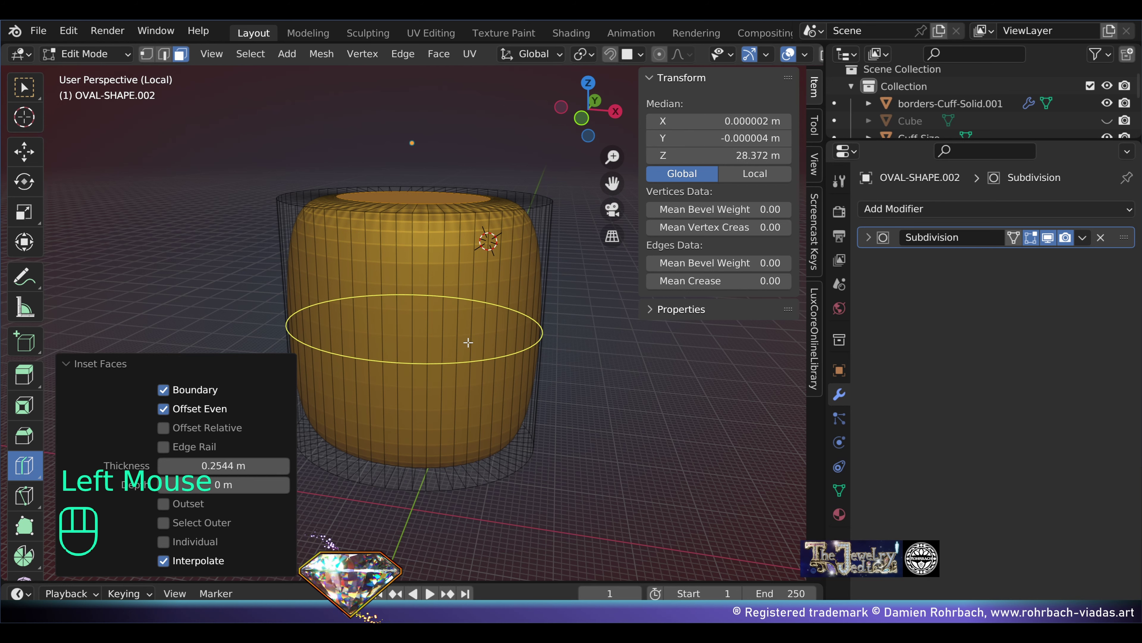
pyautogui.moveTo(500, 405); pyautogui.dragTo(501, 315)
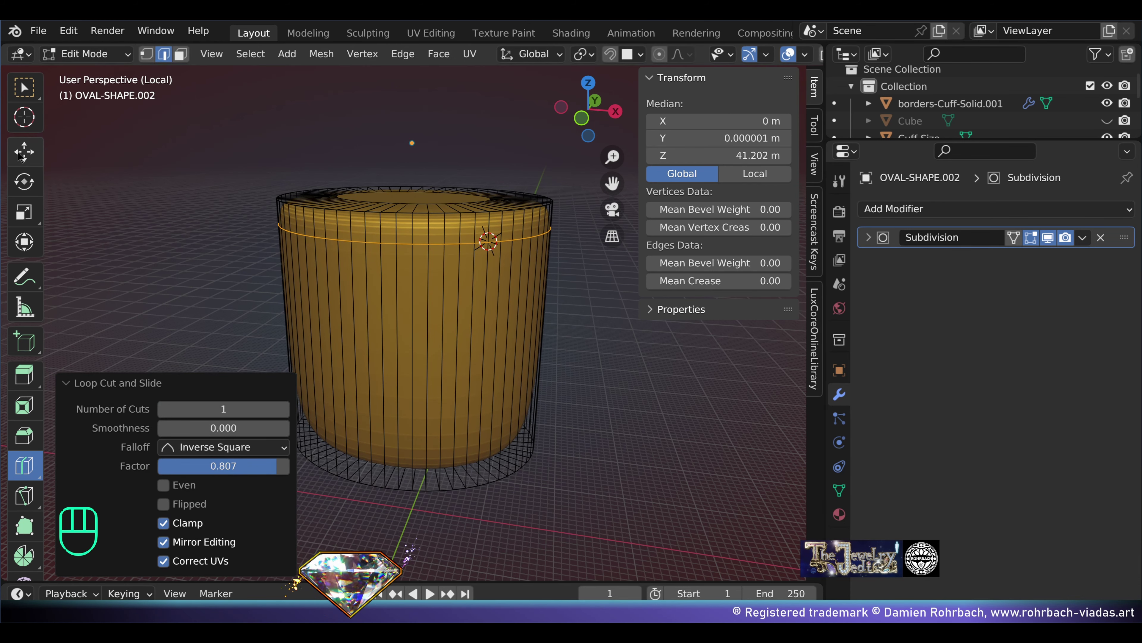
pyautogui.press('KP_Divide')
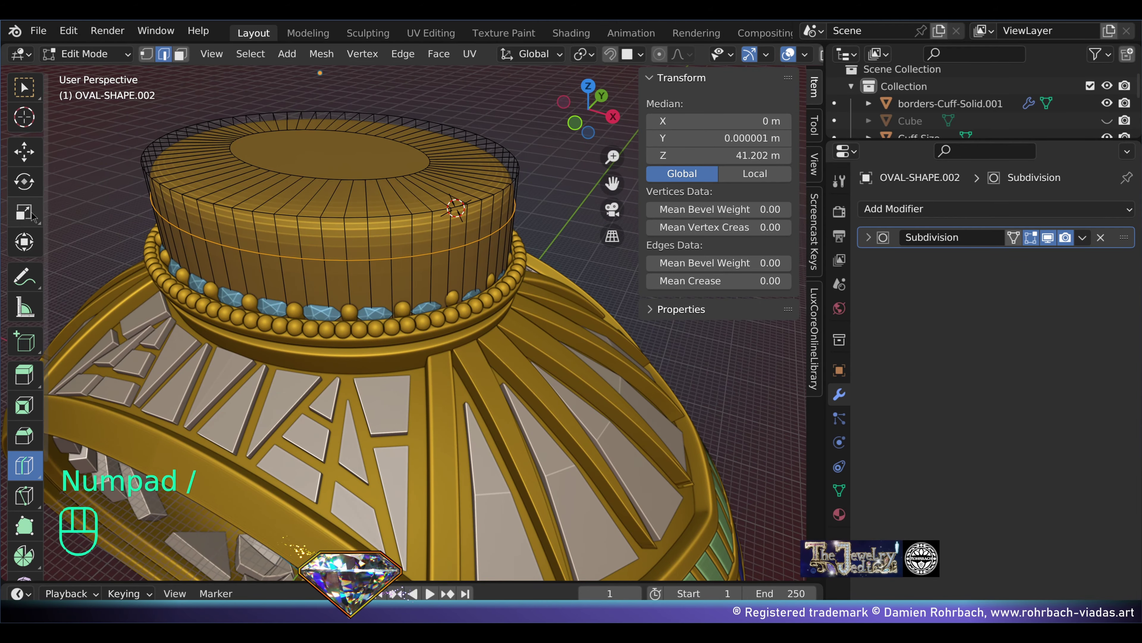
# Step: Select the vertices at the lower end of the oval cutter and scale them down to about 0.725
pyautogui.click(25, 151)
pyautogui.moveTo(315, 270)
pyautogui.mouseDown(button='middle')
pyautogui.moveTo(319, 241)
pyautogui.moveTo(319, 288)
pyautogui.mouseUp(button='middle')
pyautogui.hotkey('alt', 'z')
pyautogui.hotkey('alt', 'a')
pyautogui.press('b')
pyautogui.moveTo(207, 252); pyautogui.dragTo(647, 431)
pyautogui.hotkey('alt', 'z')
pyautogui.moveTo(646, 431); pyautogui.dragTo(395, 288, button='middle')
pyautogui.moveTo(395, 288); pyautogui.dragTo(514, 271, button='middle')
pyautogui.press('s')
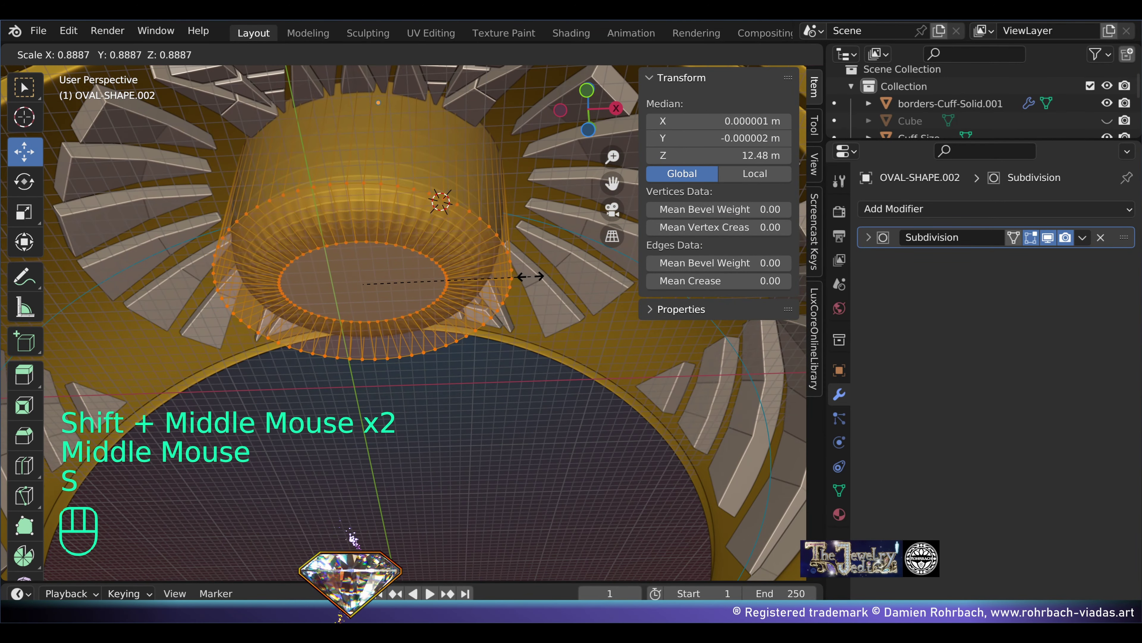
pyautogui.click(503, 256)
# Step: Scale the oval cutter's lower end down further by a factor of about 0.844
pyautogui.moveTo(503, 256); pyautogui.dragTo(437, 219, button='middle')
pyautogui.scroll(2, 437, 219)
pyautogui.press('s')
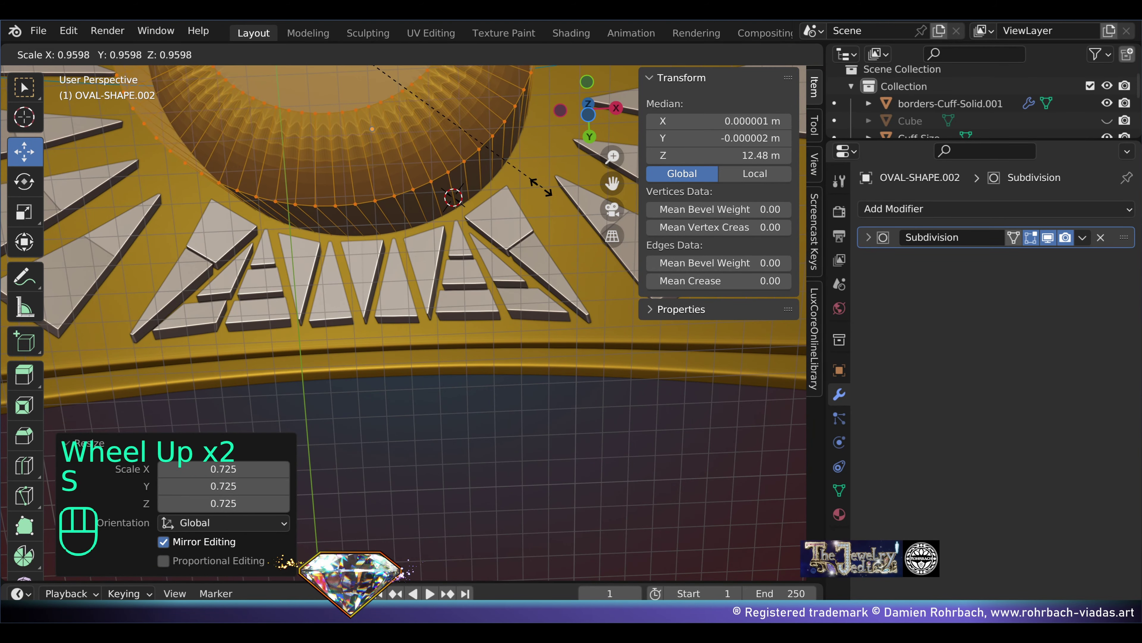
pyautogui.click(510, 176)
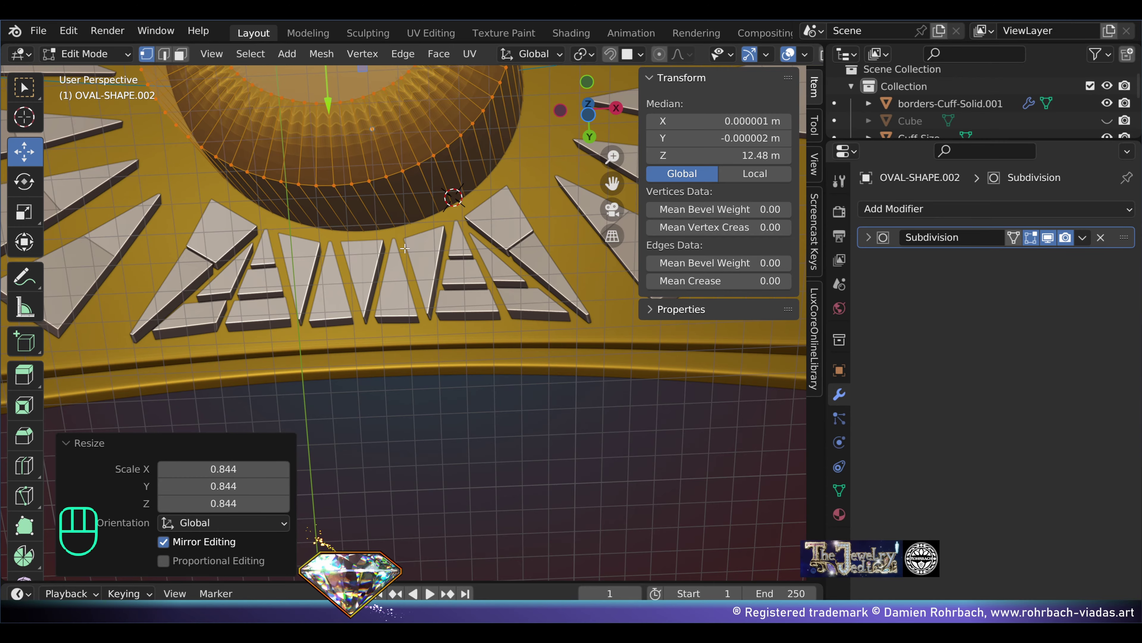
# Step: Inspect the opening beneath the purple gem and the oval bezel from inside and outside the cuff
pyautogui.scroll(2, 411, 217)
pyautogui.moveTo(411, 217); pyautogui.dragTo(391, 194, button='middle')
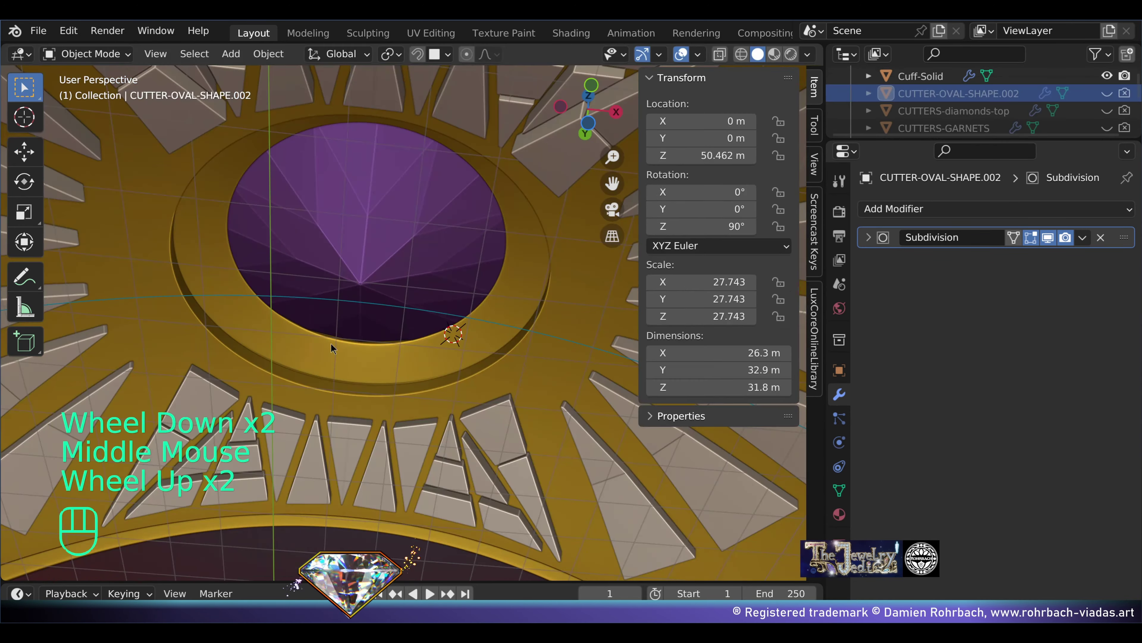
pyautogui.moveTo(427, 315); pyautogui.dragTo(450, 342, button='middle')
pyautogui.rightClick(442, 345)
pyautogui.press('KP_Divide')
pyautogui.scroll(2, 450, 342)
pyautogui.moveTo(450, 343); pyautogui.dragTo(494, 404, button='middle')
pyautogui.scroll(-1, 504, 427)
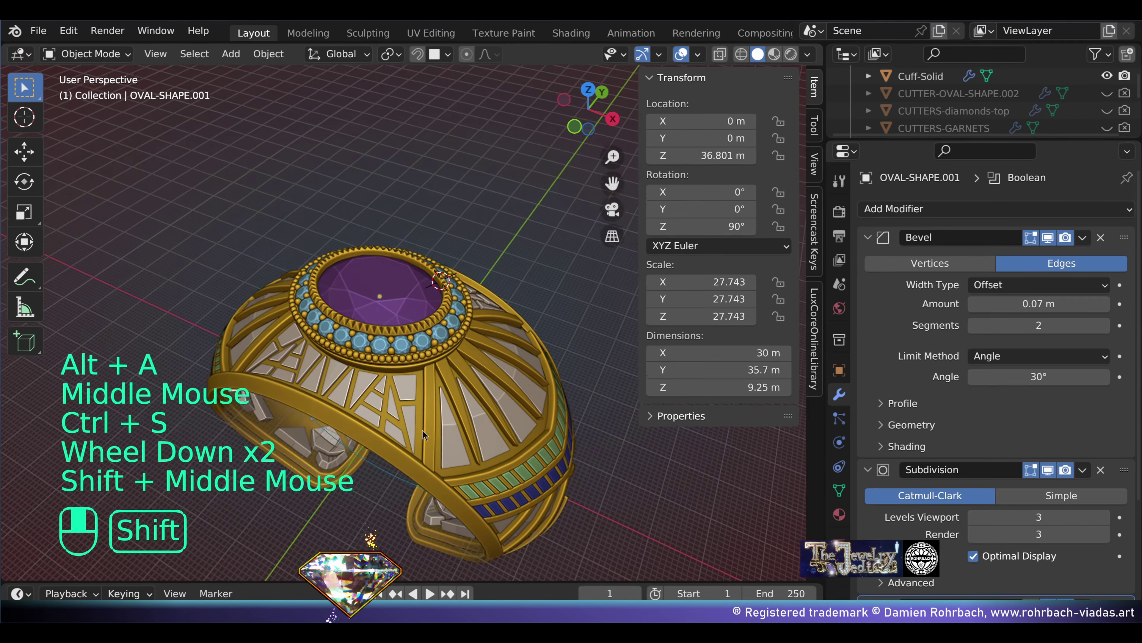
# Step: Add a second Boolean Difference modifier with the Fast solver to Cuff-Solid, picking Deco-Cutters-Plane as the cutter
pyautogui.moveTo(423, 434); pyautogui.dragTo(494, 435, button='middle')
pyautogui.scroll(1, 513, 436)
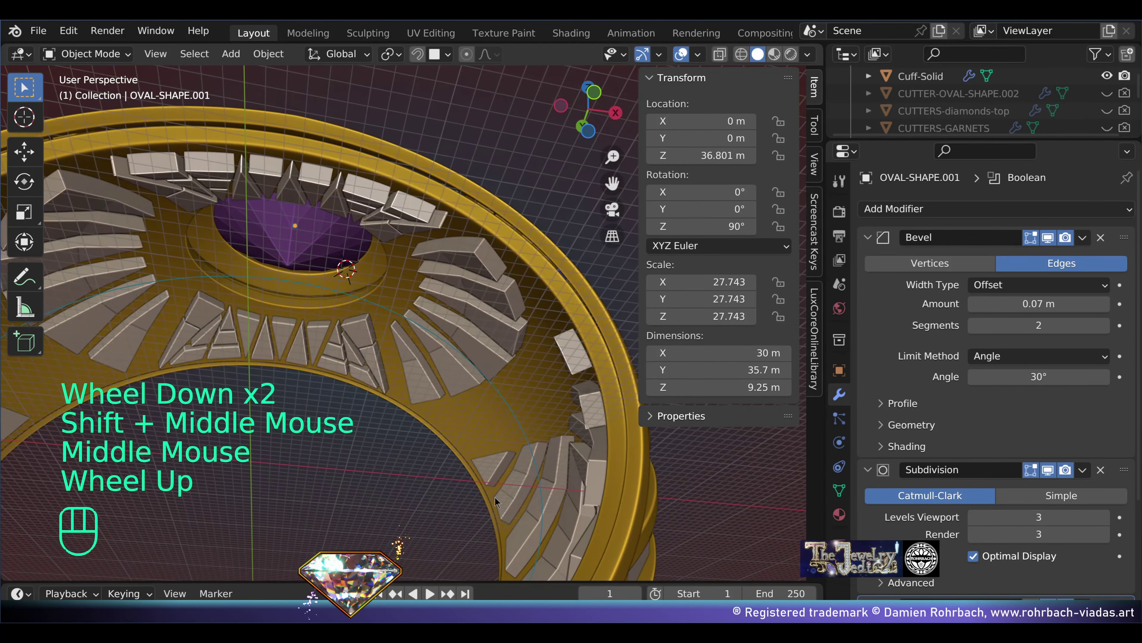
pyautogui.rightClick(554, 397)
pyautogui.click(895, 208)
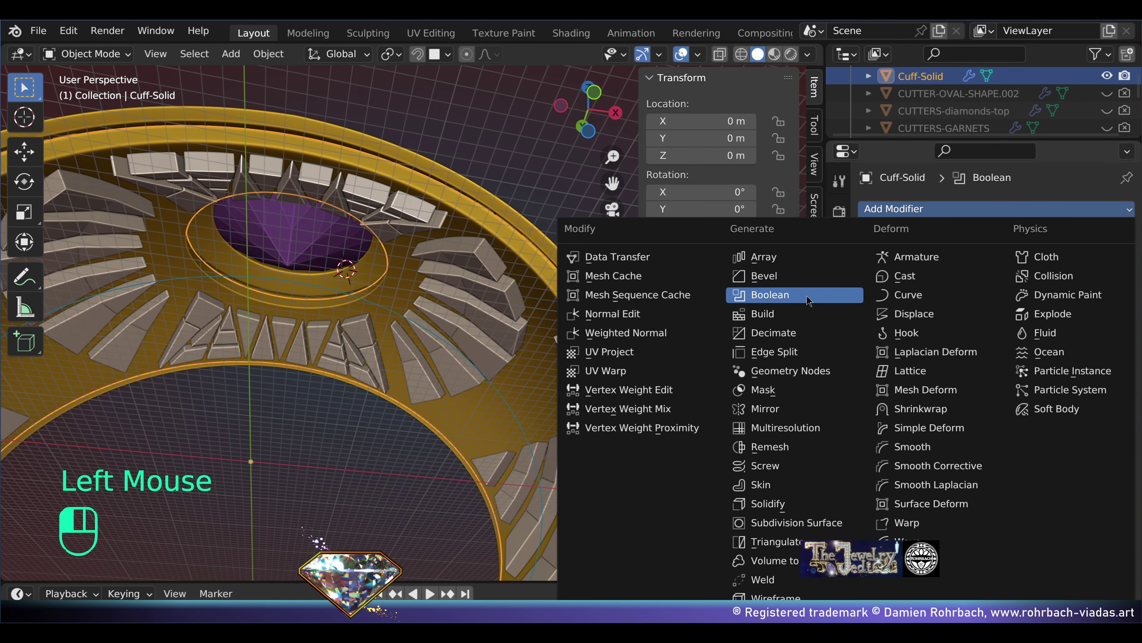
pyautogui.scroll(-6, 1098, 544)
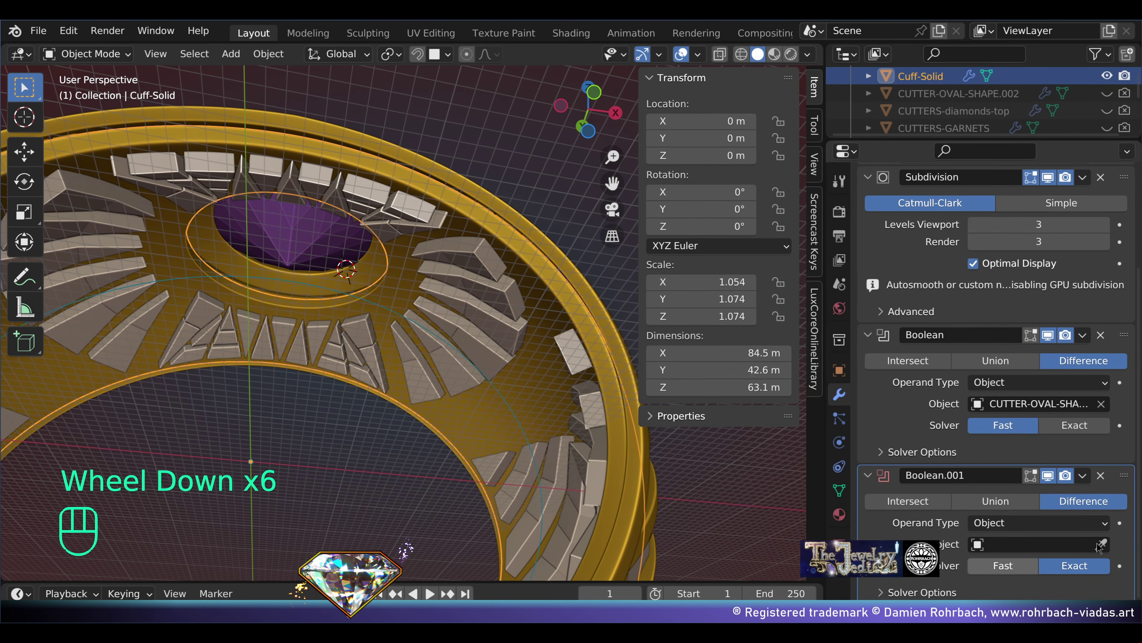
pyautogui.click(1003, 565)
pyautogui.click(1101, 544)
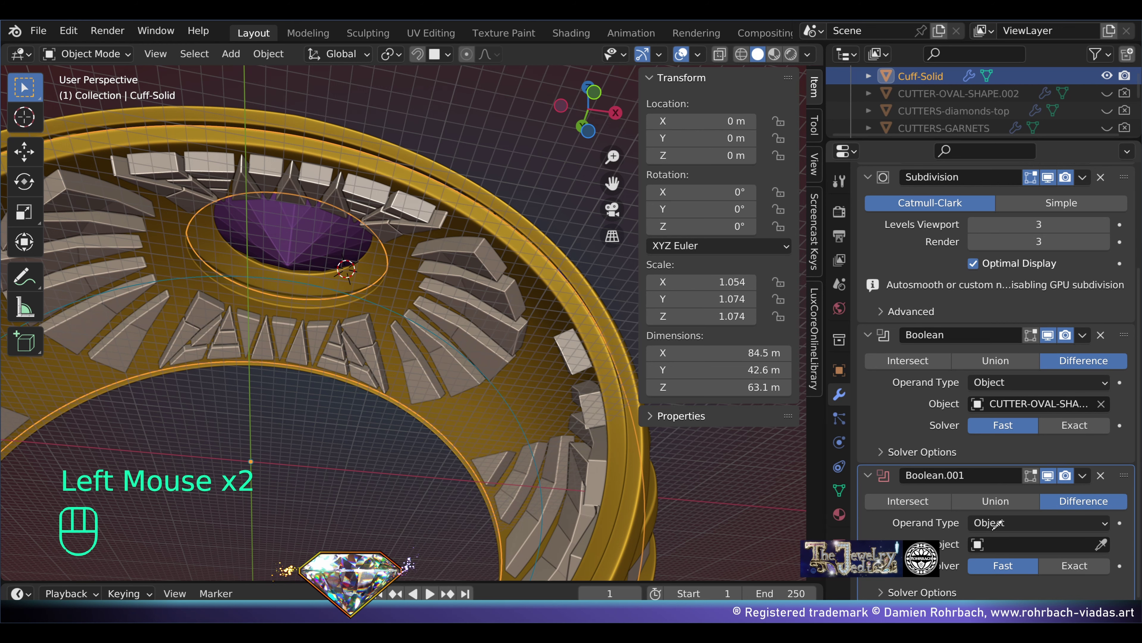
pyautogui.click(589, 494)
# Step: Hide Deco-Cutters-Plane in the viewport and in renders, save the file, and check the openwork cuff
pyautogui.rightClick(510, 328)
pyautogui.press('h')
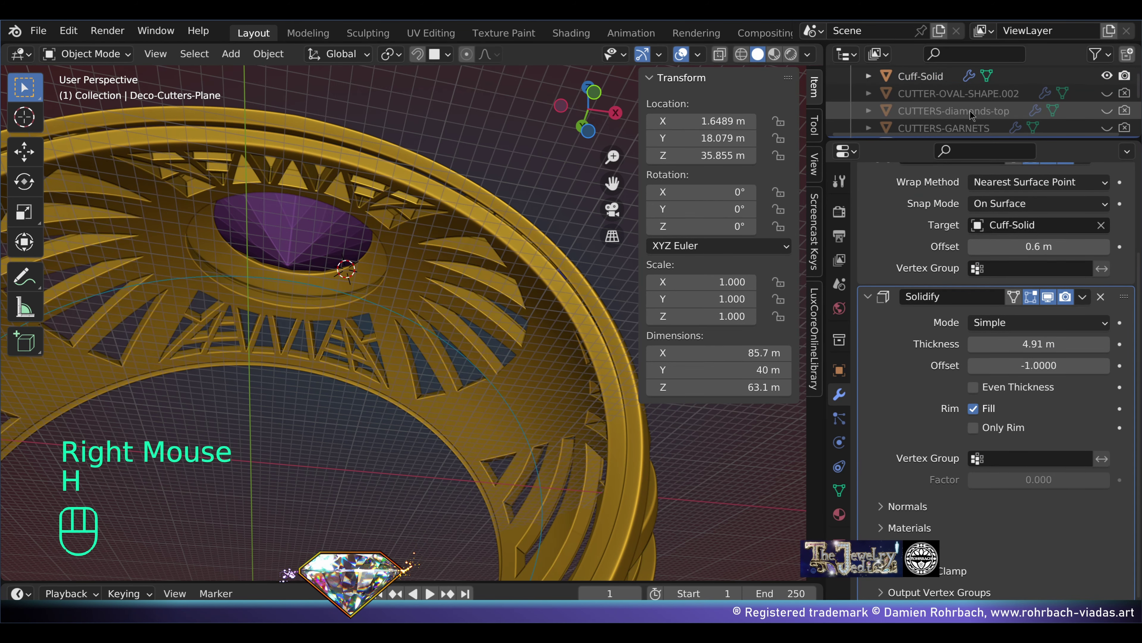
pyautogui.moveTo(983, 140); pyautogui.dragTo(984, 340)
pyautogui.click(945, 193)
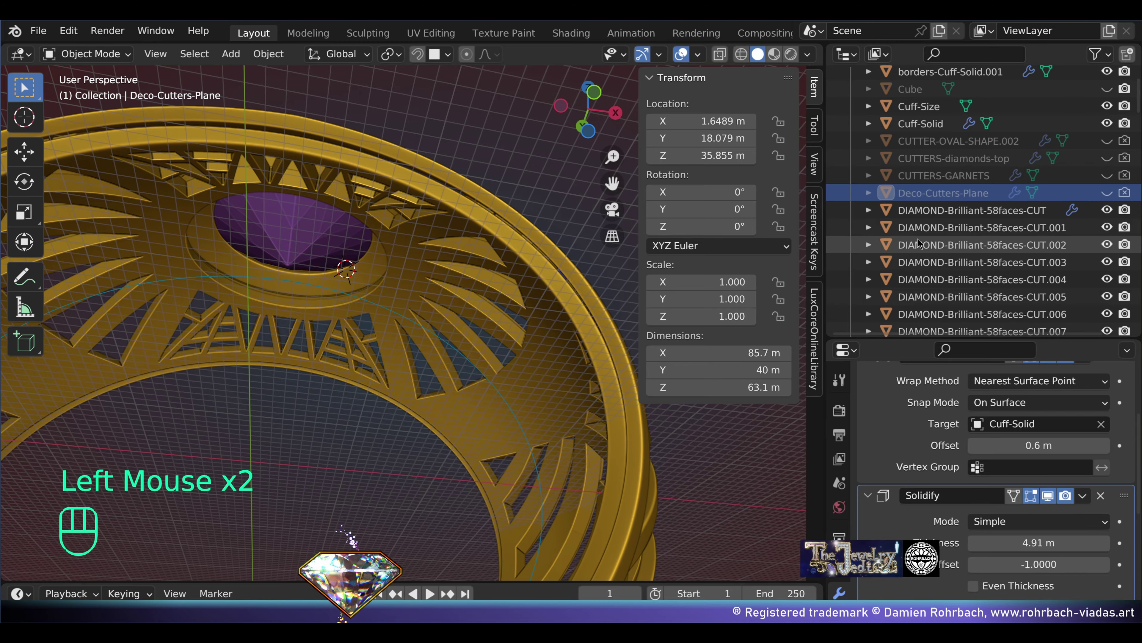
pyautogui.hotkey('ctrl', 's')
pyautogui.scroll(-2, 403, 290)
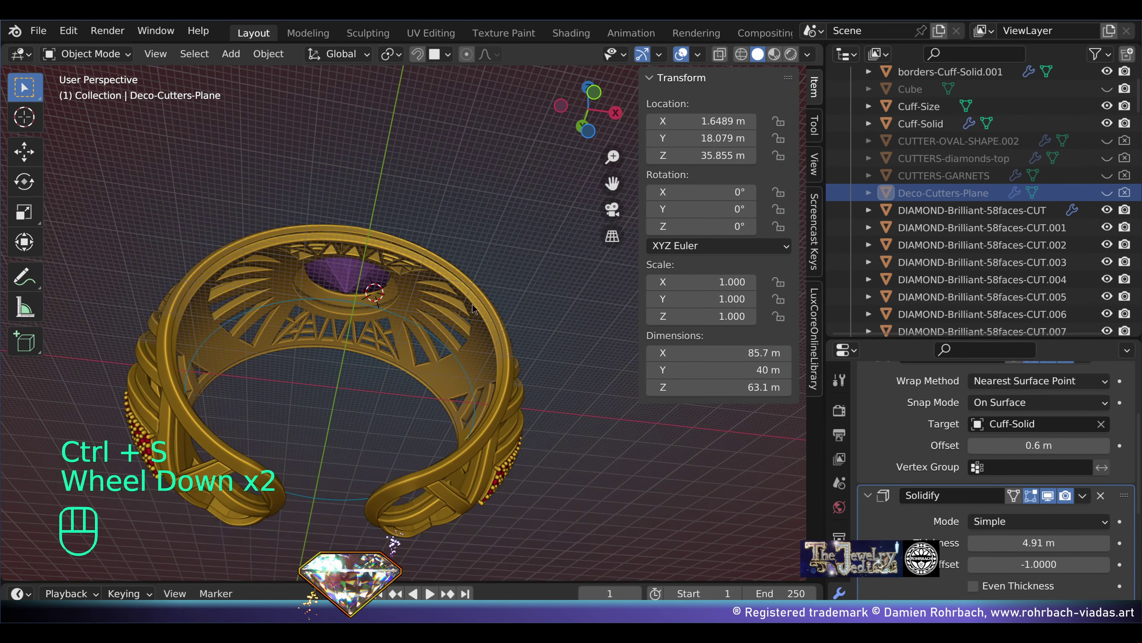
pyautogui.moveTo(473, 306); pyautogui.dragTo(577, 463, button='middle')
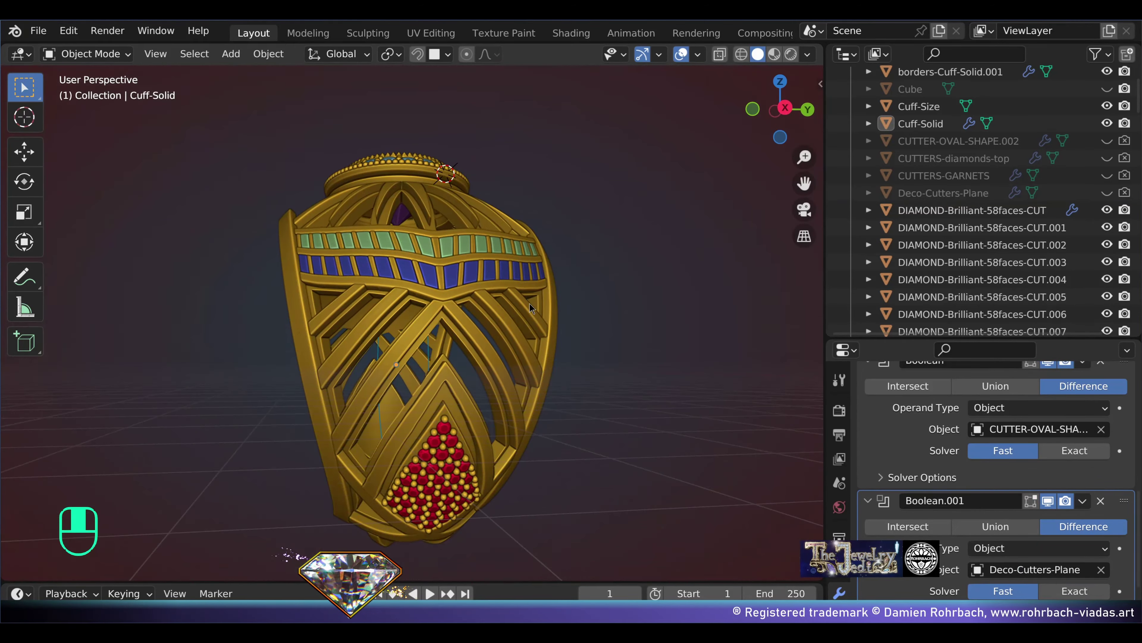
# Step: Examine the cut openings around the garnet panel and below the inlaid bands from several angles
pyautogui.scroll(2, 529, 303)
pyautogui.moveTo(480, 364); pyautogui.dragTo(393, 353, button='middle')
pyautogui.scroll(-2, 462, 338)
pyautogui.scroll(1, 442, 339)
pyautogui.click(390, 351)
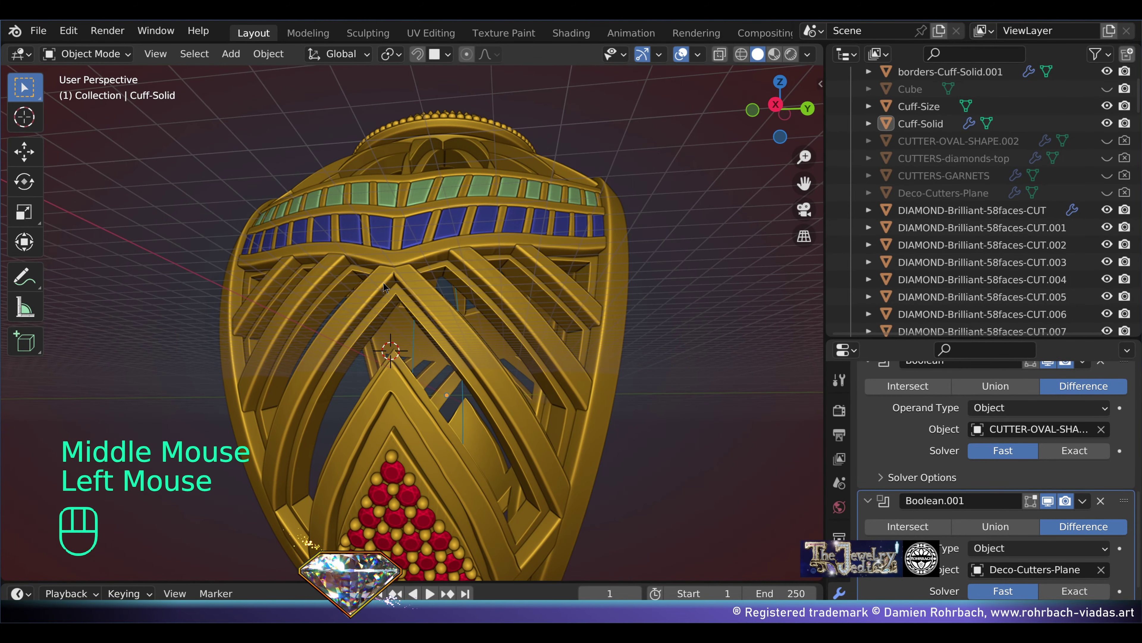
pyautogui.moveTo(400, 339); pyautogui.dragTo(395, 379, button='middle')
pyautogui.scroll(-2, 494, 342)
pyautogui.moveTo(486, 435); pyautogui.dragTo(513, 439, button='middle')
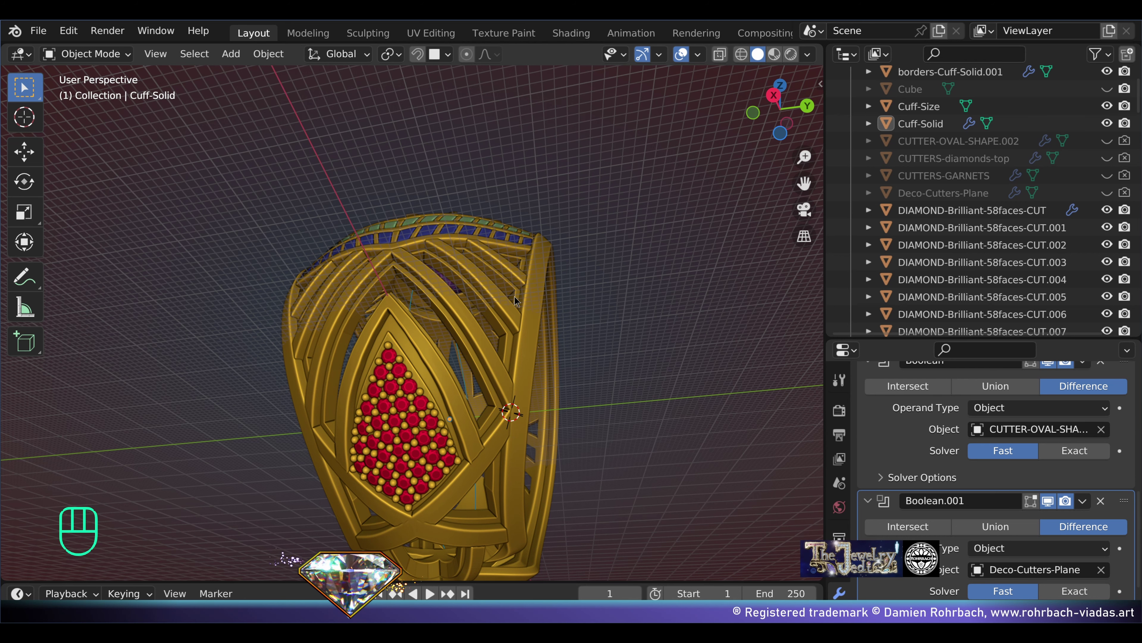
pyautogui.moveTo(442, 354); pyautogui.dragTo(477, 355, button='middle')
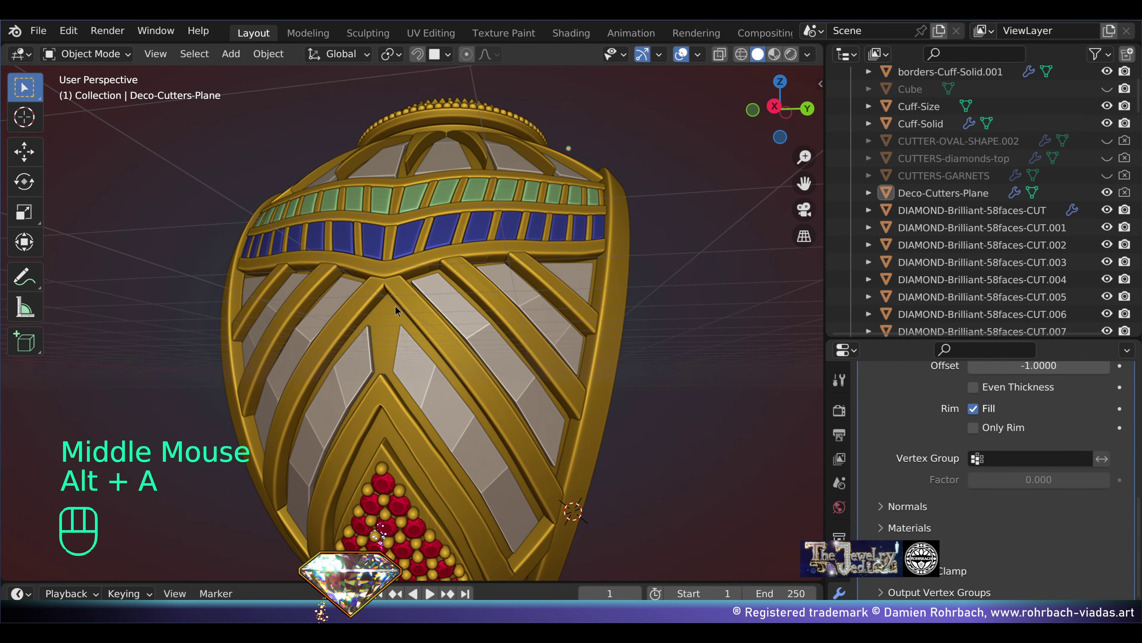
# Step: Select Cuff-Solid, save the file, and set Deco-Cutters-Plane as the cutter object of its Boolean.001 modifier
pyautogui.hotkey('alt', 'a')
pyautogui.rightClick(515, 377)
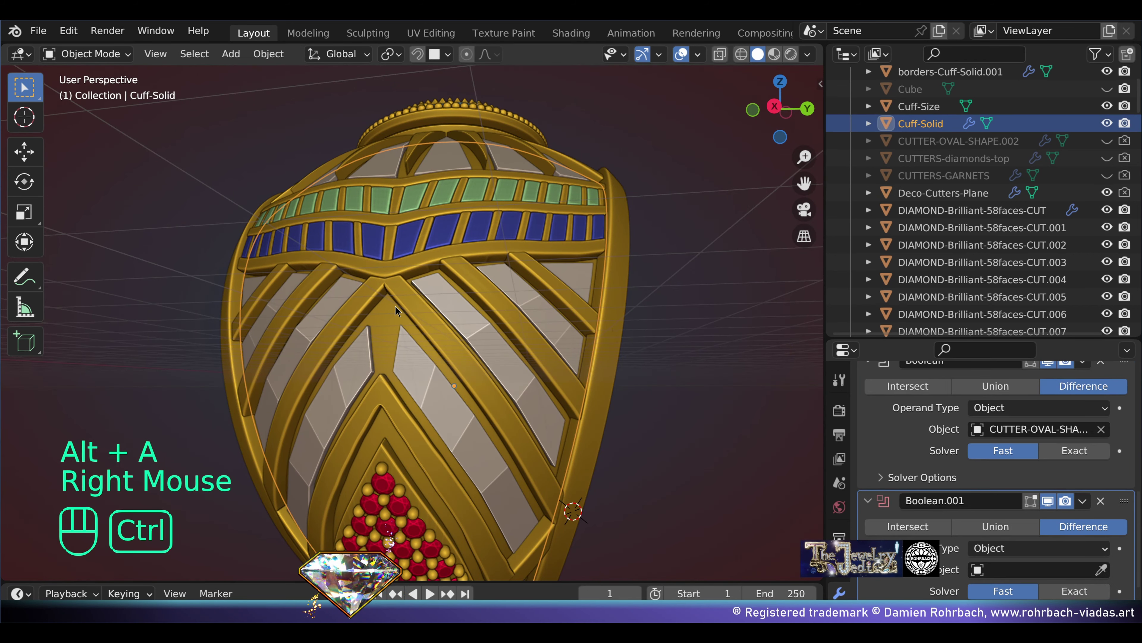
pyautogui.hotkey('ctrl', 's')
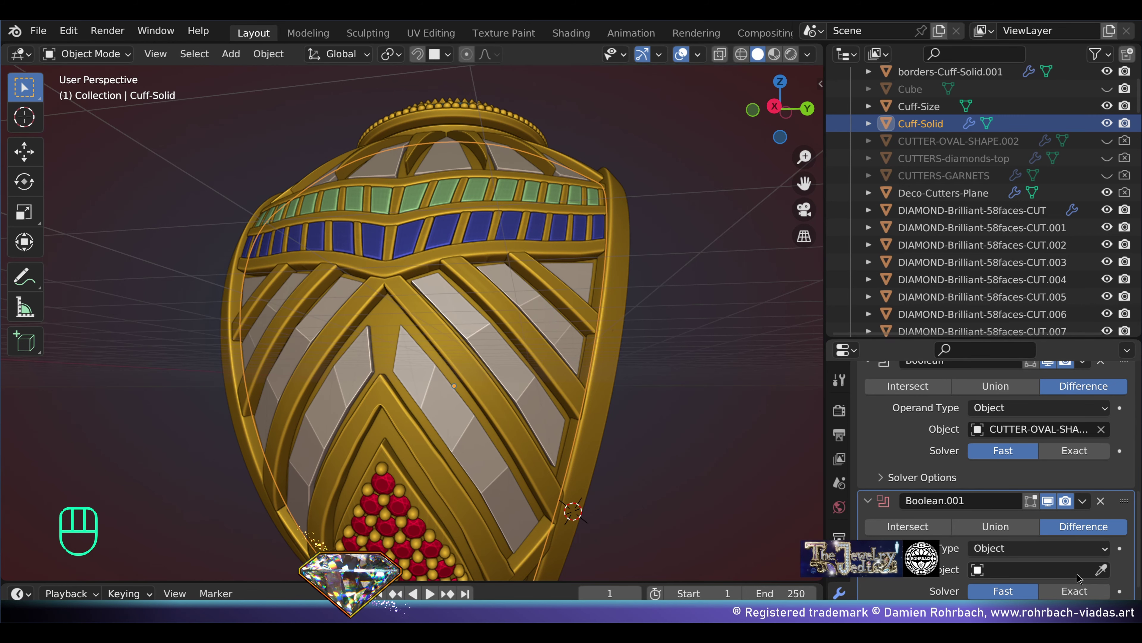
pyautogui.click(1030, 569)
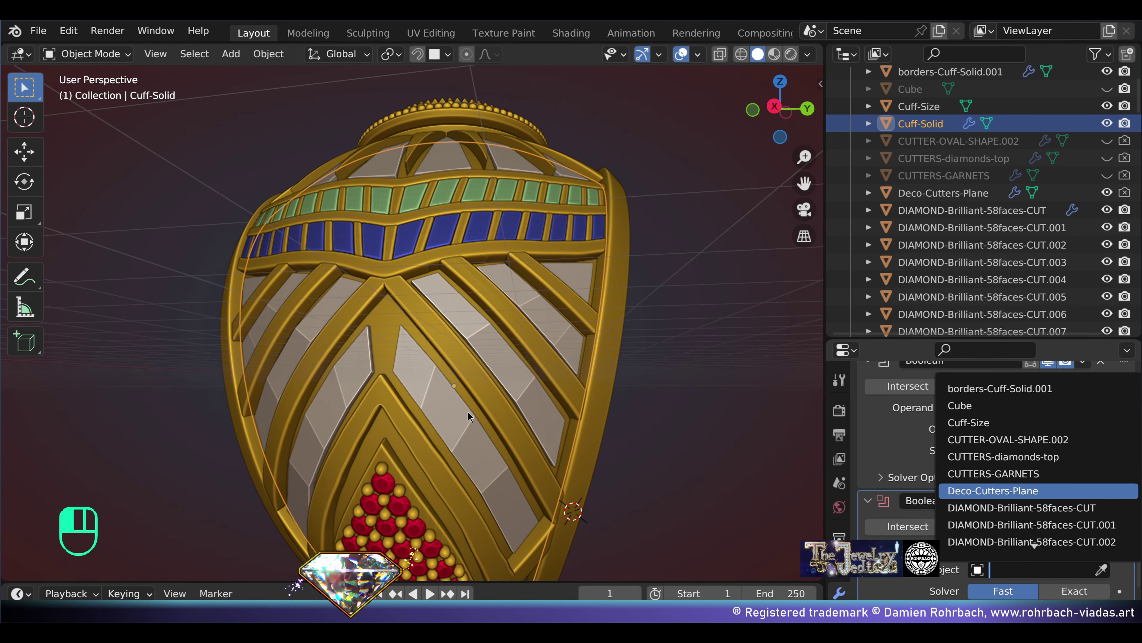
pyautogui.press('Return')
# Step: Hide Deco-Cutters-Plane in the viewport and check the openings around the garnet panel
pyautogui.rightClick(432, 380)
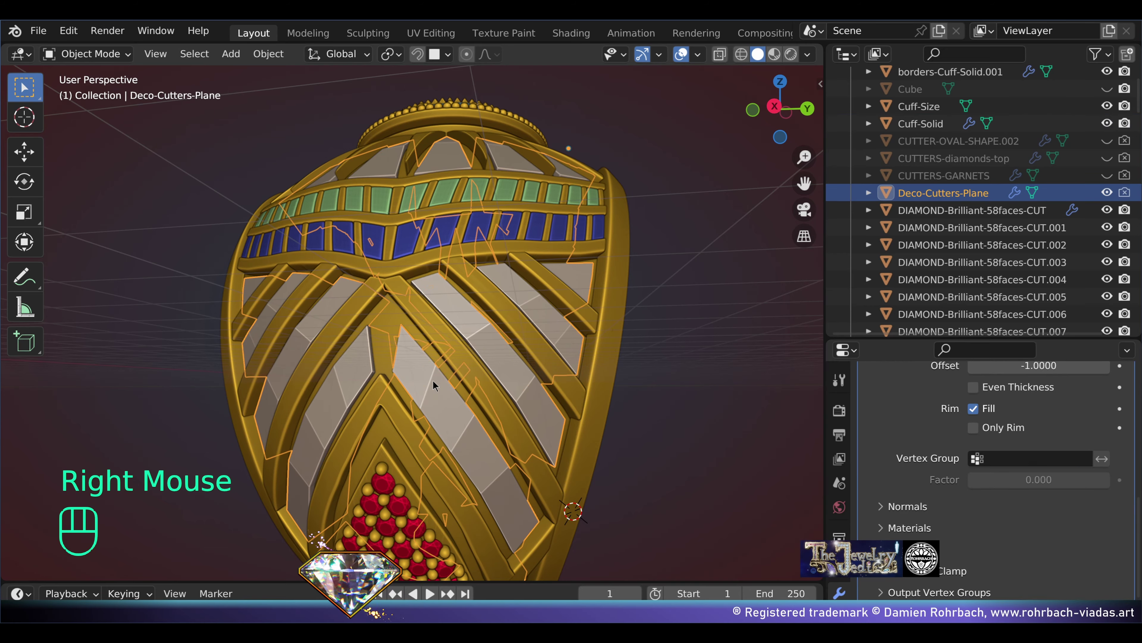
pyautogui.press('h')
pyautogui.moveTo(433, 380); pyautogui.dragTo(482, 393, button='middle')
pyautogui.scroll(-2, 507, 383)
pyautogui.scroll(1, 448, 346)
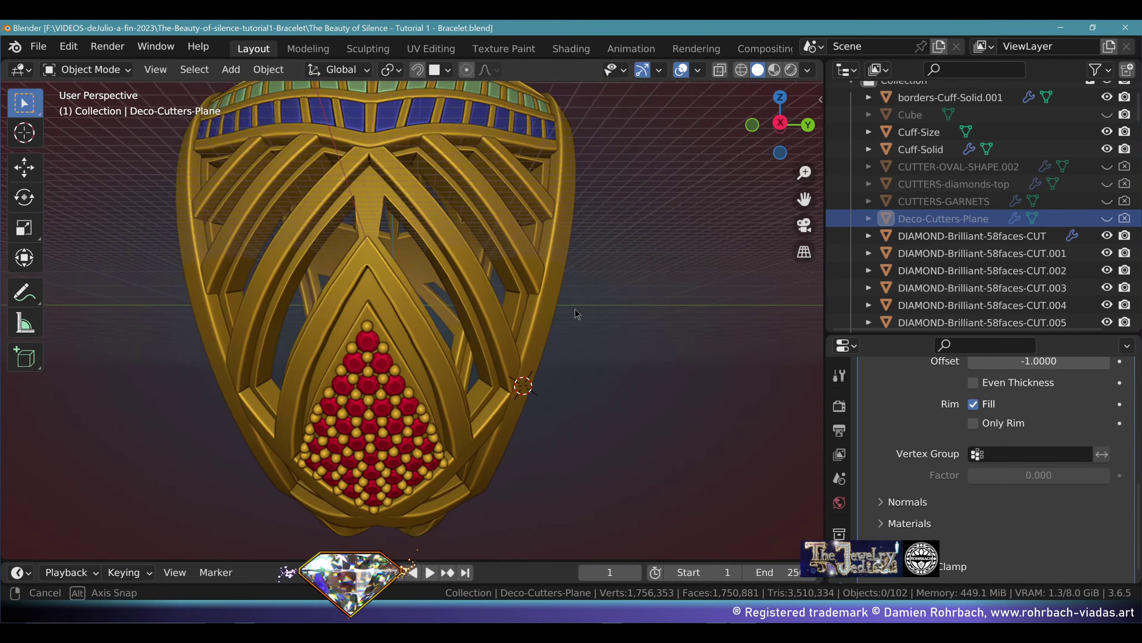
pyautogui.moveTo(456, 332); pyautogui.dragTo(629, 360, button='middle')
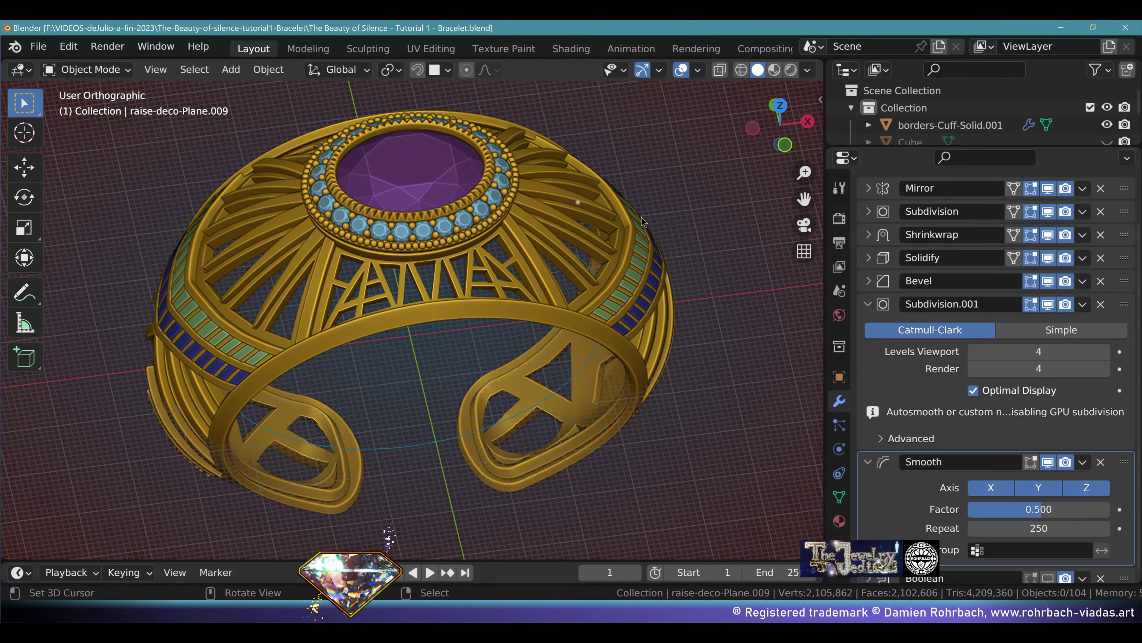